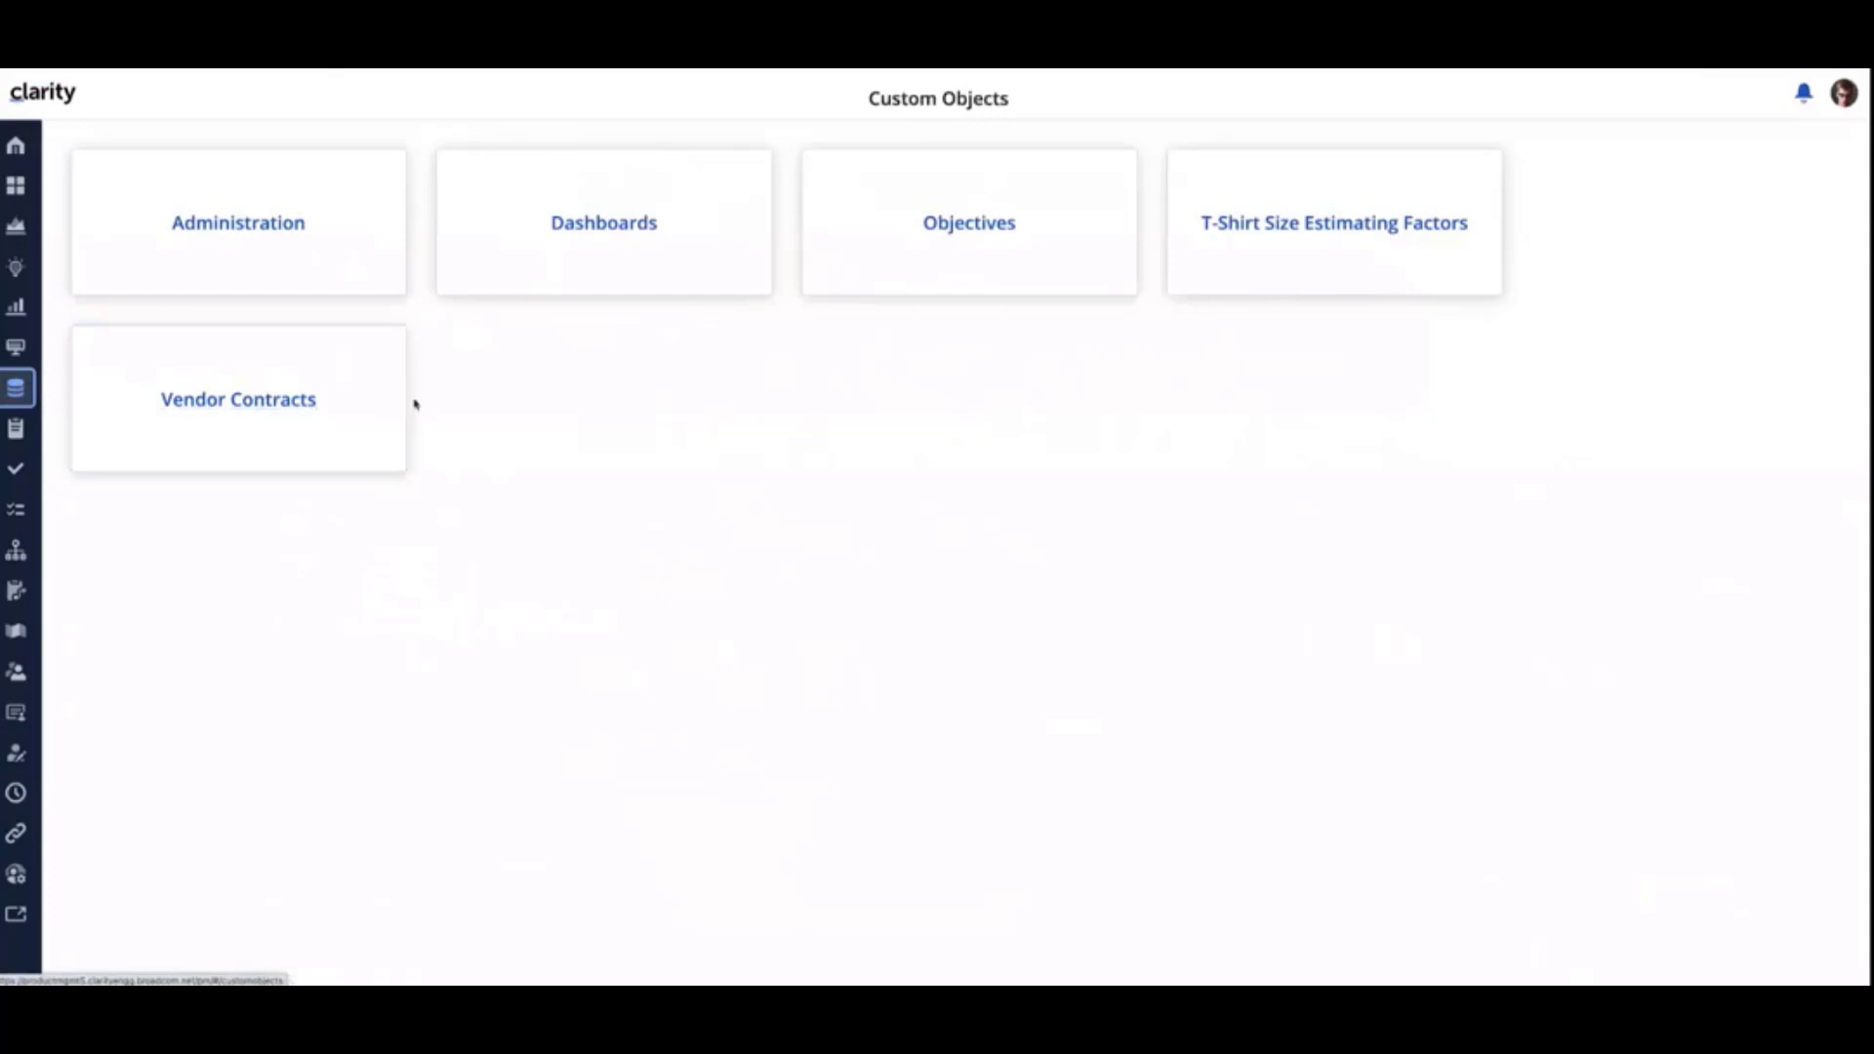
# - Open the Objectives list and review the expanded key results of "Introduce compelling solutions and increase relevance with CIO/CEO"
pyautogui.click(955, 233)
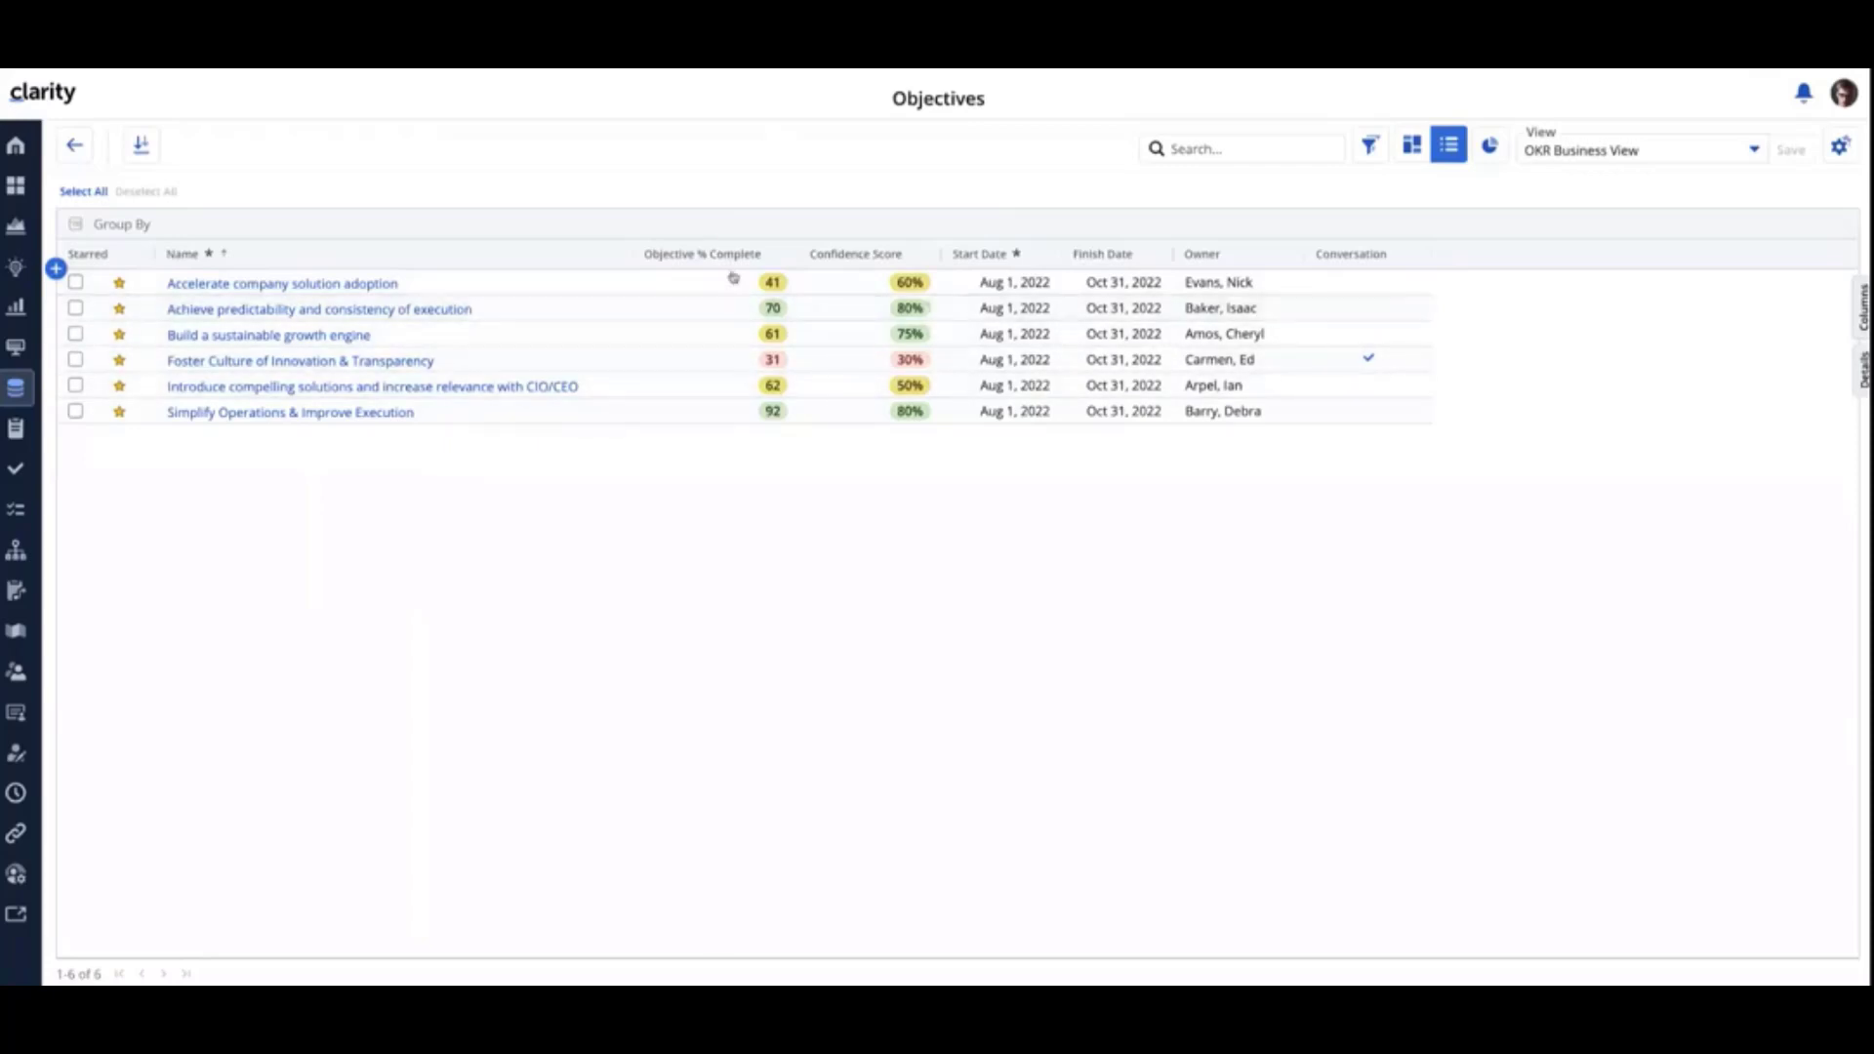
pyautogui.click(698, 389)
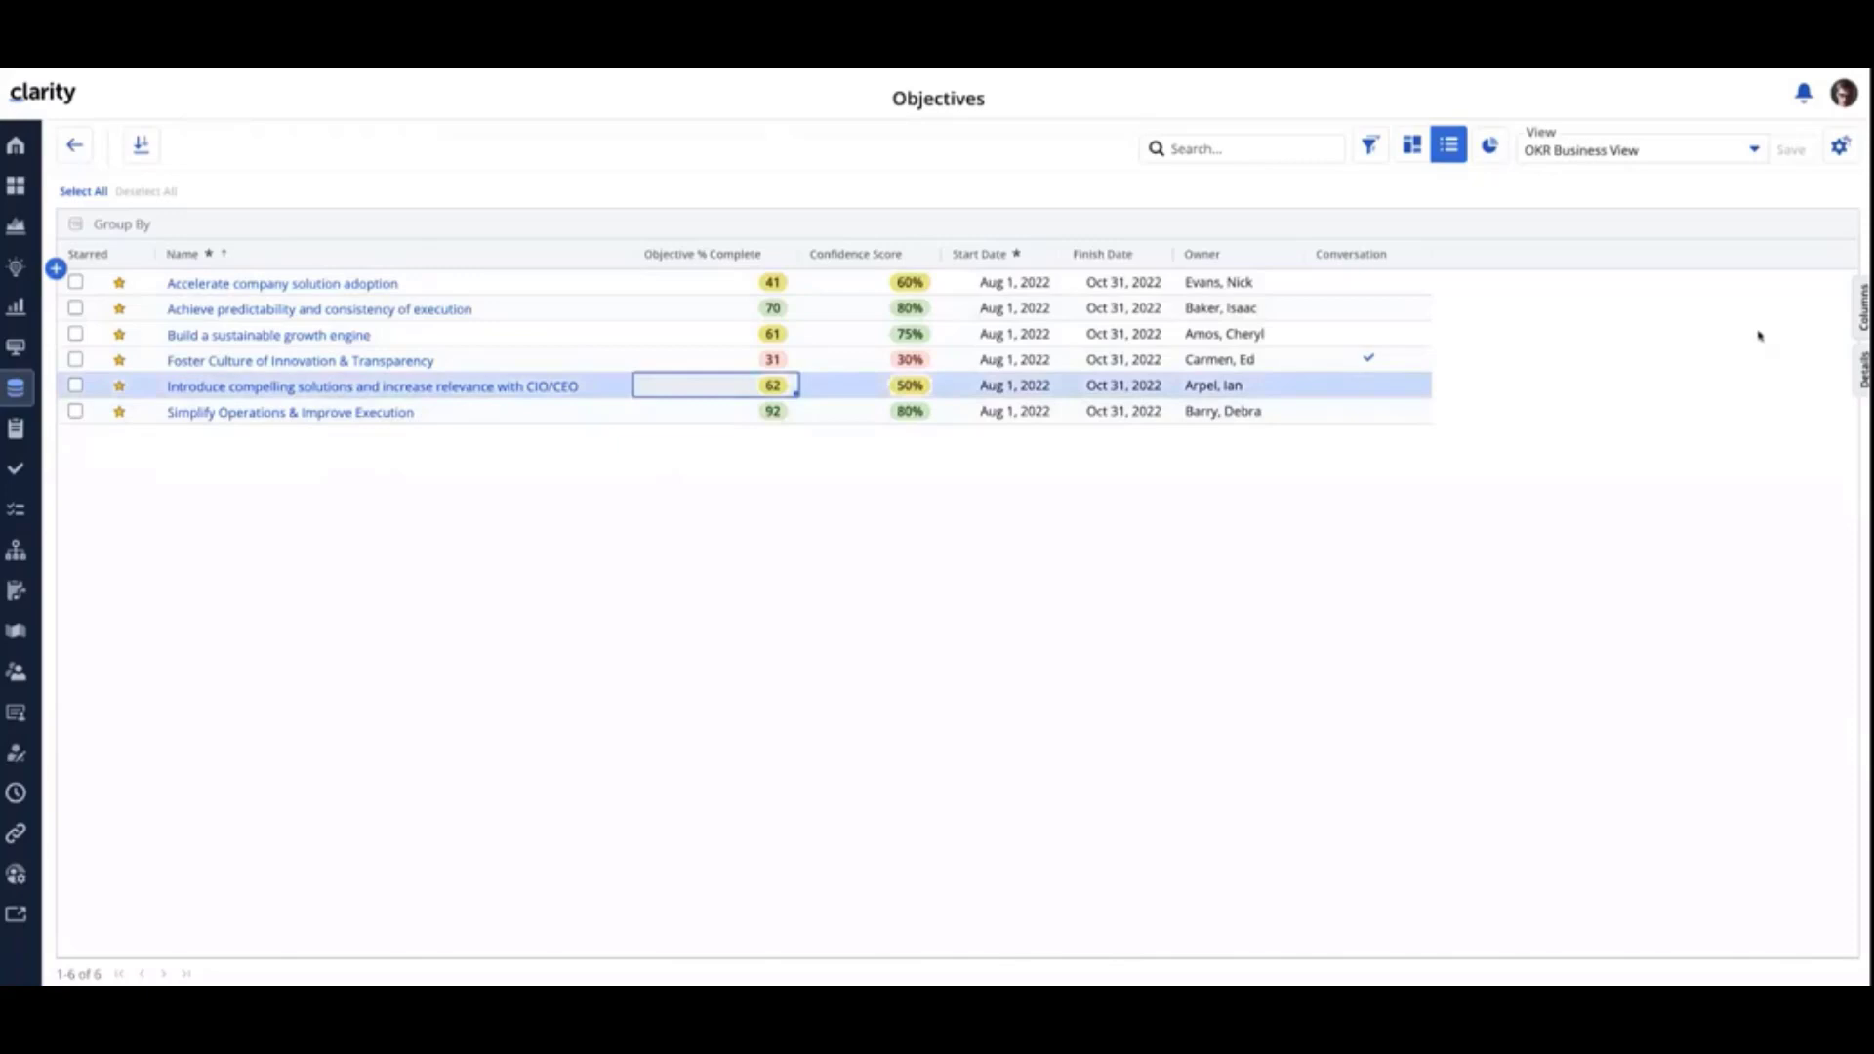
pyautogui.click(1864, 373)
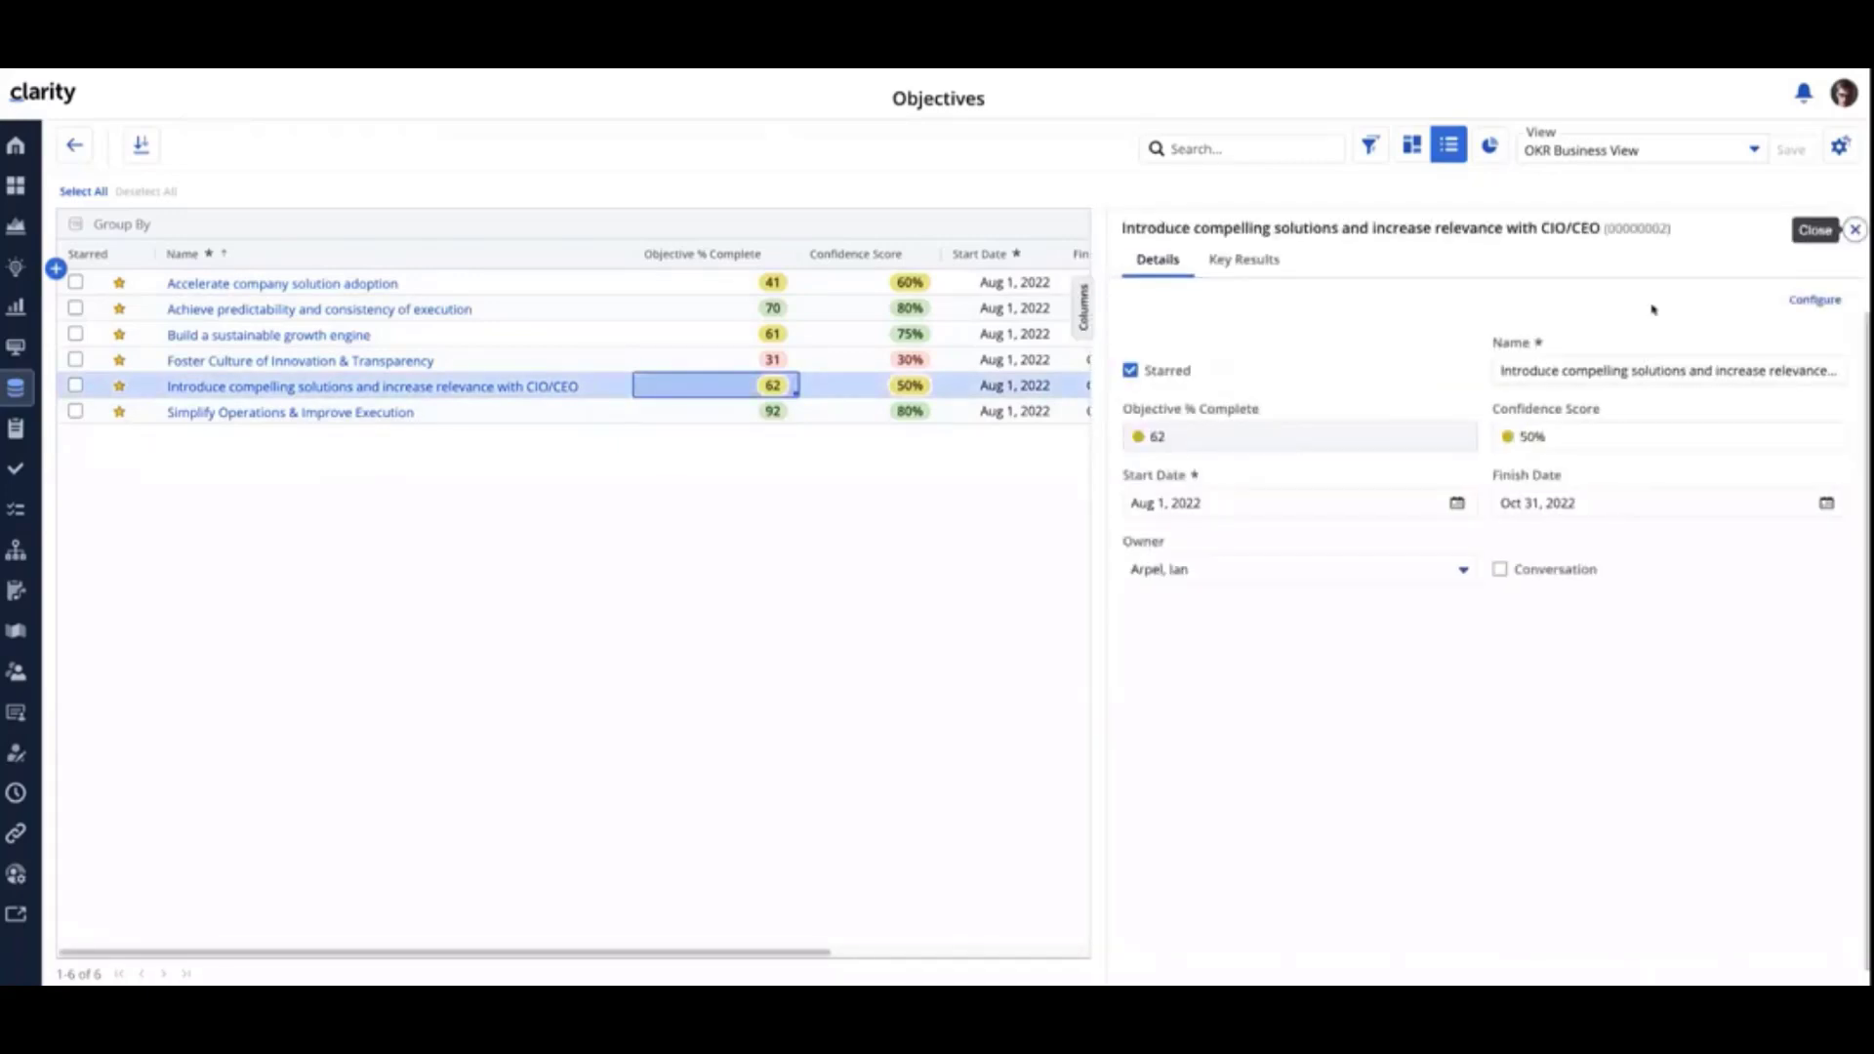
pyautogui.click(1264, 264)
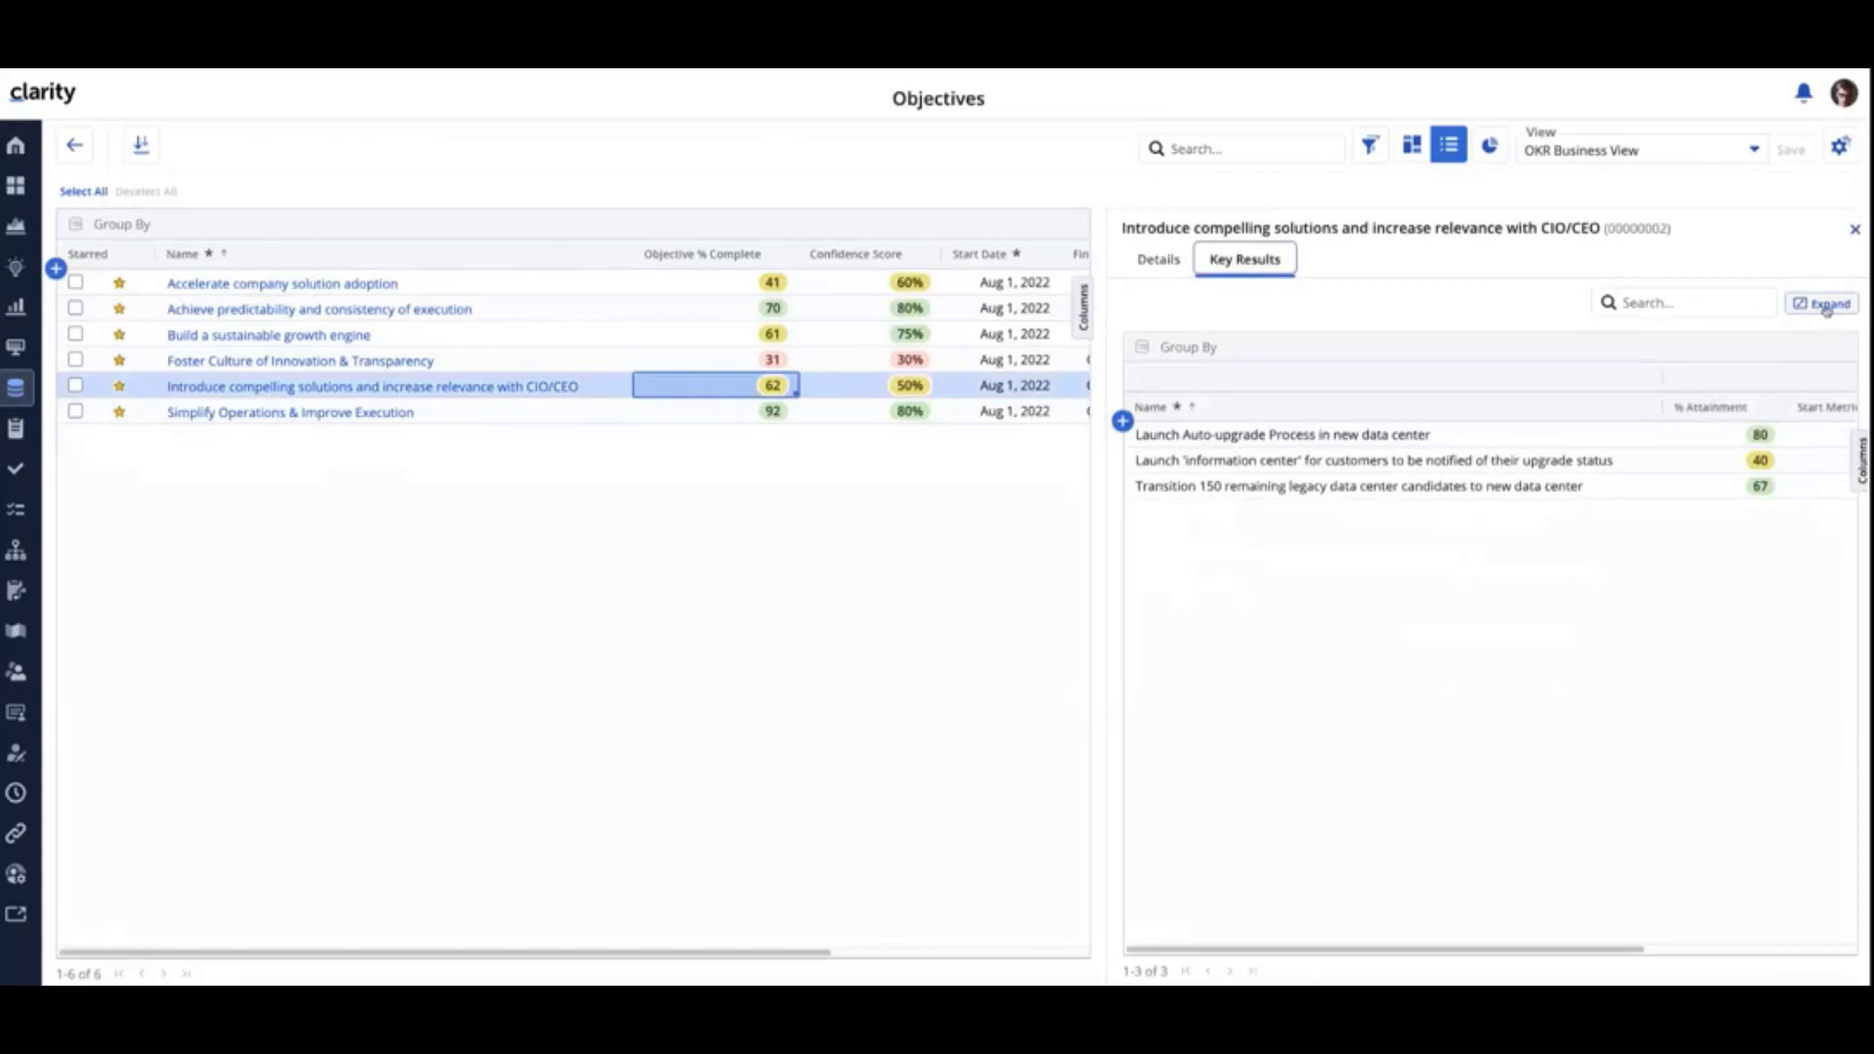
pyautogui.click(1824, 304)
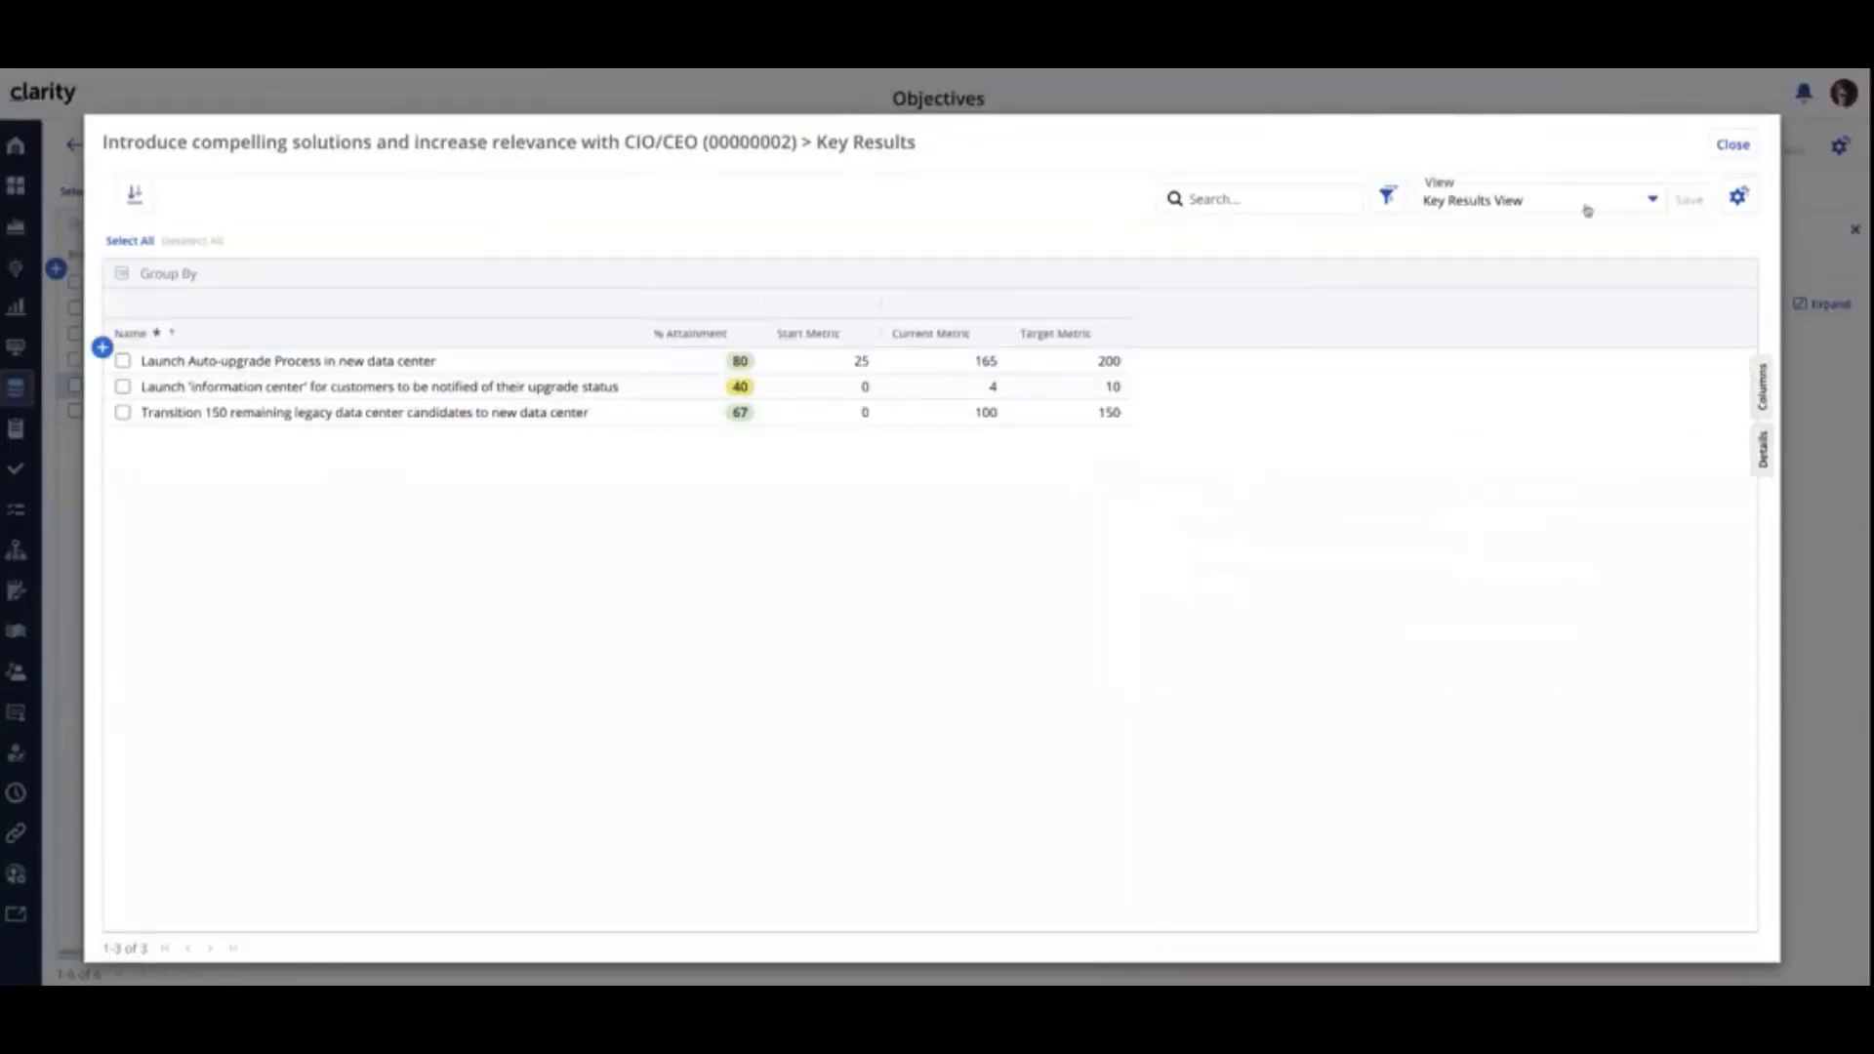
pyautogui.click(1733, 145)
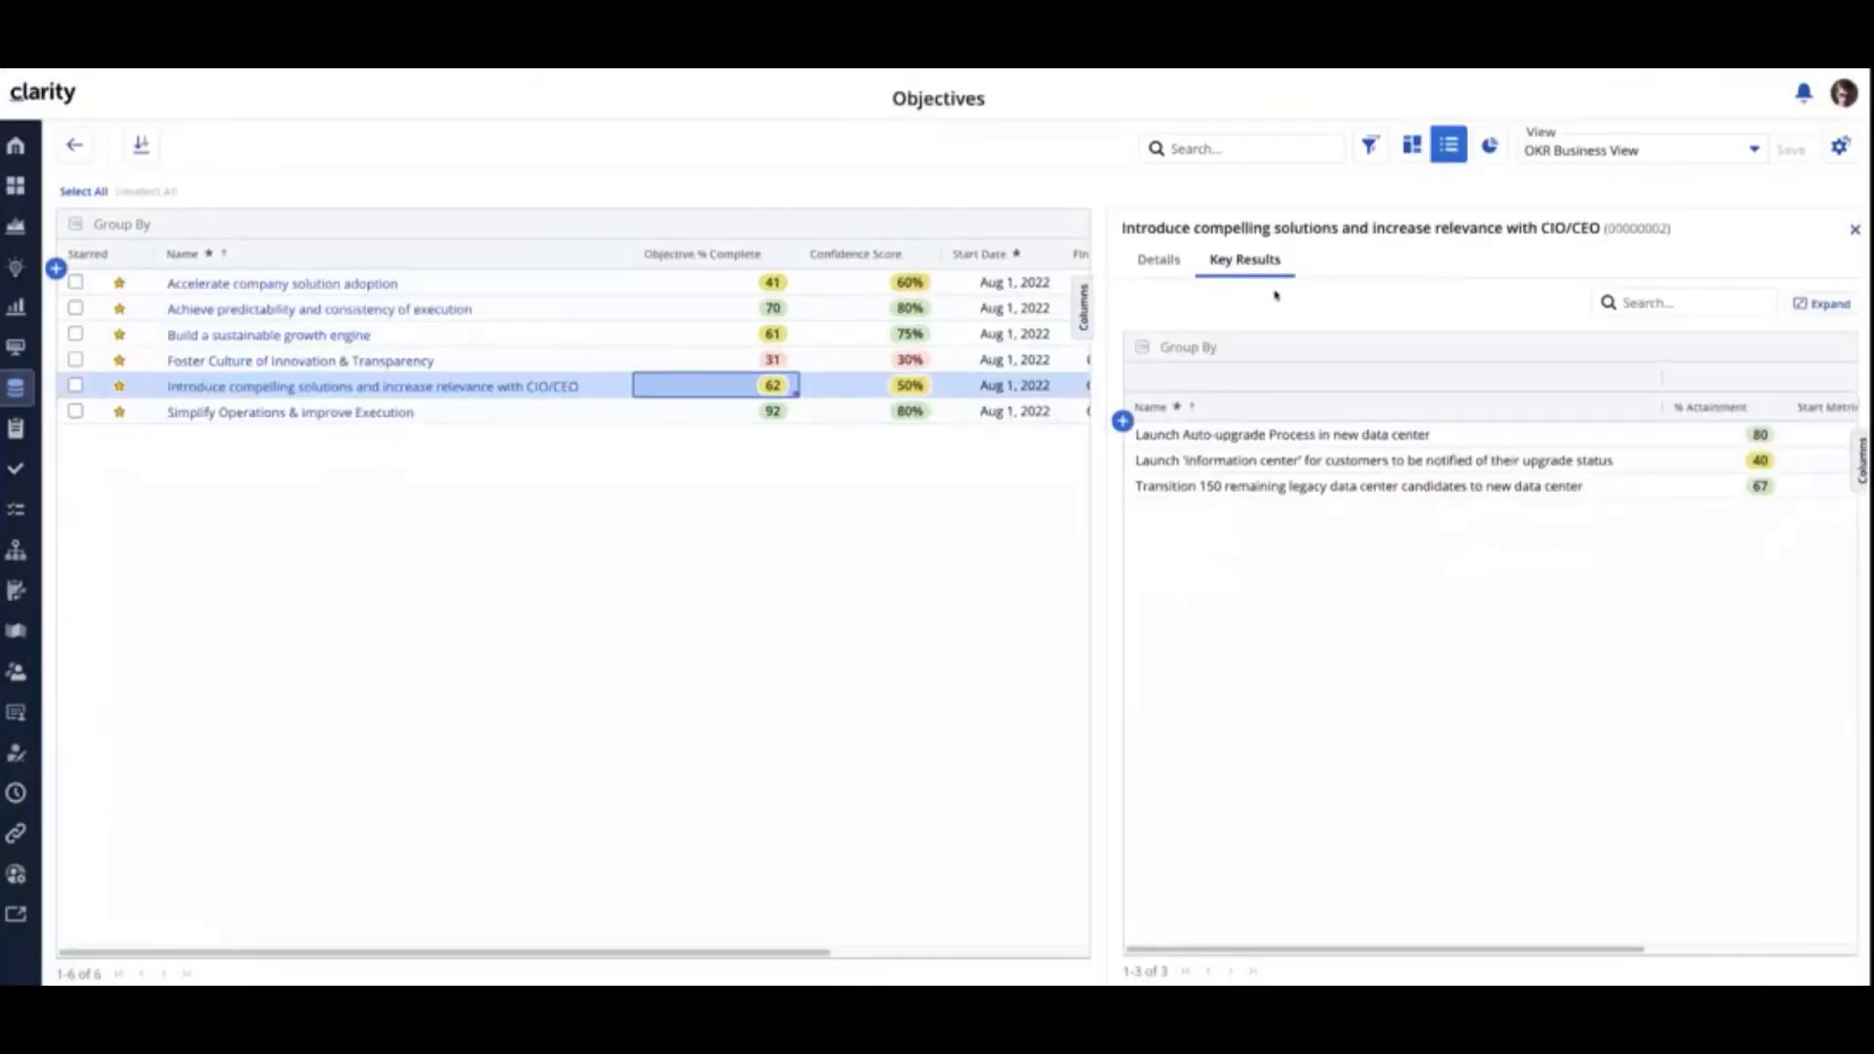
pyautogui.click(1826, 309)
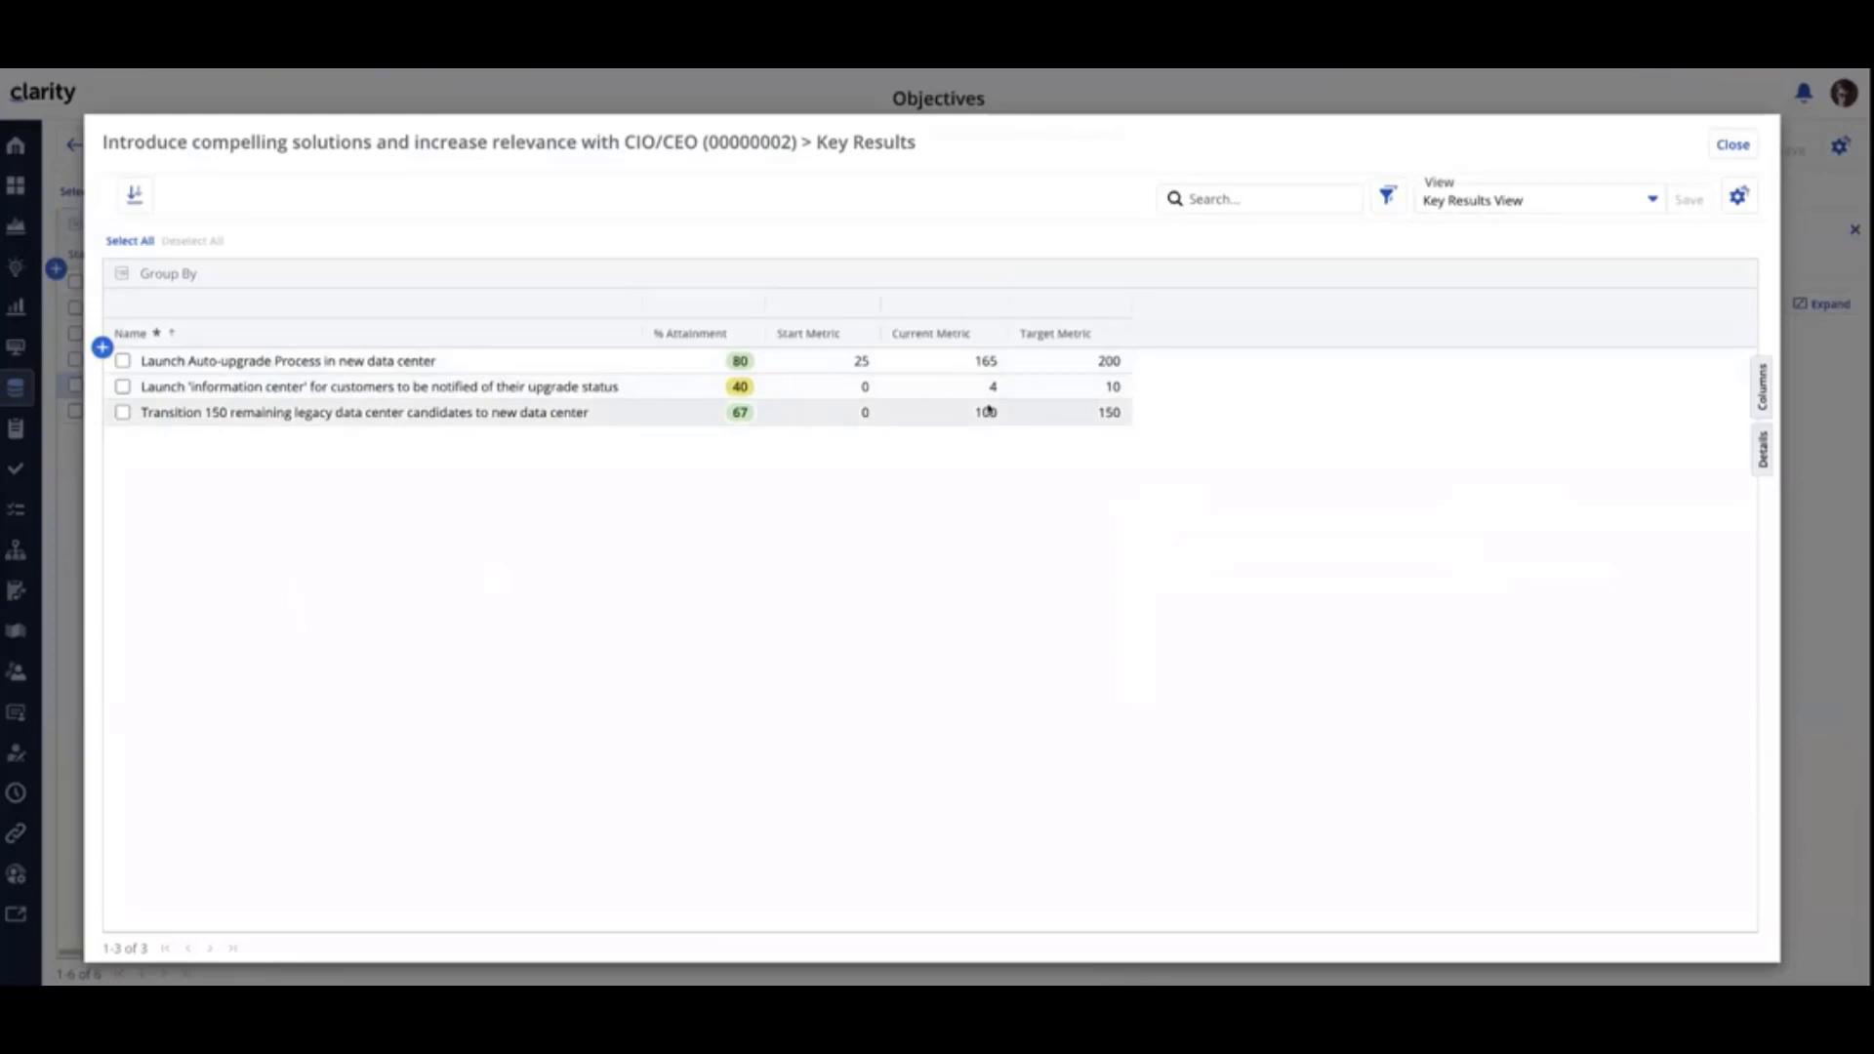
pyautogui.click(1729, 149)
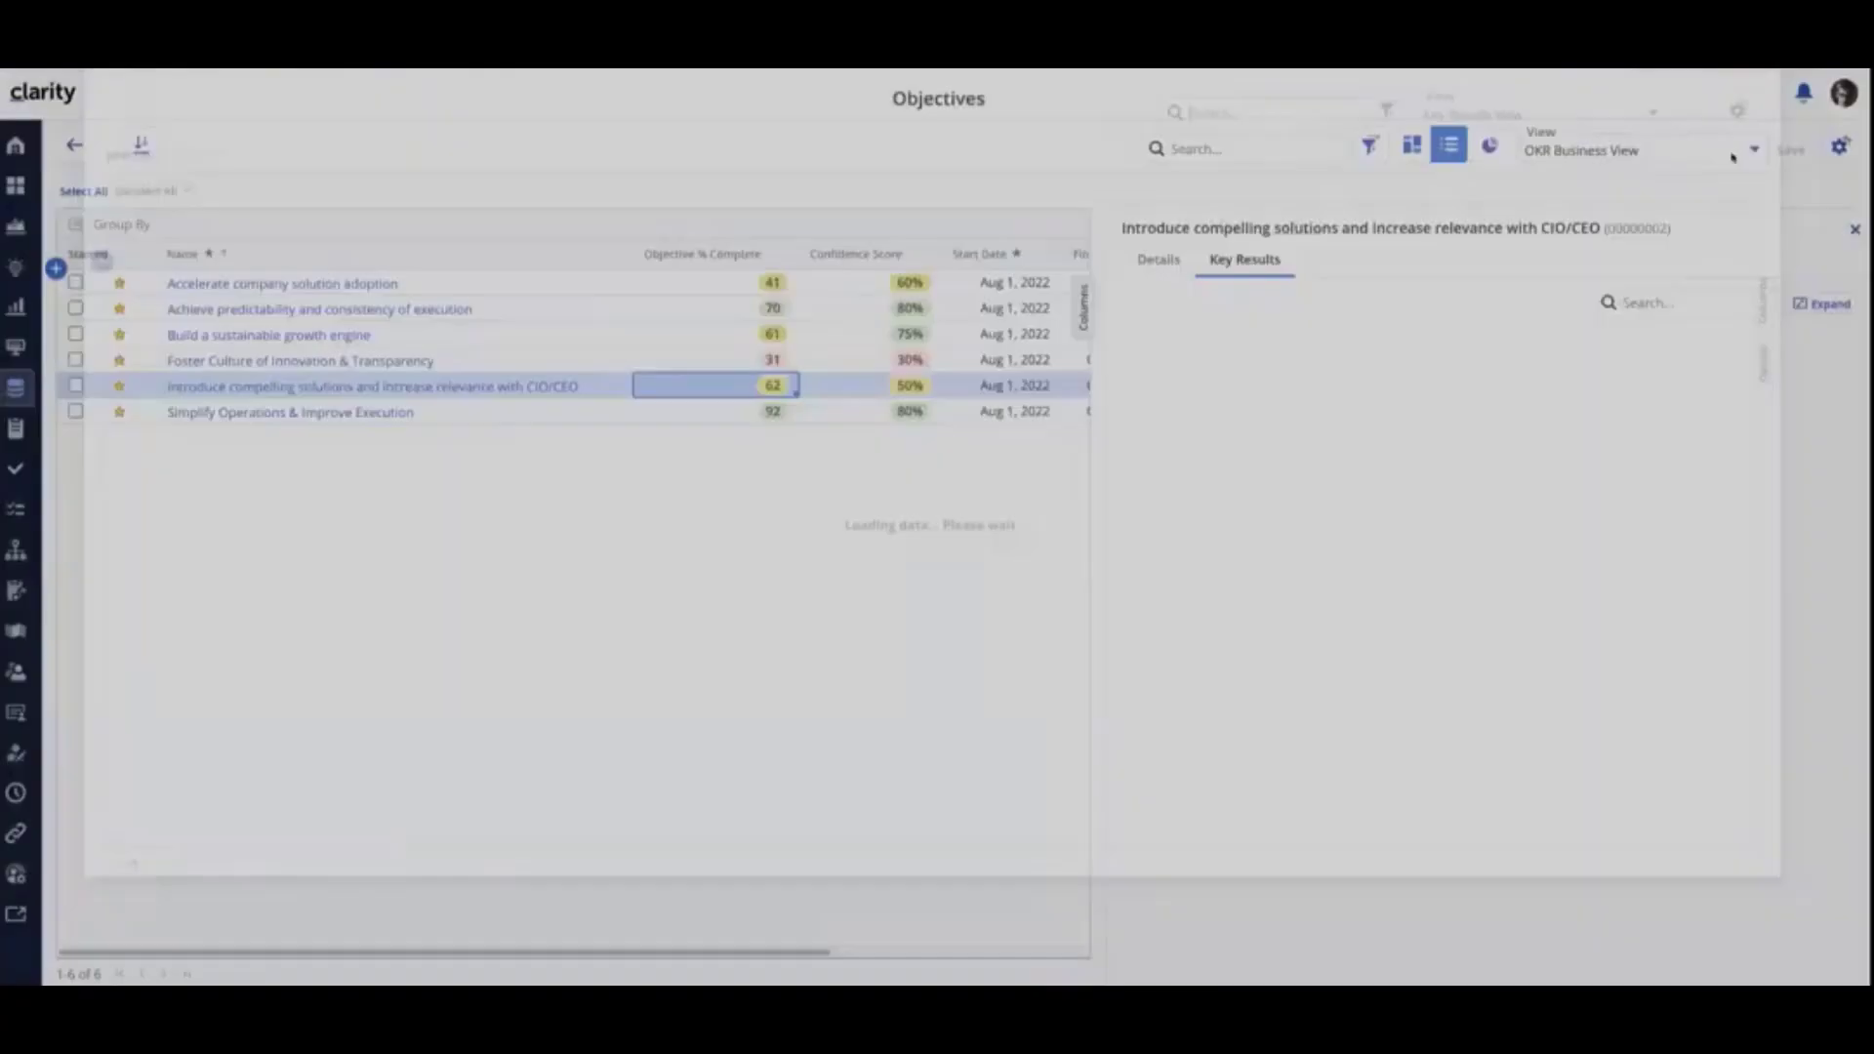
pyautogui.click(1856, 231)
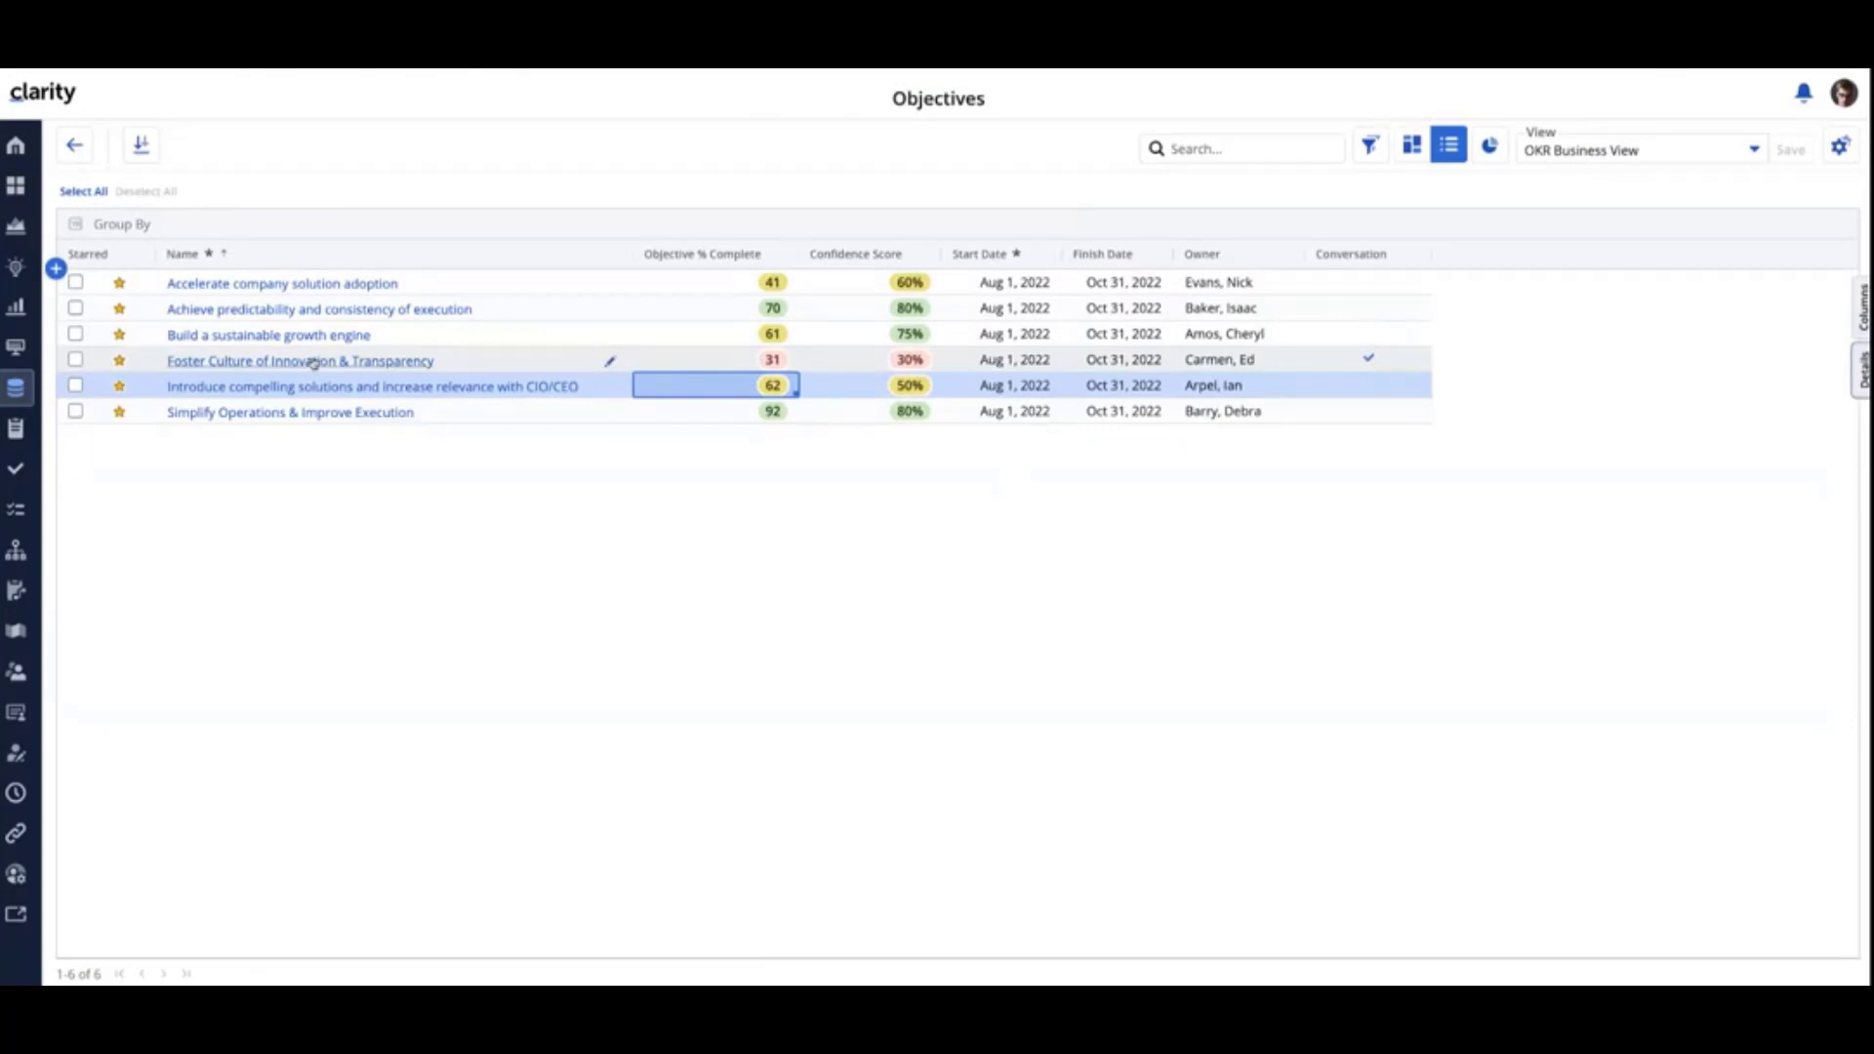
# - Read the conversation on the objective "Foster Culture of Innovation & Transparency" and return to the Objectives list
pyautogui.click(234, 364)
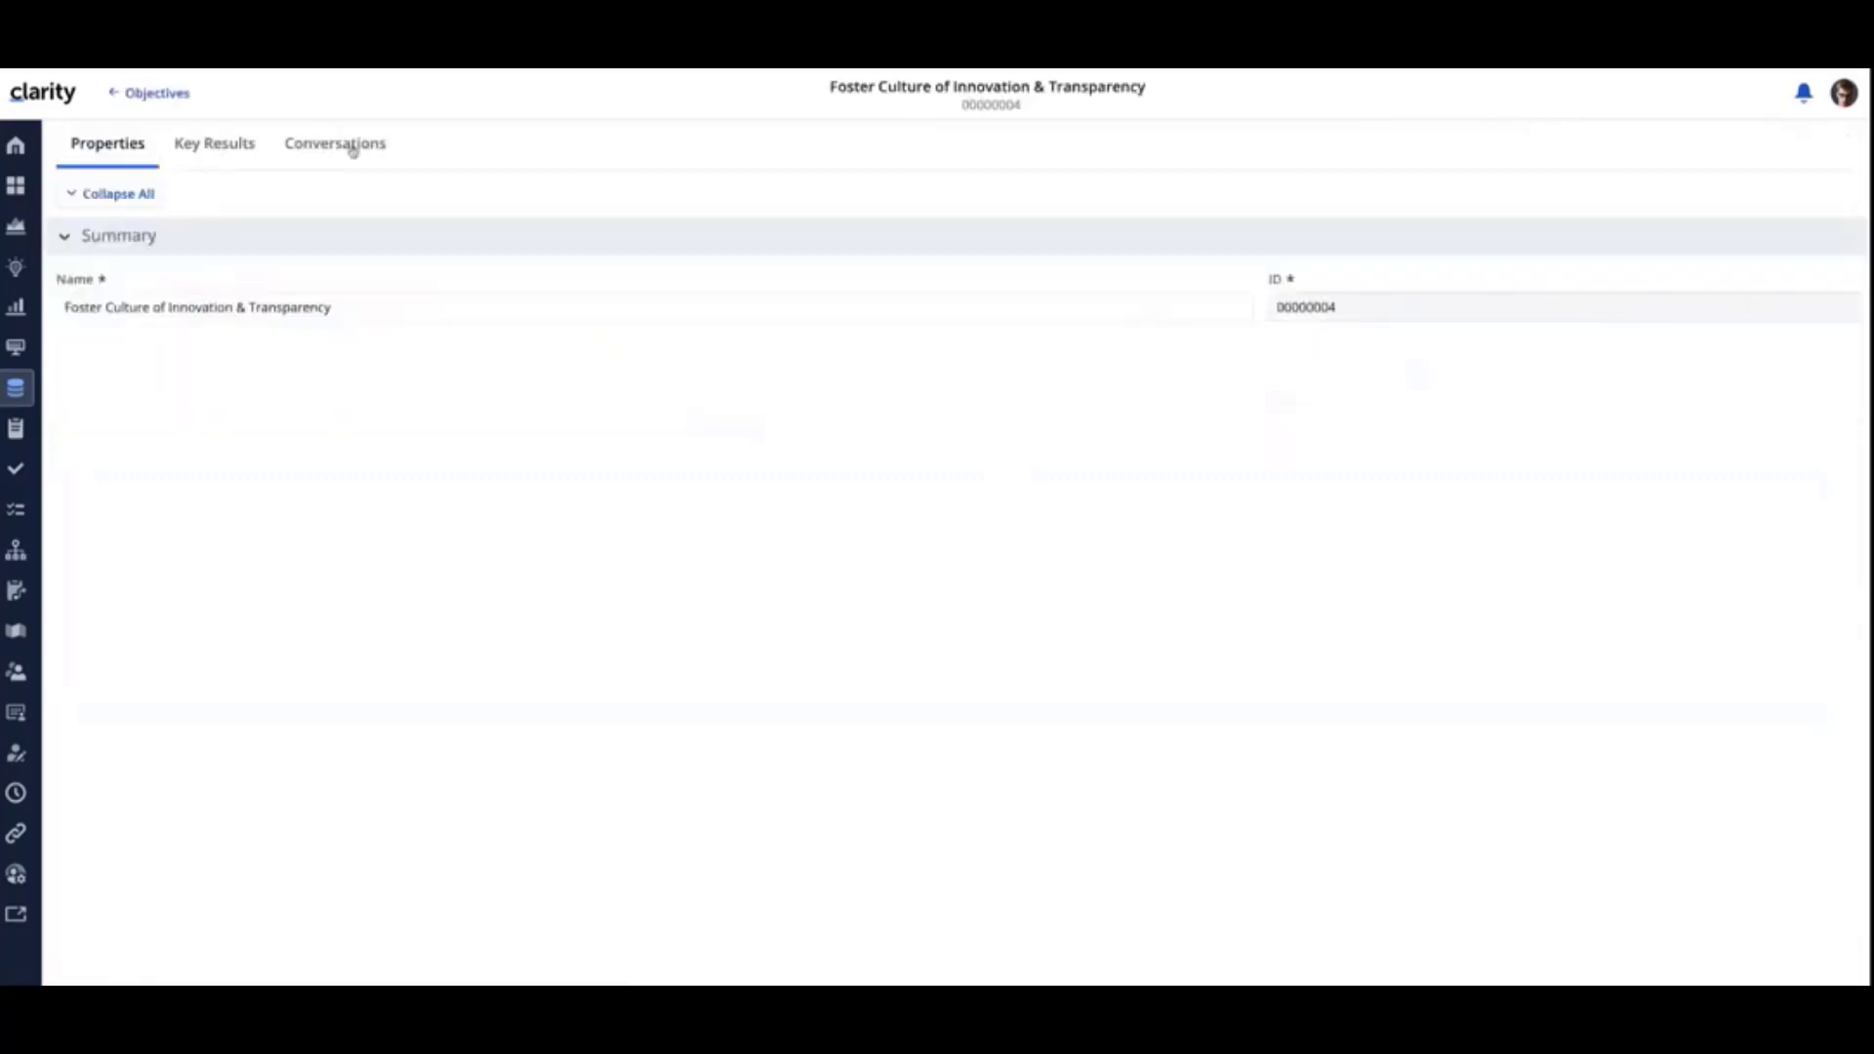
pyautogui.click(353, 146)
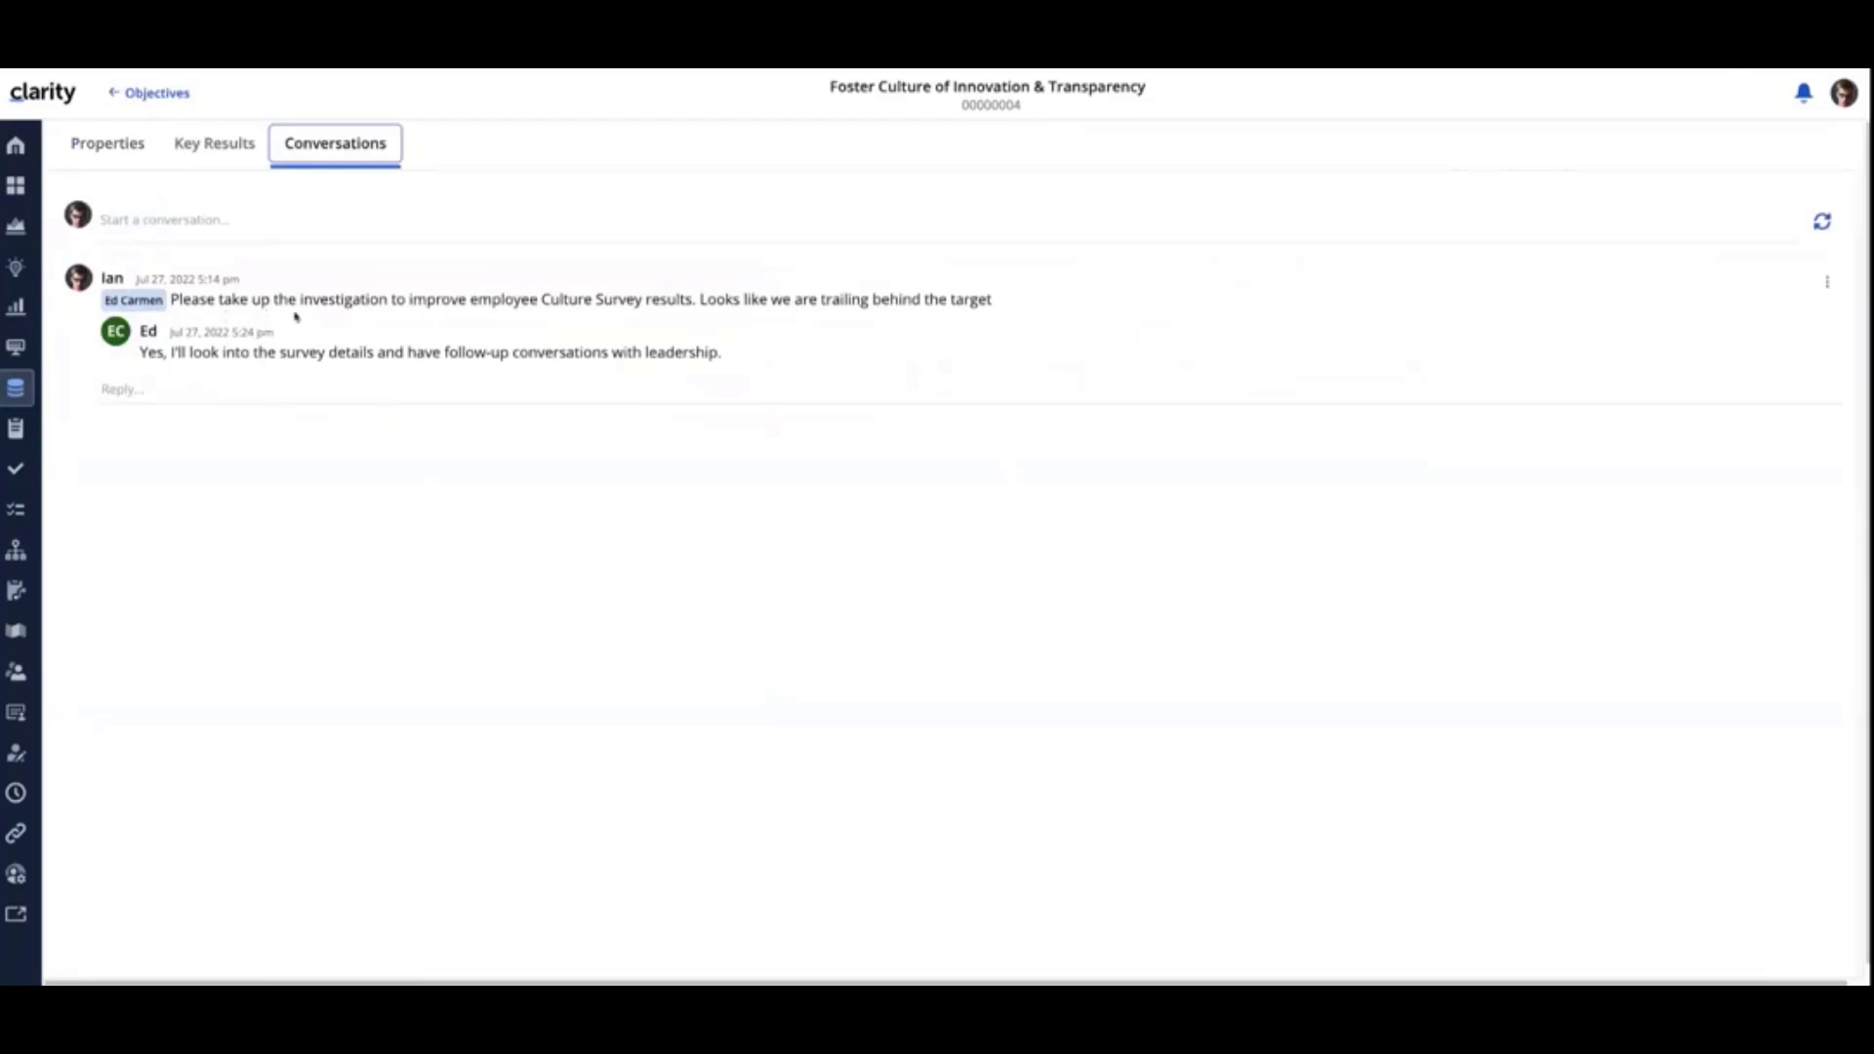
pyautogui.click(148, 93)
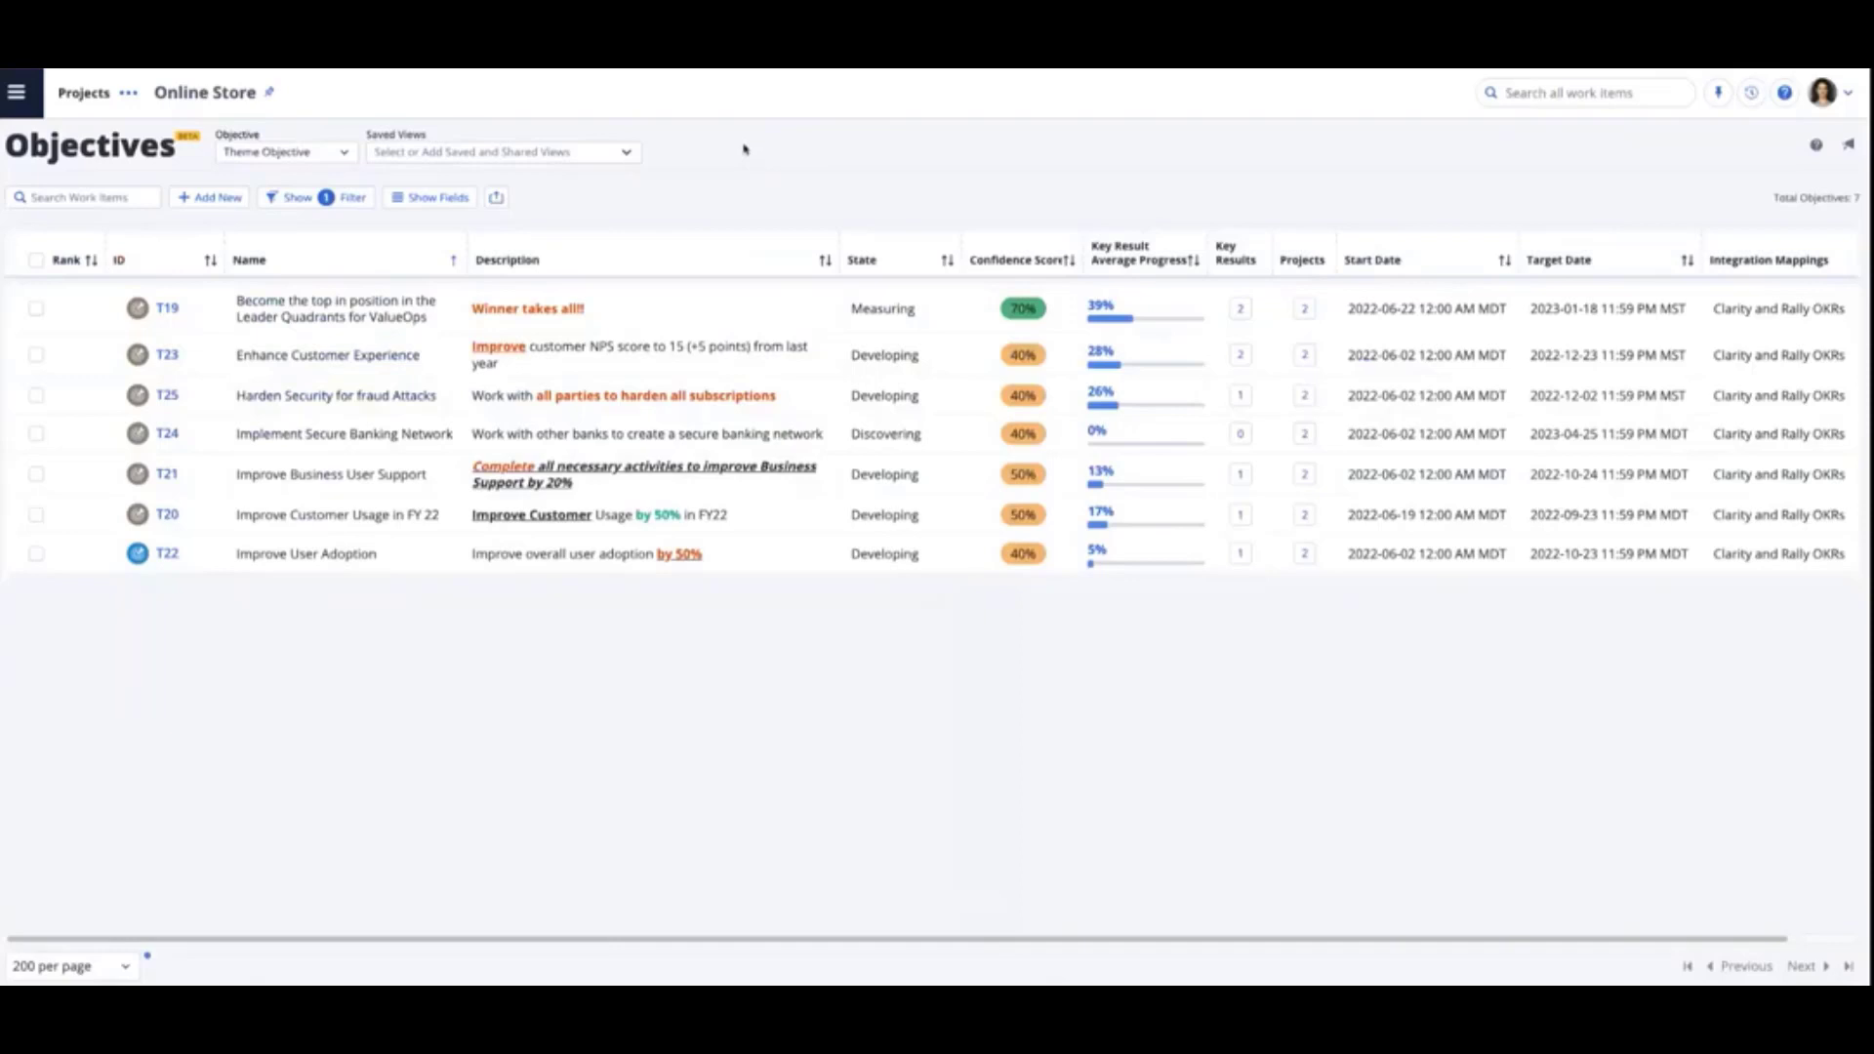
# - View the Online Store project's objectives at the Initiative Objective level, and switch back to Theme Objective
pyautogui.click(289, 156)
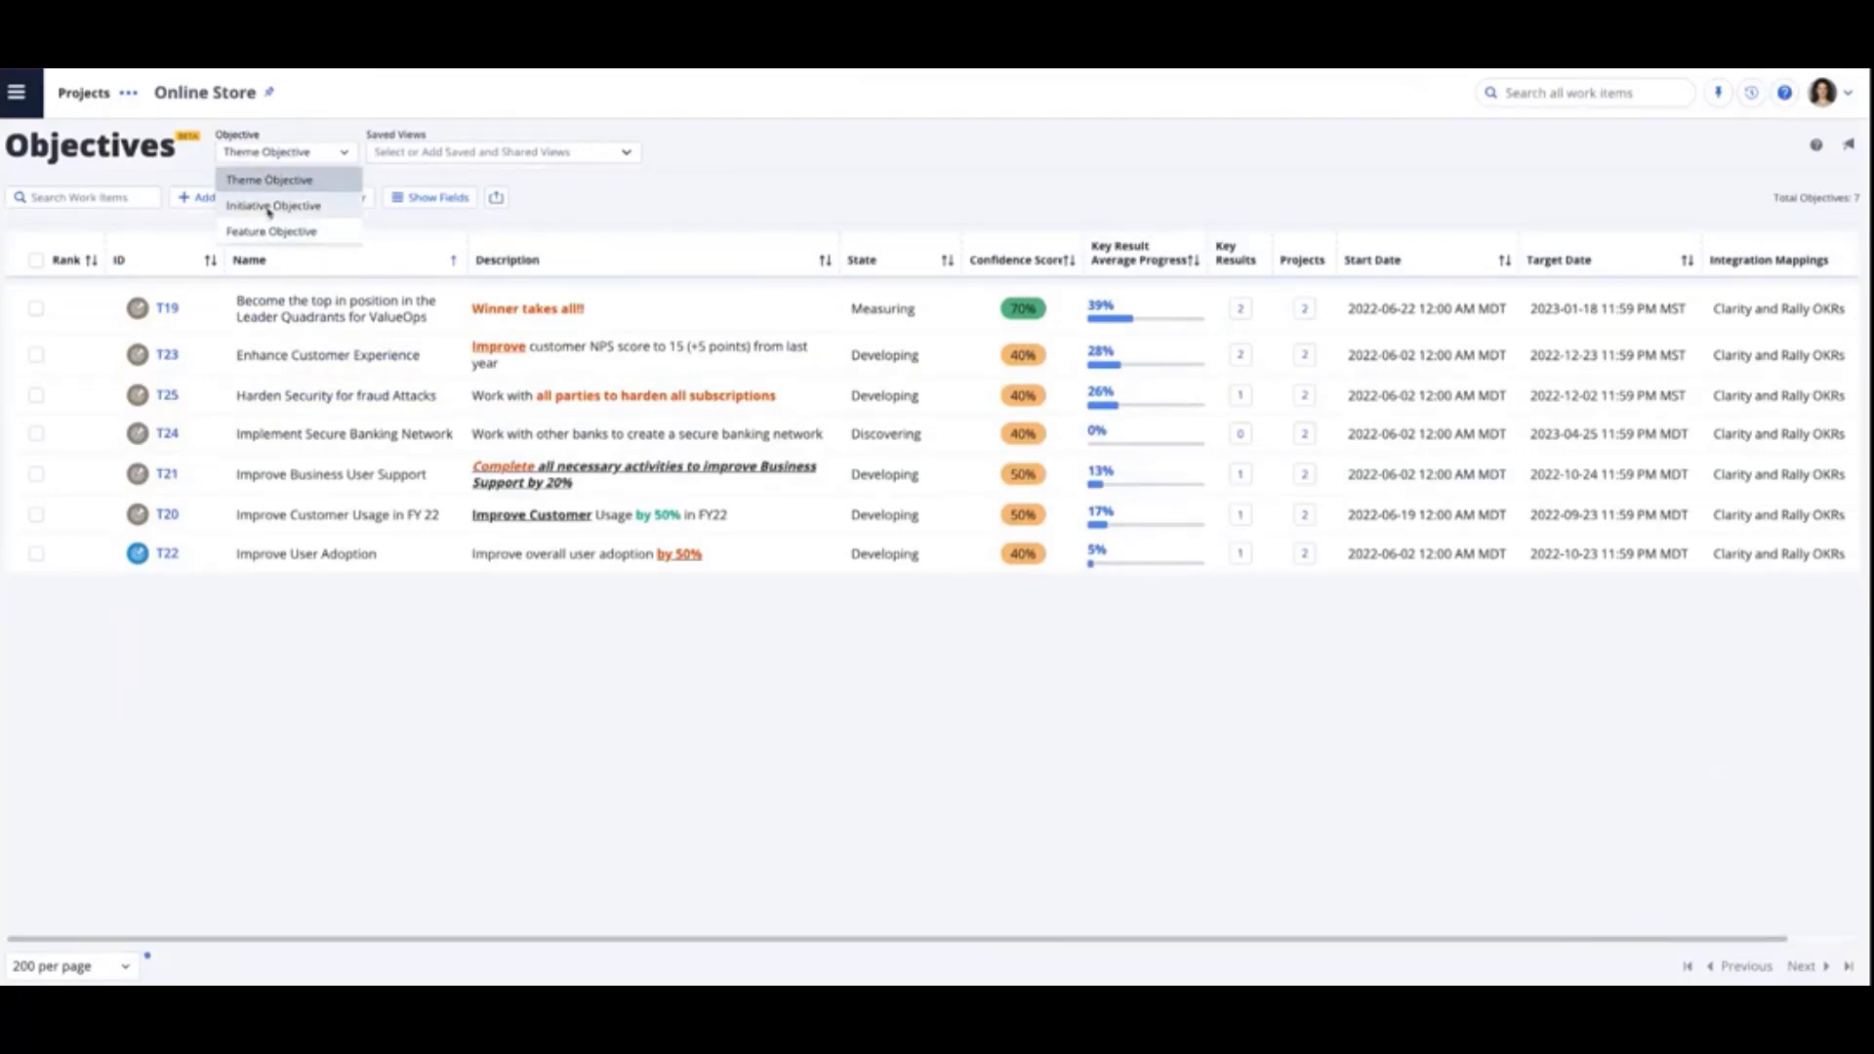
pyautogui.click(271, 207)
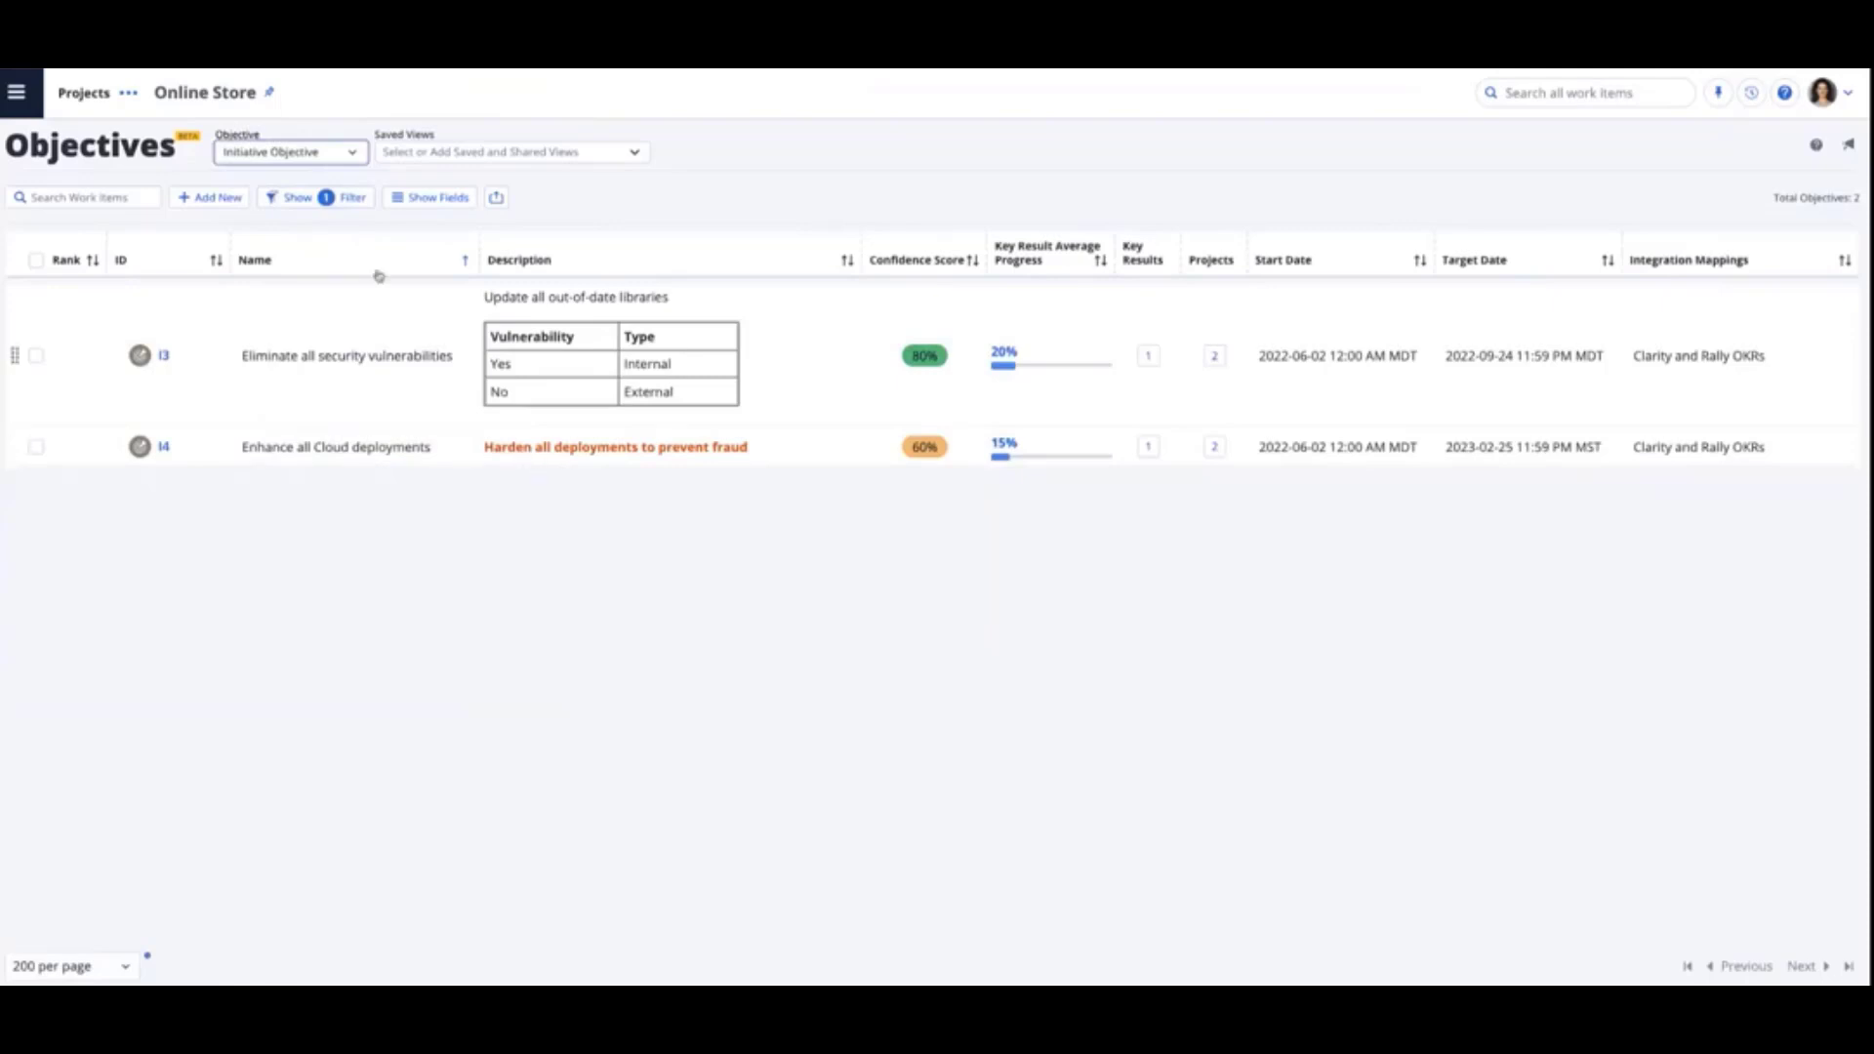
pyautogui.click(327, 156)
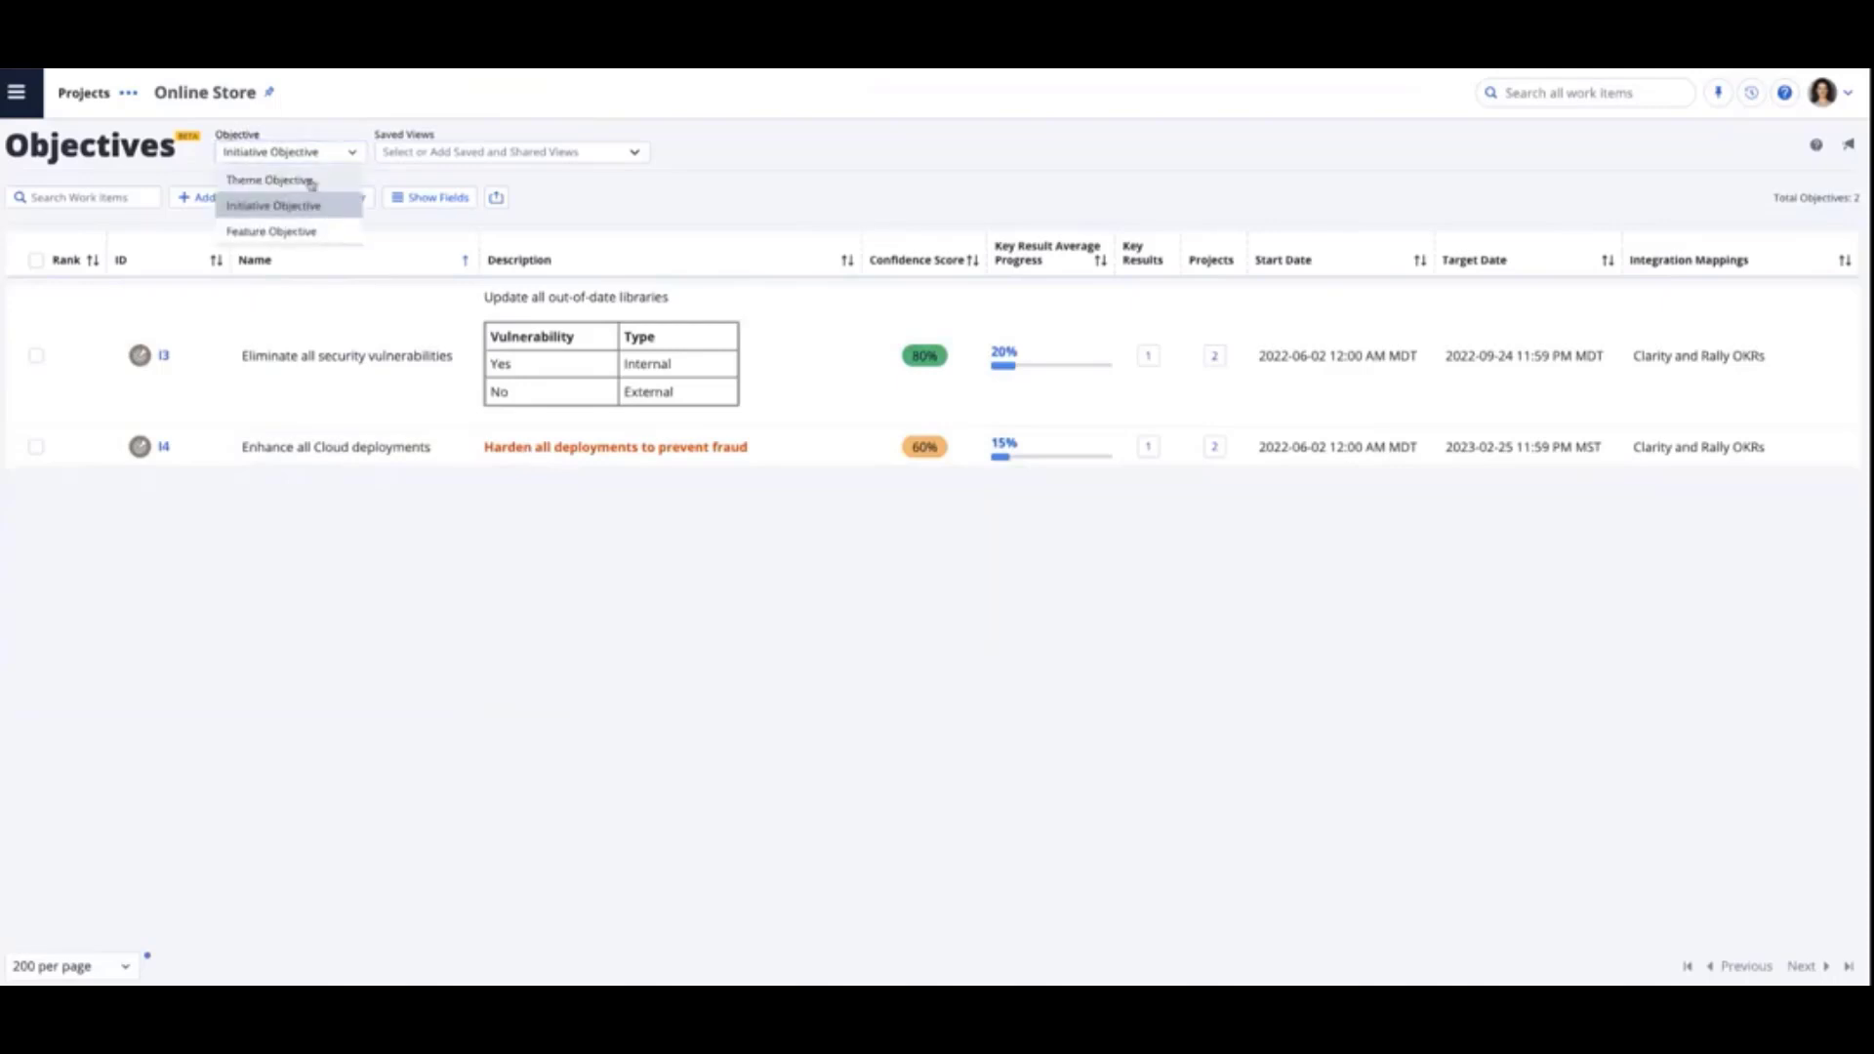
pyautogui.click(310, 181)
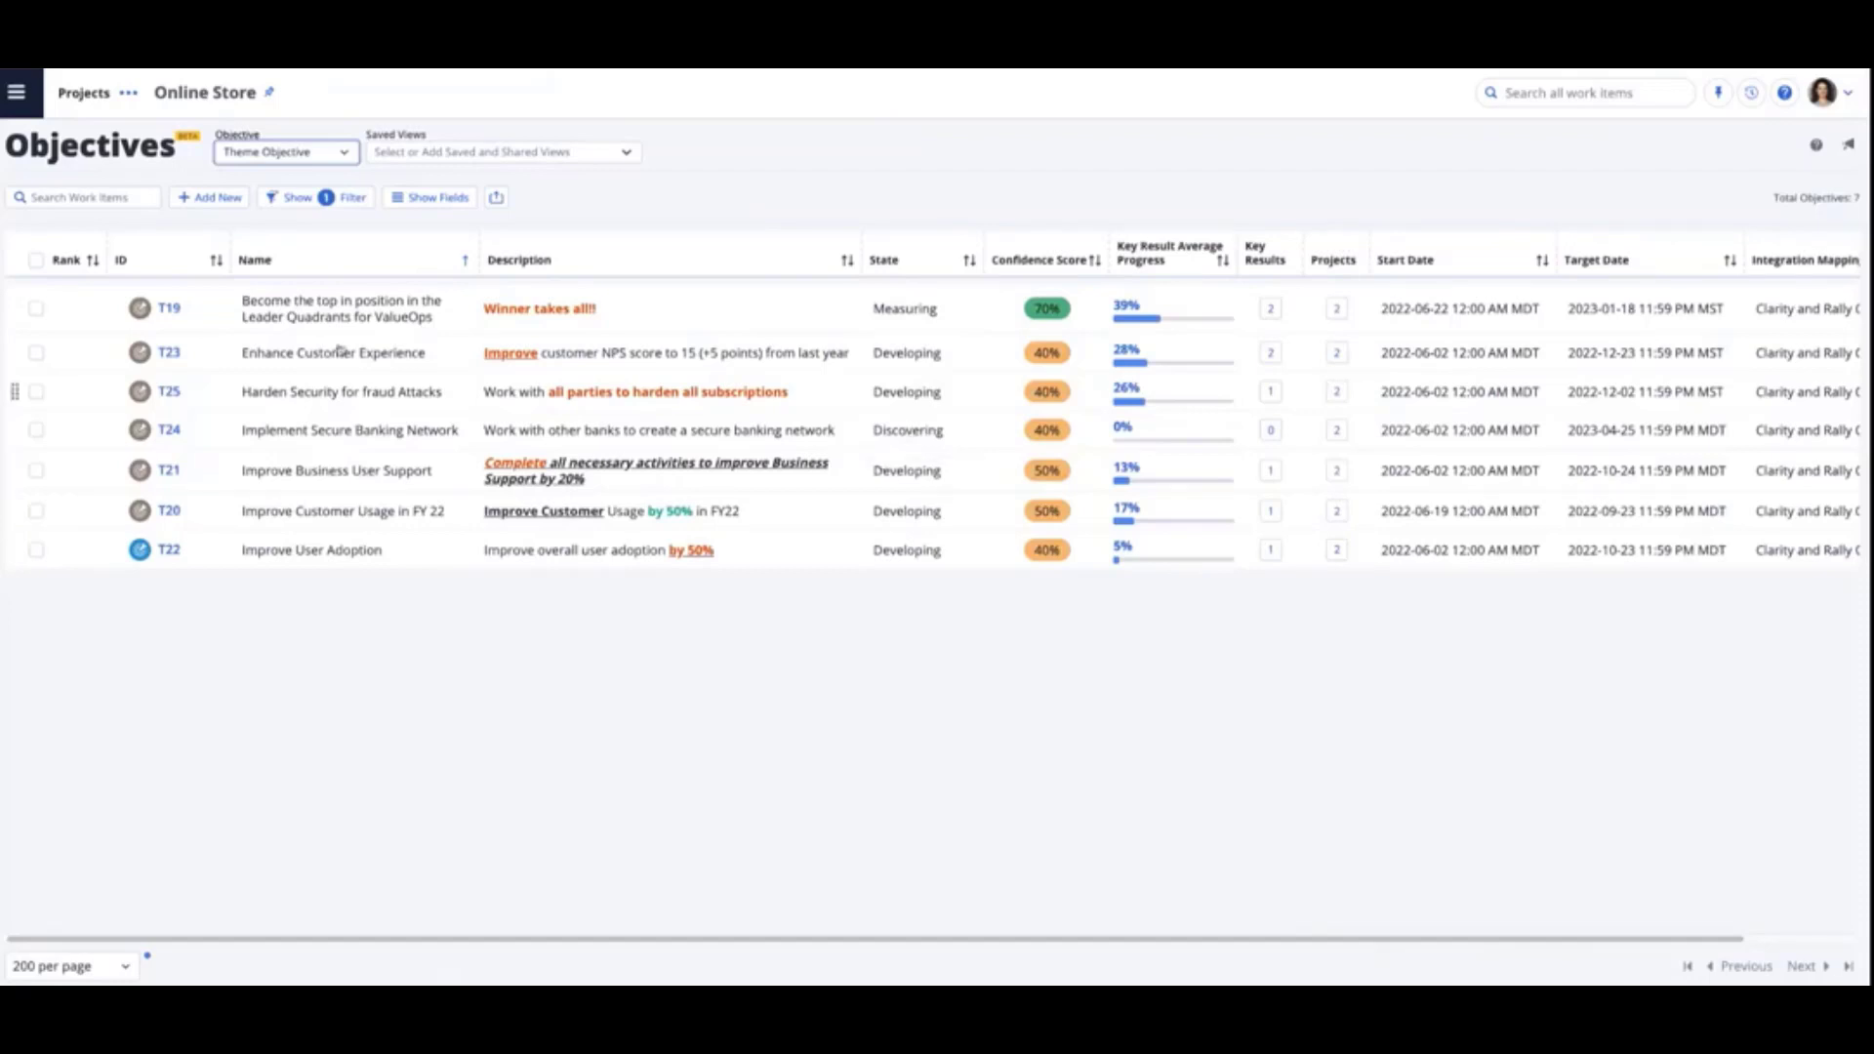
# - In objective T19, add an actual value of 30 dated 2022-07-28 to the key result "Gartner moves Clarity up and to the right"
pyautogui.click(169, 308)
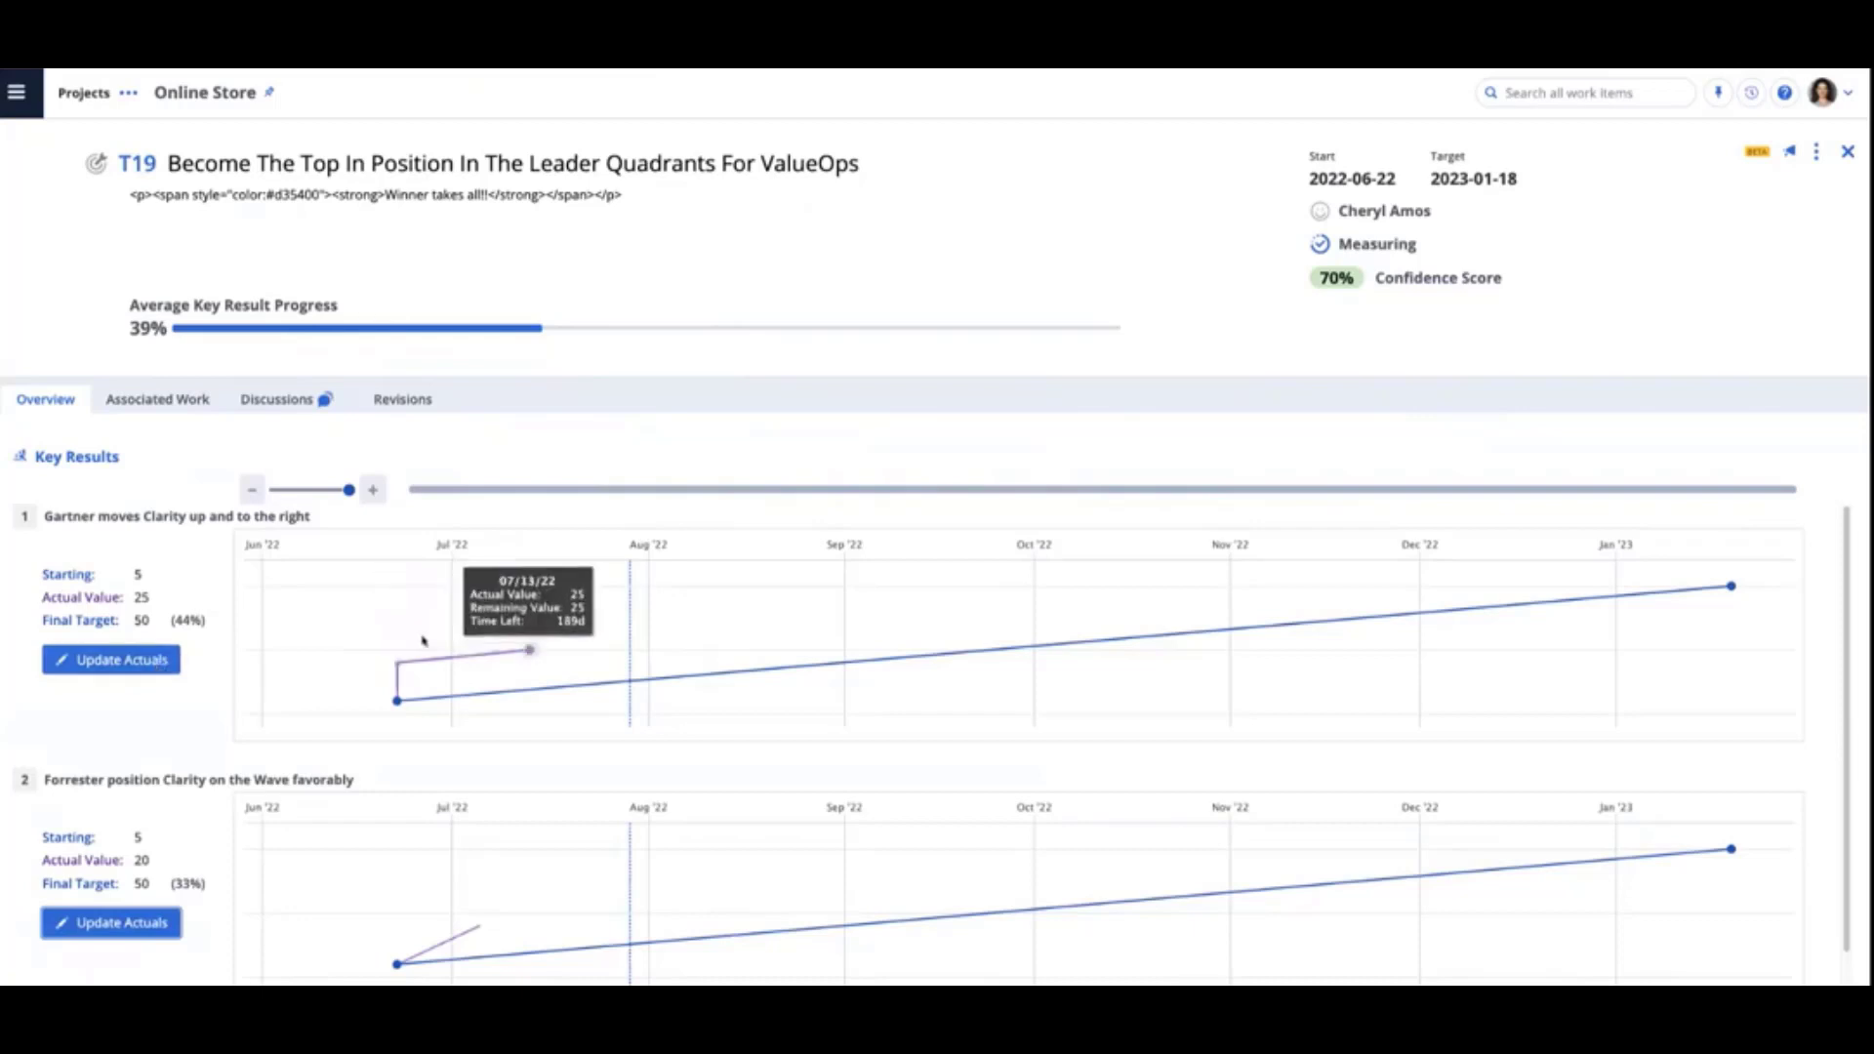
pyautogui.click(123, 662)
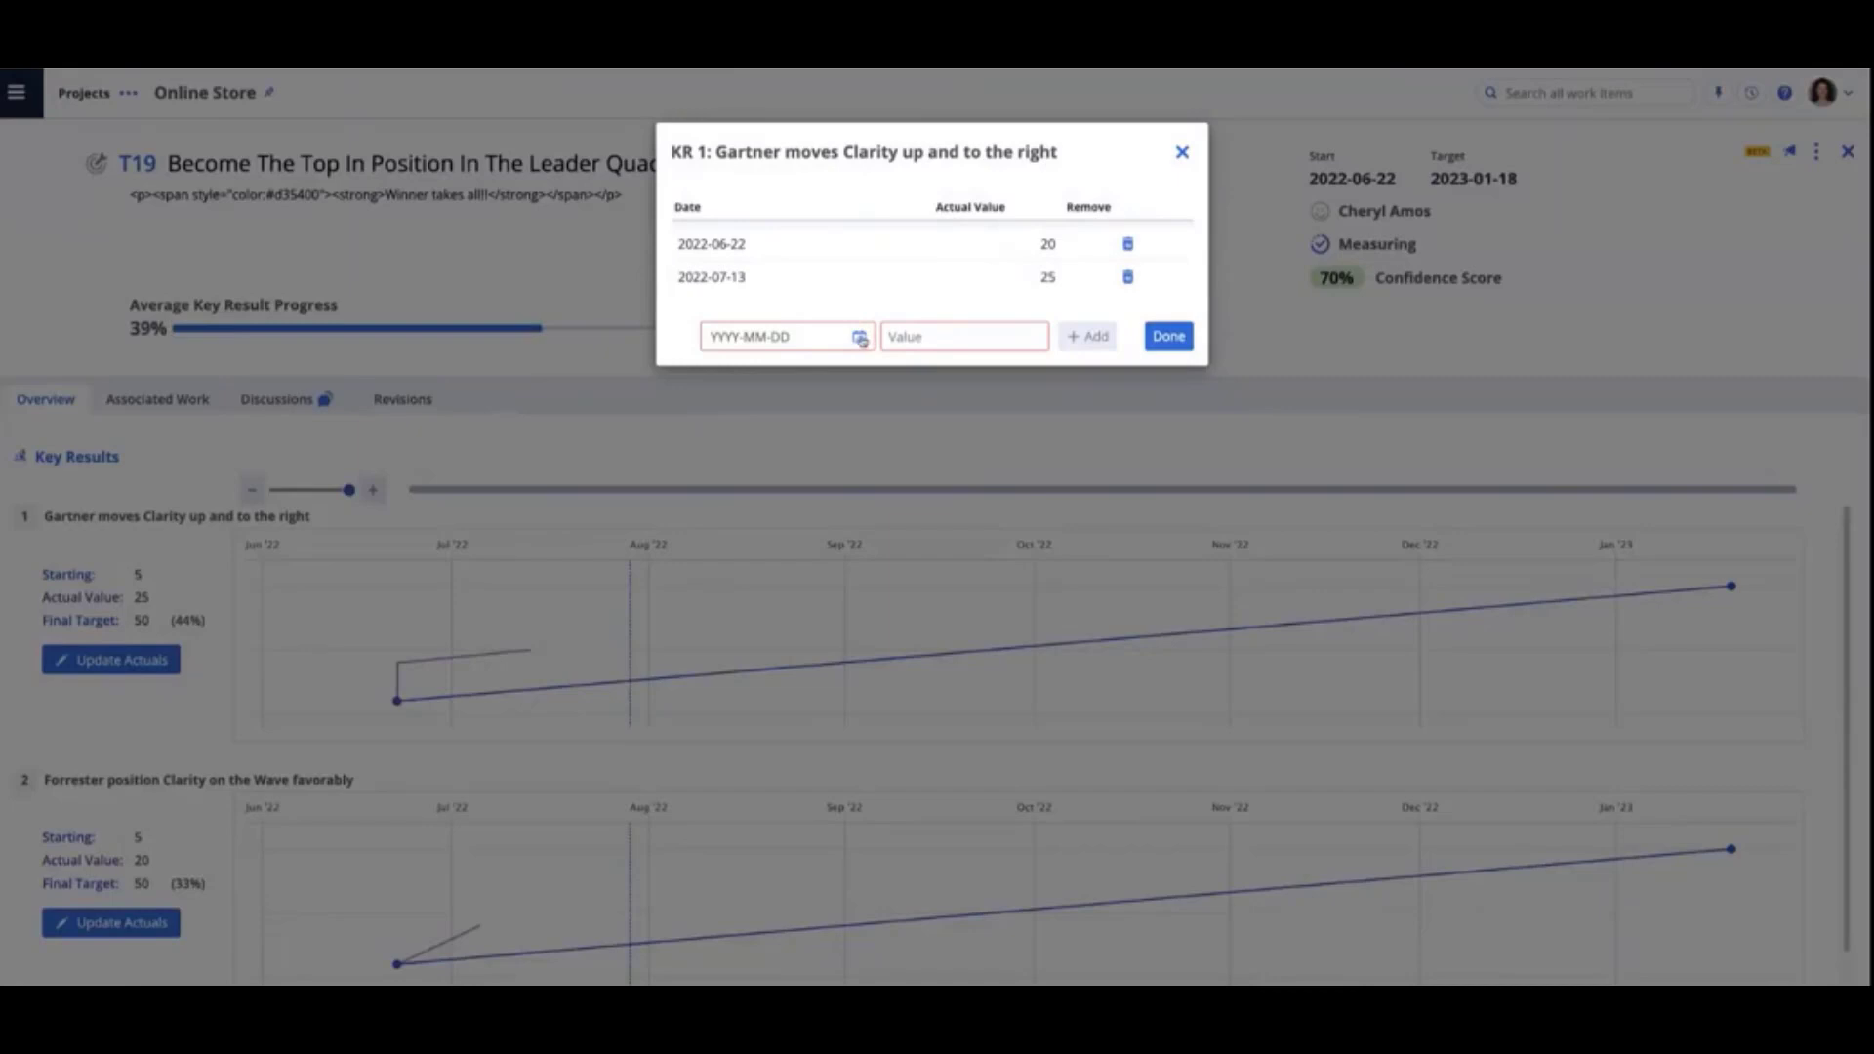
pyautogui.click(859, 338)
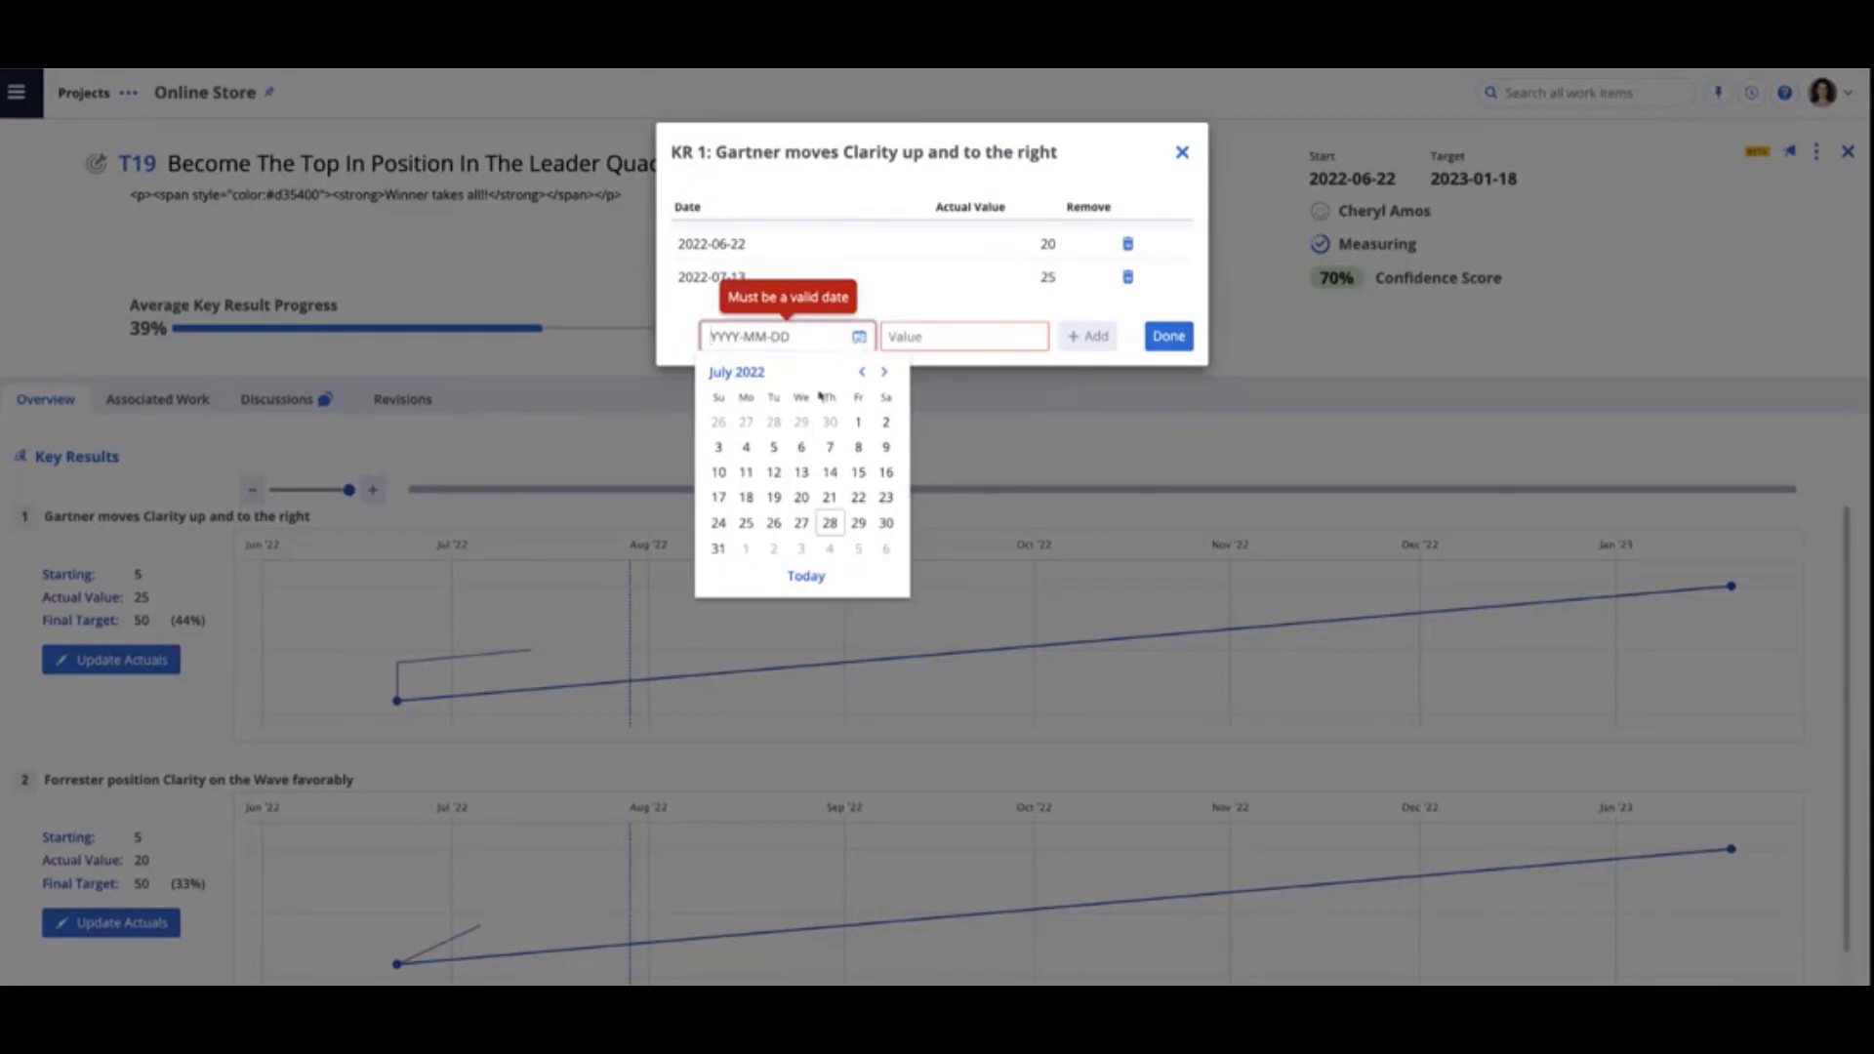
pyautogui.click(831, 524)
pyautogui.click(909, 340)
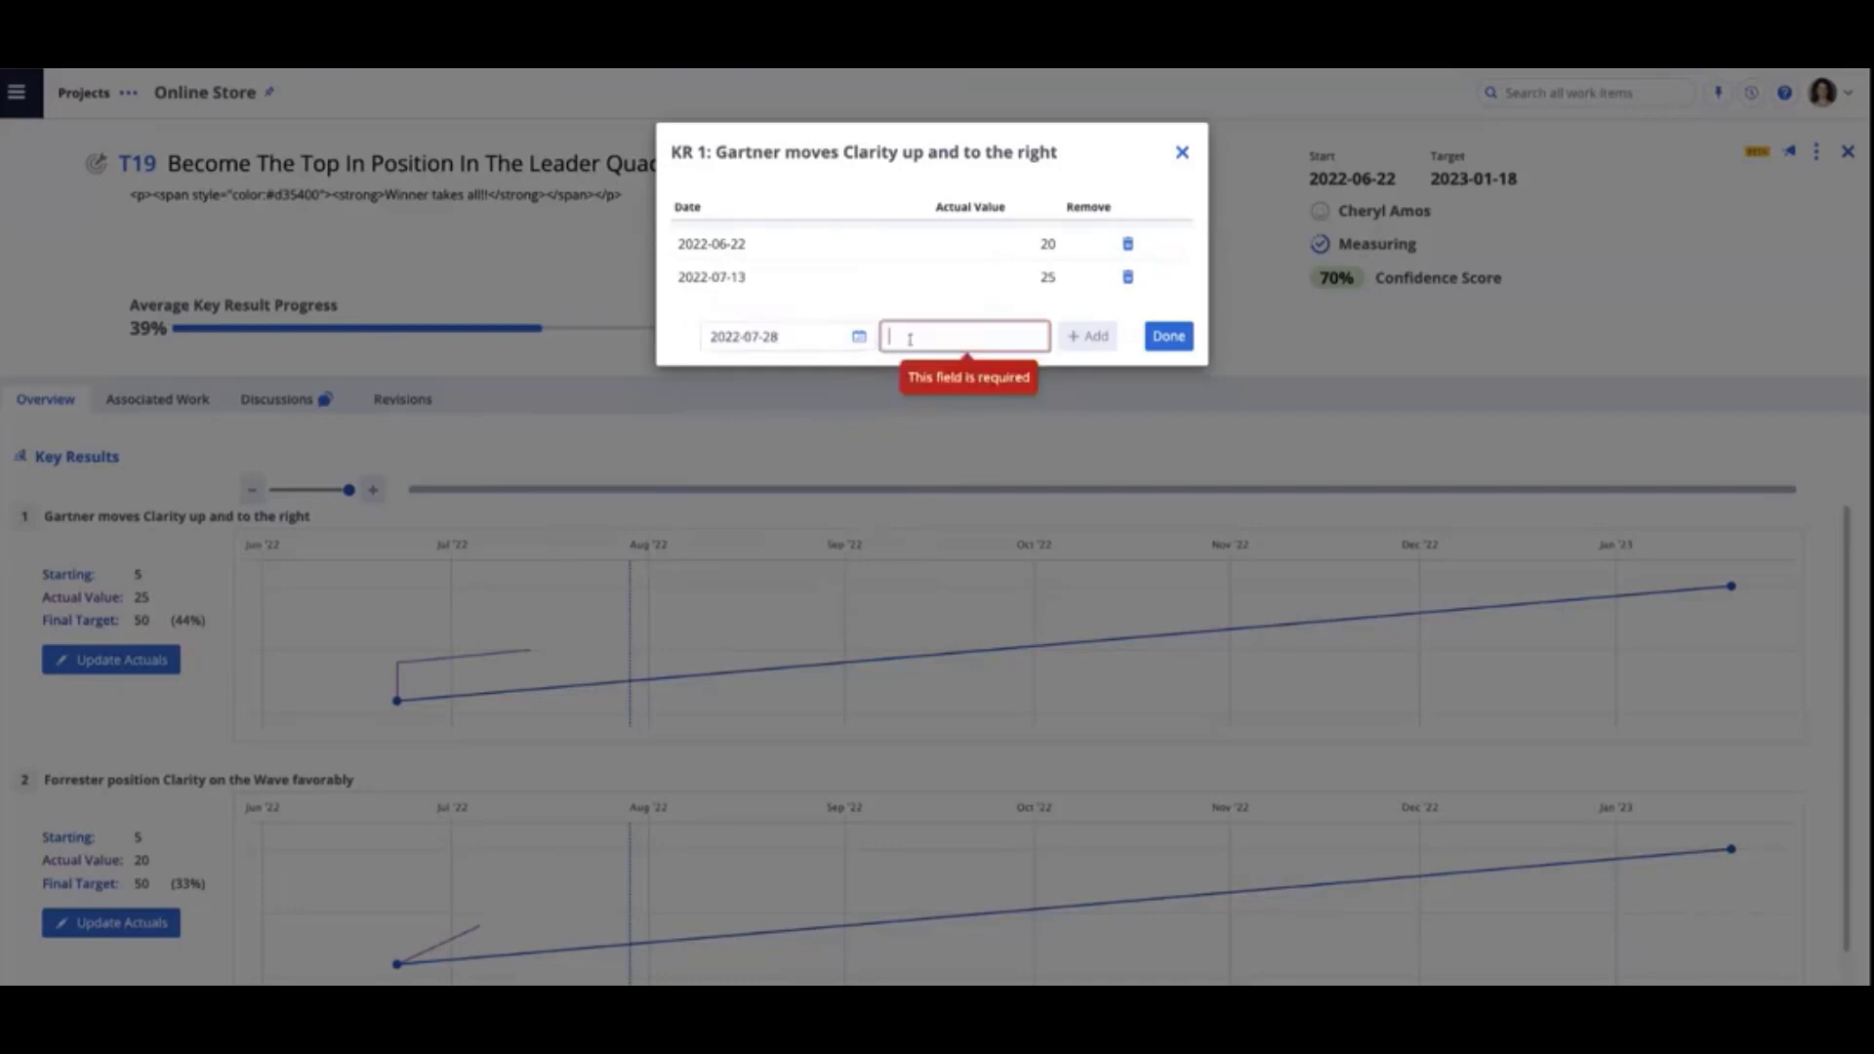
pyautogui.write('3')
pyautogui.write('5')
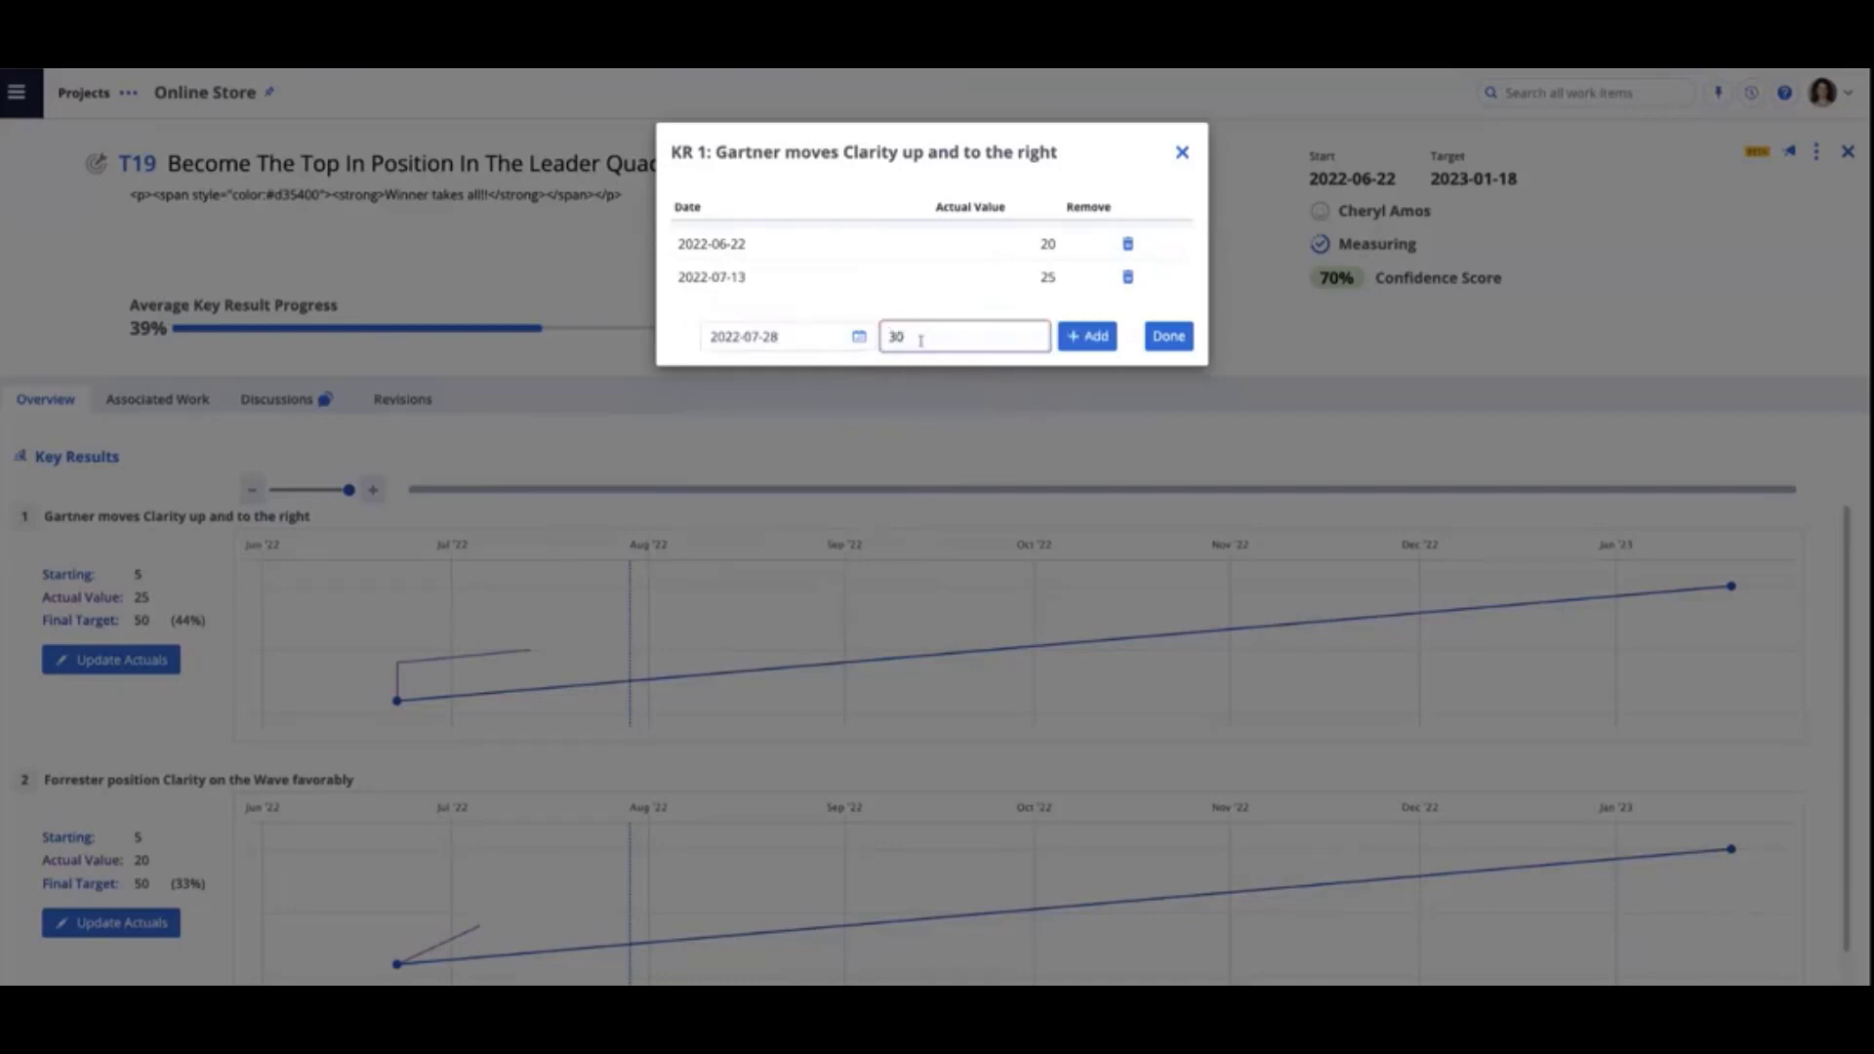
pyautogui.click(1086, 338)
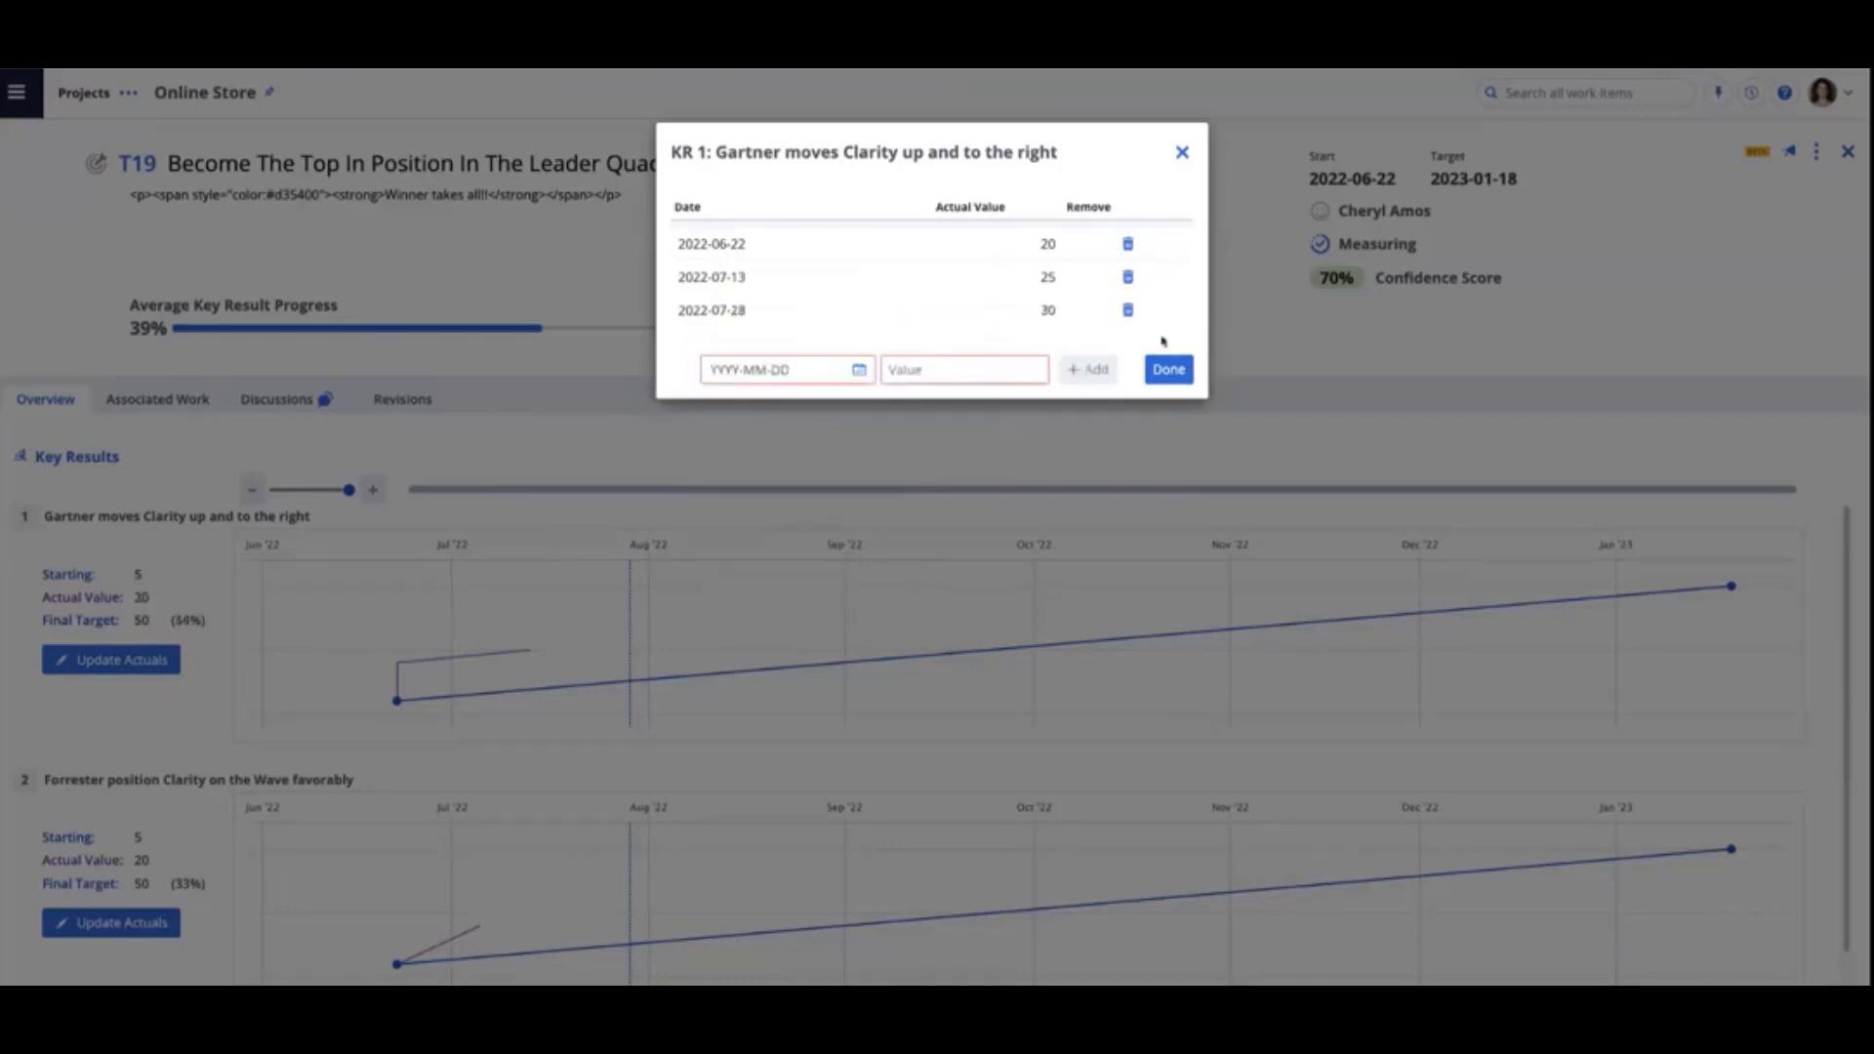
pyautogui.click(1167, 370)
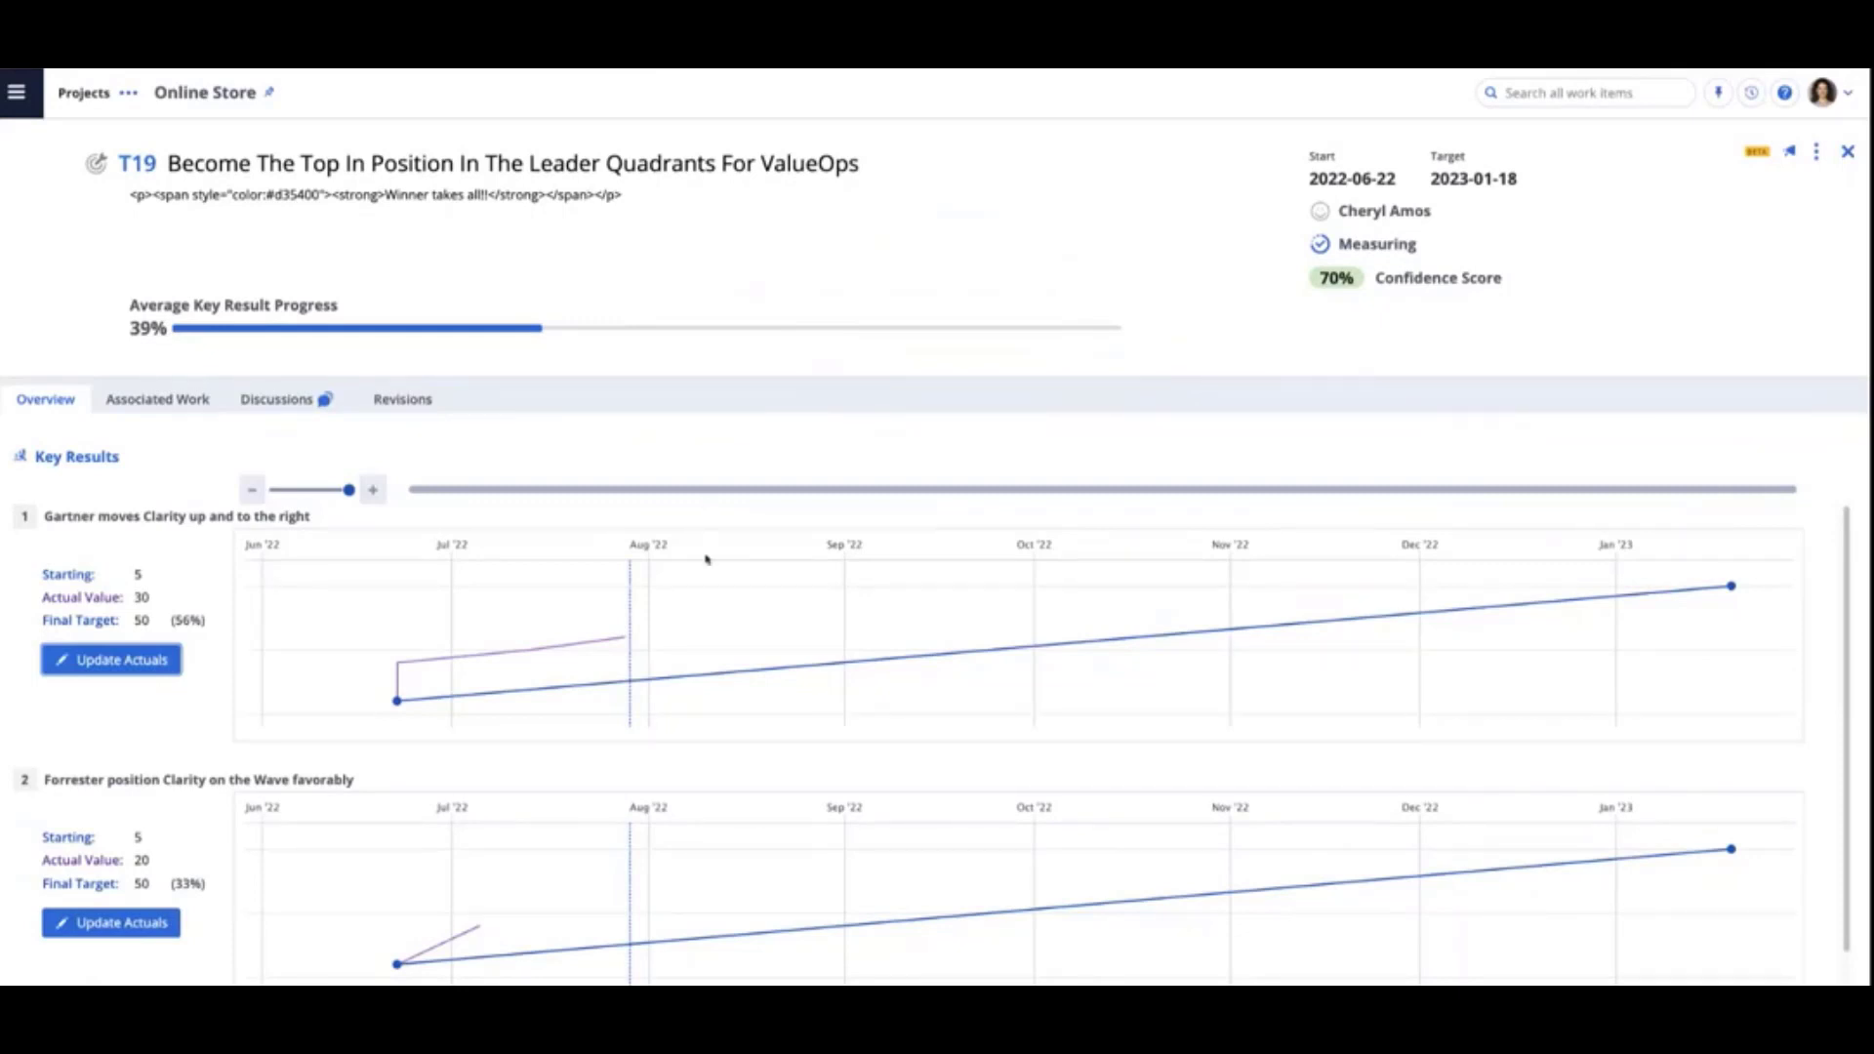
# - Inspect the data points on the first key result's progress chart and refresh the objective page
pyautogui.moveTo(343, 587)
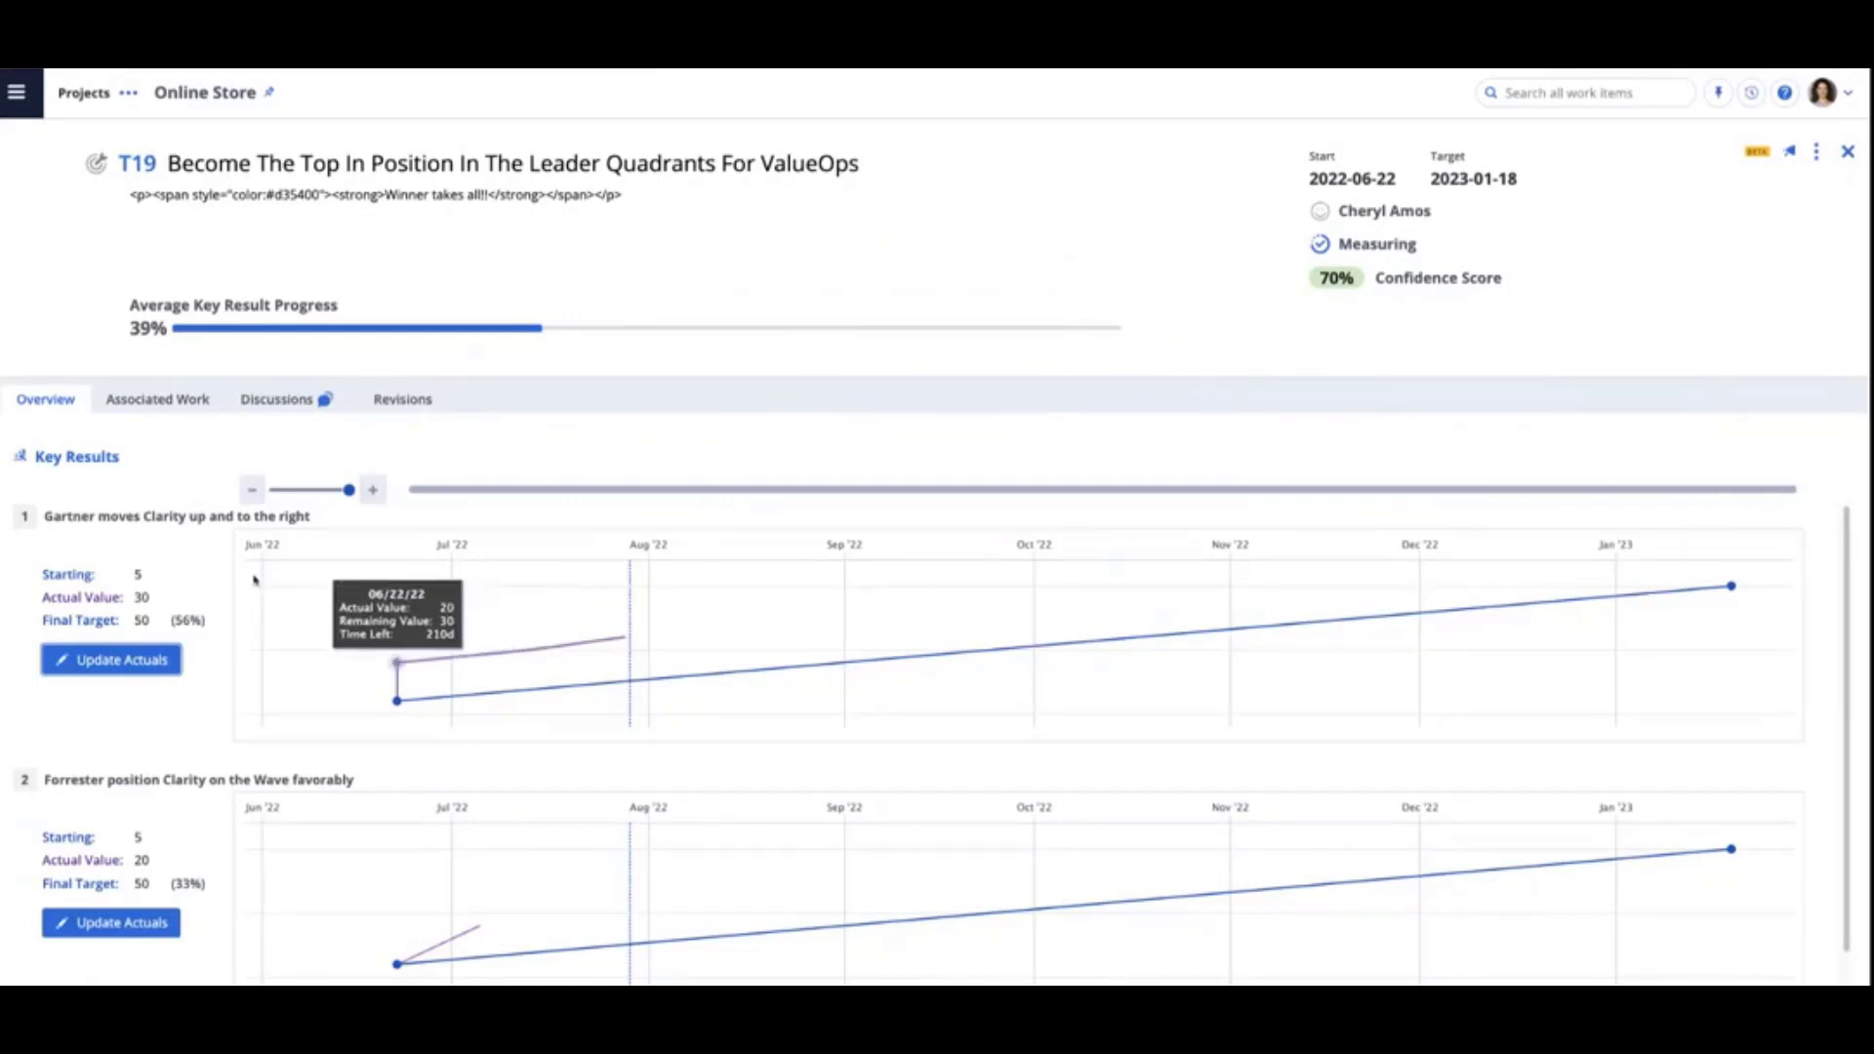
pyautogui.moveTo(468, 586)
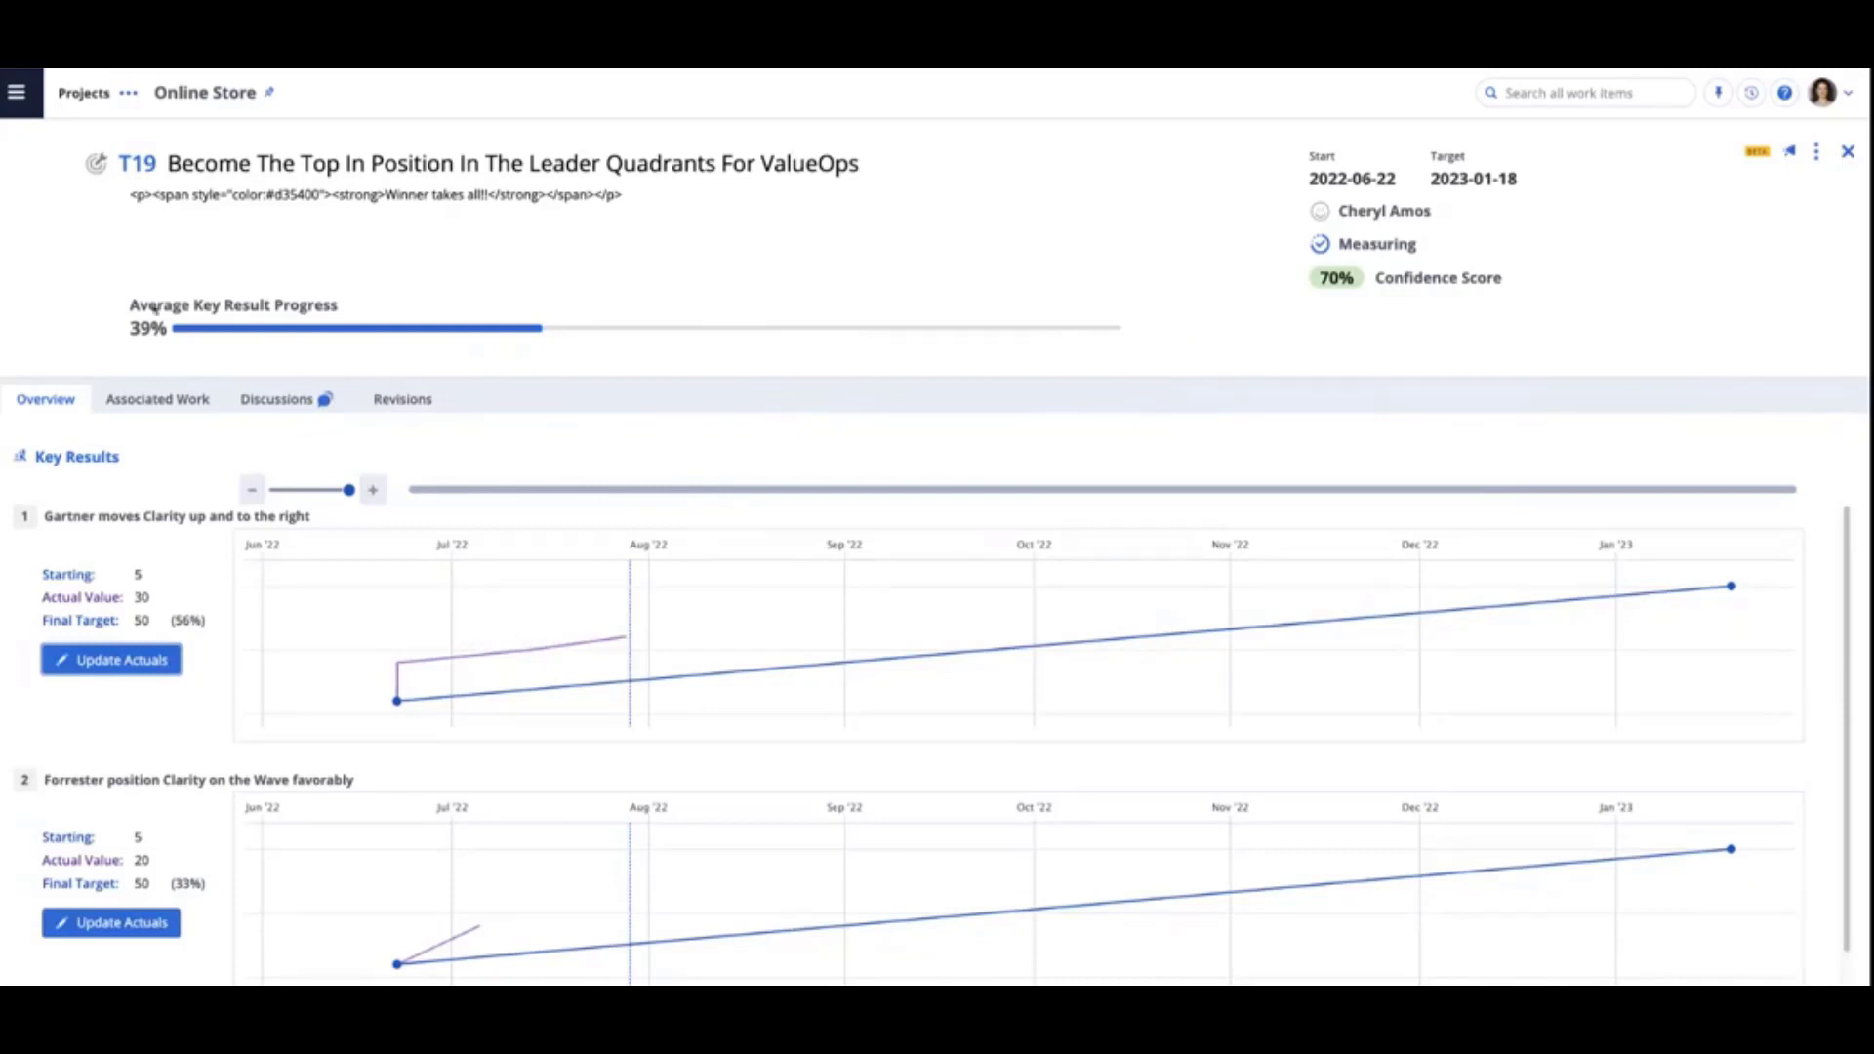
pyautogui.click(56, 61)
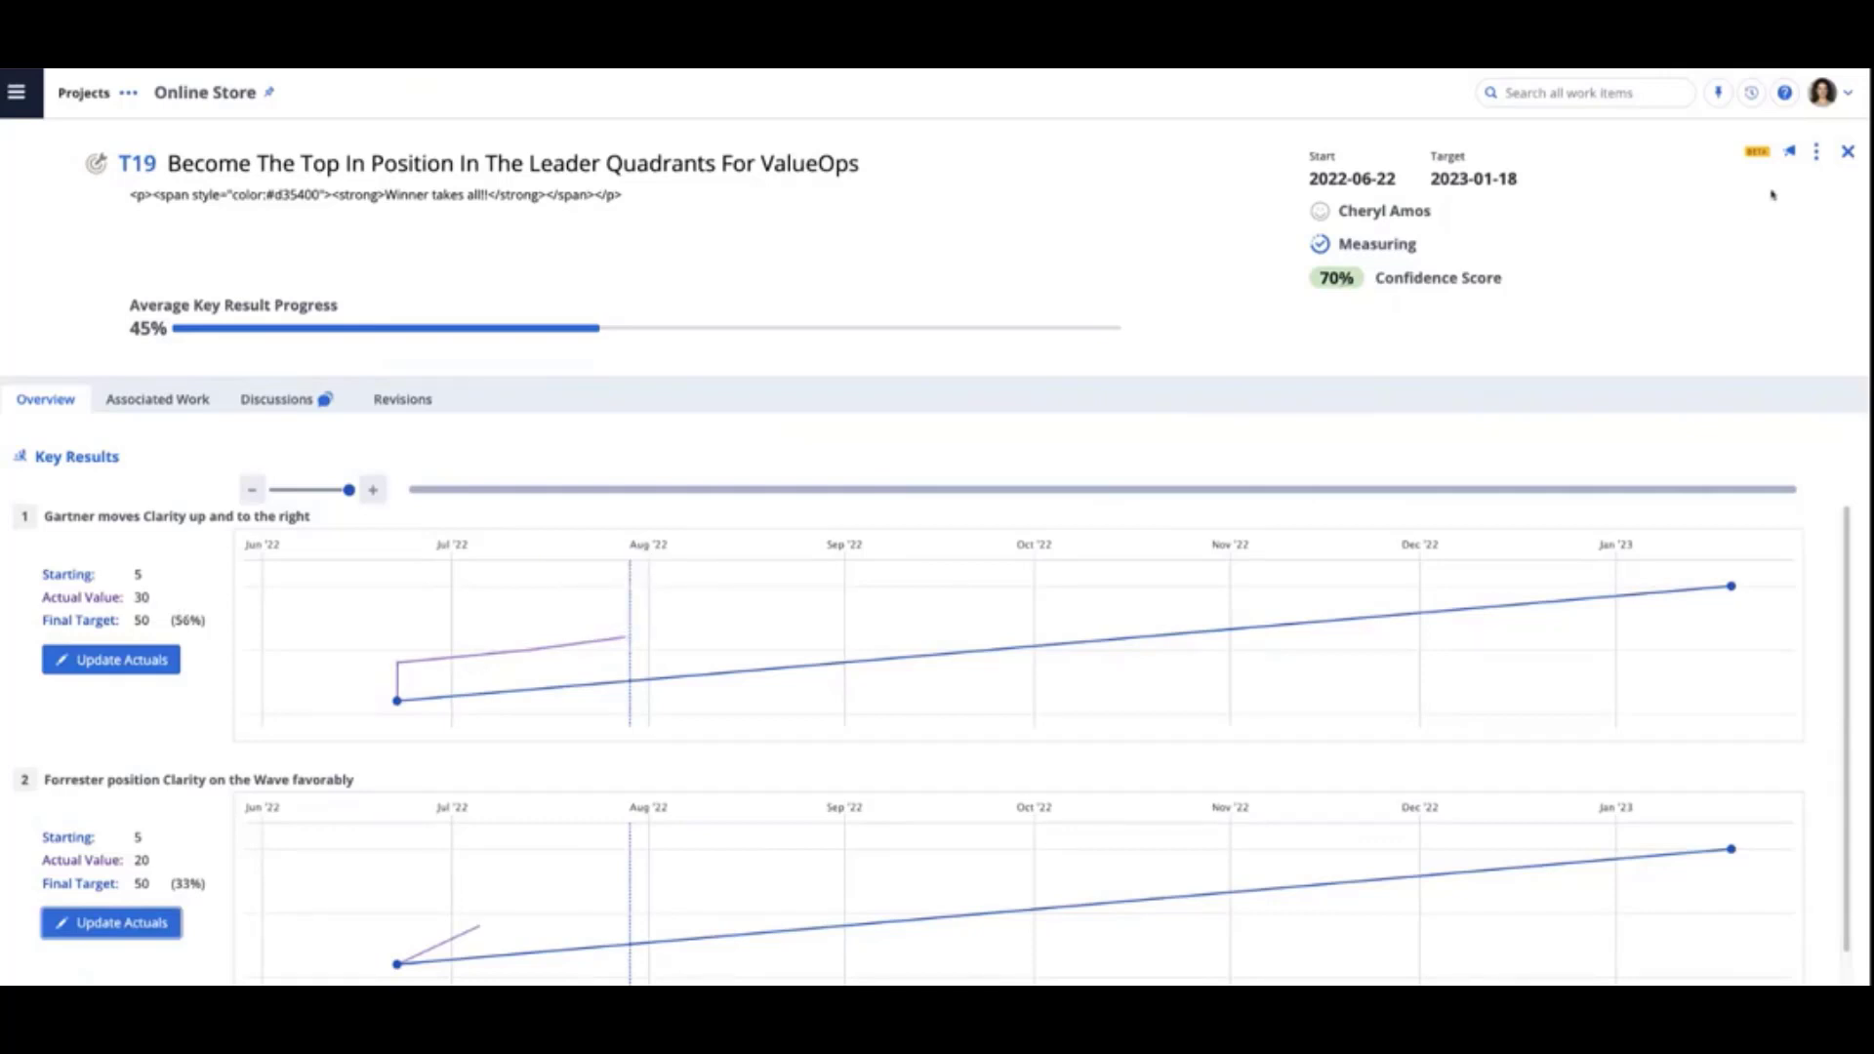
# - Set objective T19's confidence score to 0.8, save the change and return to the objectives list
pyautogui.click(1817, 153)
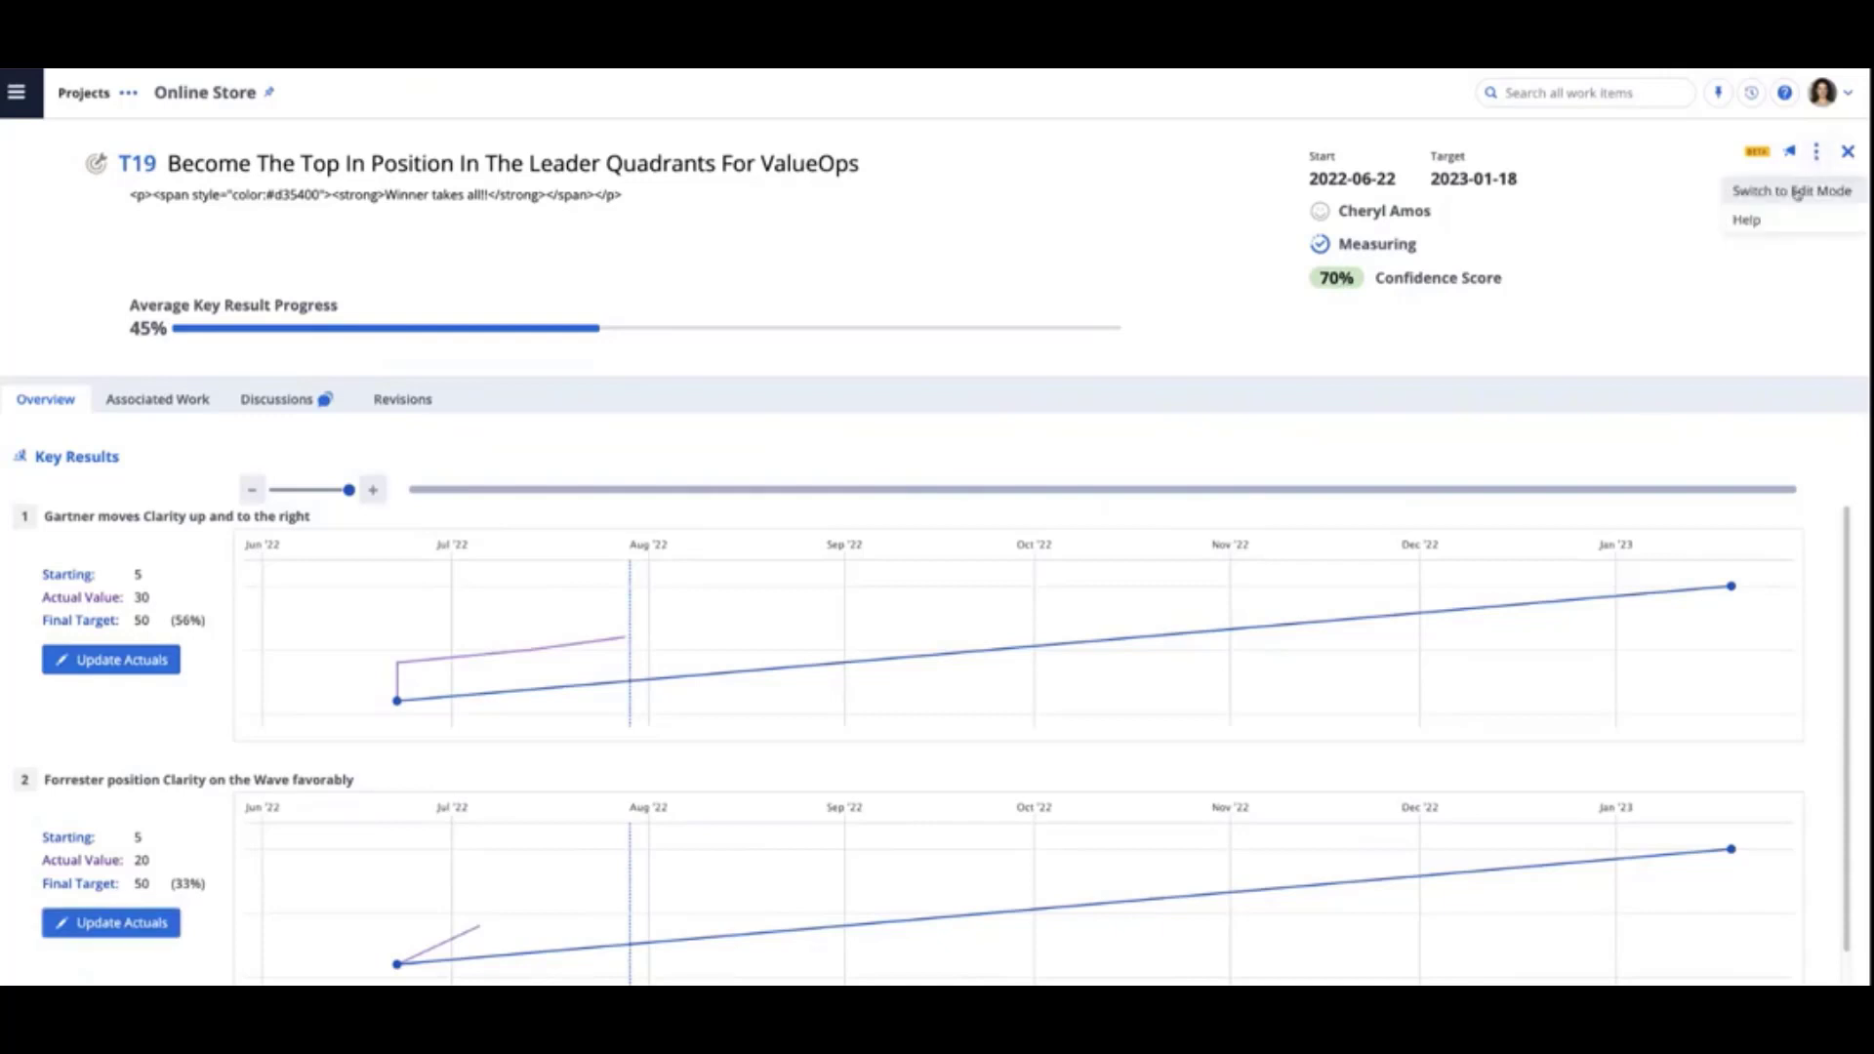
pyautogui.click(1797, 191)
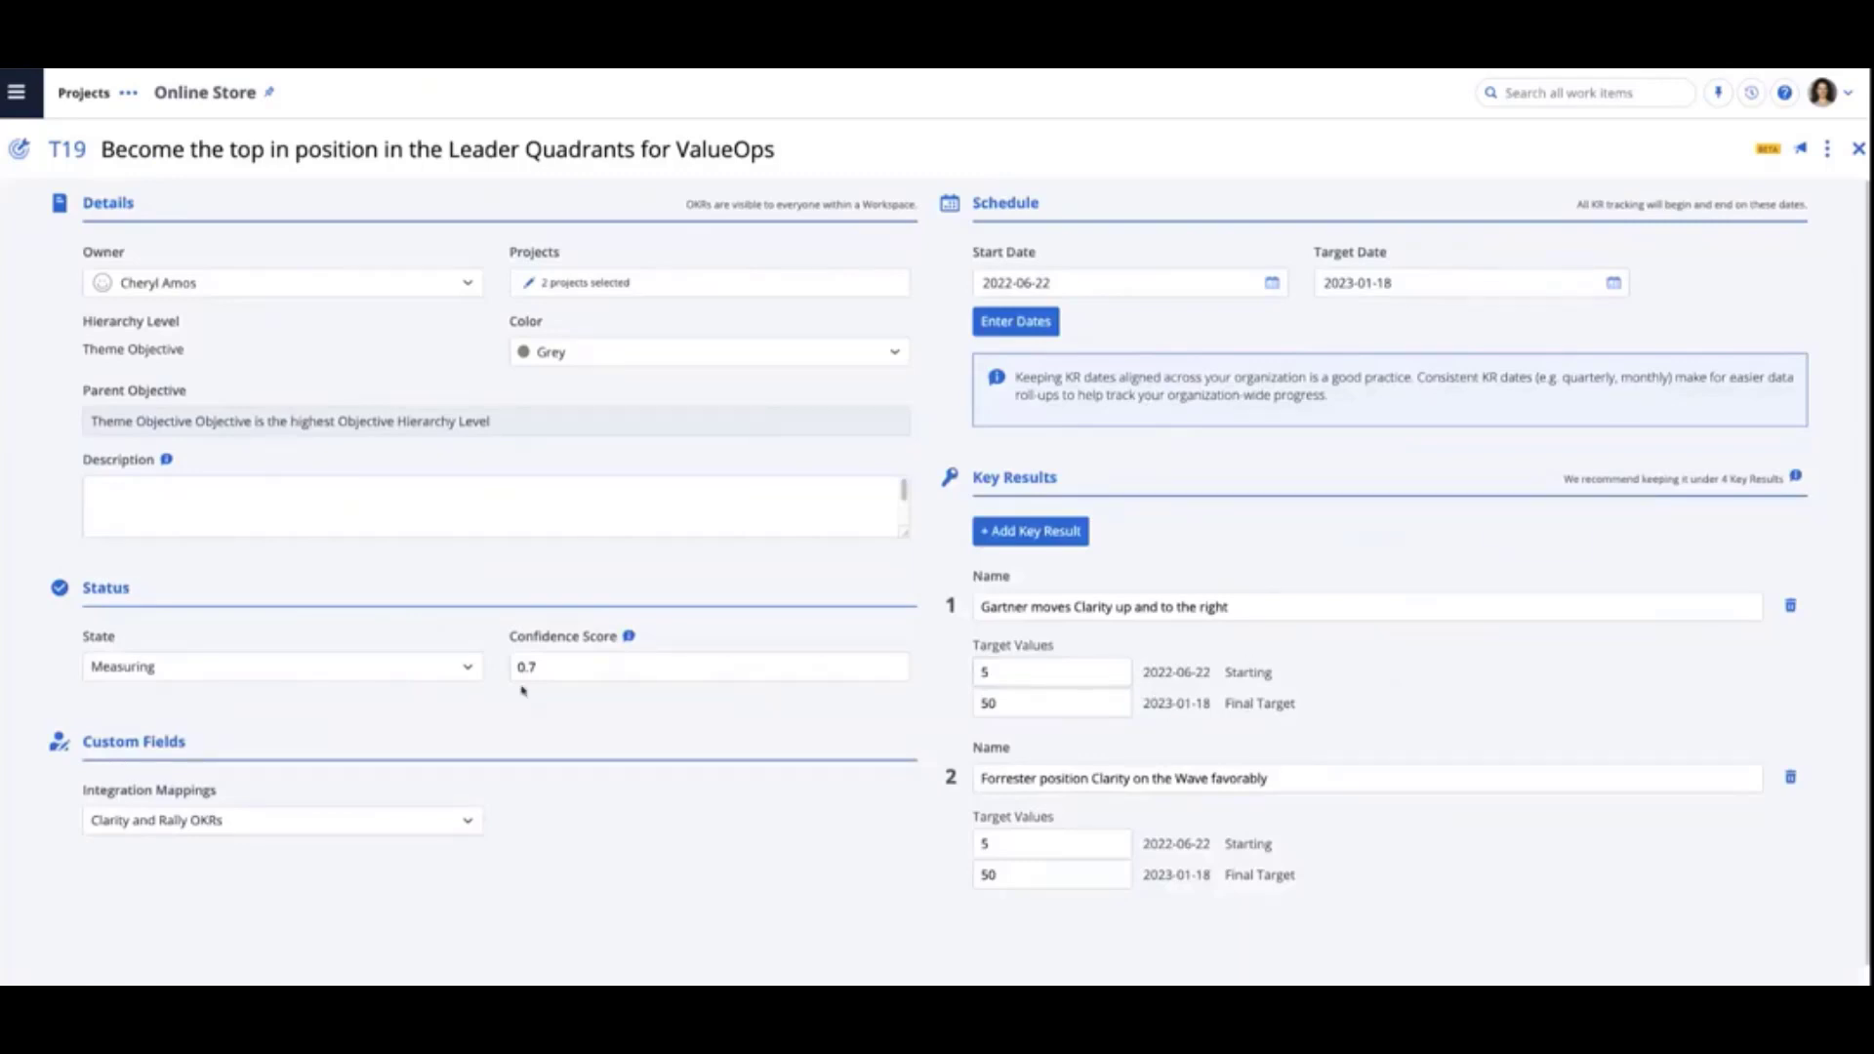
pyautogui.click(564, 669)
pyautogui.press('BackSpace')
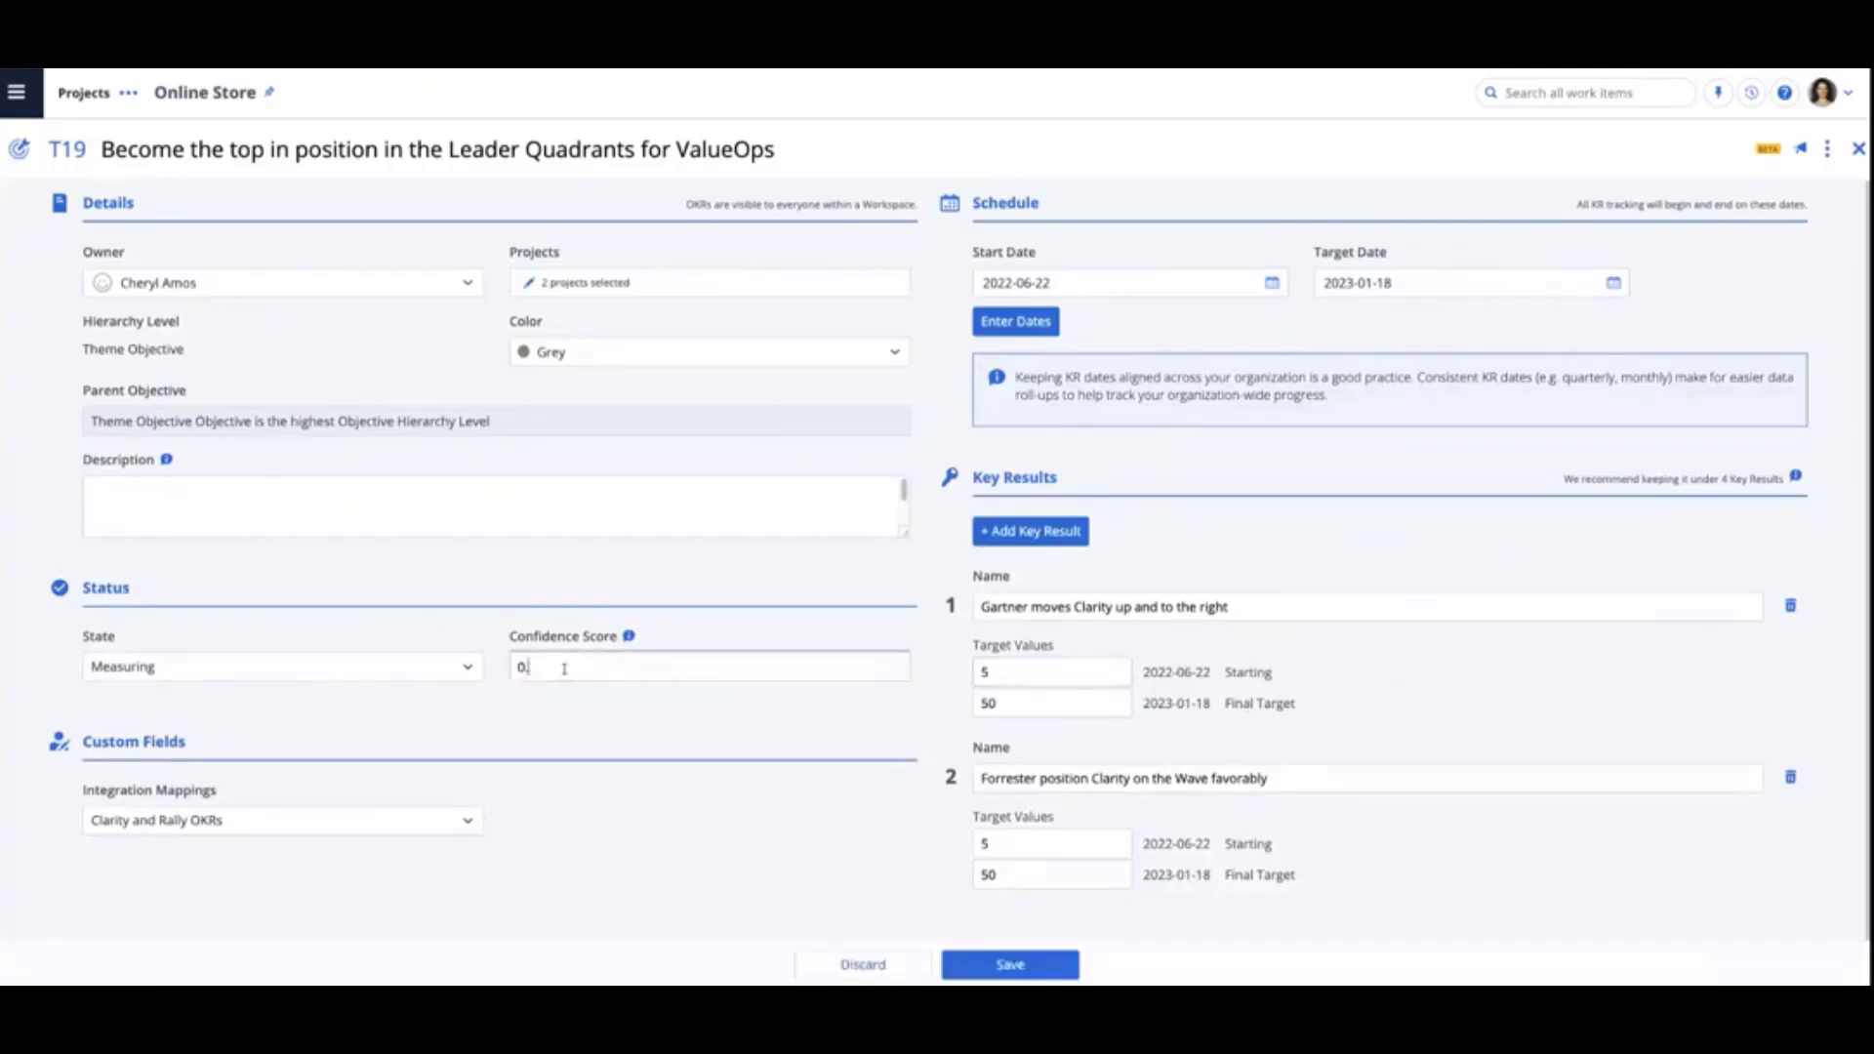
pyautogui.write('8')
pyautogui.click(1010, 965)
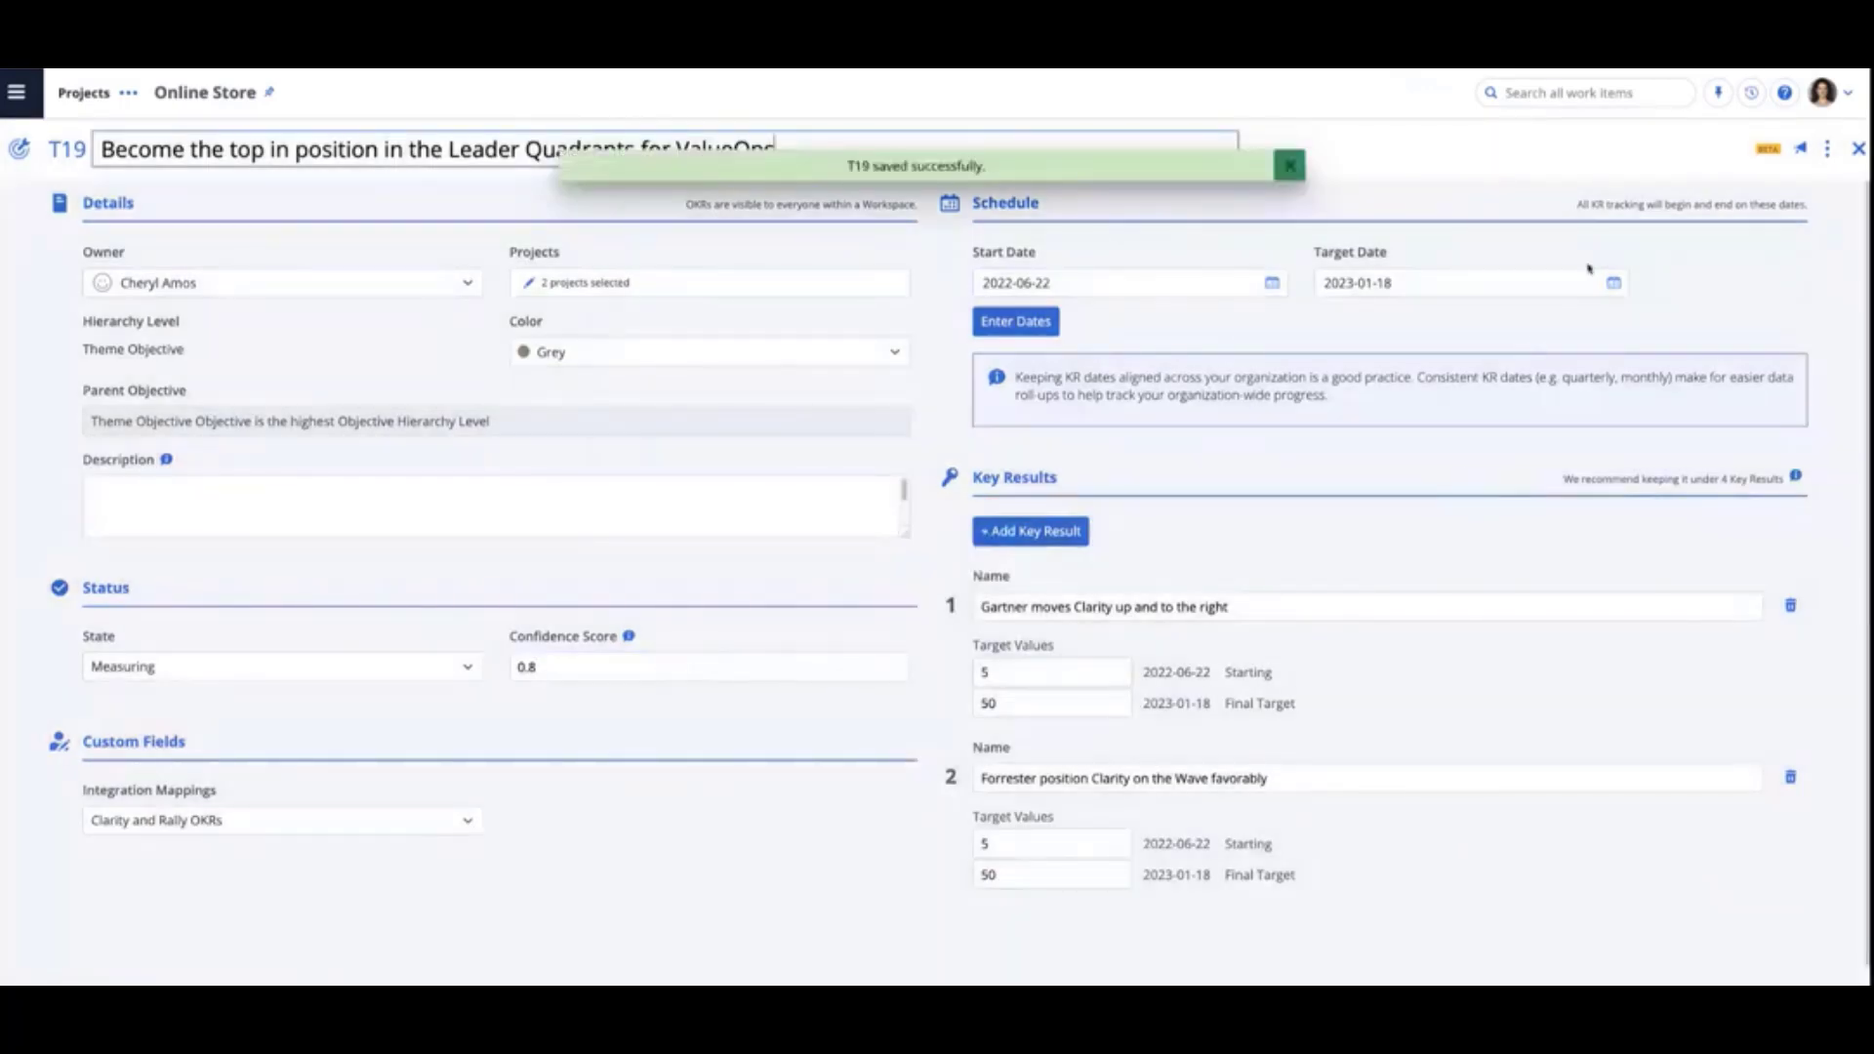
pyautogui.click(1859, 150)
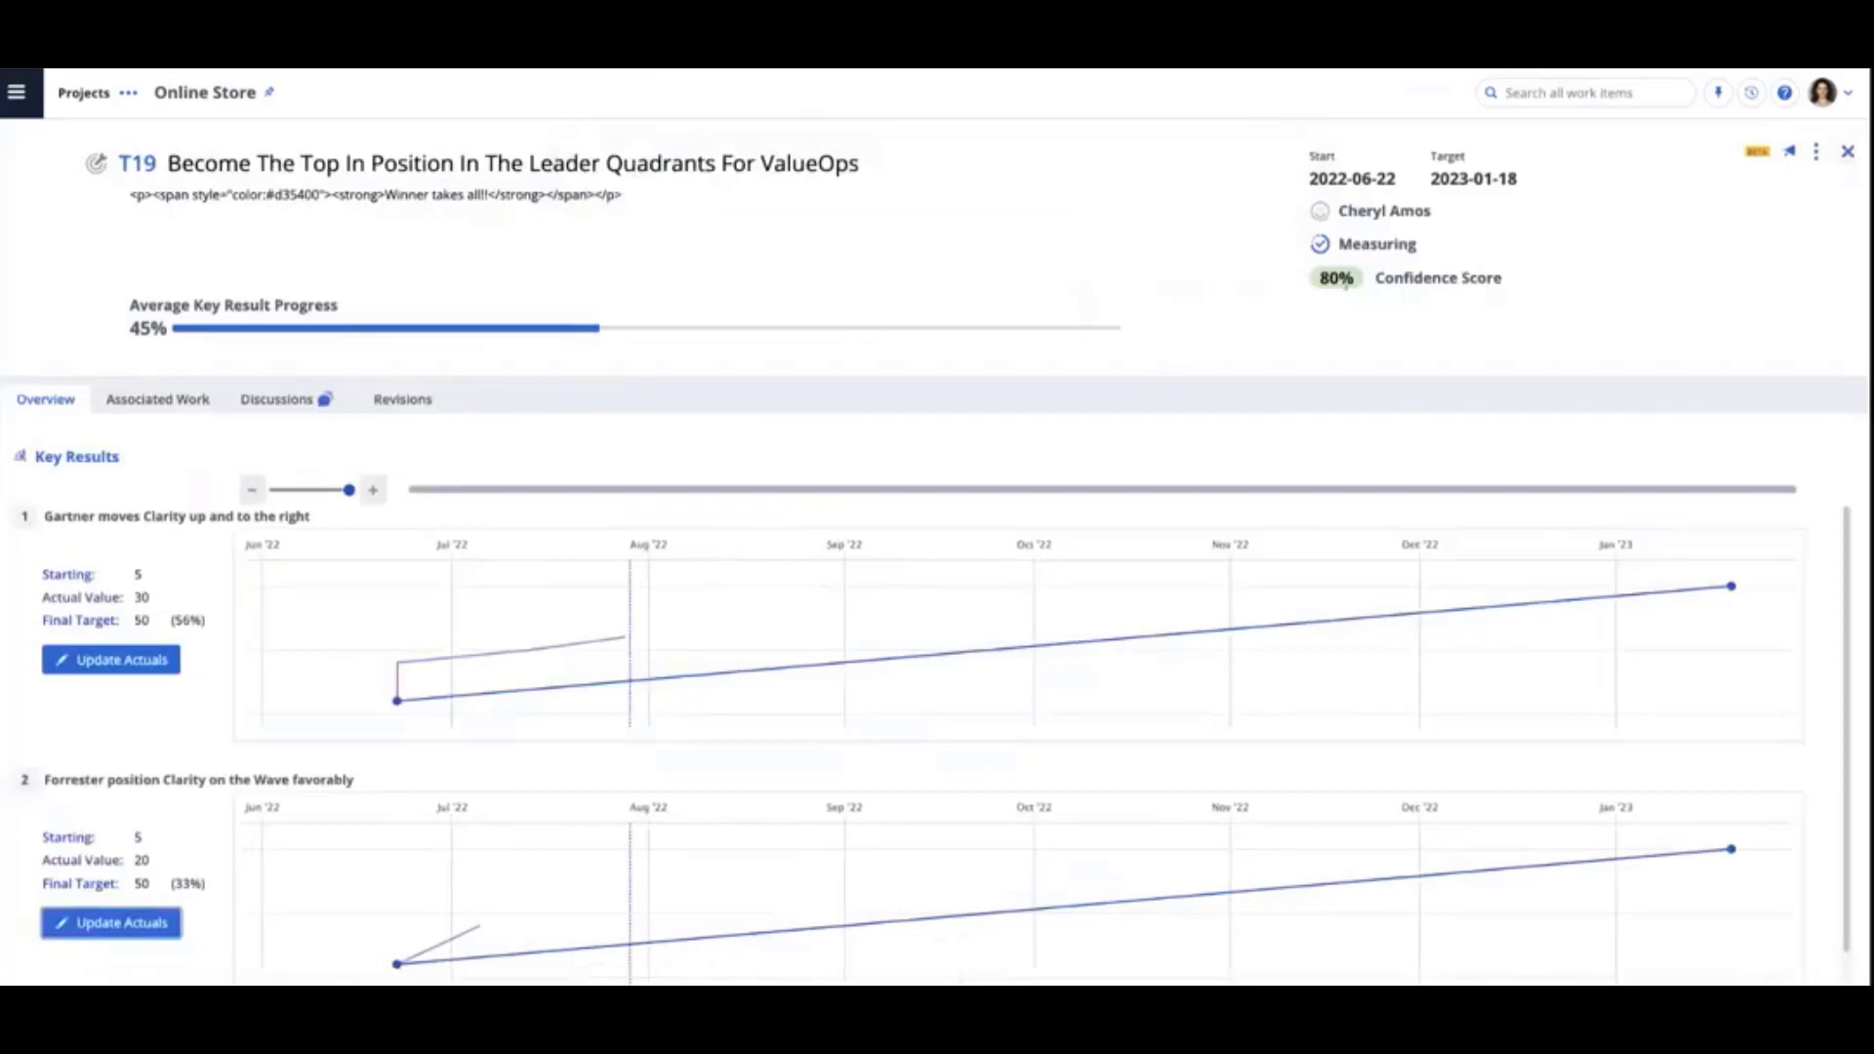
pyautogui.click(1849, 154)
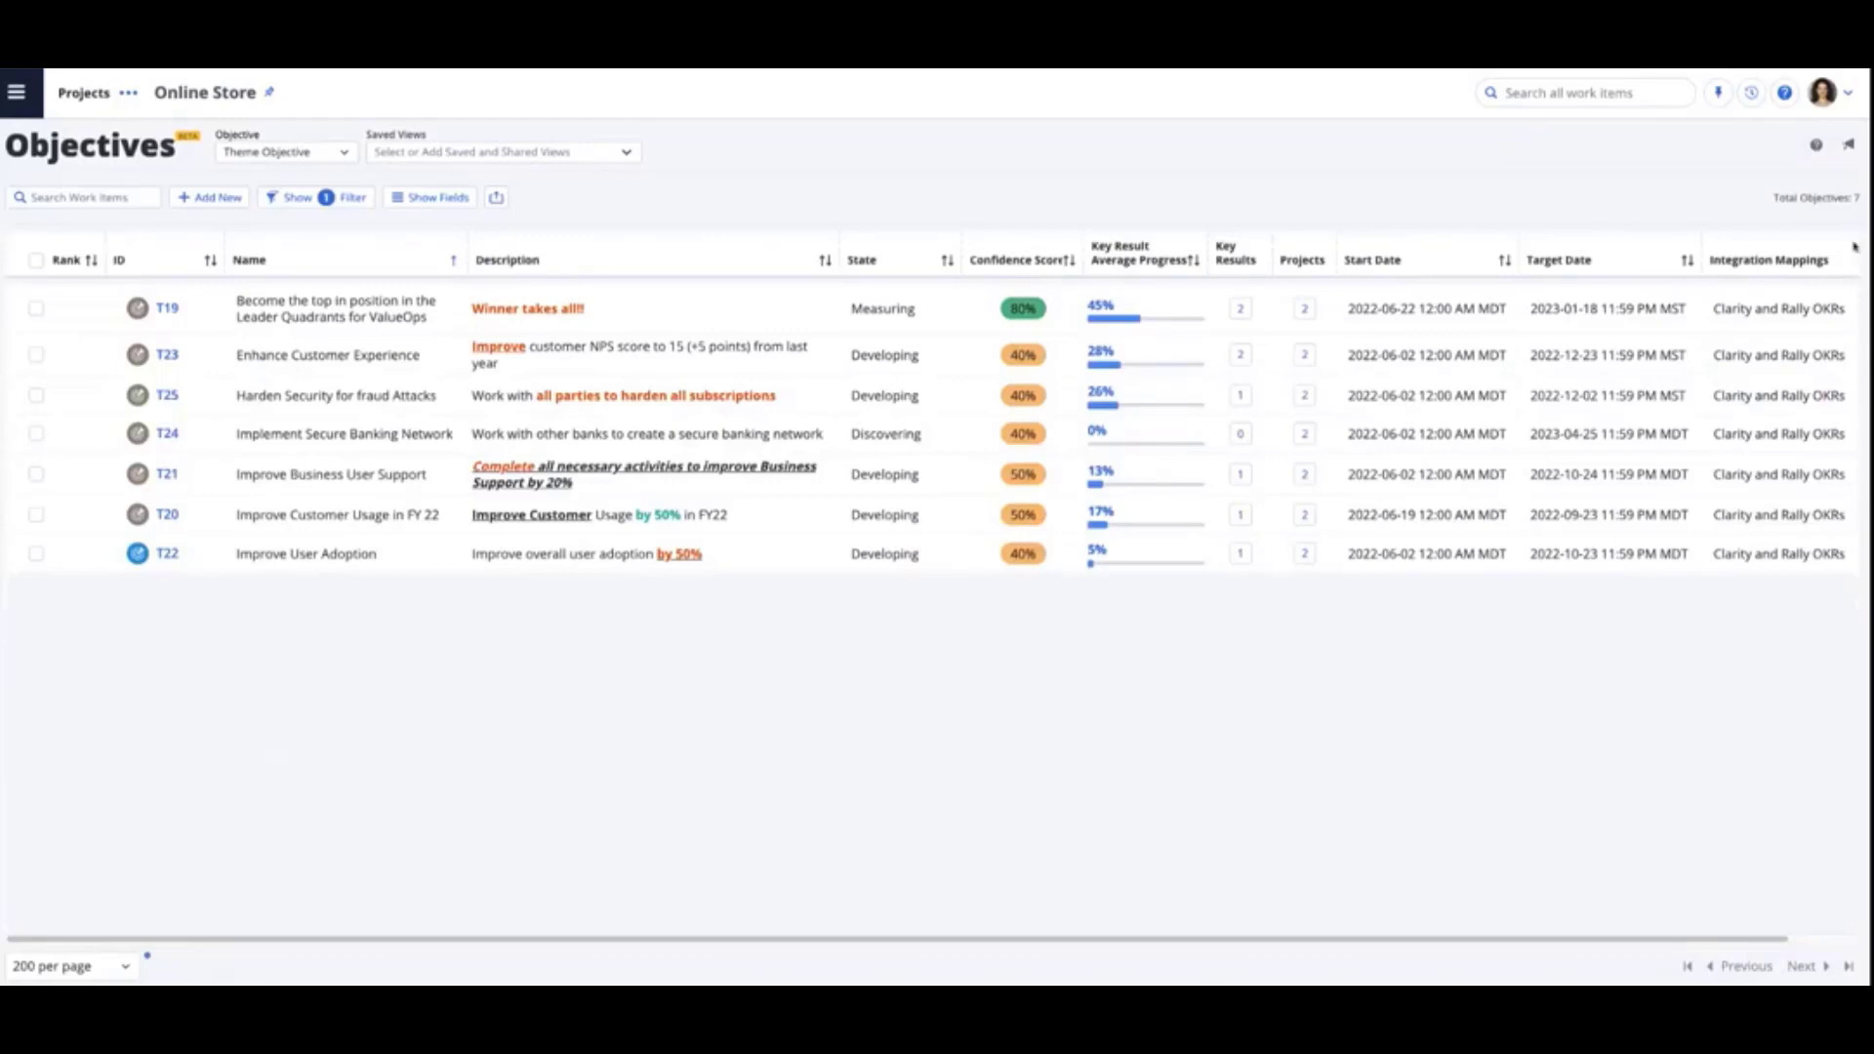
pyautogui.click(273, 159)
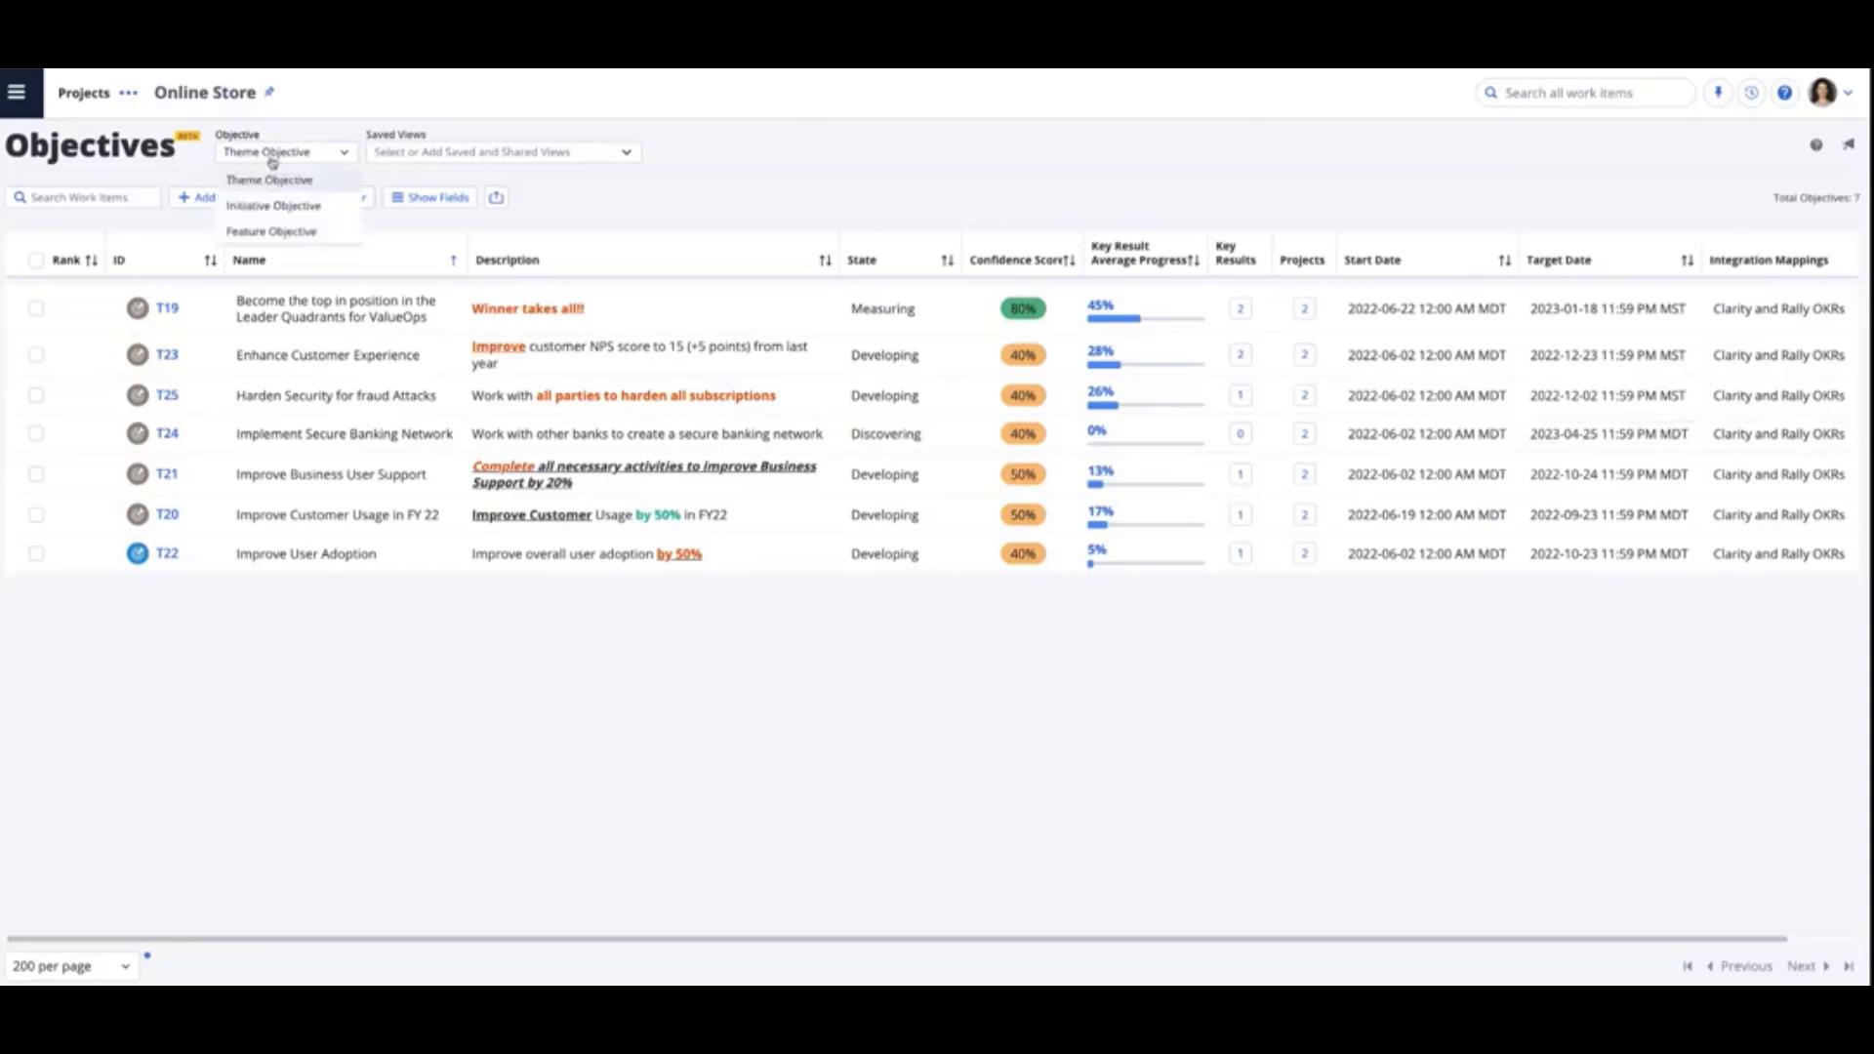
pyautogui.click(824, 185)
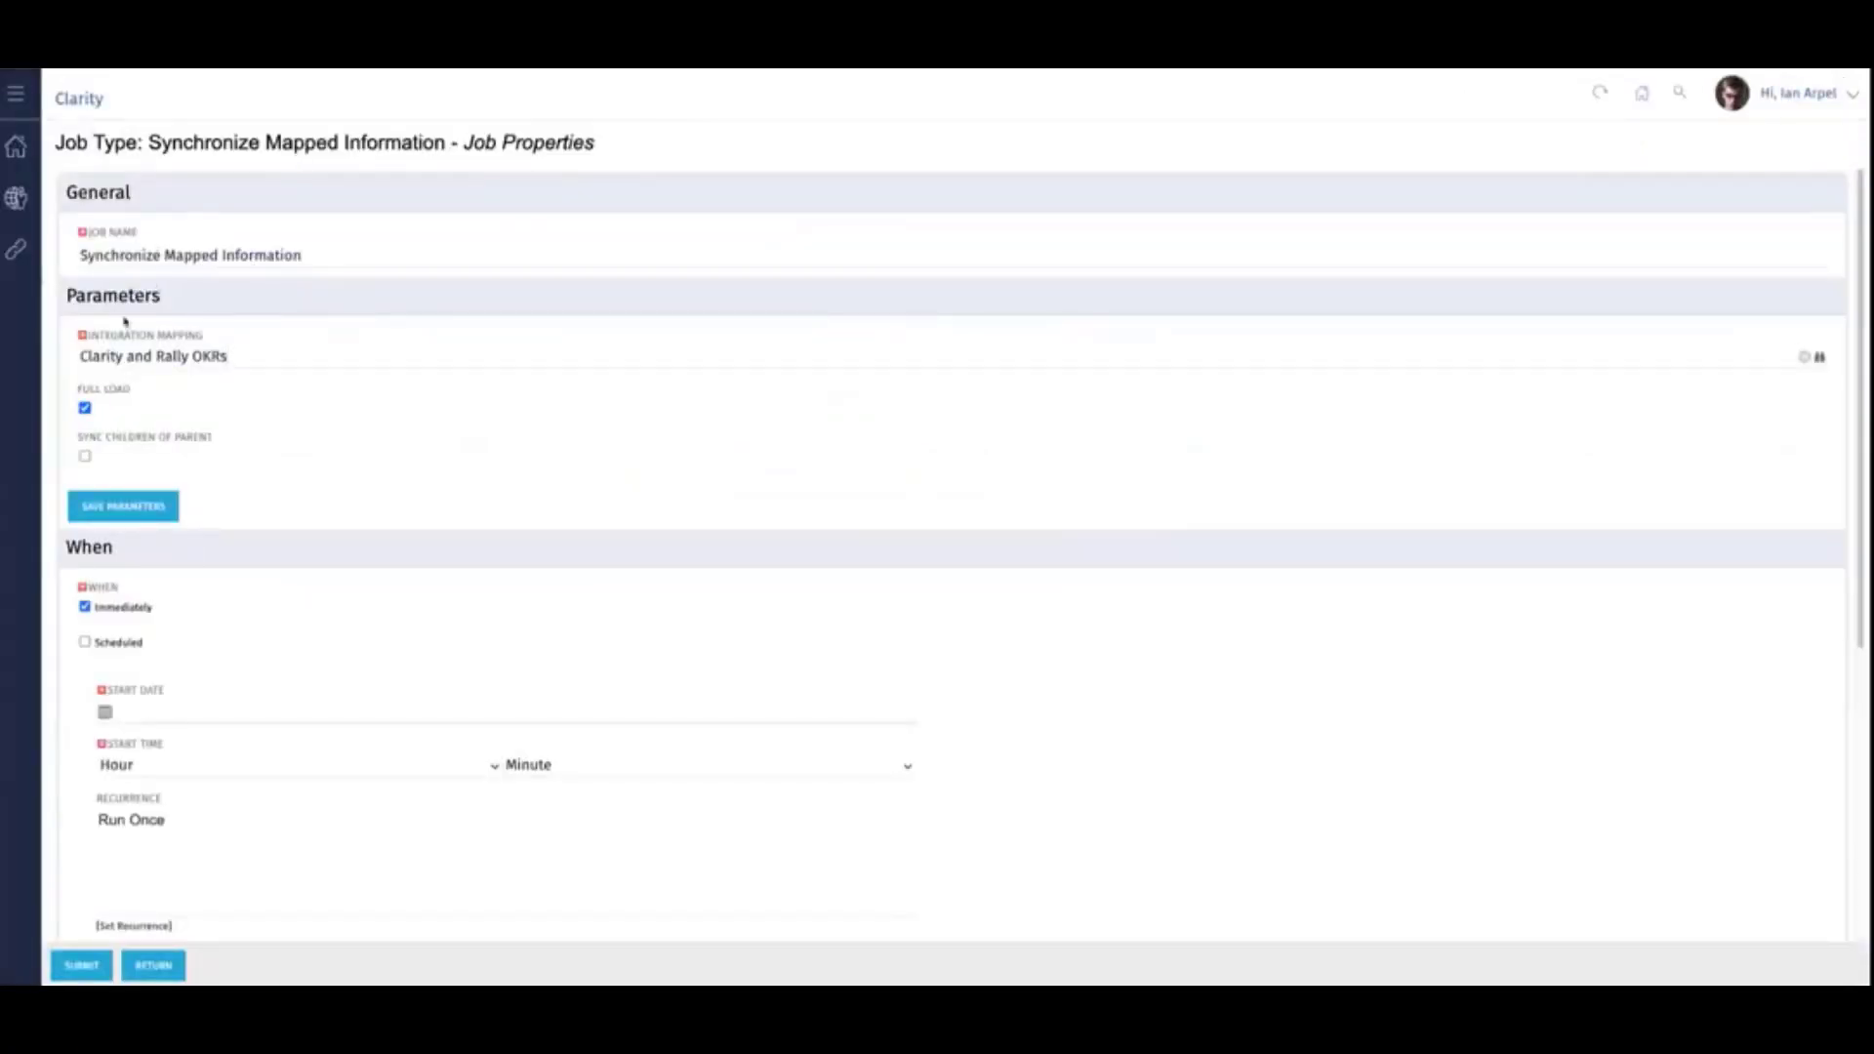
# - Check the Synchronize Mapped Information job's properties and submit it for the Clarity and Rally OKRs integration mapping
pyautogui.scroll(-1, 276, 281)
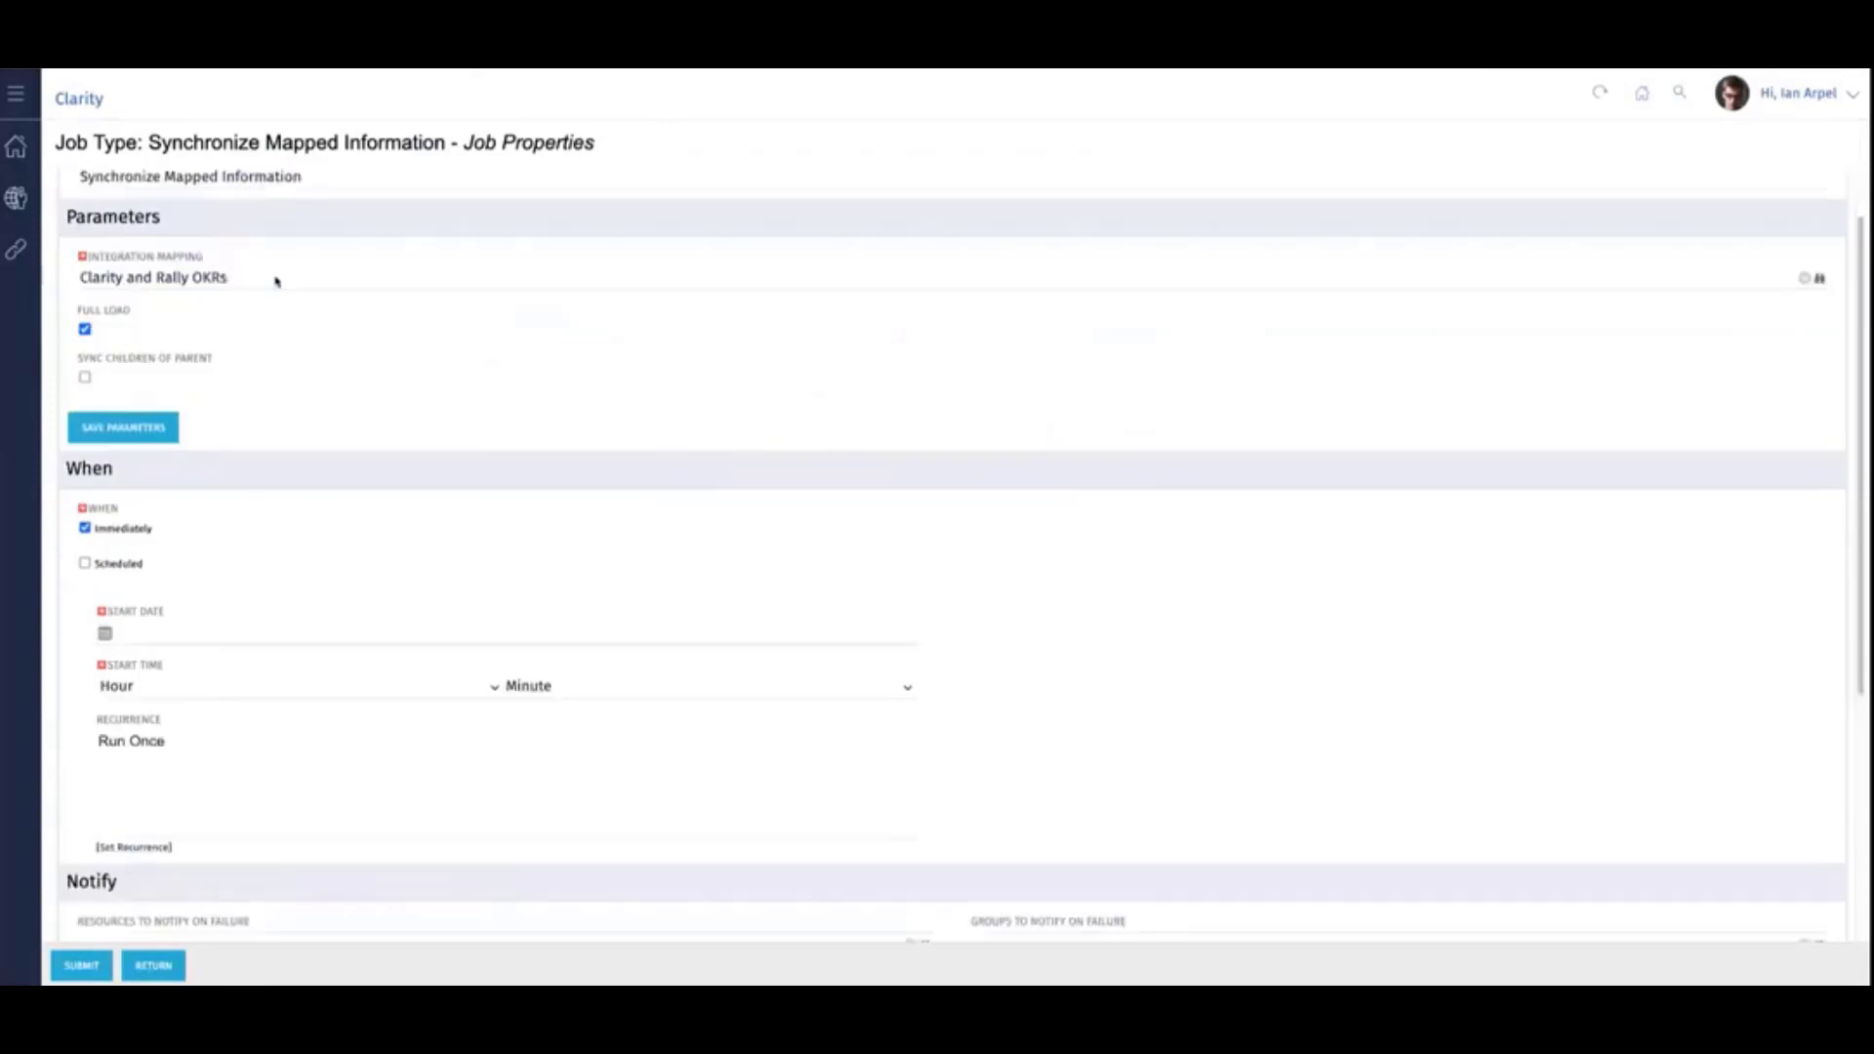
pyautogui.scroll(-1, 244, 277)
pyautogui.scroll(1, 117, 248)
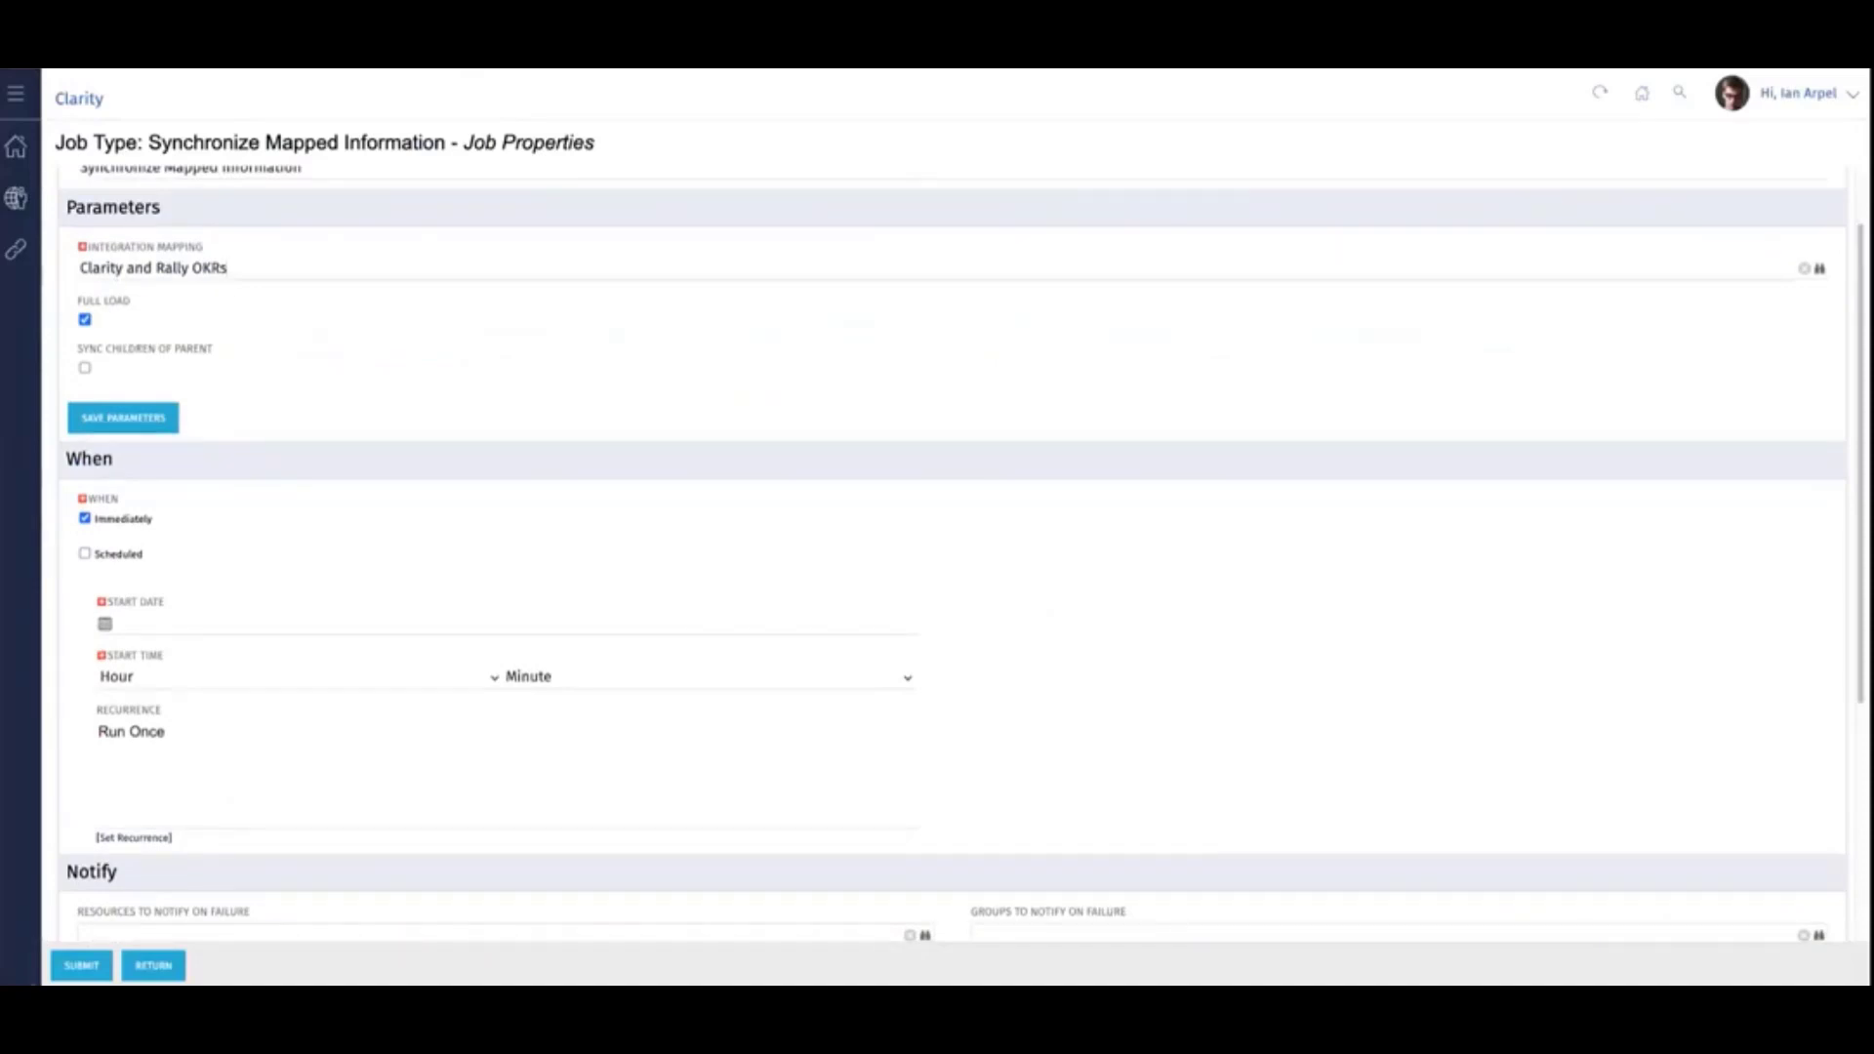
pyautogui.click(78, 964)
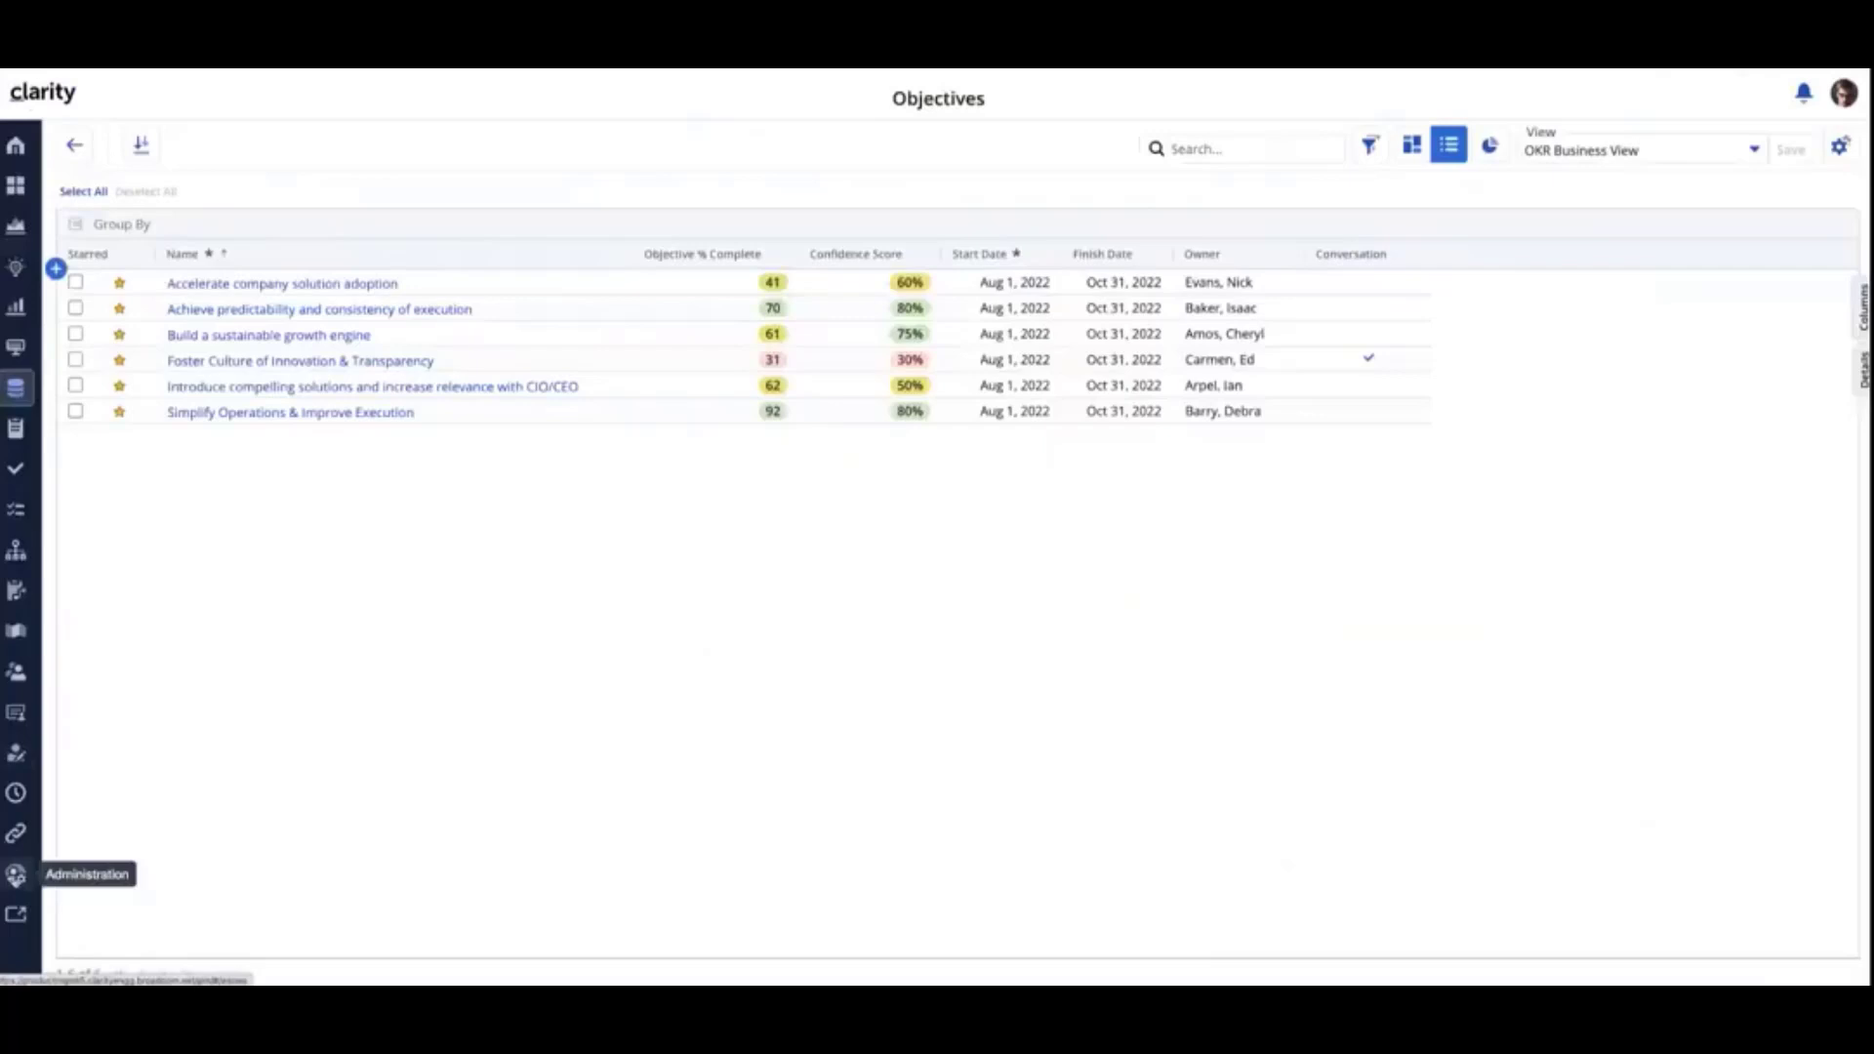
# - Open the Clarity and Rally OKRs integration mapping from Administration and show the details of its Objectives object mapping
pyautogui.click(16, 874)
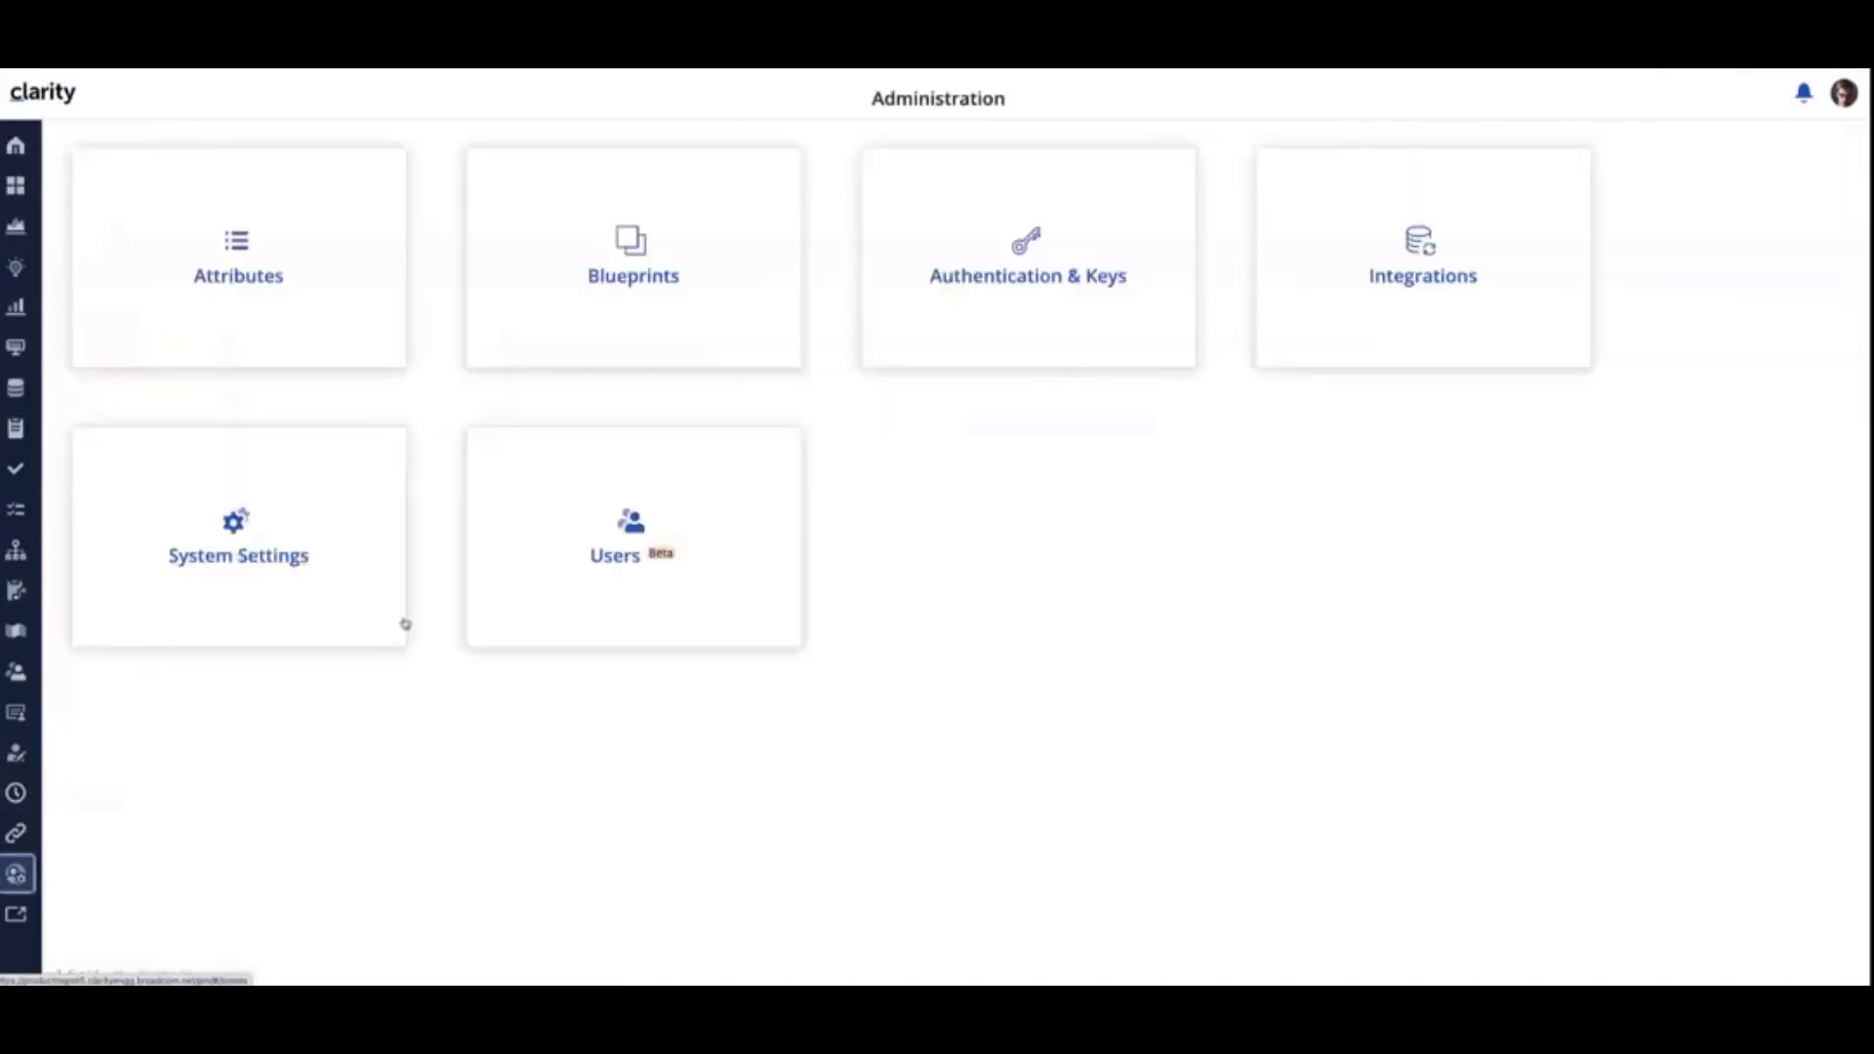
pyautogui.click(1421, 276)
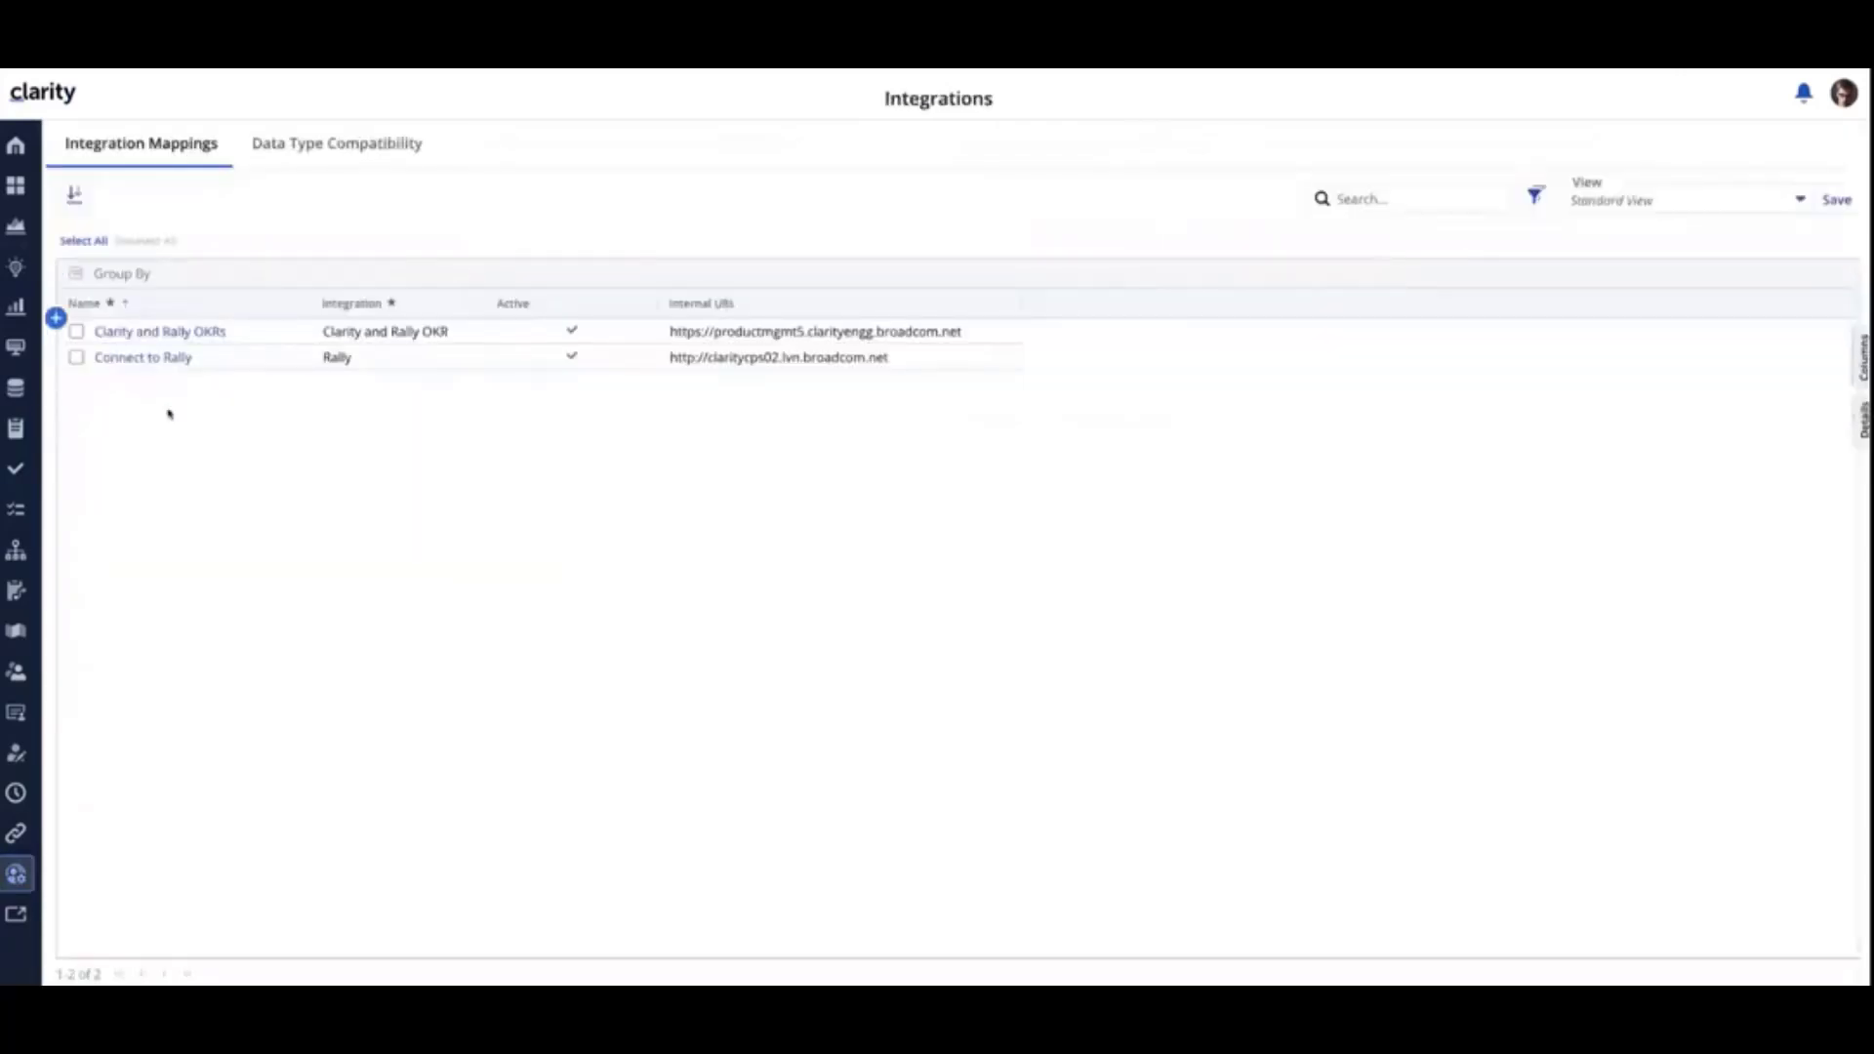
pyautogui.click(169, 333)
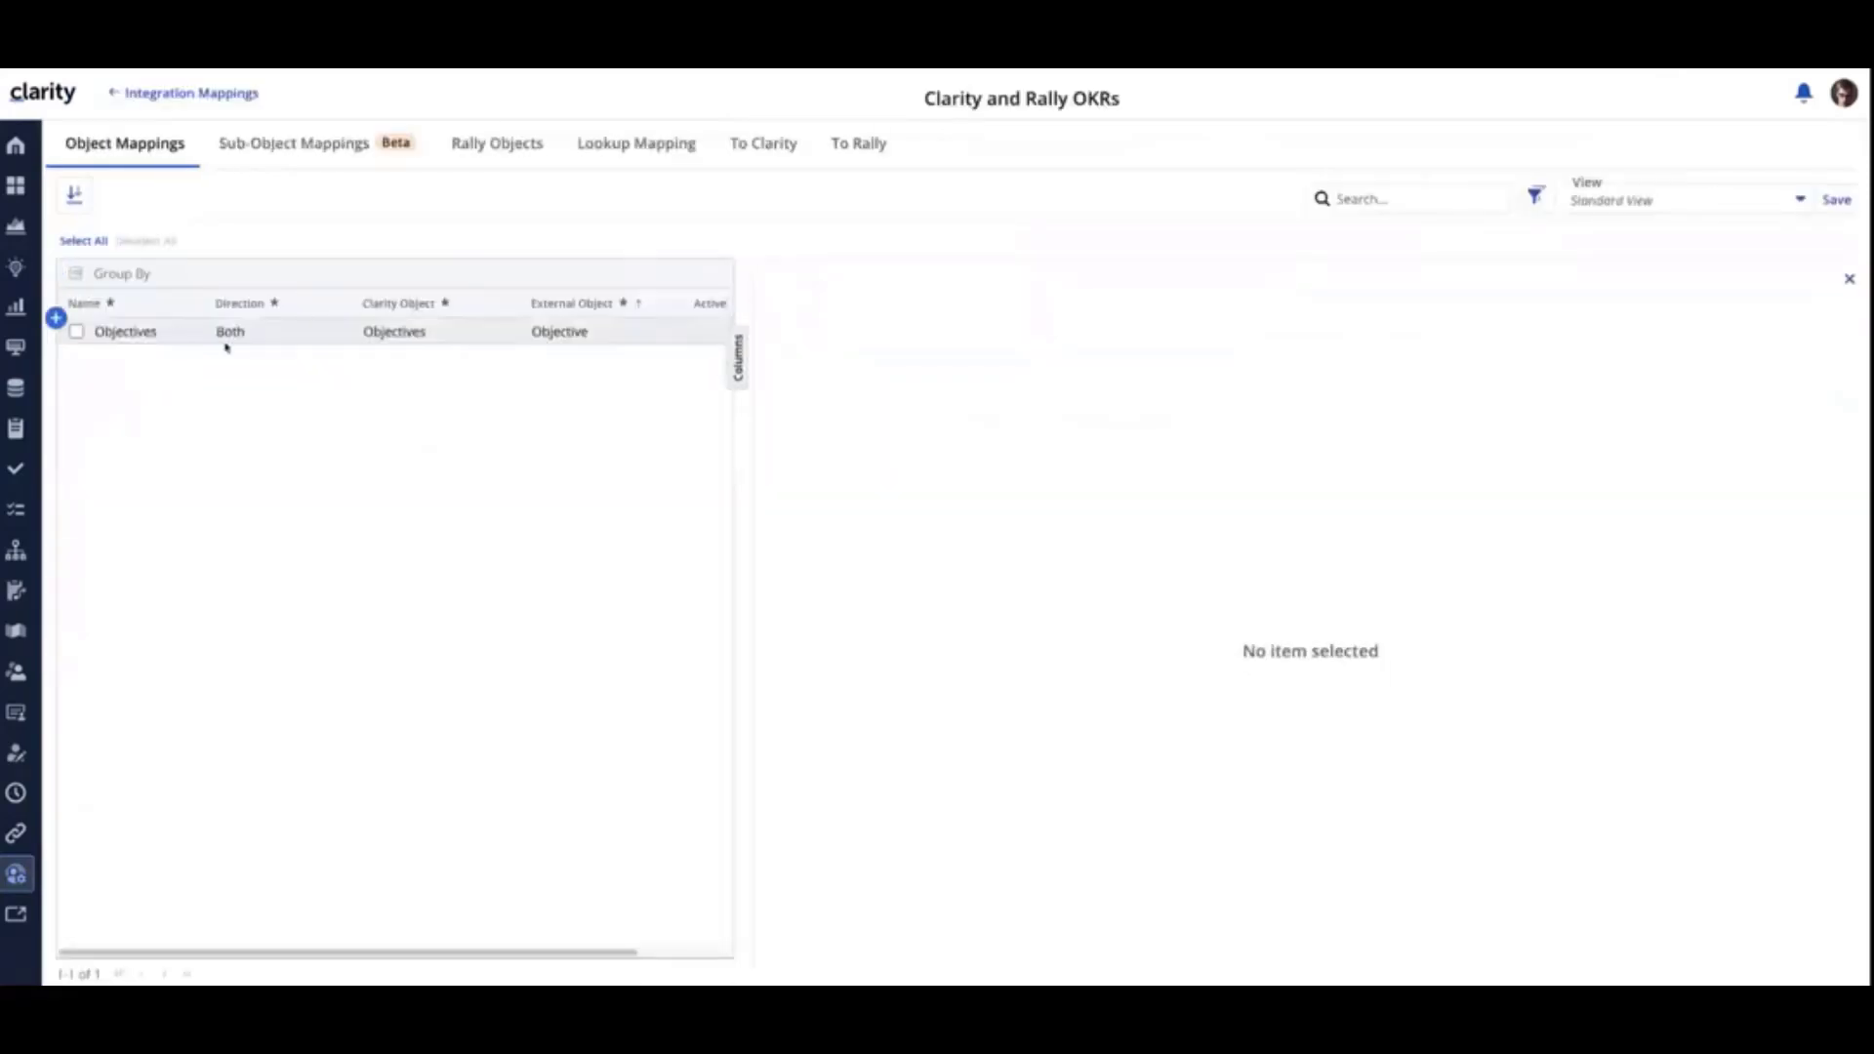
pyautogui.click(1851, 280)
pyautogui.click(687, 334)
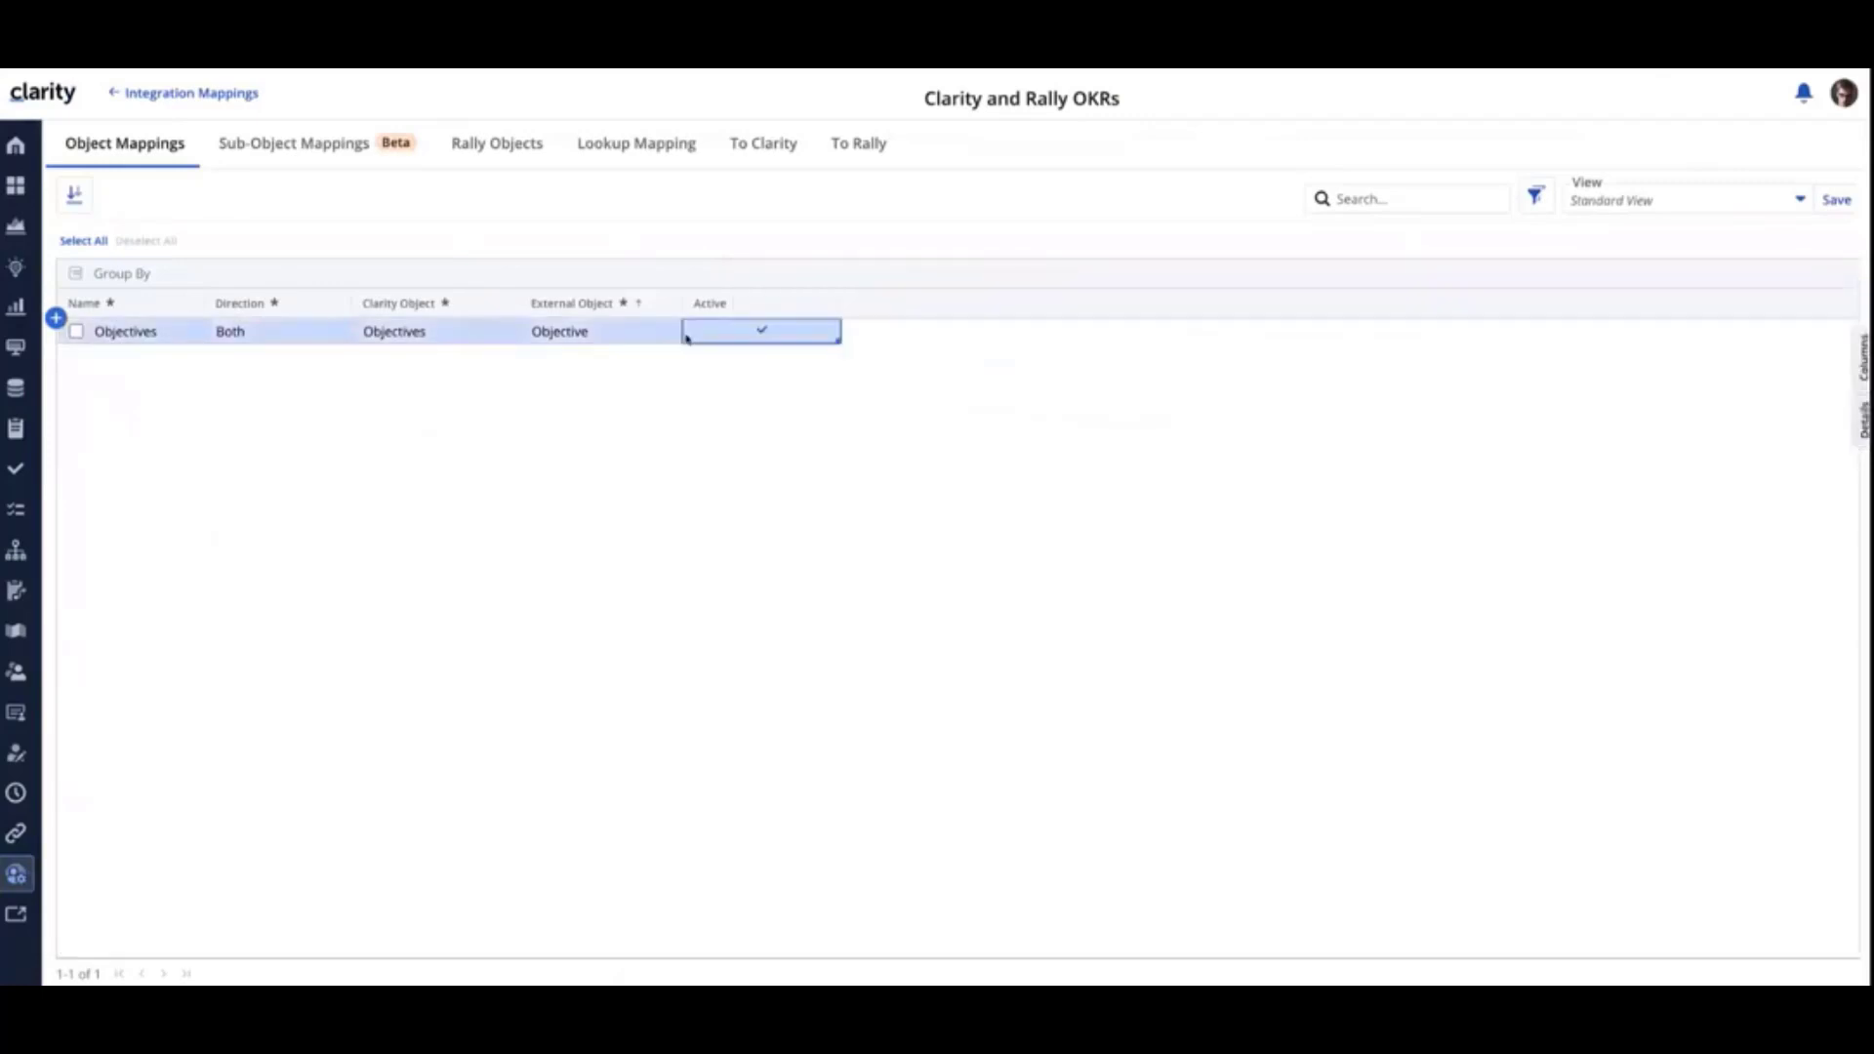
pyautogui.click(1863, 432)
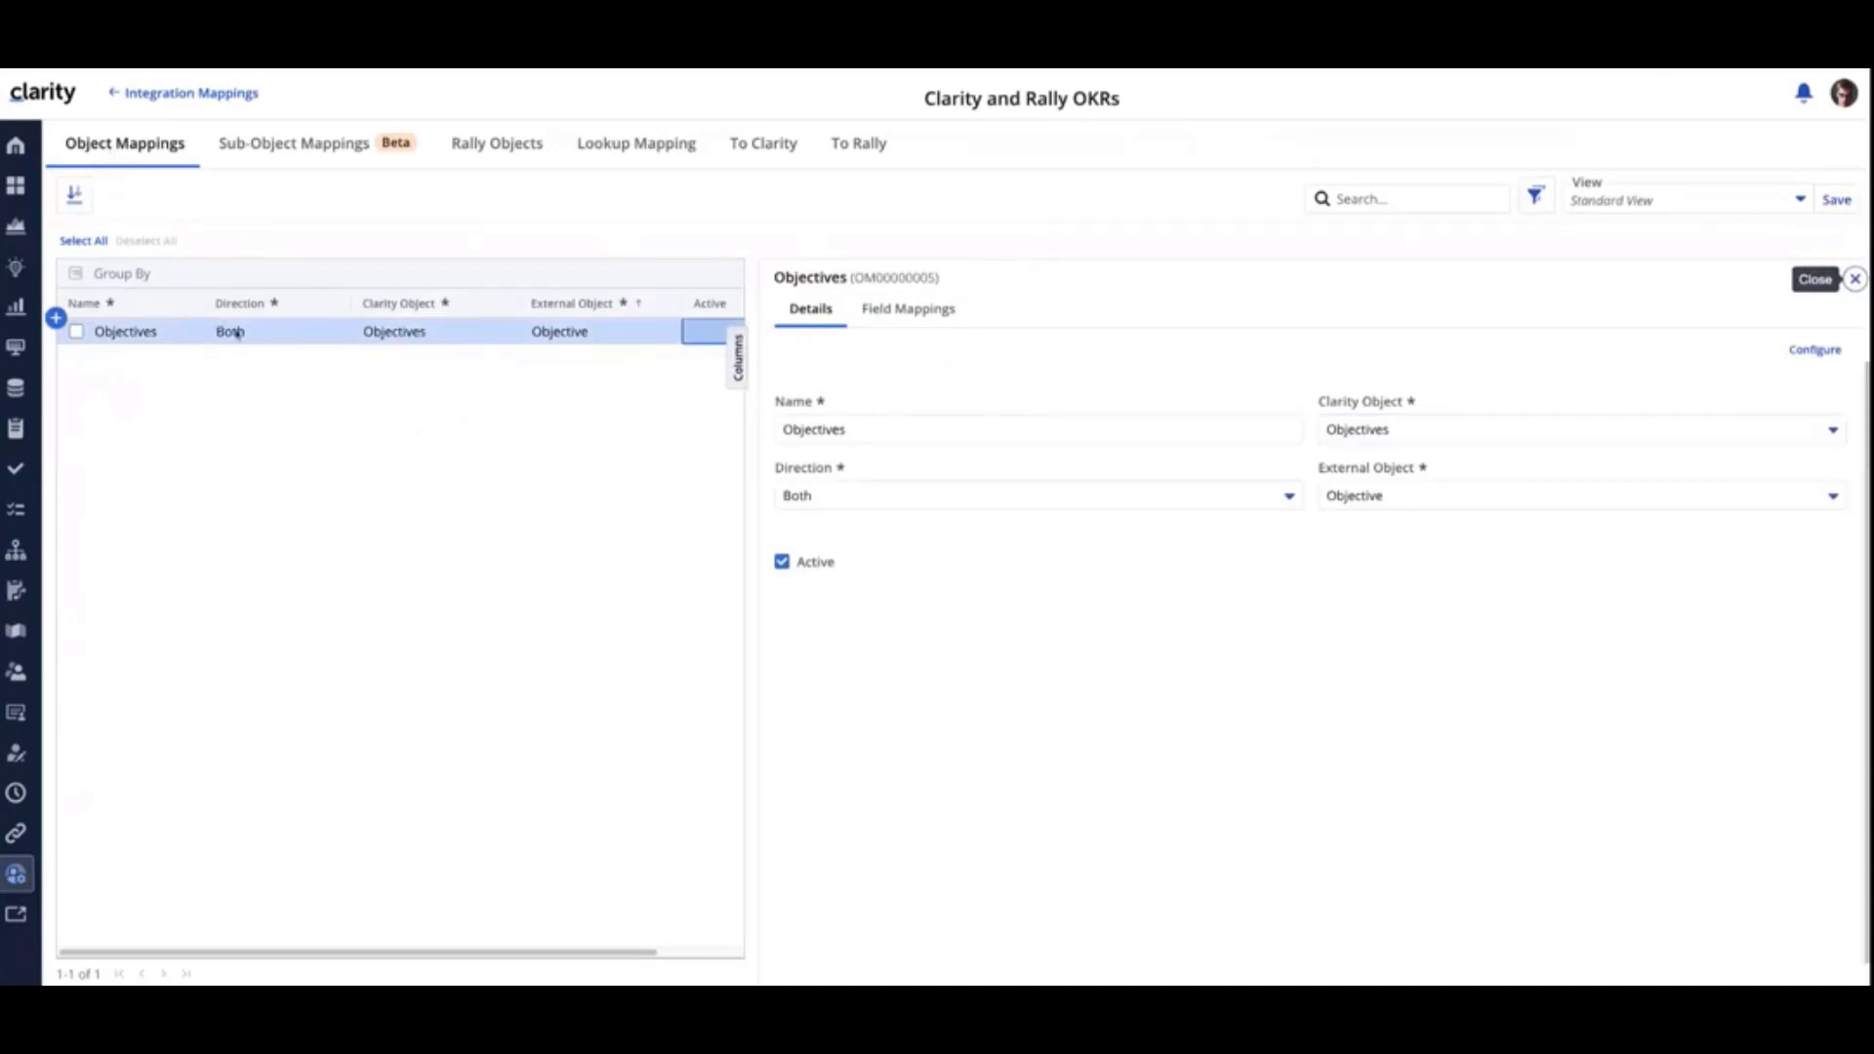
# - Examine the available directions and Clarity objects for the Objectives object mapping
pyautogui.click(278, 335)
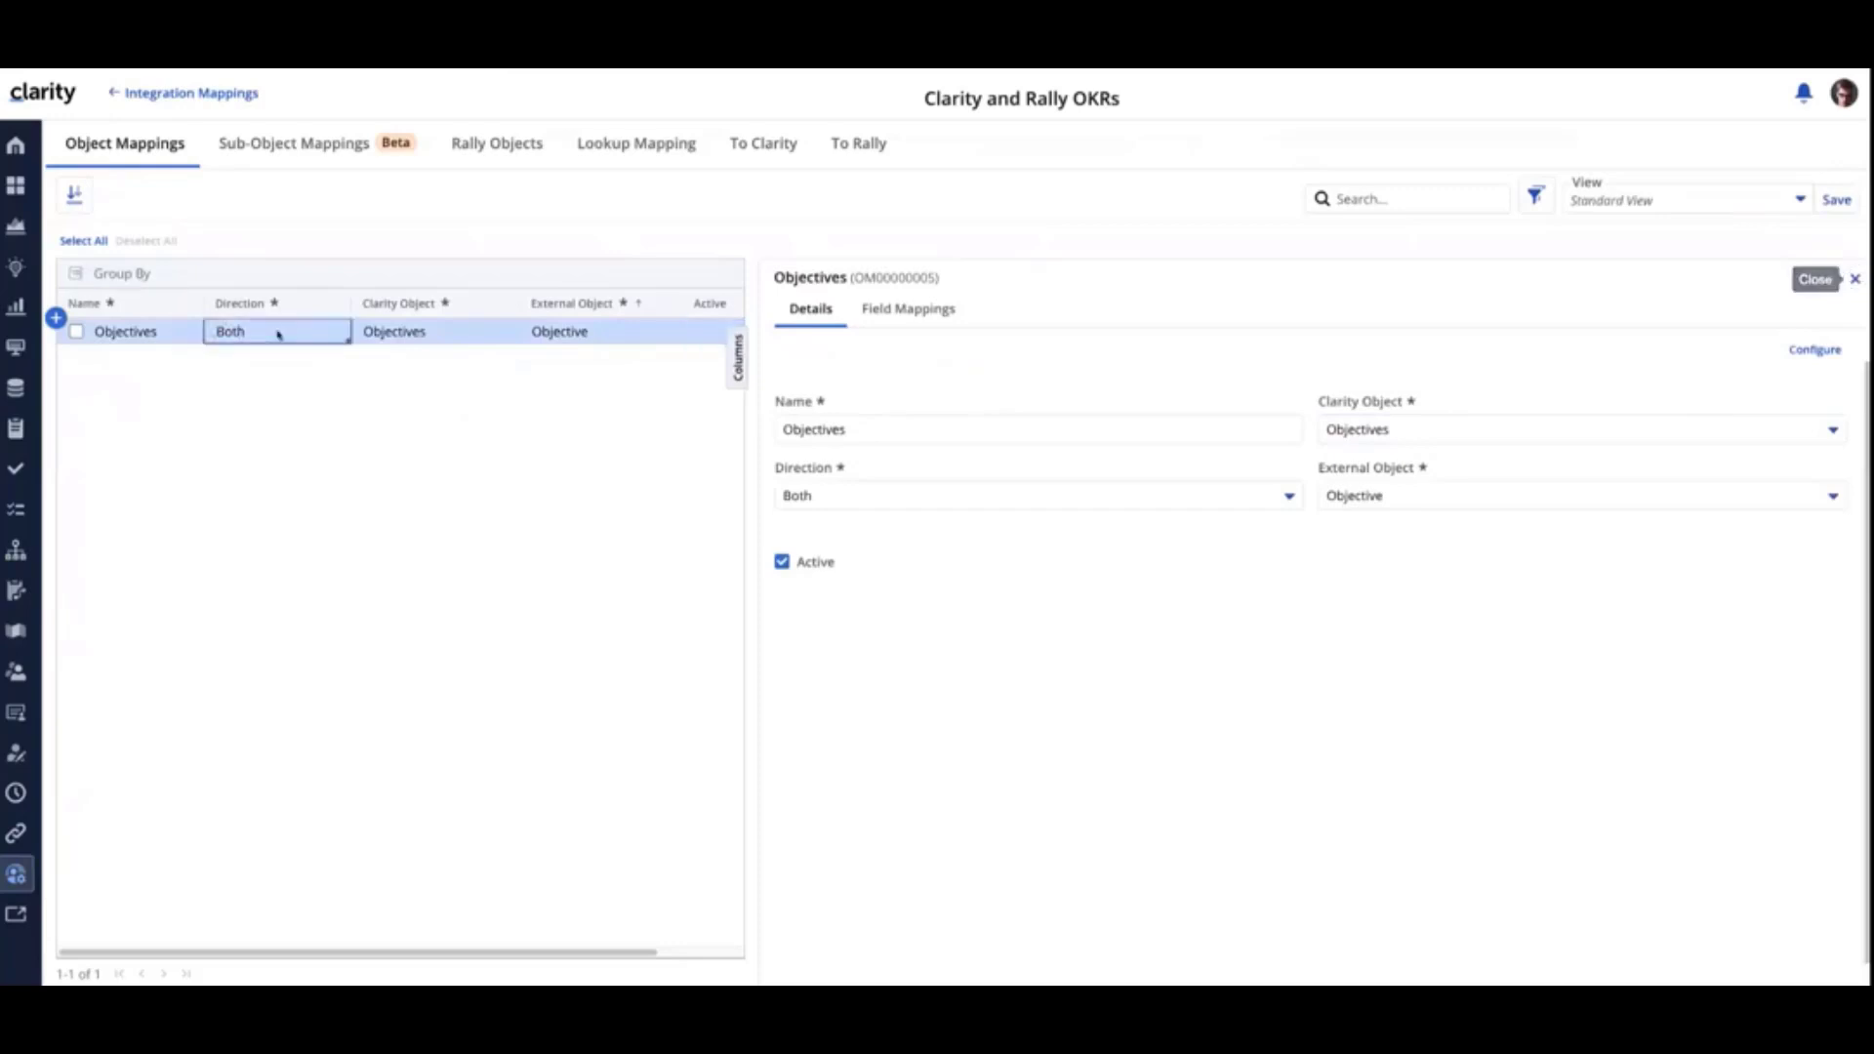
pyautogui.click(278, 333)
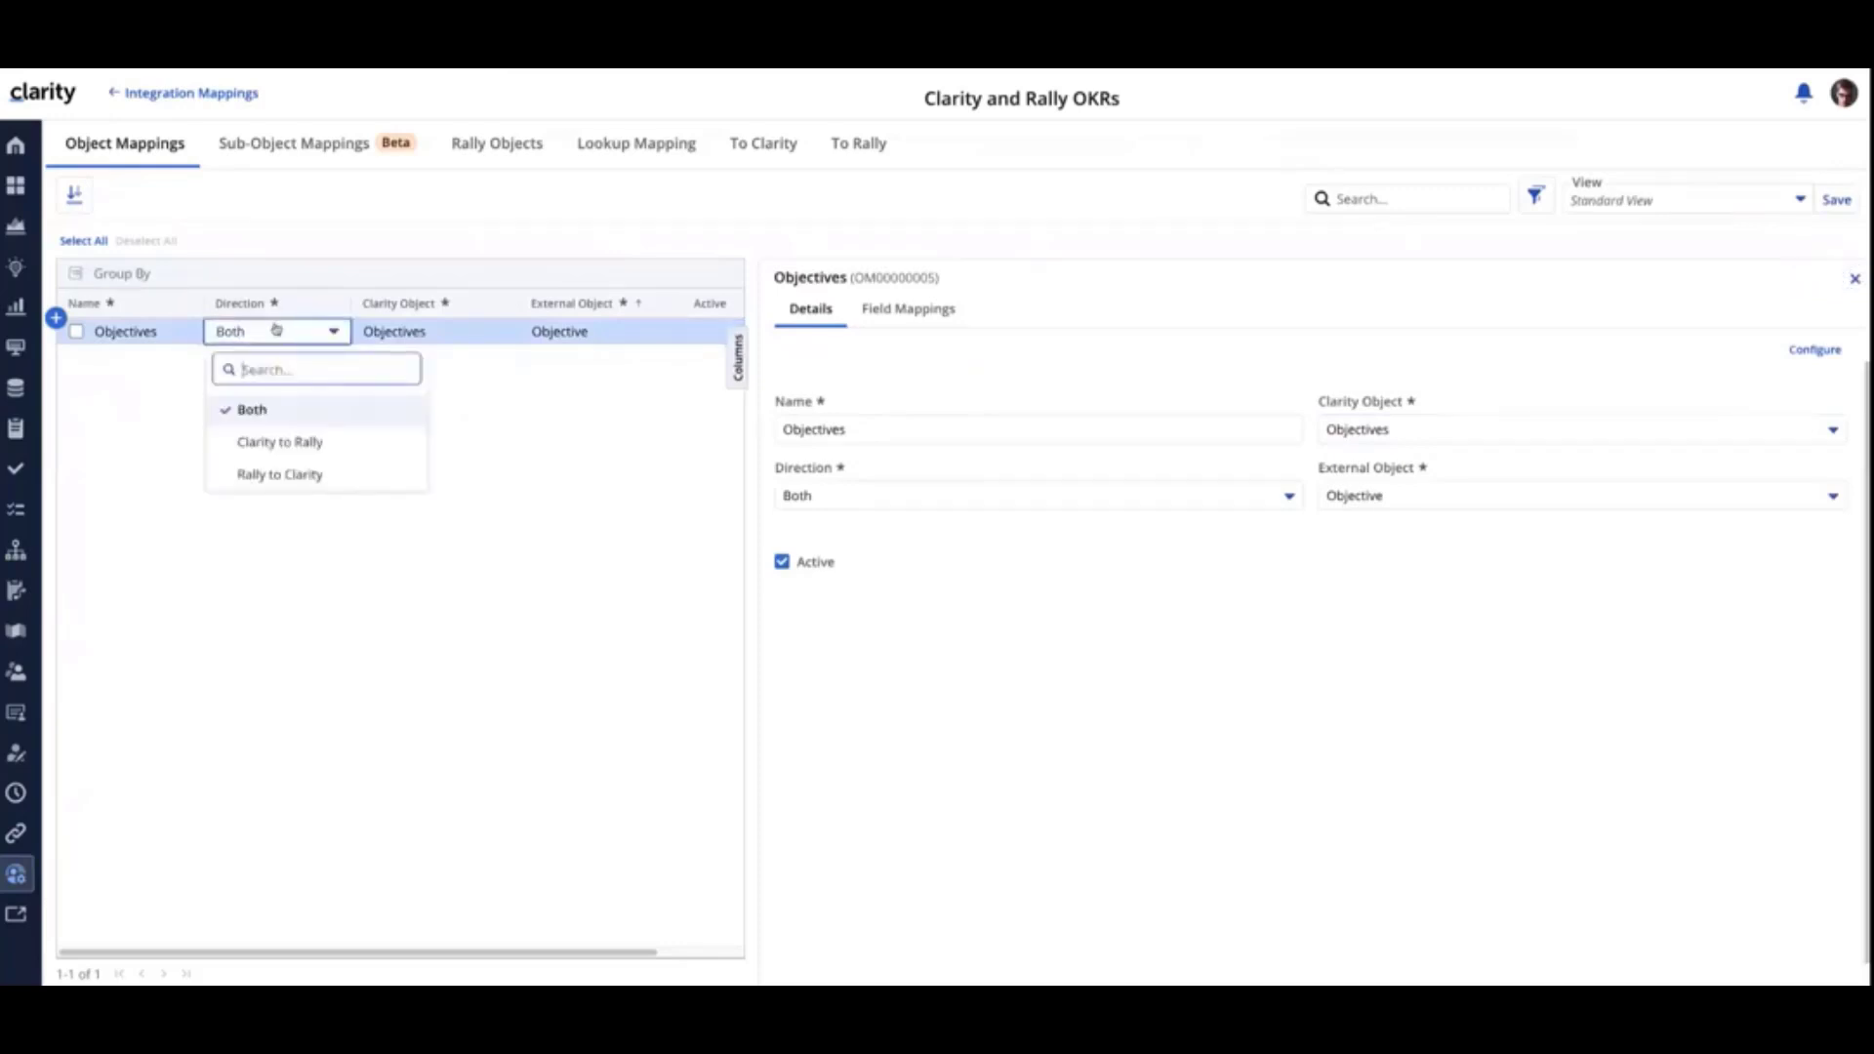
pyautogui.click(438, 333)
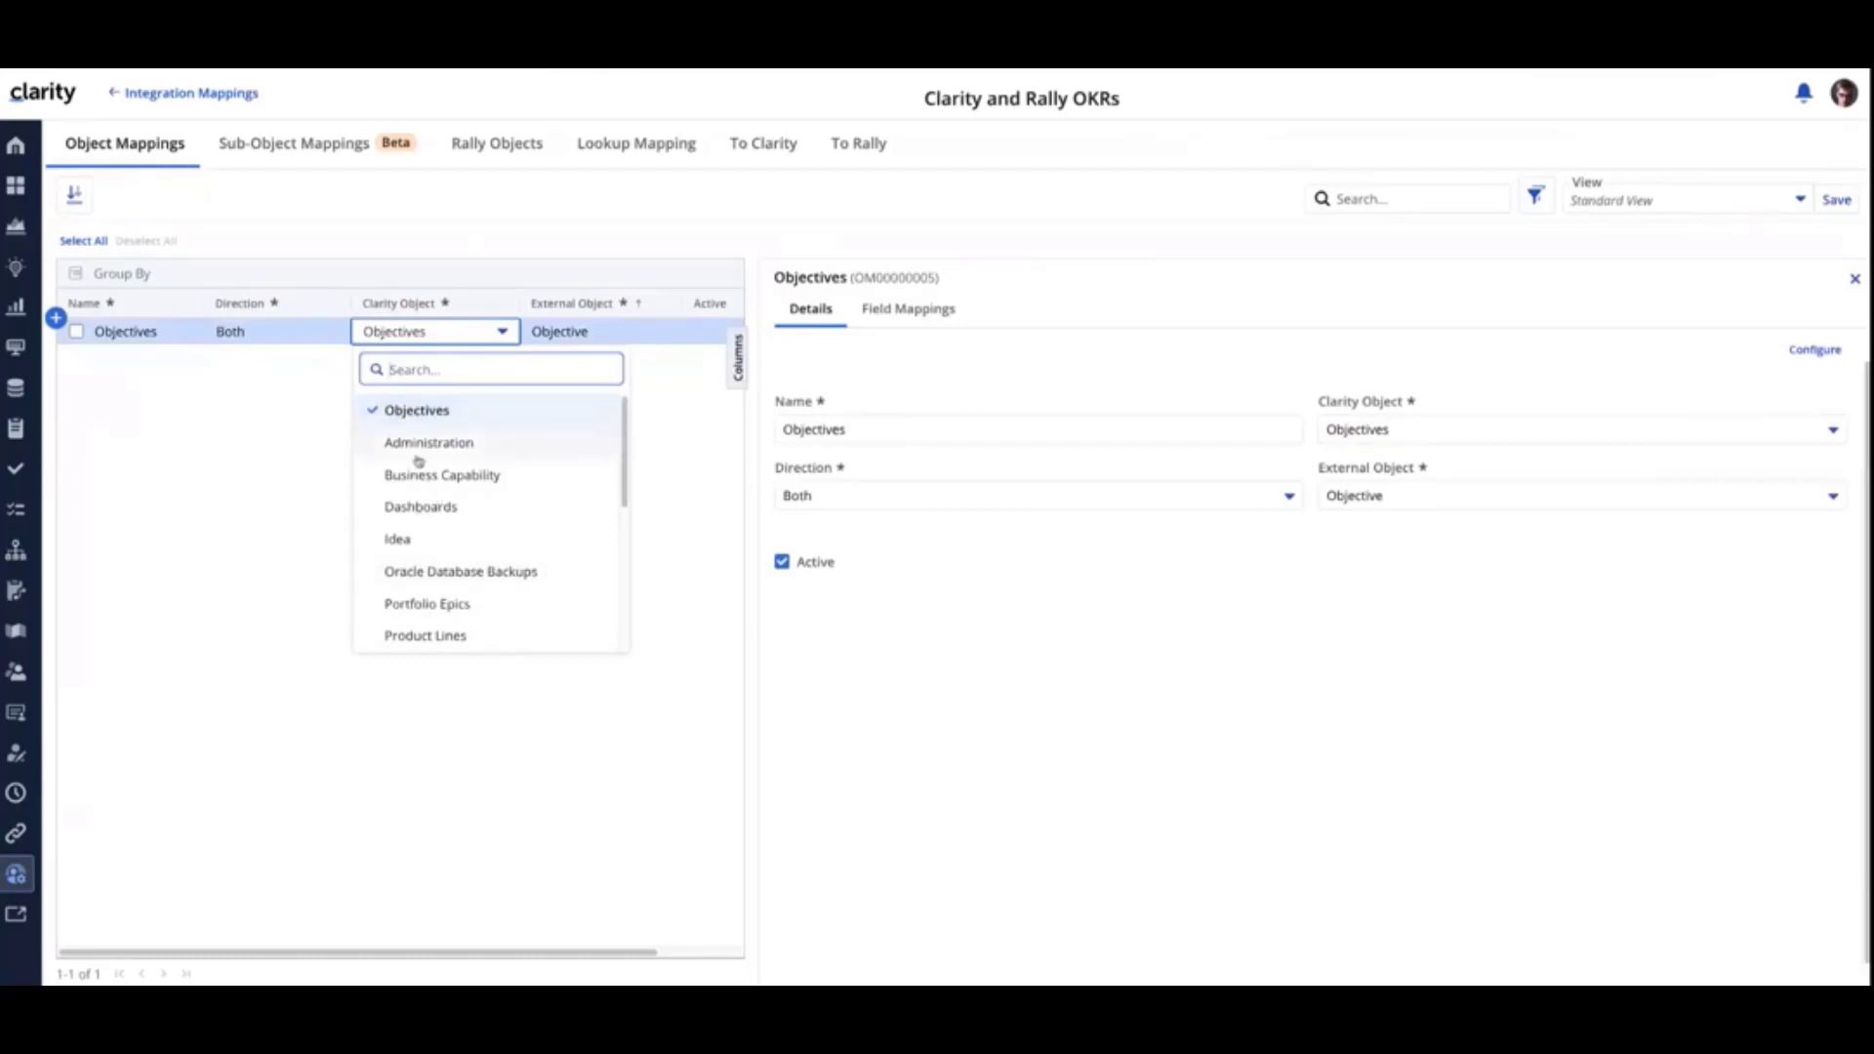
# - Review the Objectives mapping's external object options and its field mappings, including the expanded list, and close that list
pyautogui.click(900, 318)
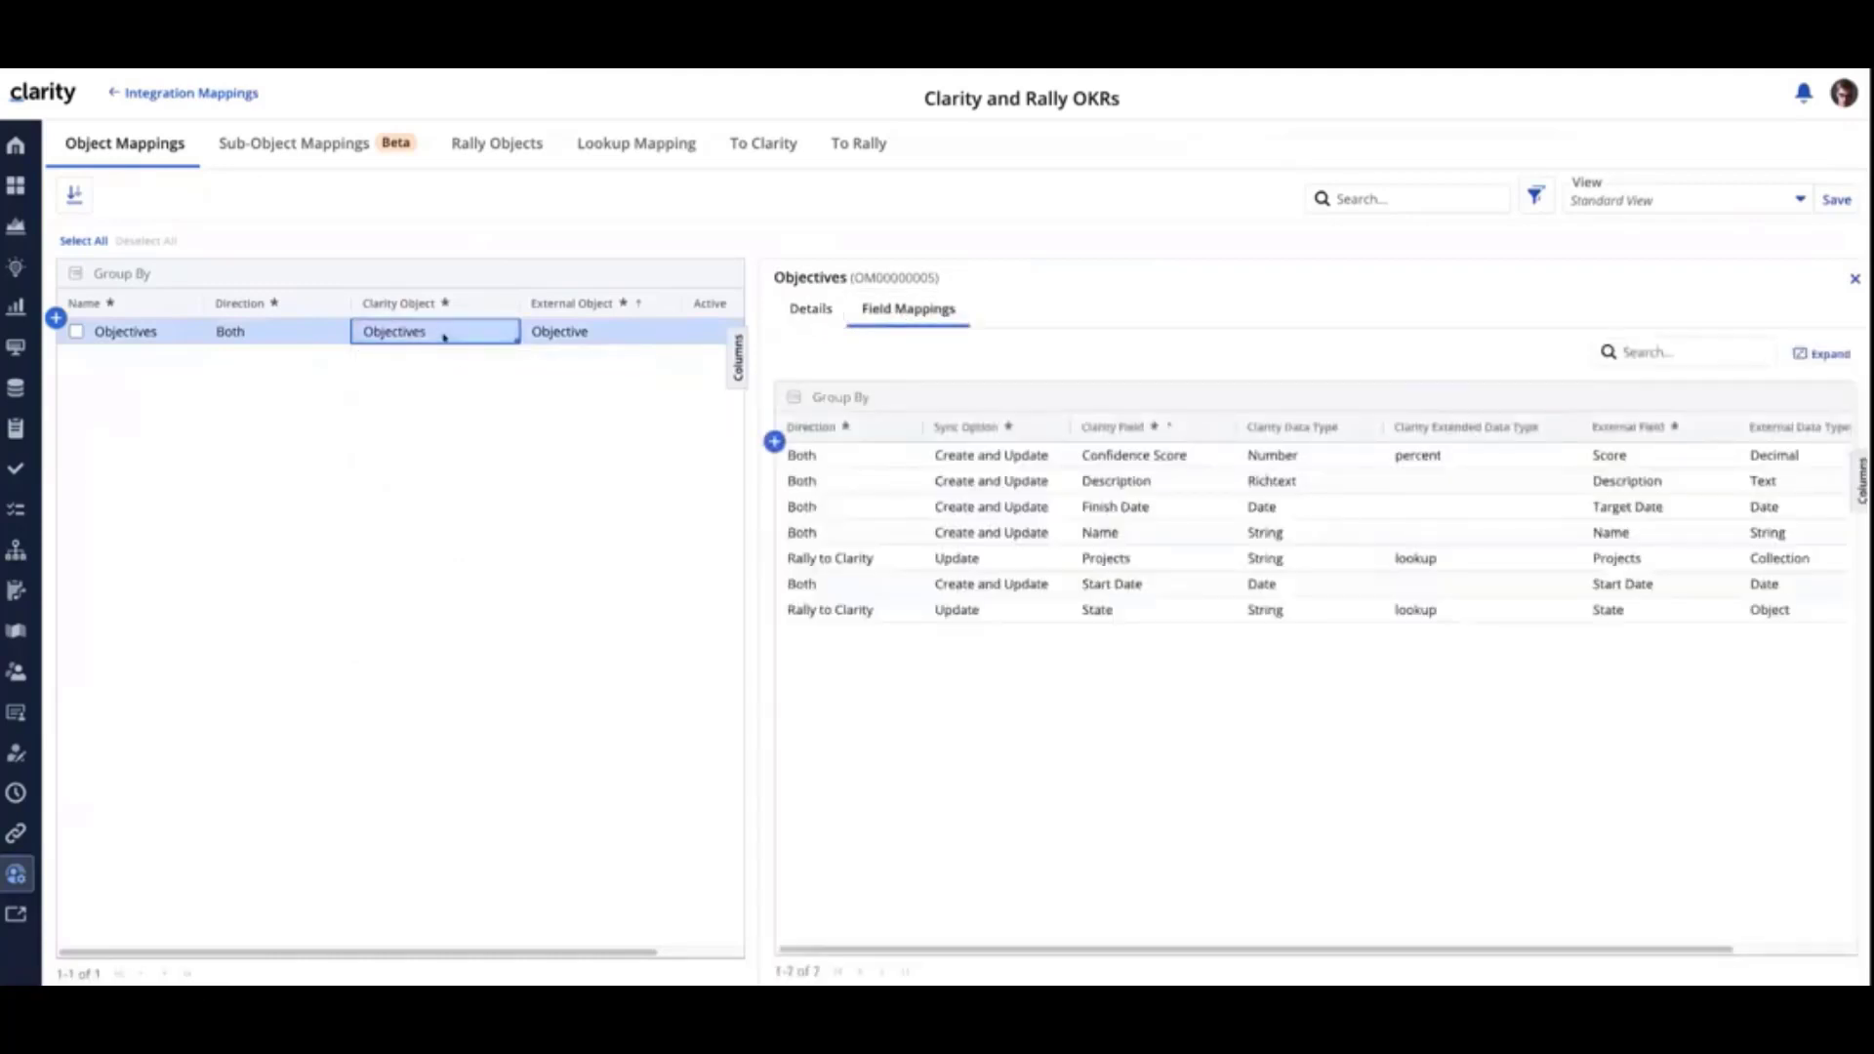
pyautogui.click(582, 340)
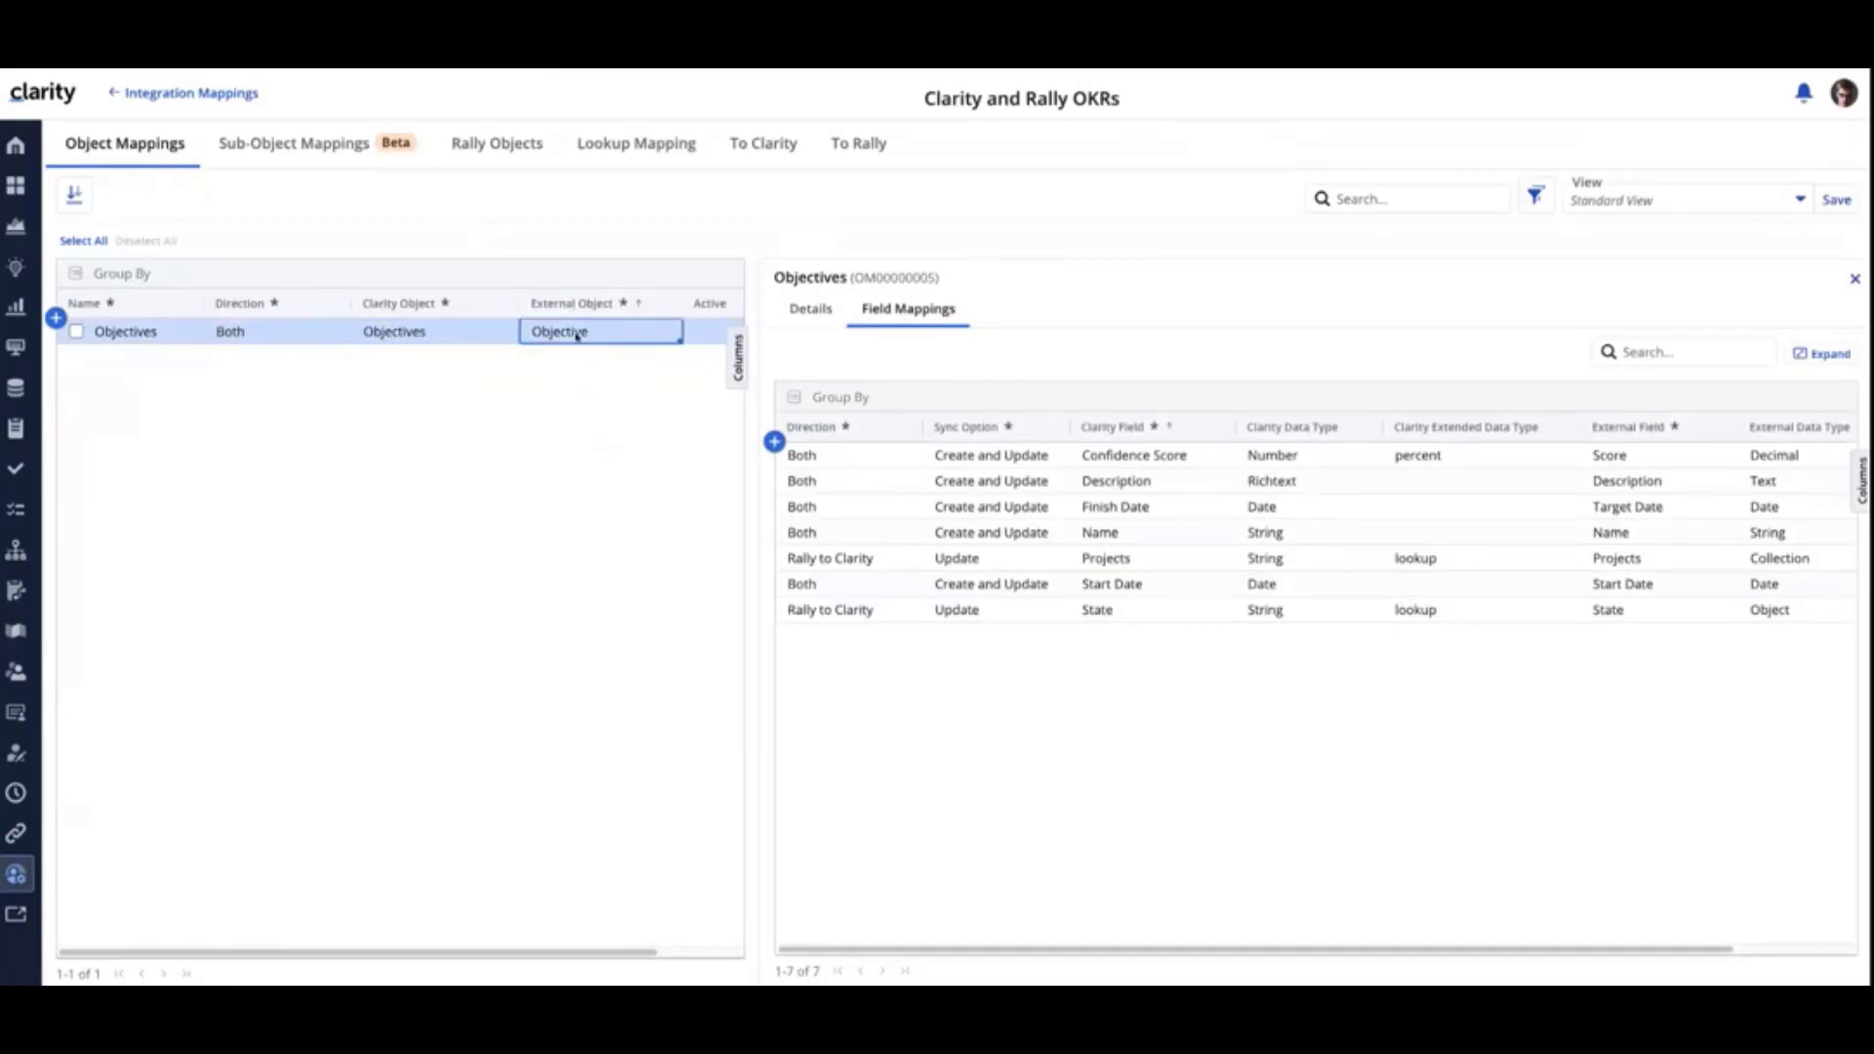
pyautogui.click(577, 334)
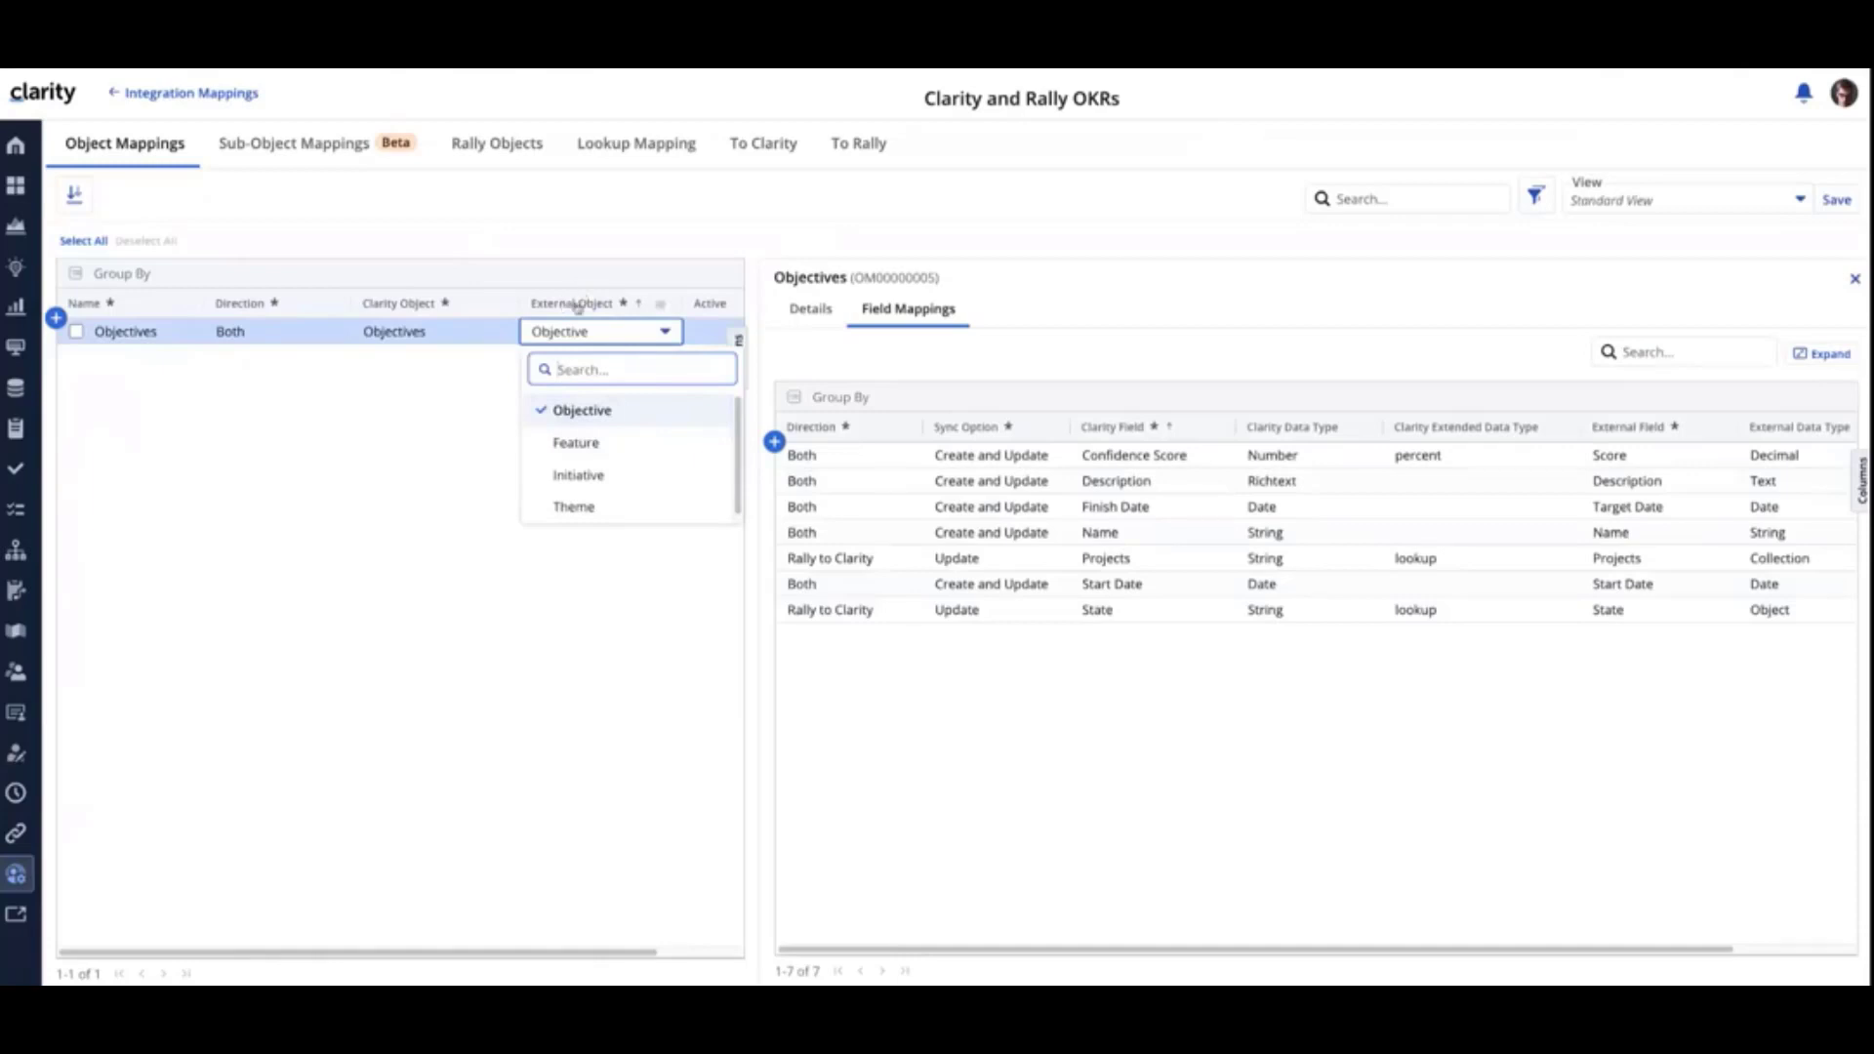
pyautogui.click(477, 463)
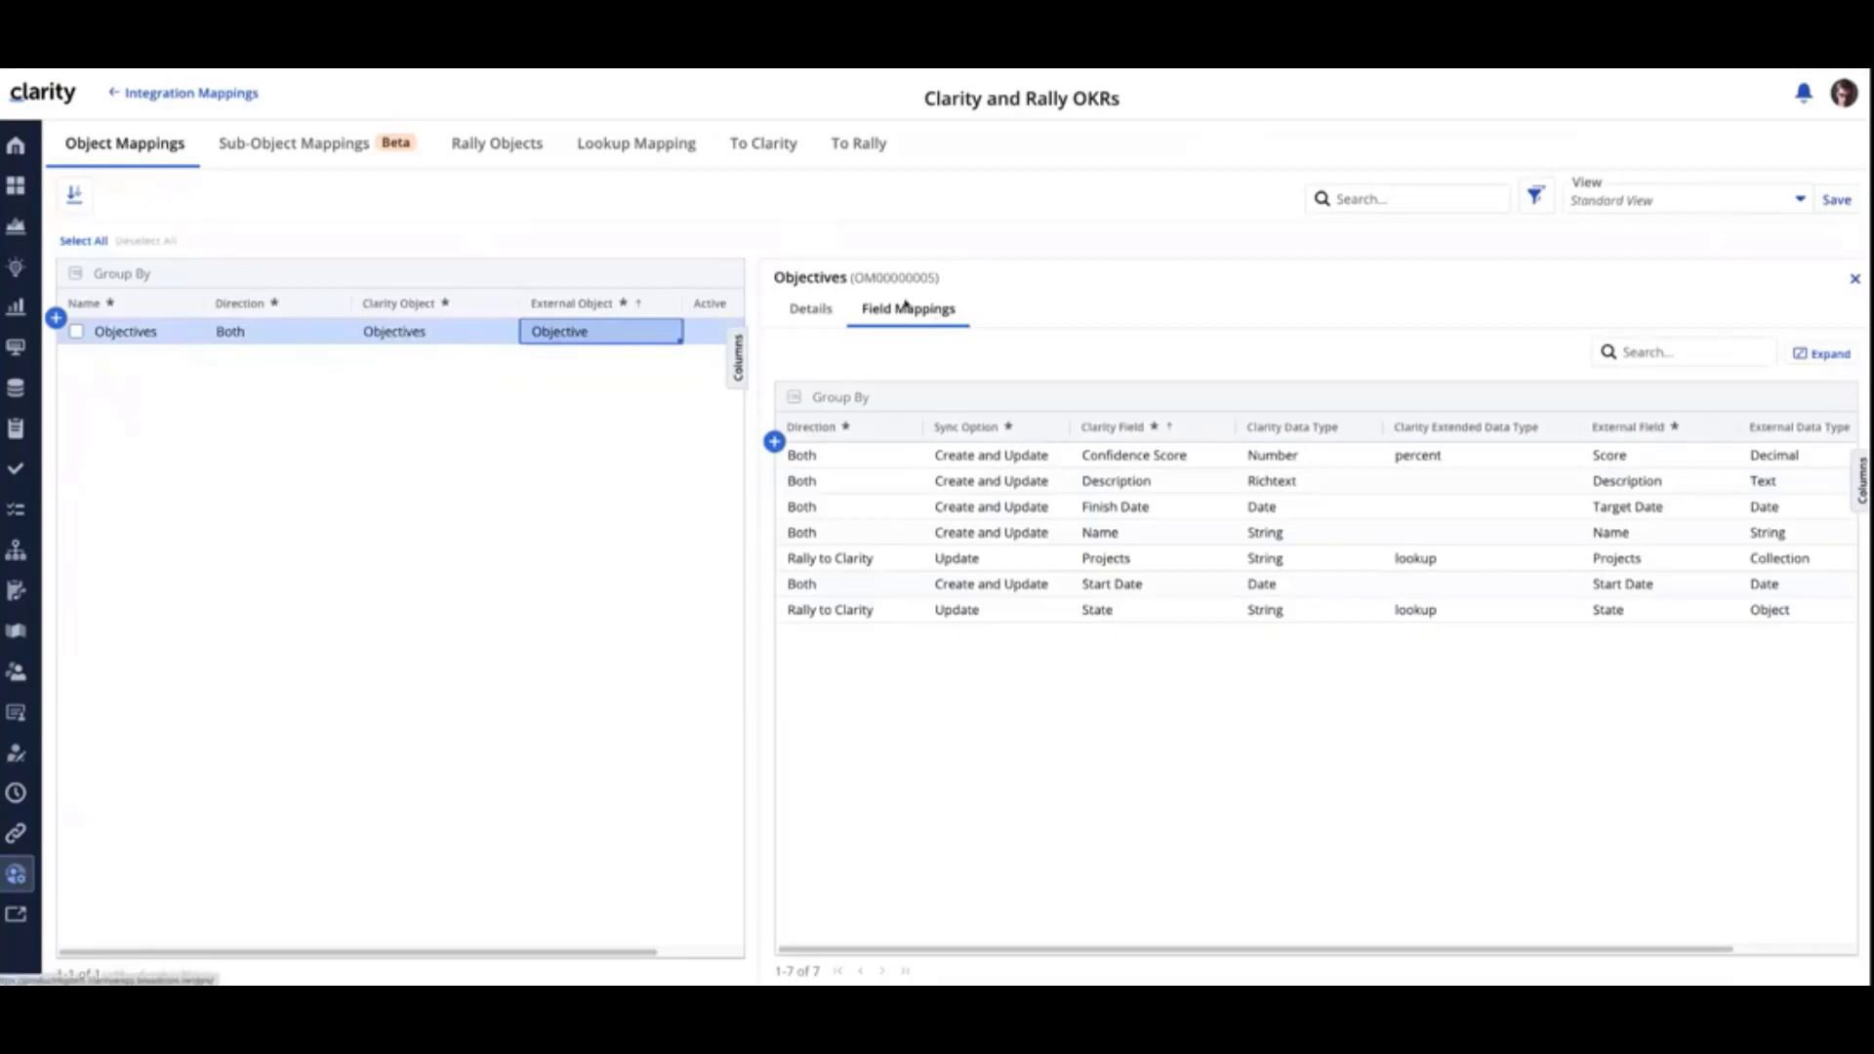
pyautogui.click(1822, 354)
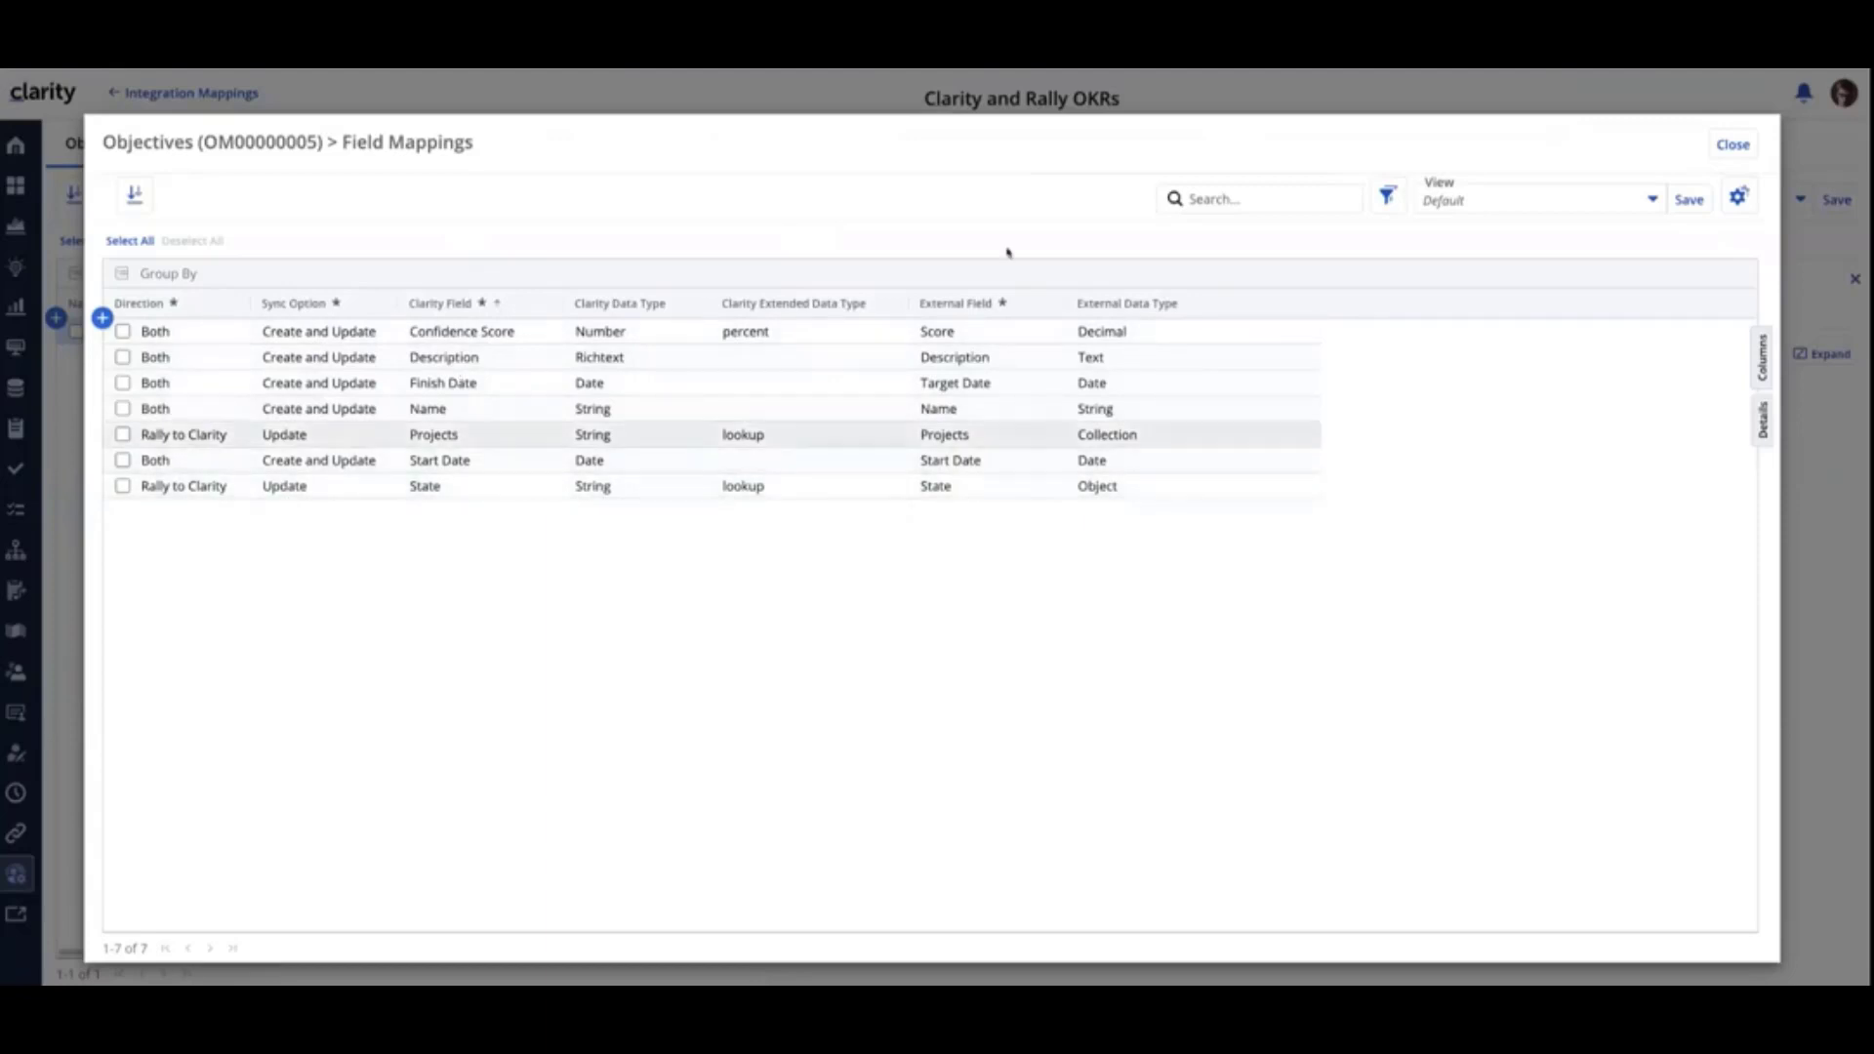
pyautogui.click(1733, 145)
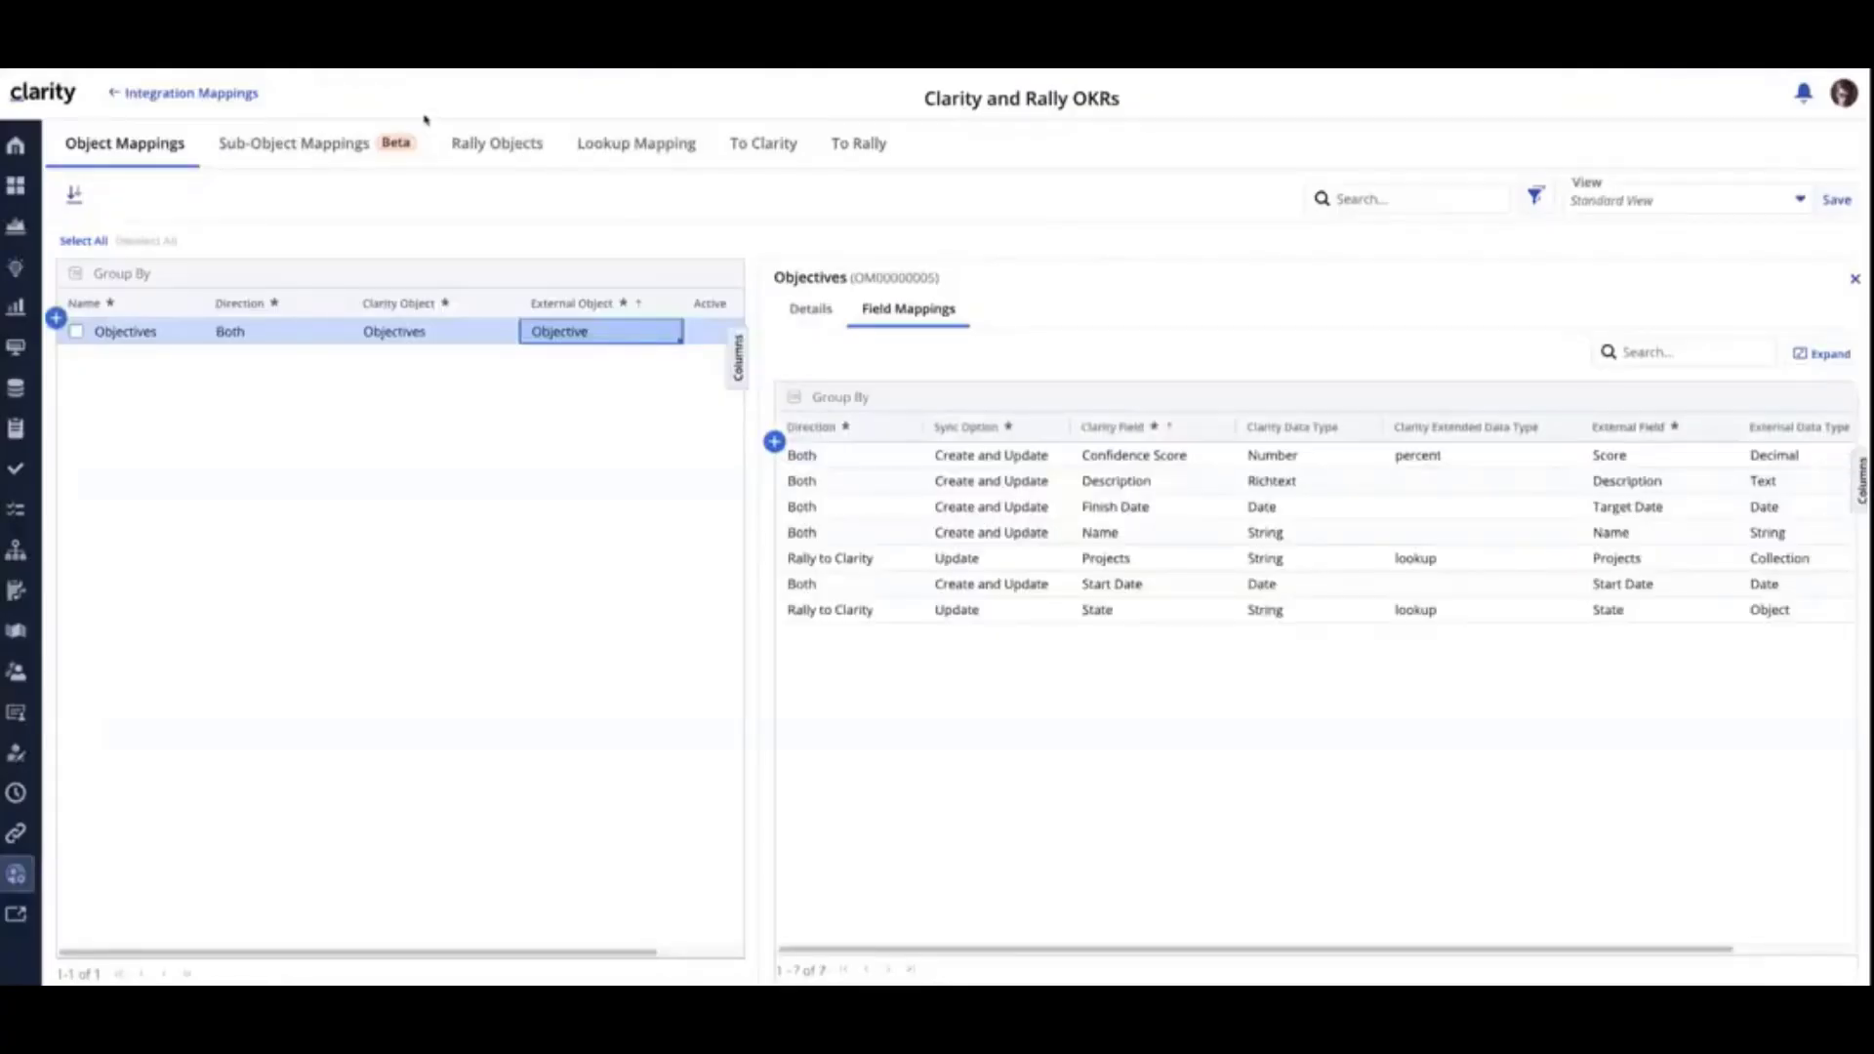
# - In the sub-object mappings, examine the direction and Clarity object options for Key Results
pyautogui.click(294, 147)
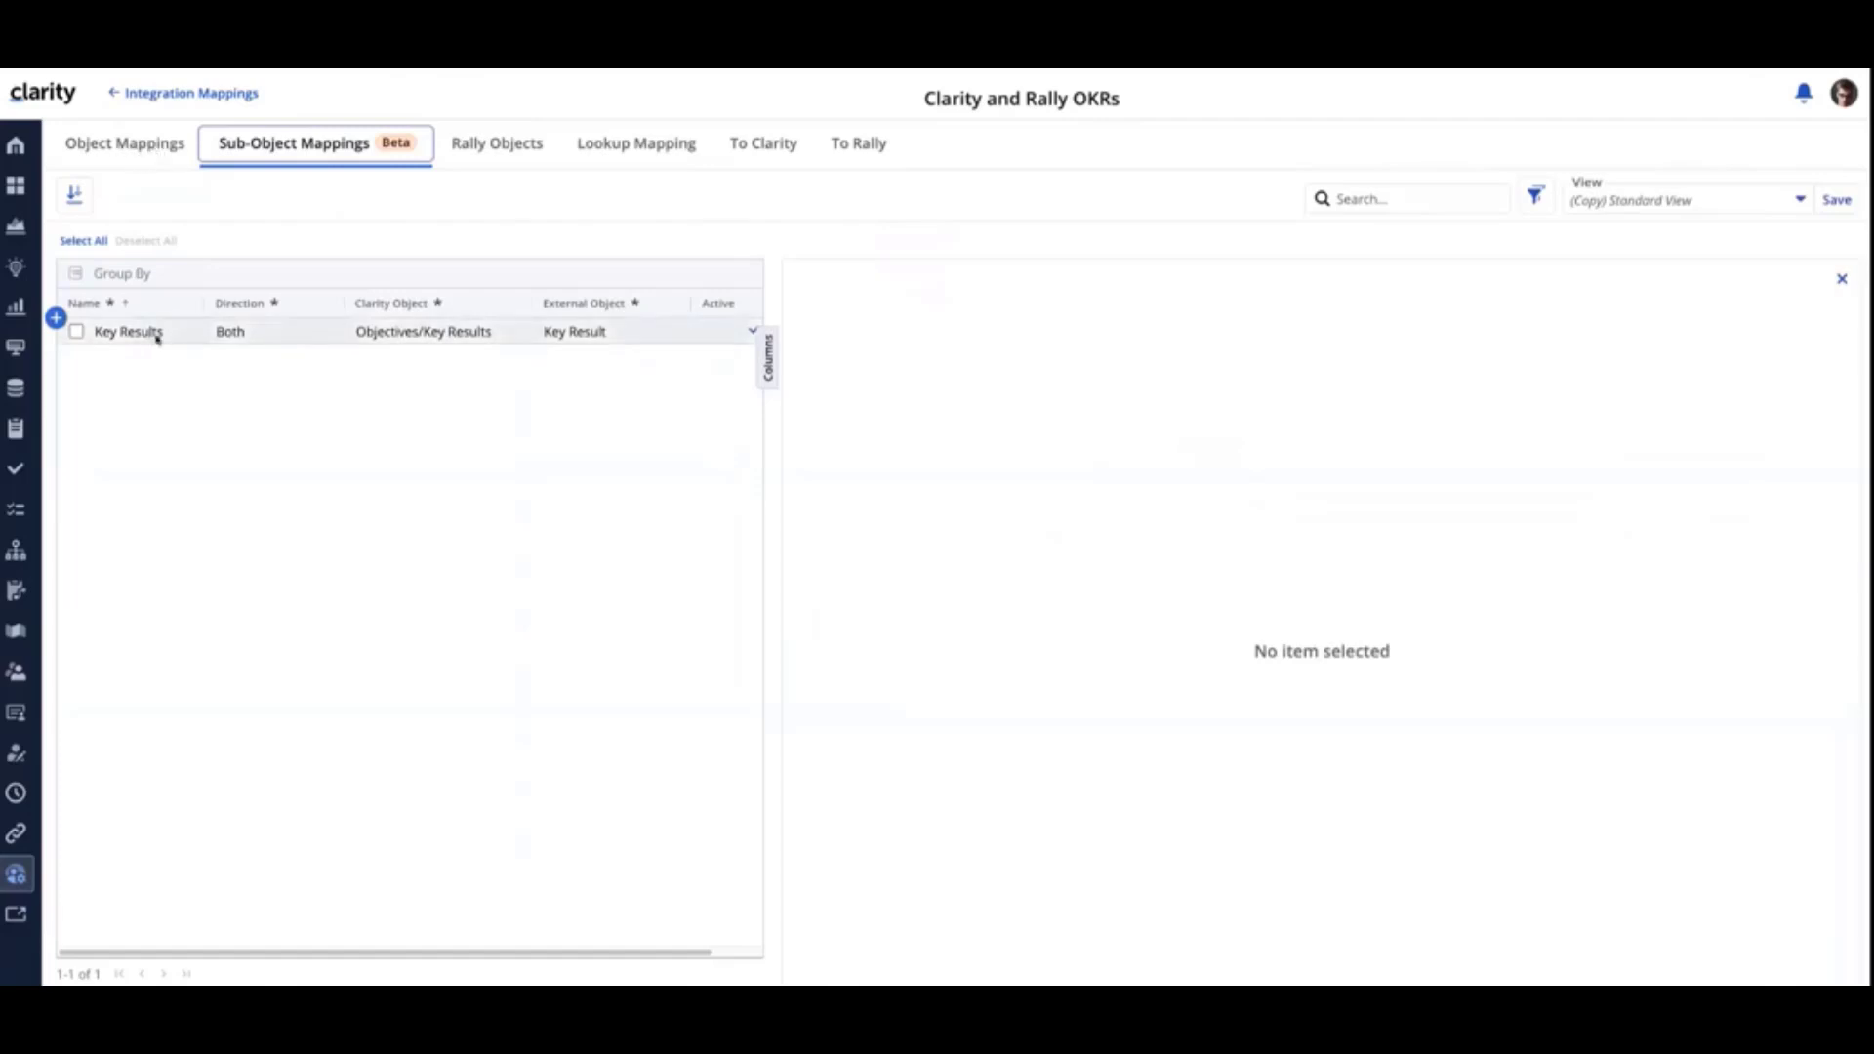
pyautogui.click(252, 334)
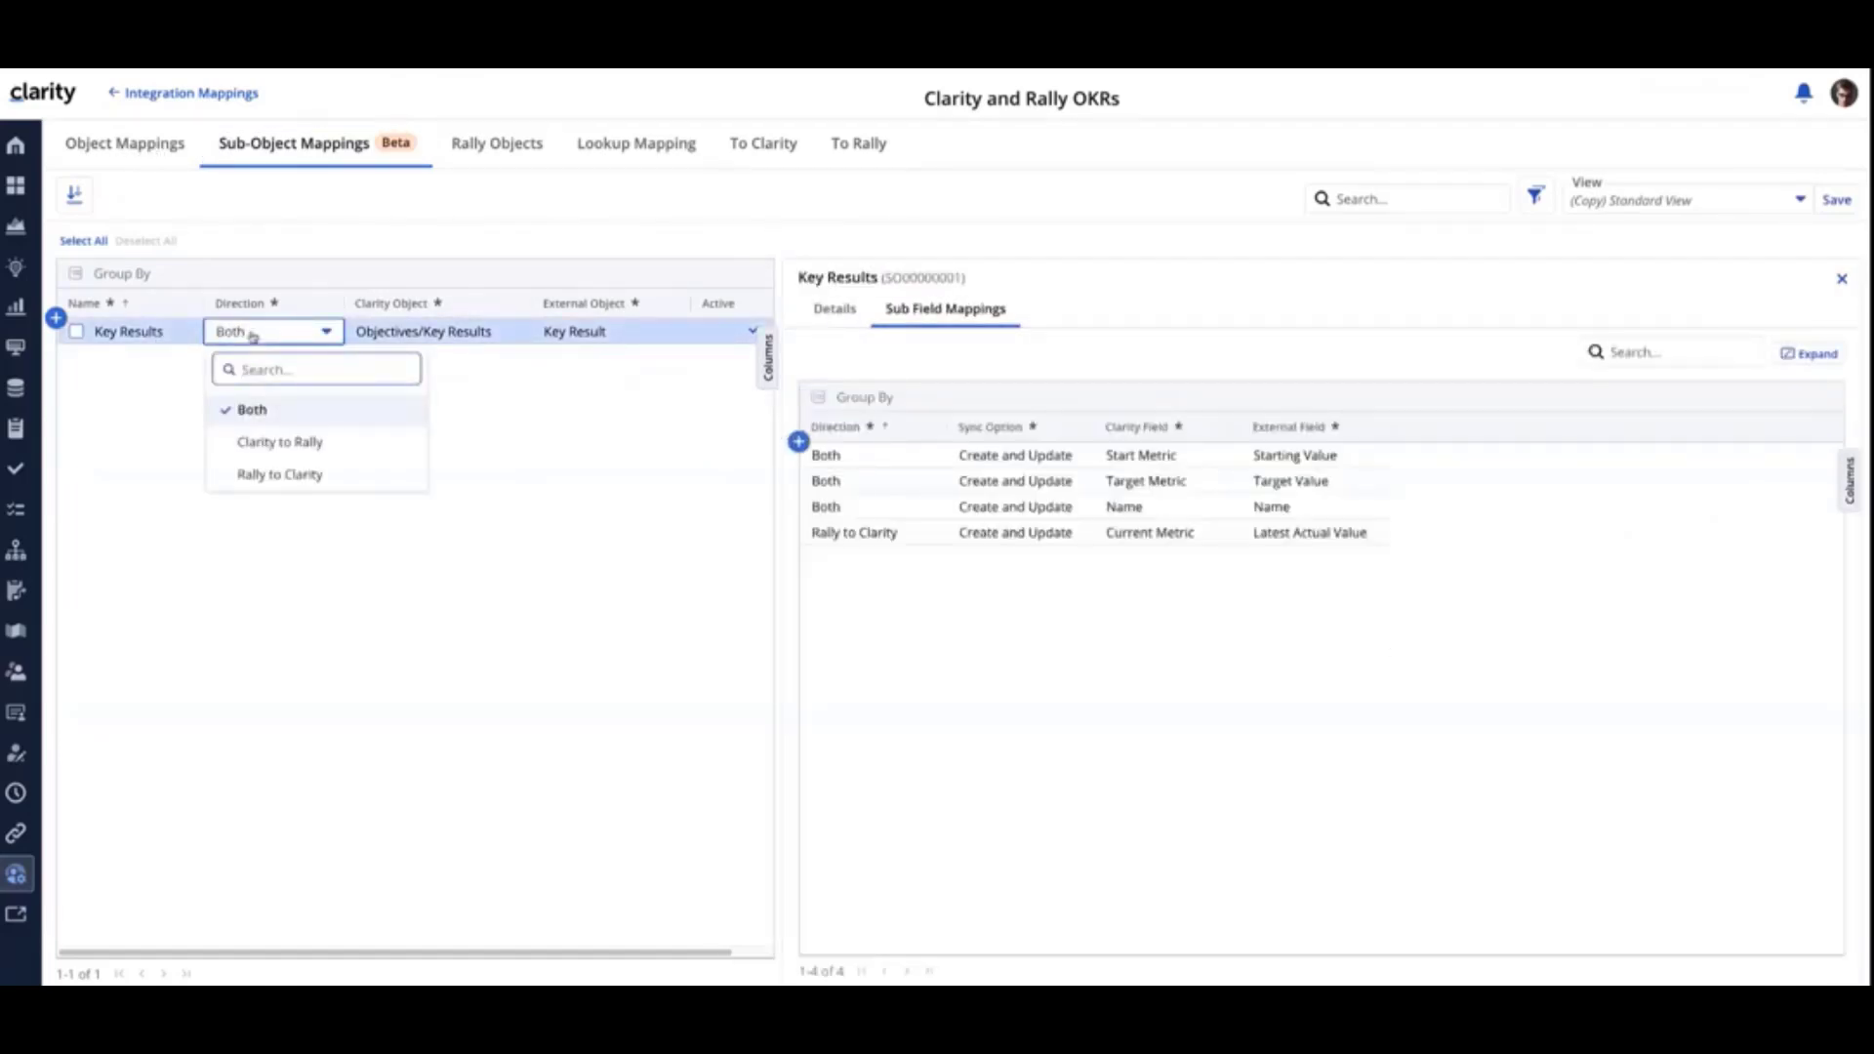
pyautogui.click(252, 336)
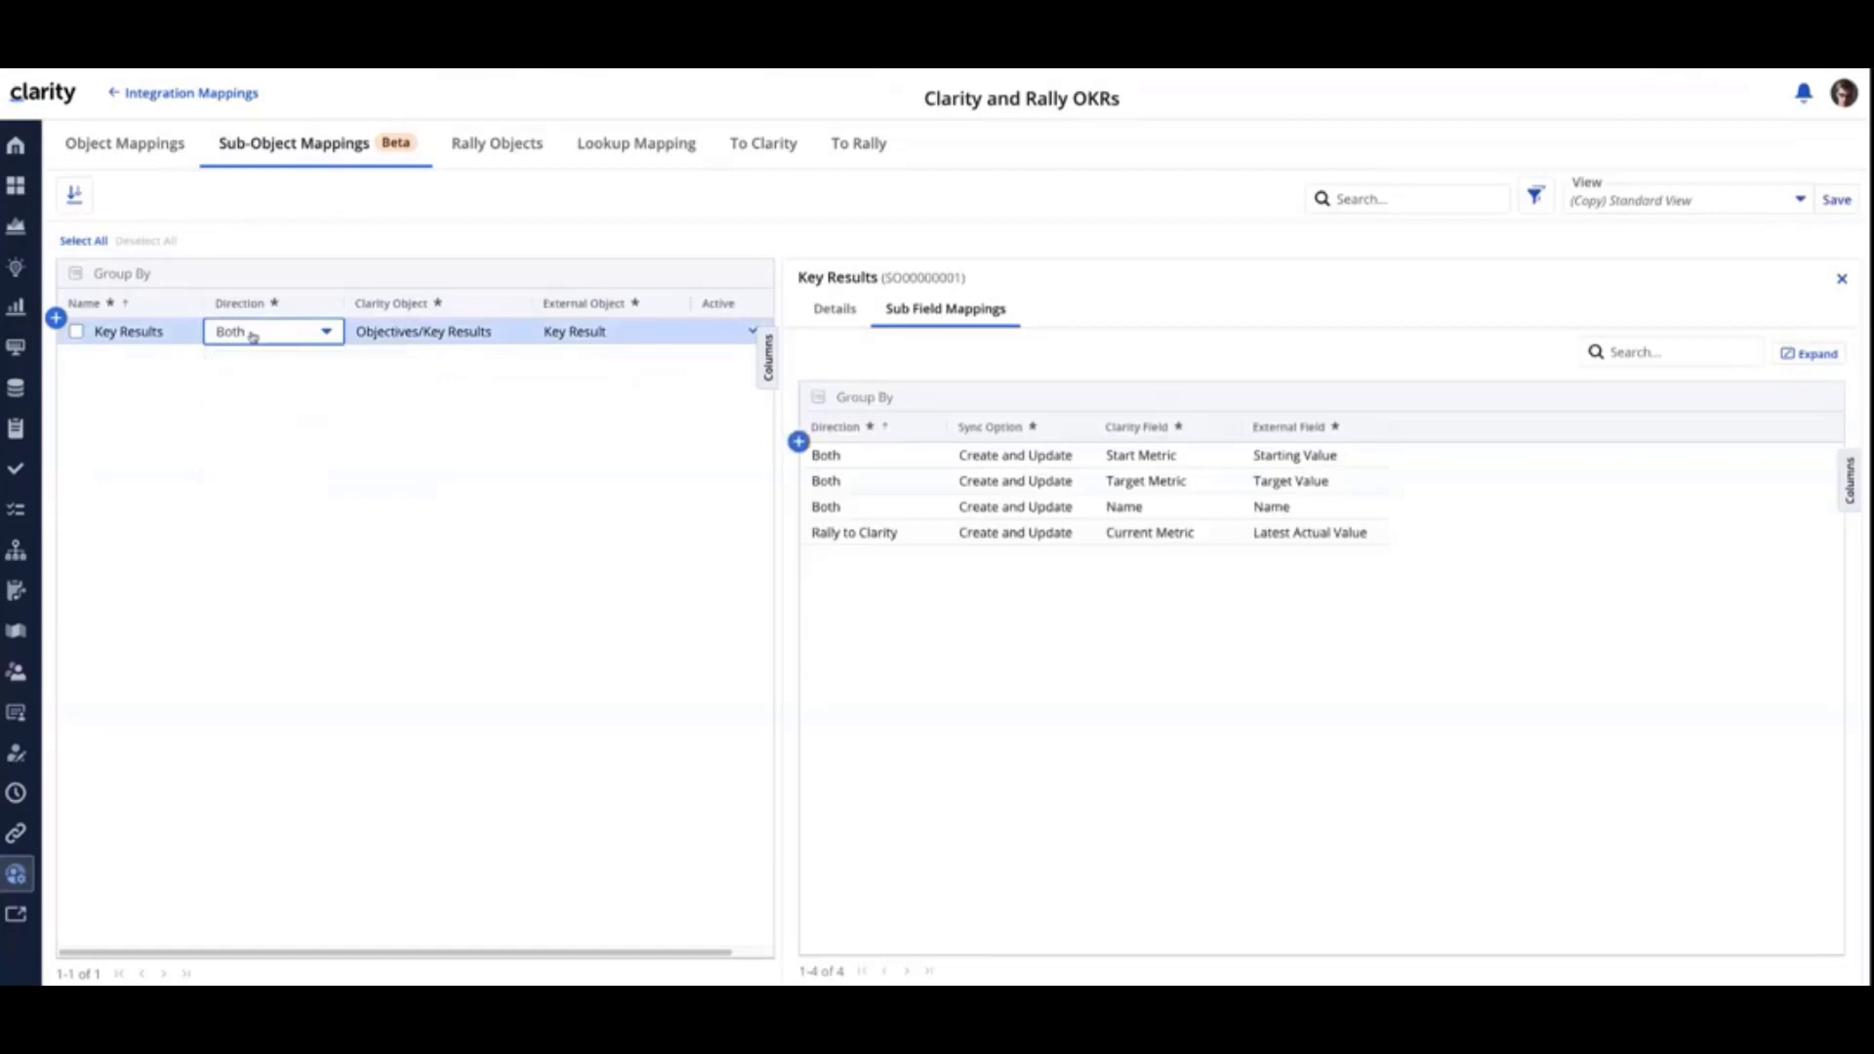
pyautogui.click(412, 335)
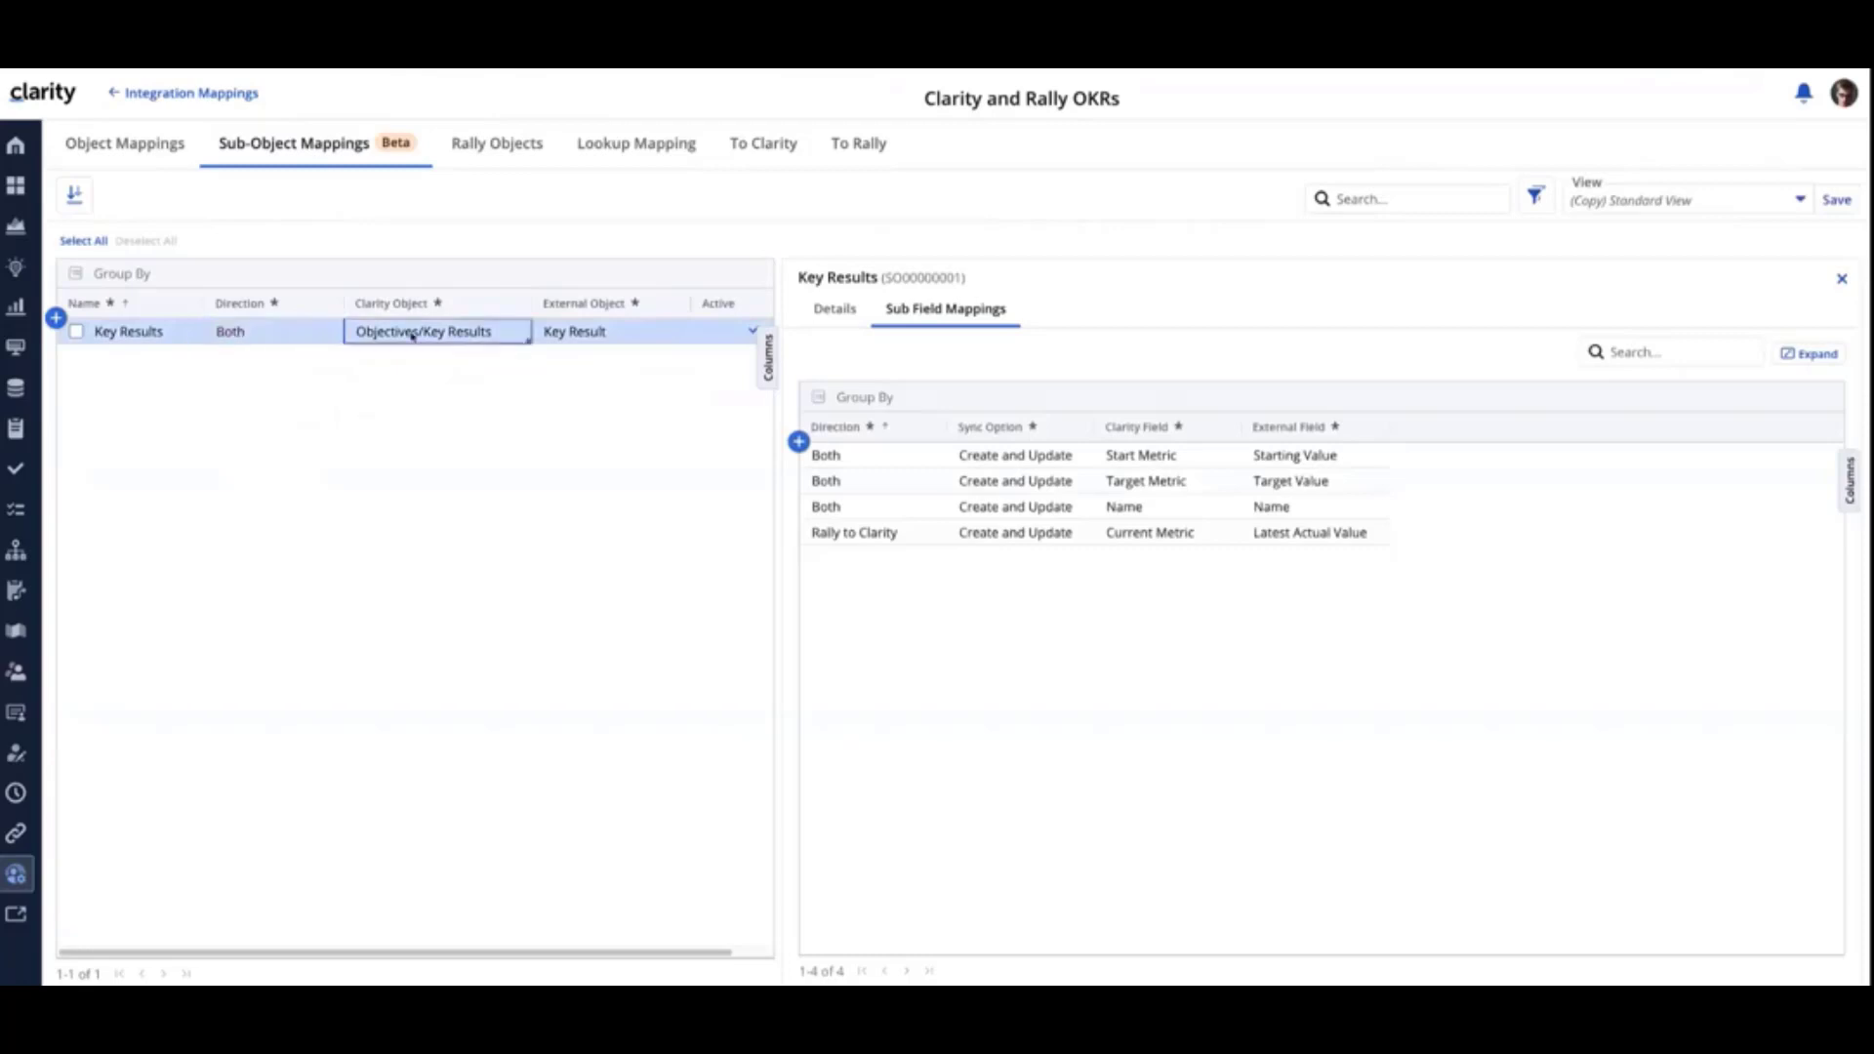
pyautogui.click(412, 335)
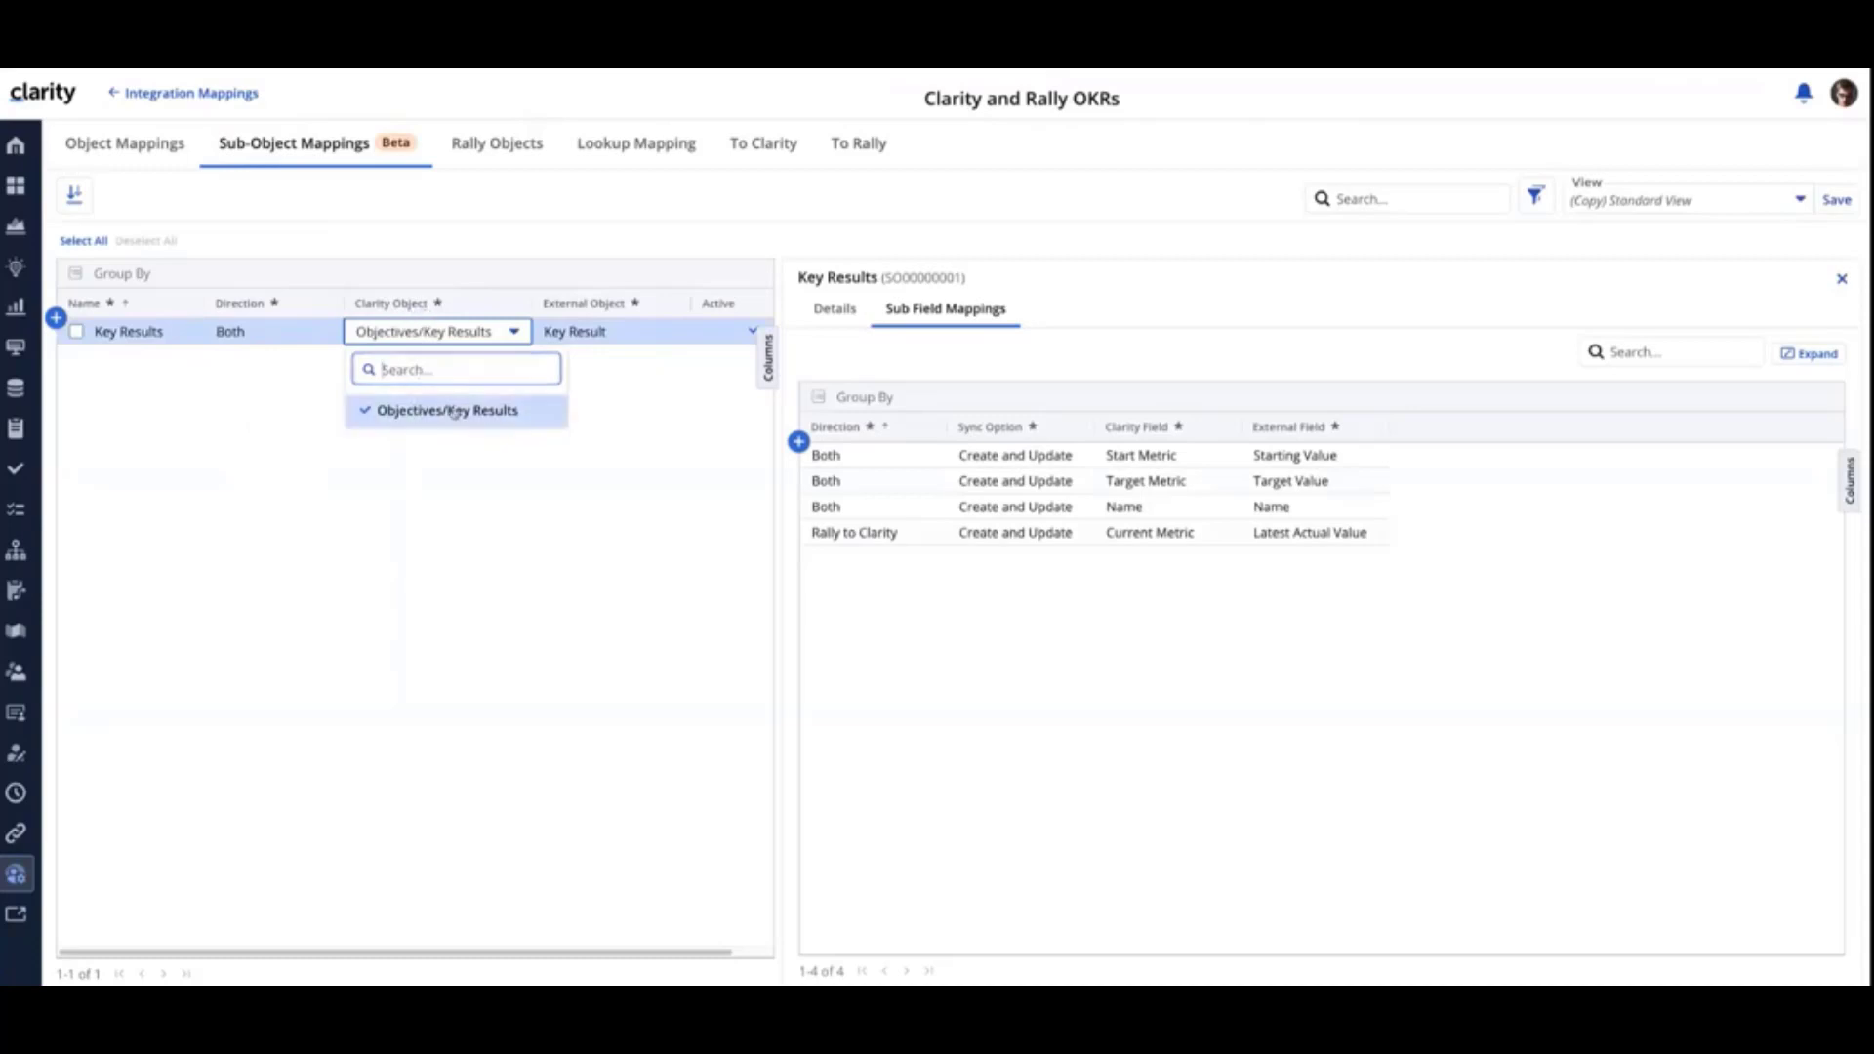
# - Check the external object options for Key Results, and view and close the expanded sub field mappings
pyautogui.click(619, 332)
pyautogui.click(617, 337)
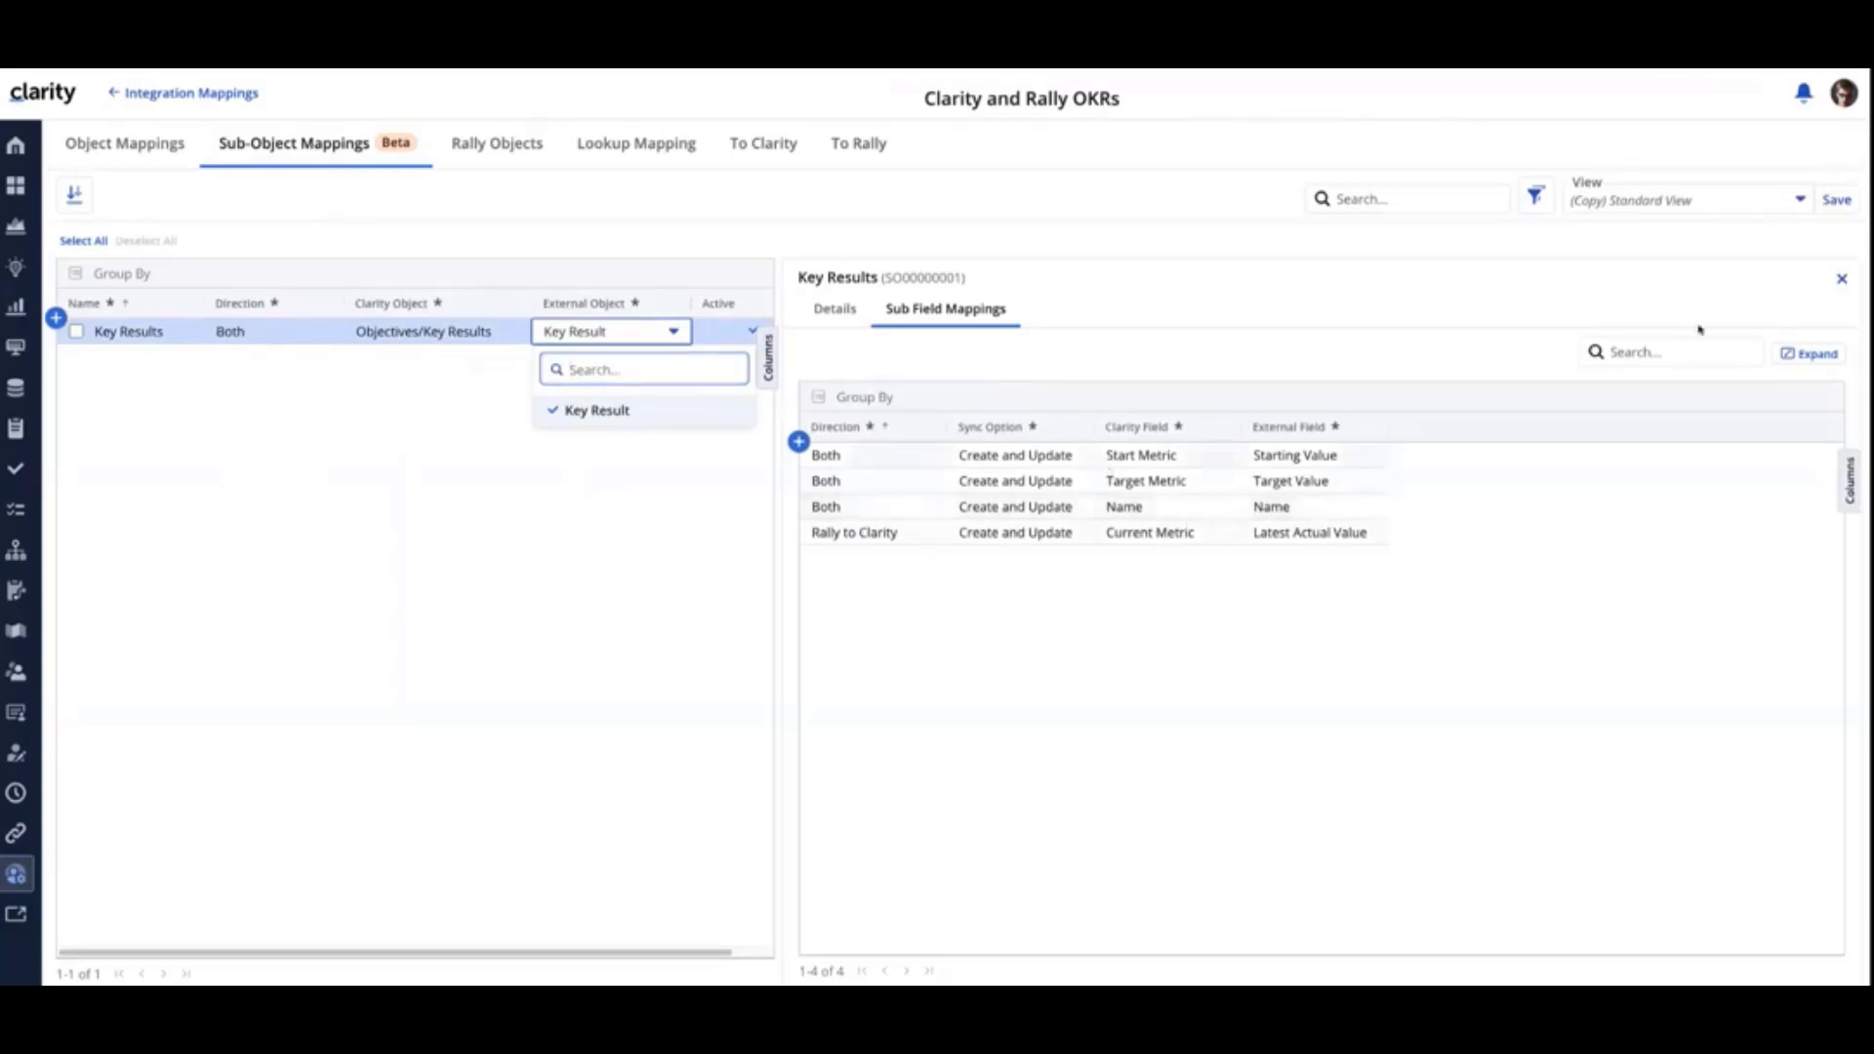
pyautogui.click(1811, 354)
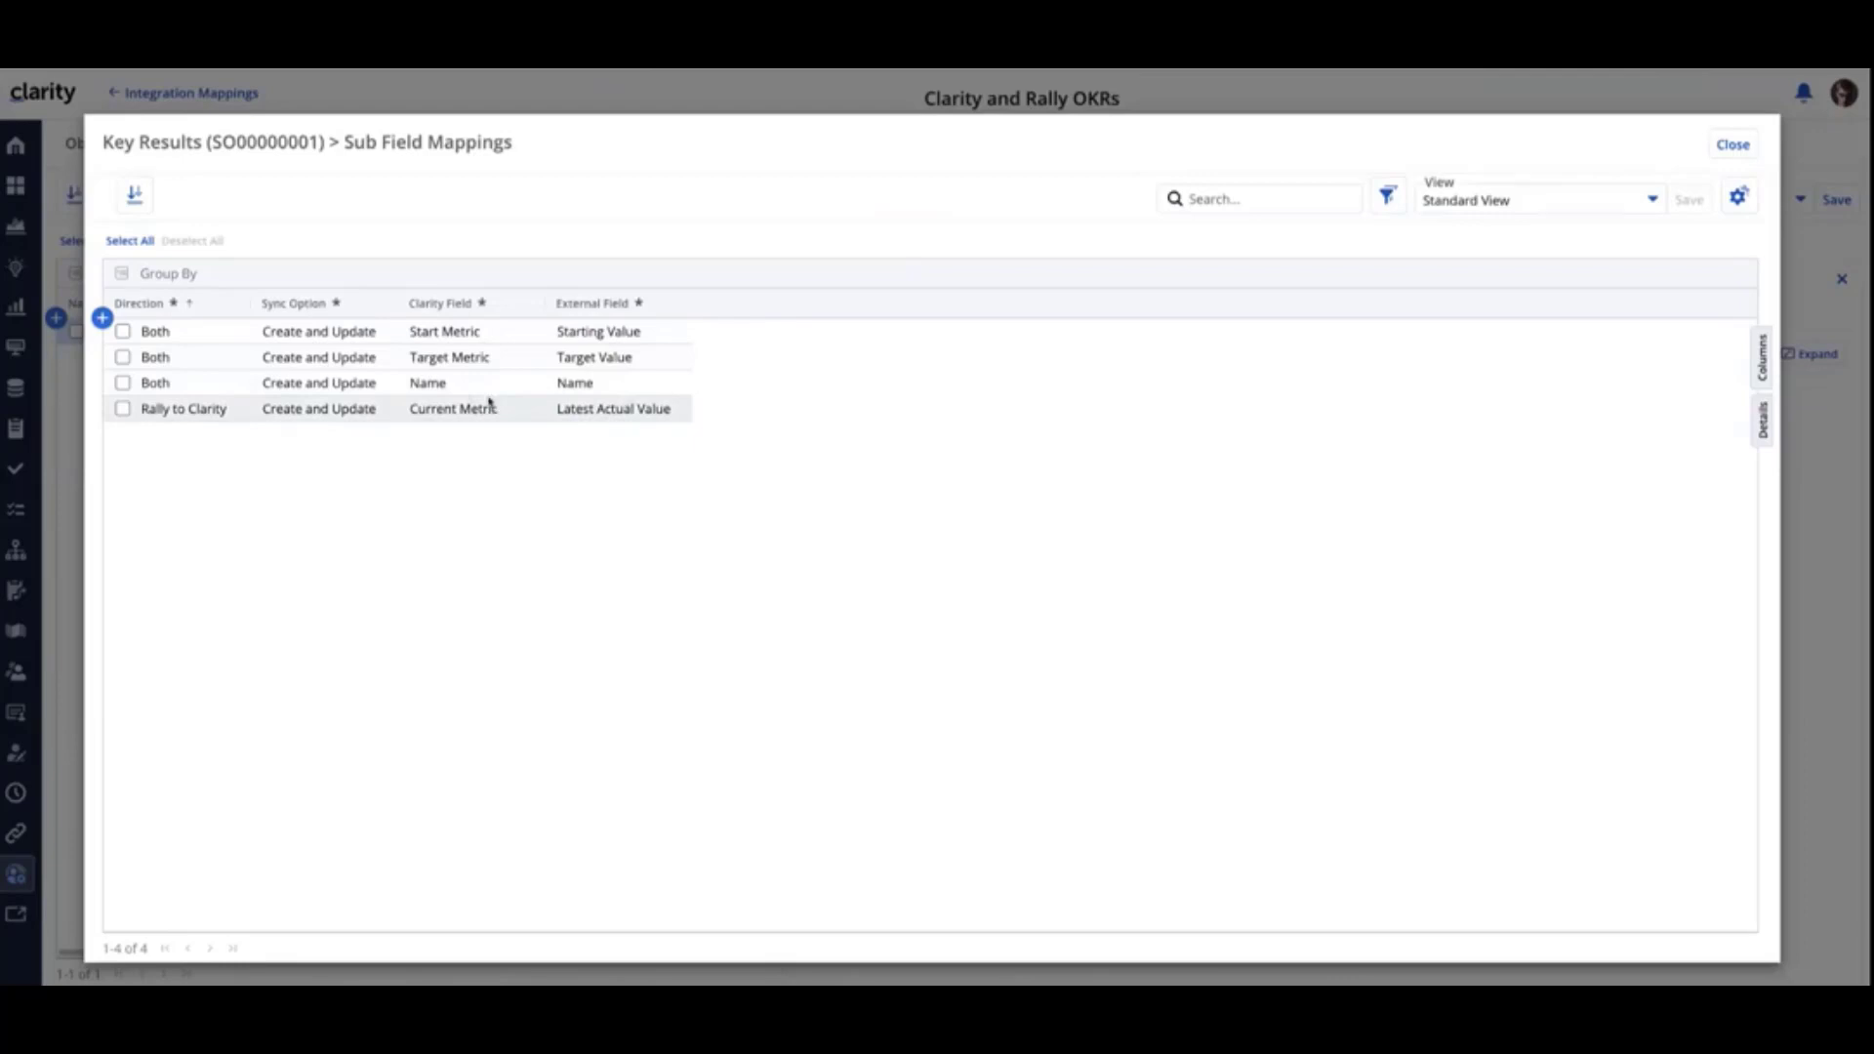
pyautogui.click(1729, 156)
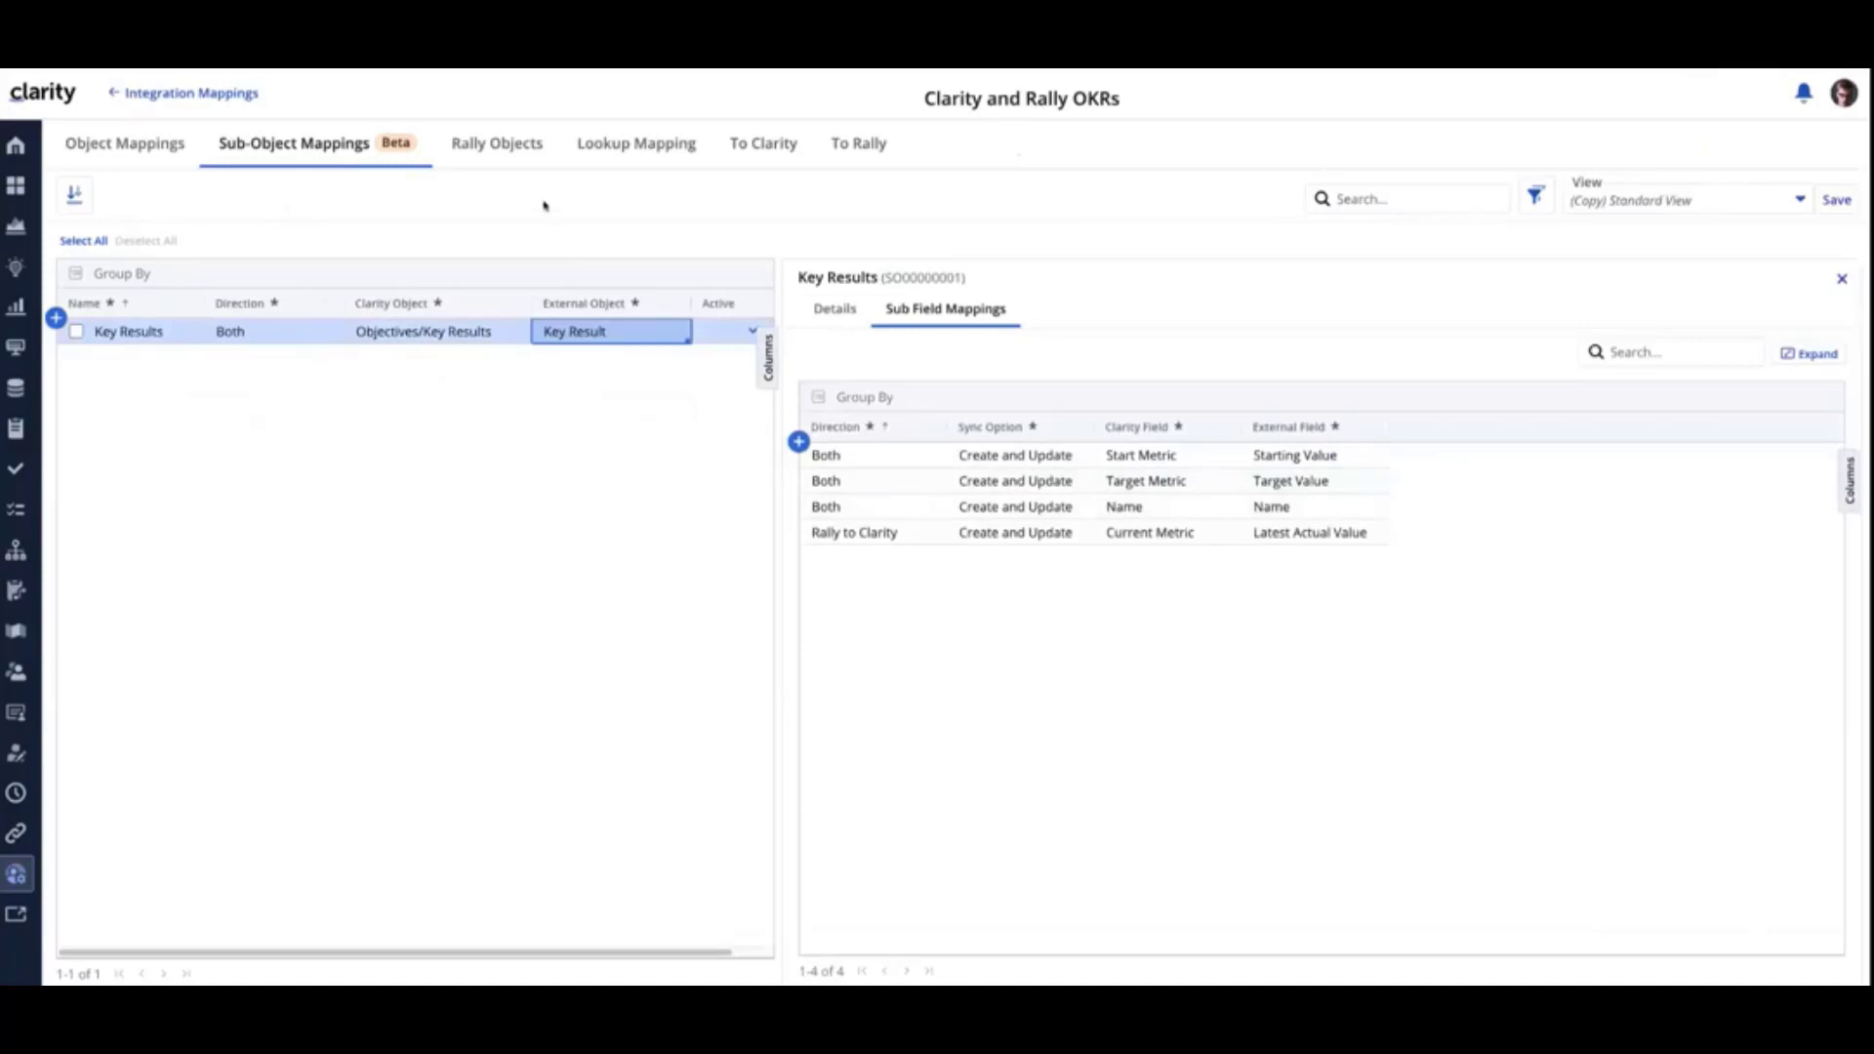
# - Examine the Rally fields of the Key Result object in the Rally Objects list, and select Latest Actual Value
pyautogui.click(498, 149)
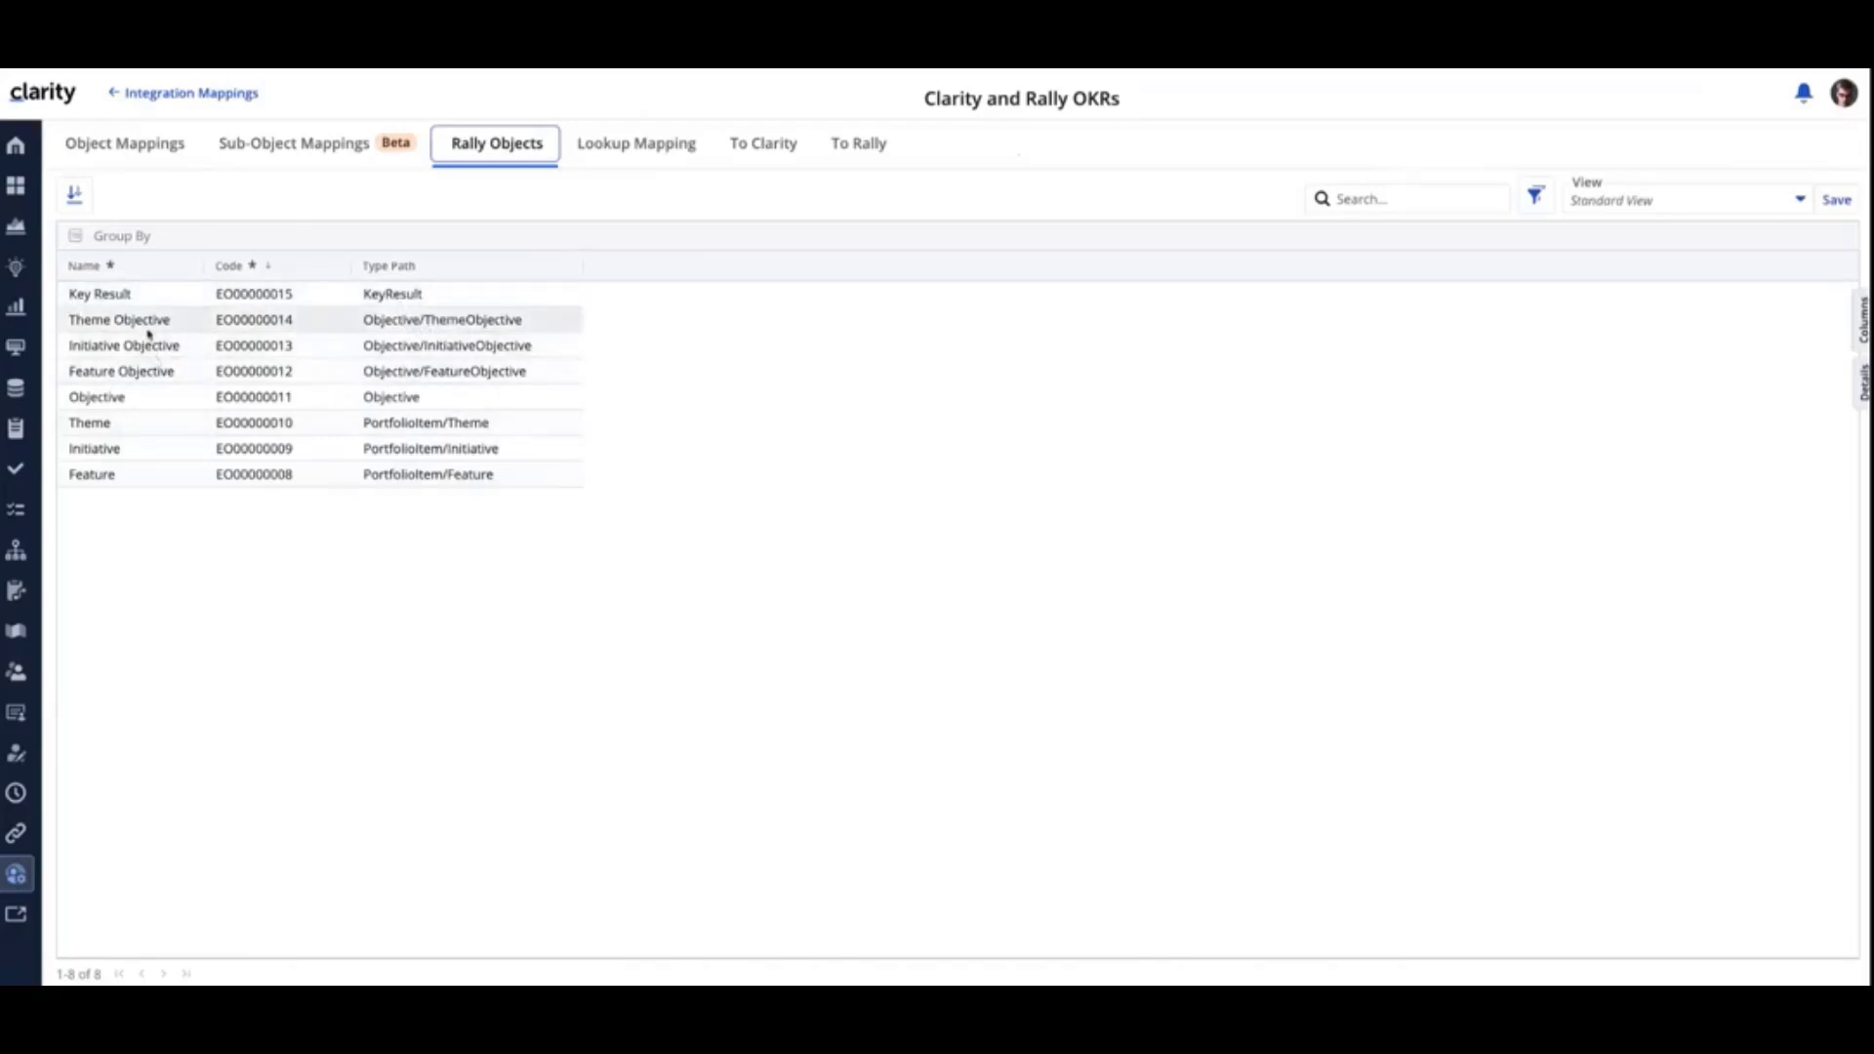
pyautogui.click(155, 293)
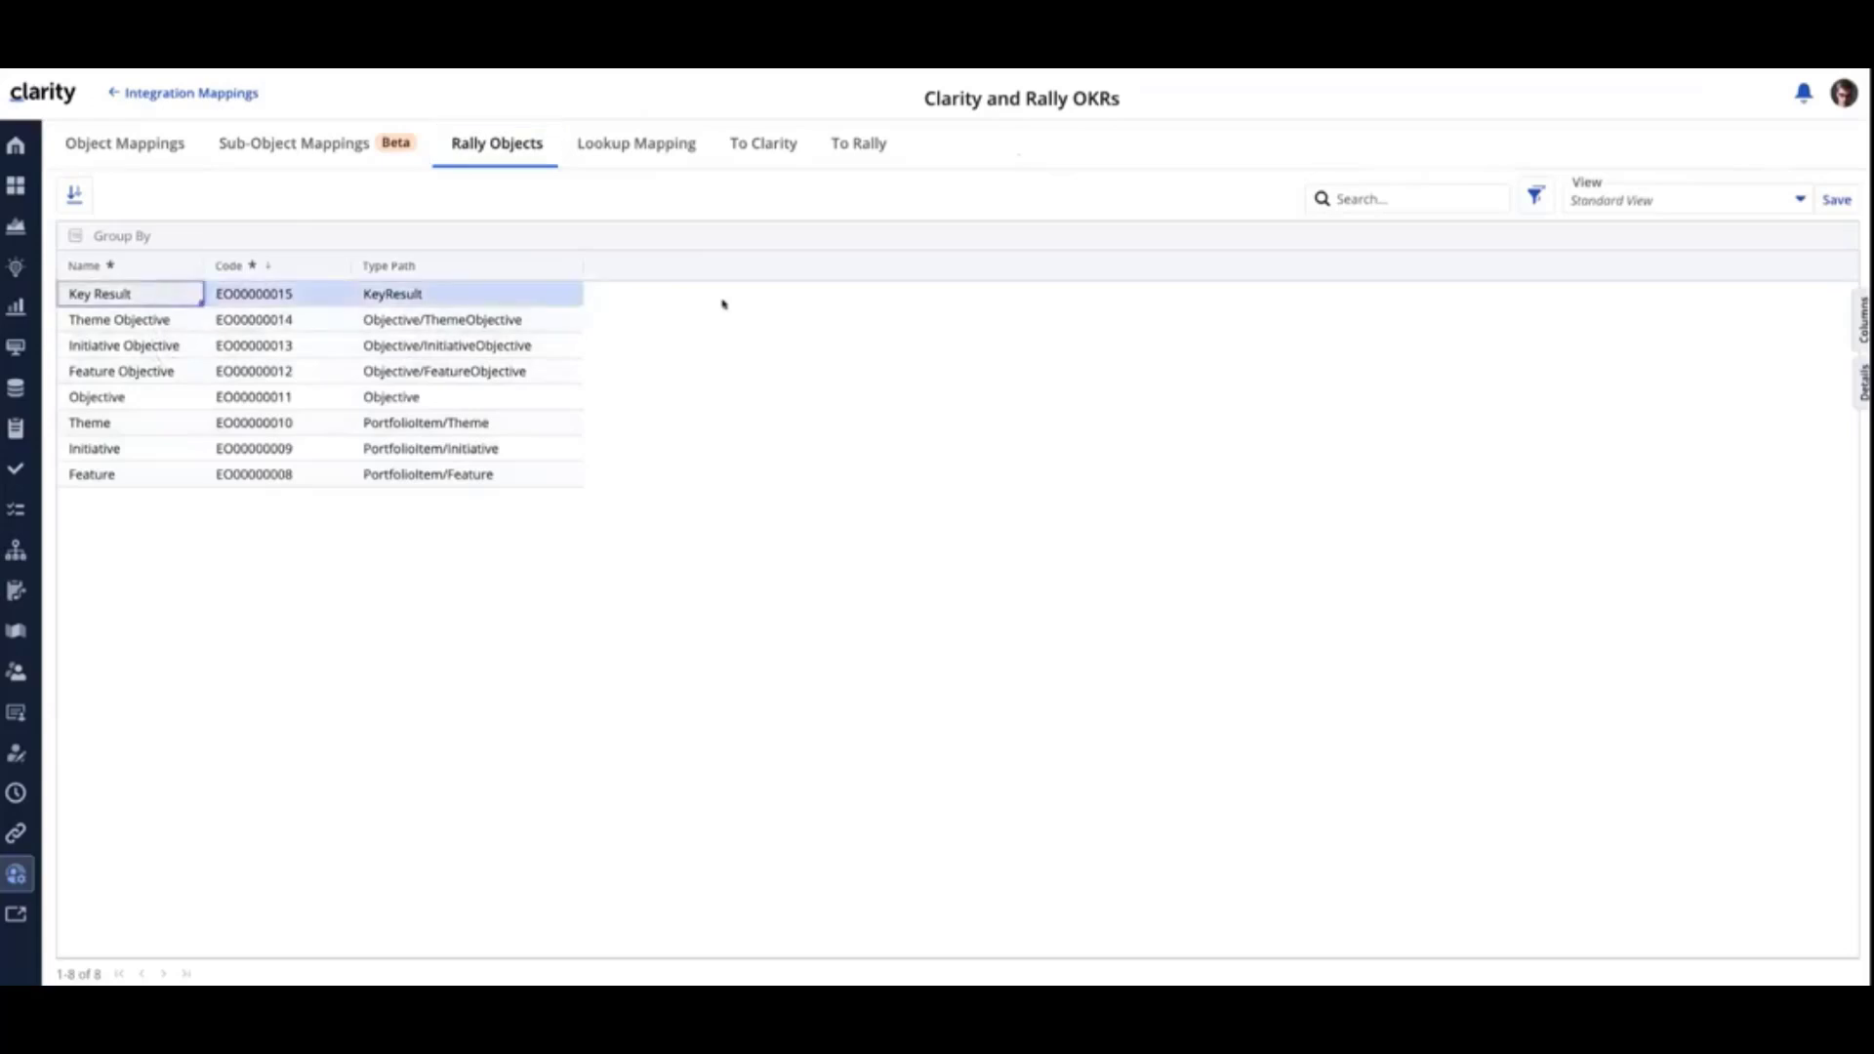
pyautogui.click(1852, 378)
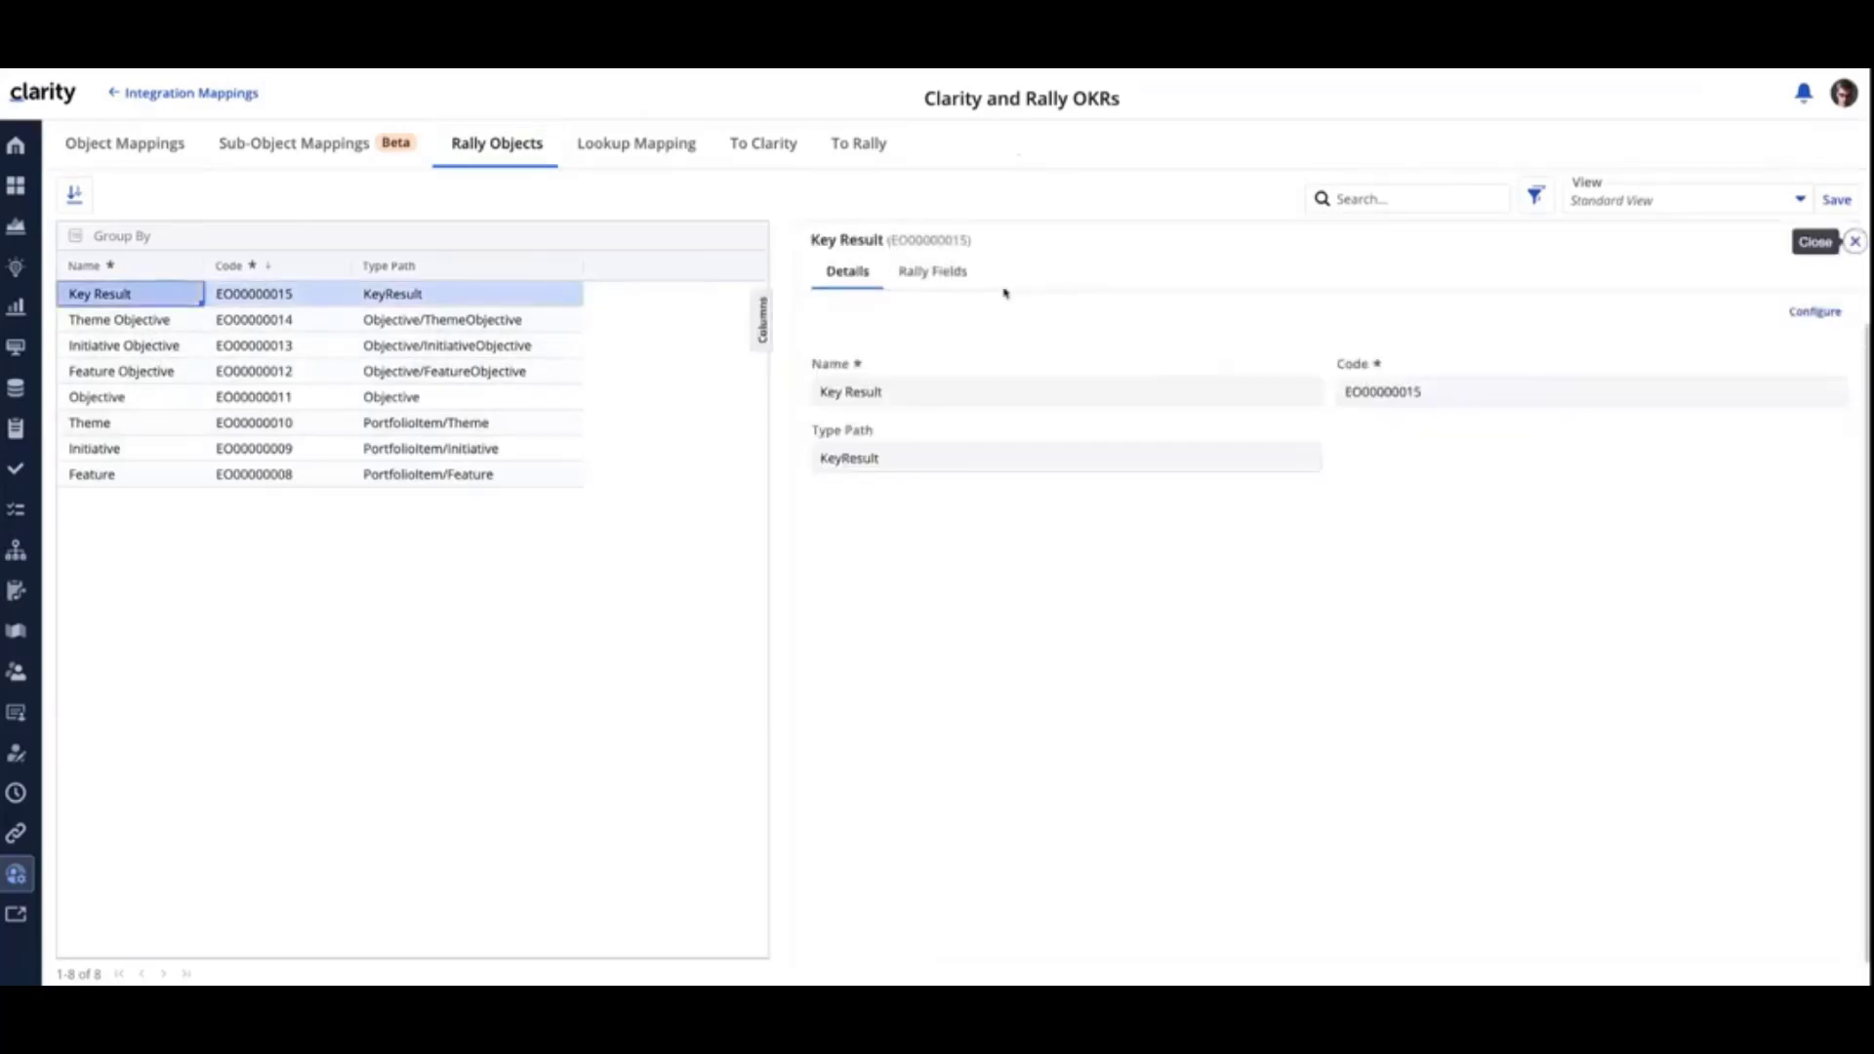
pyautogui.click(951, 274)
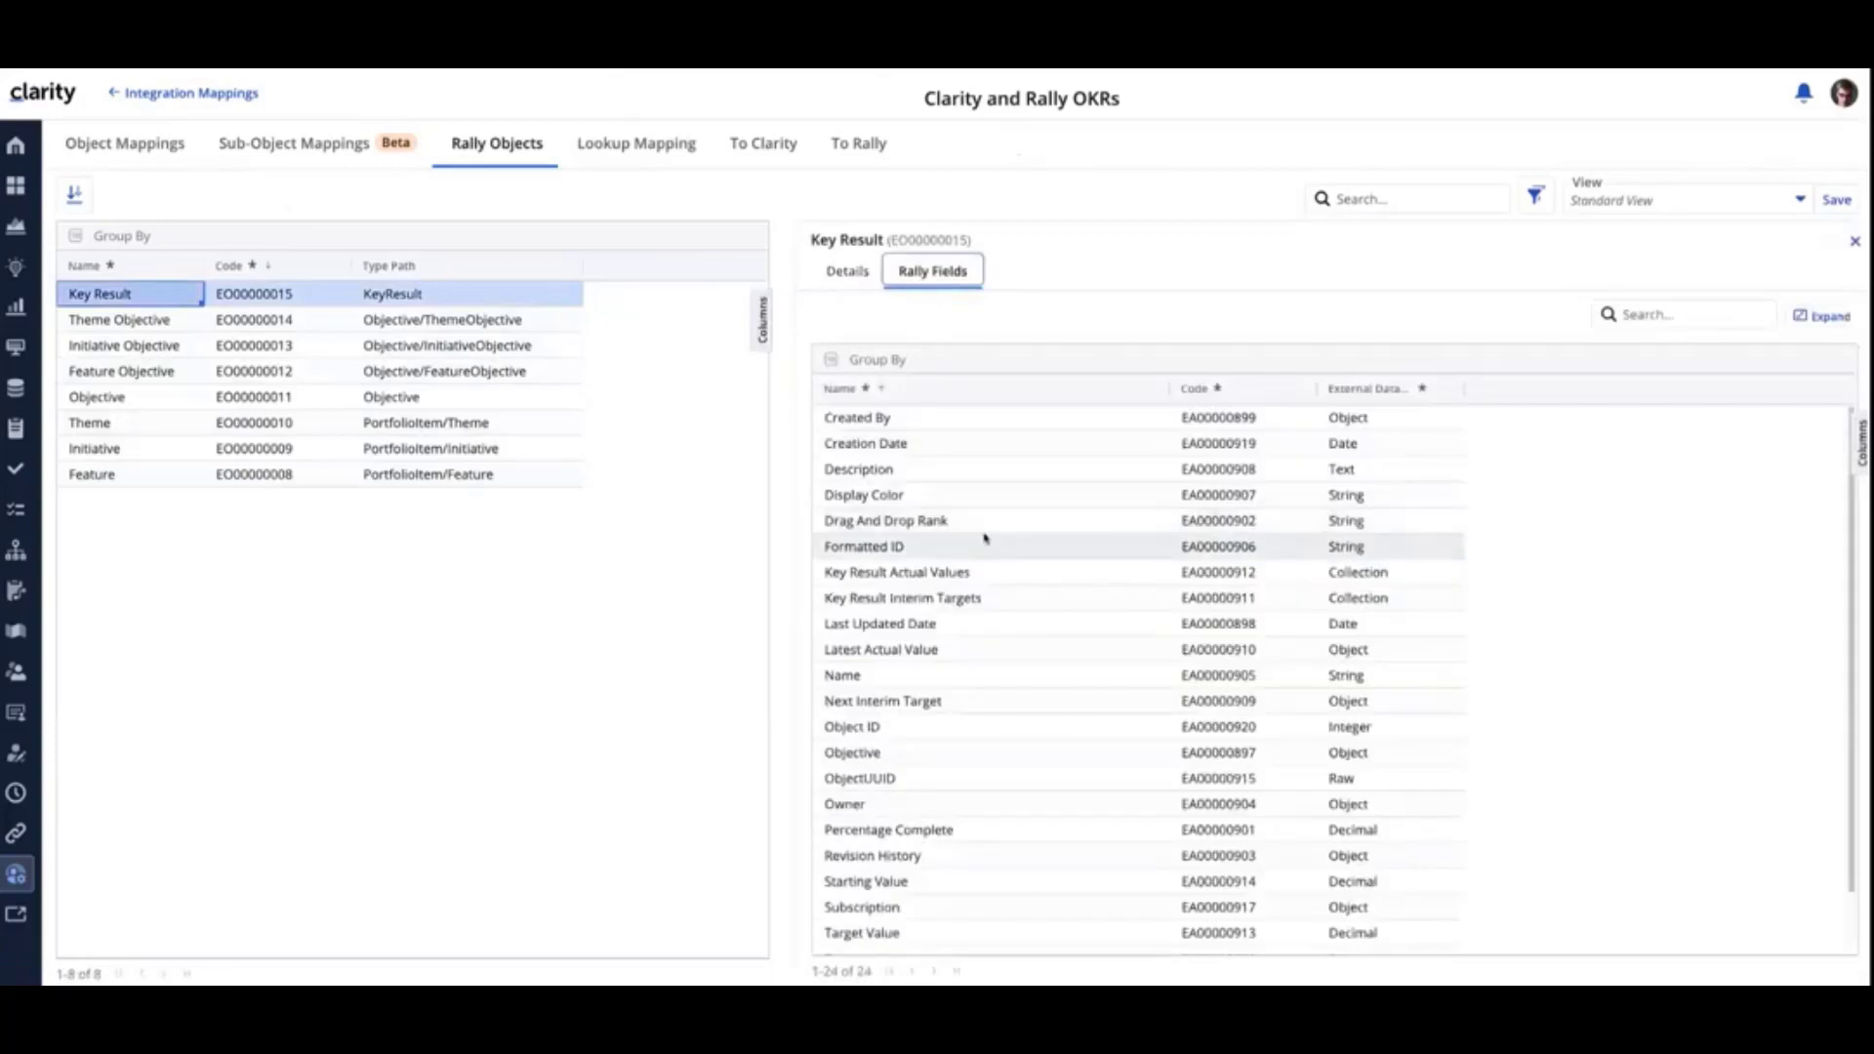
pyautogui.scroll(-2, 986, 537)
pyautogui.scroll(1, 986, 537)
pyautogui.scroll(1, 986, 538)
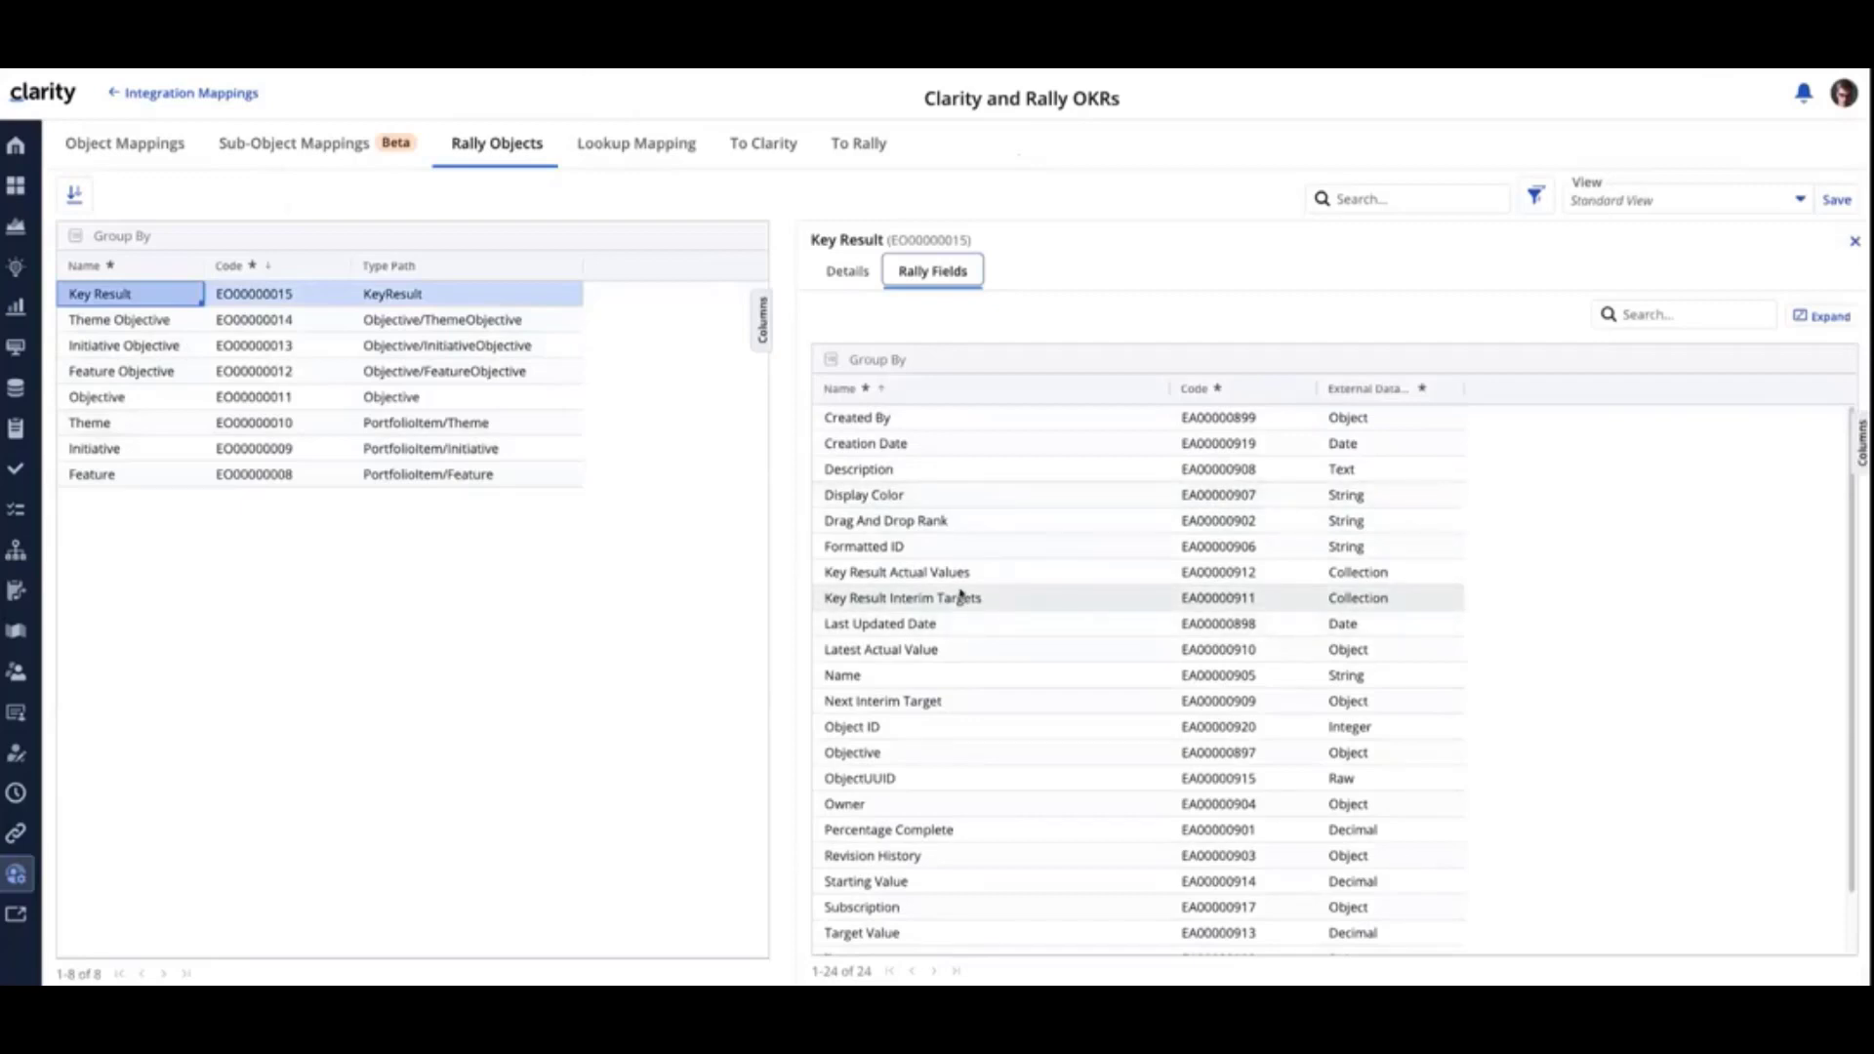
pyautogui.click(878, 651)
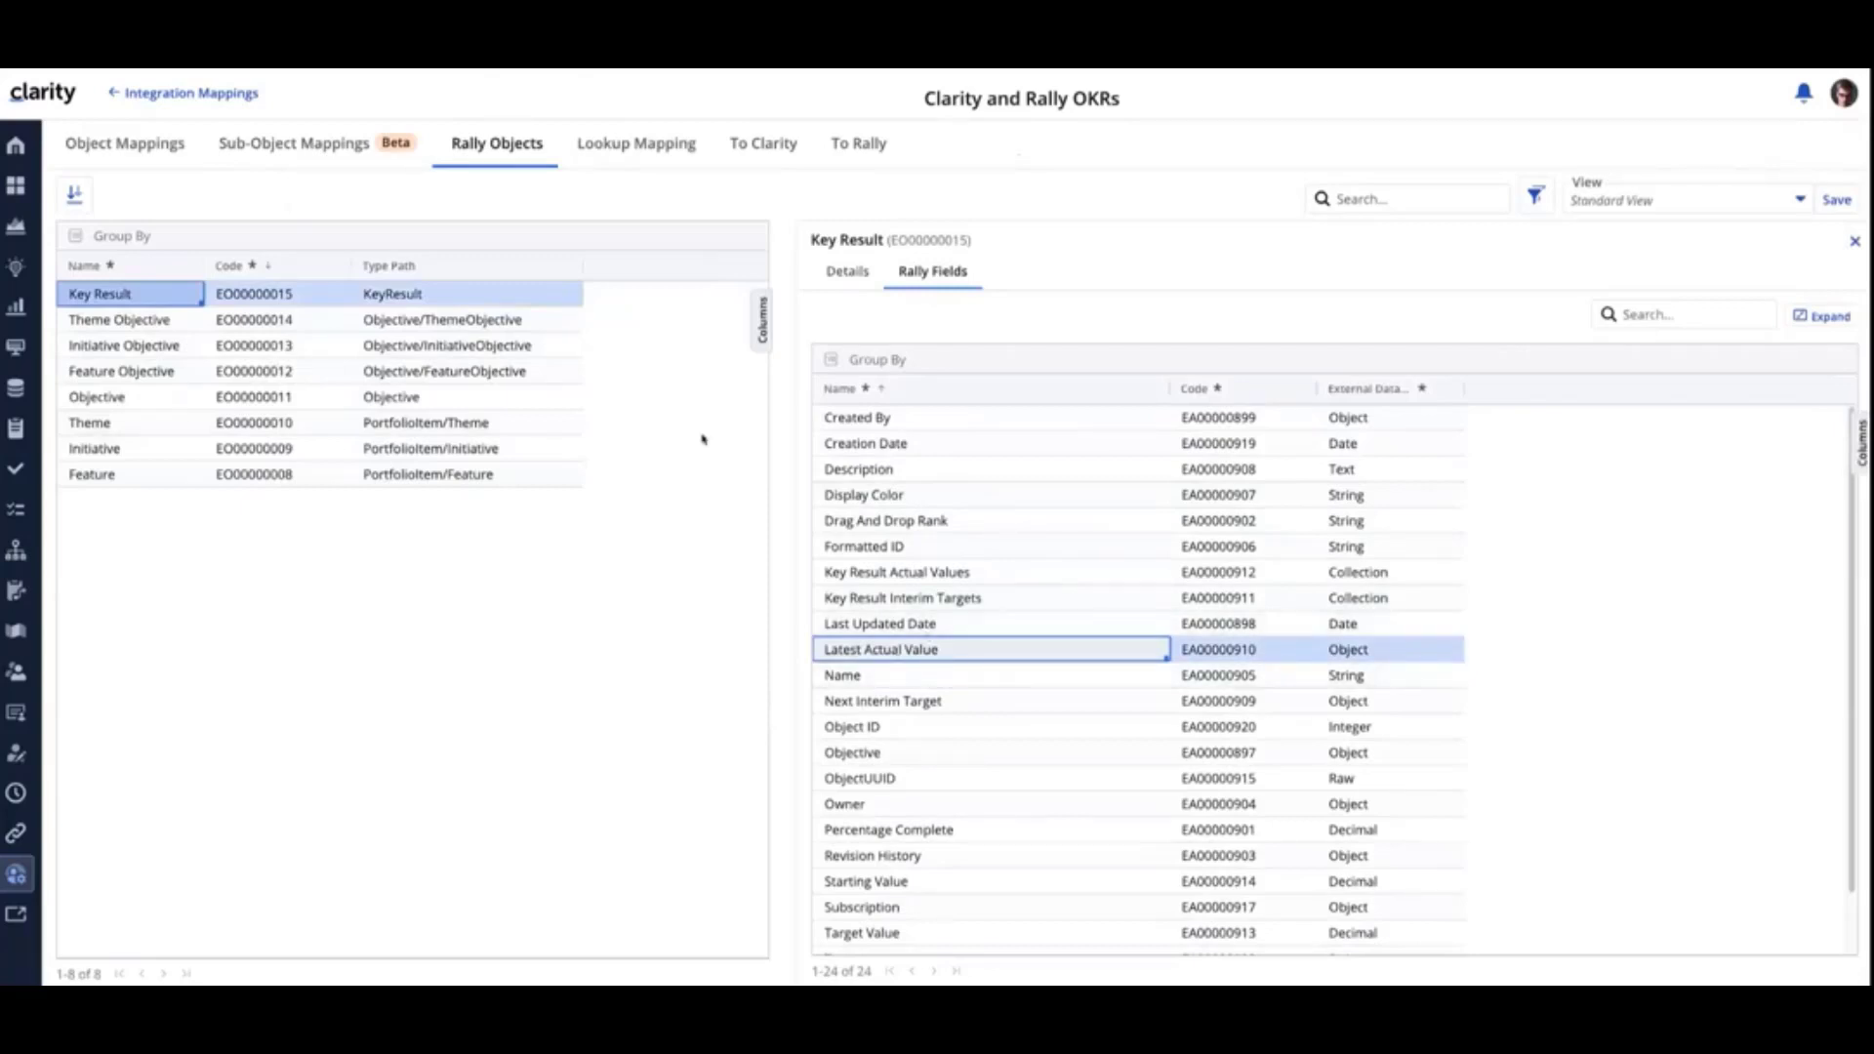
# - View the integrations' data type compatibility list, and reopen the Clarity and Rally OKRs mapping
pyautogui.click(166, 94)
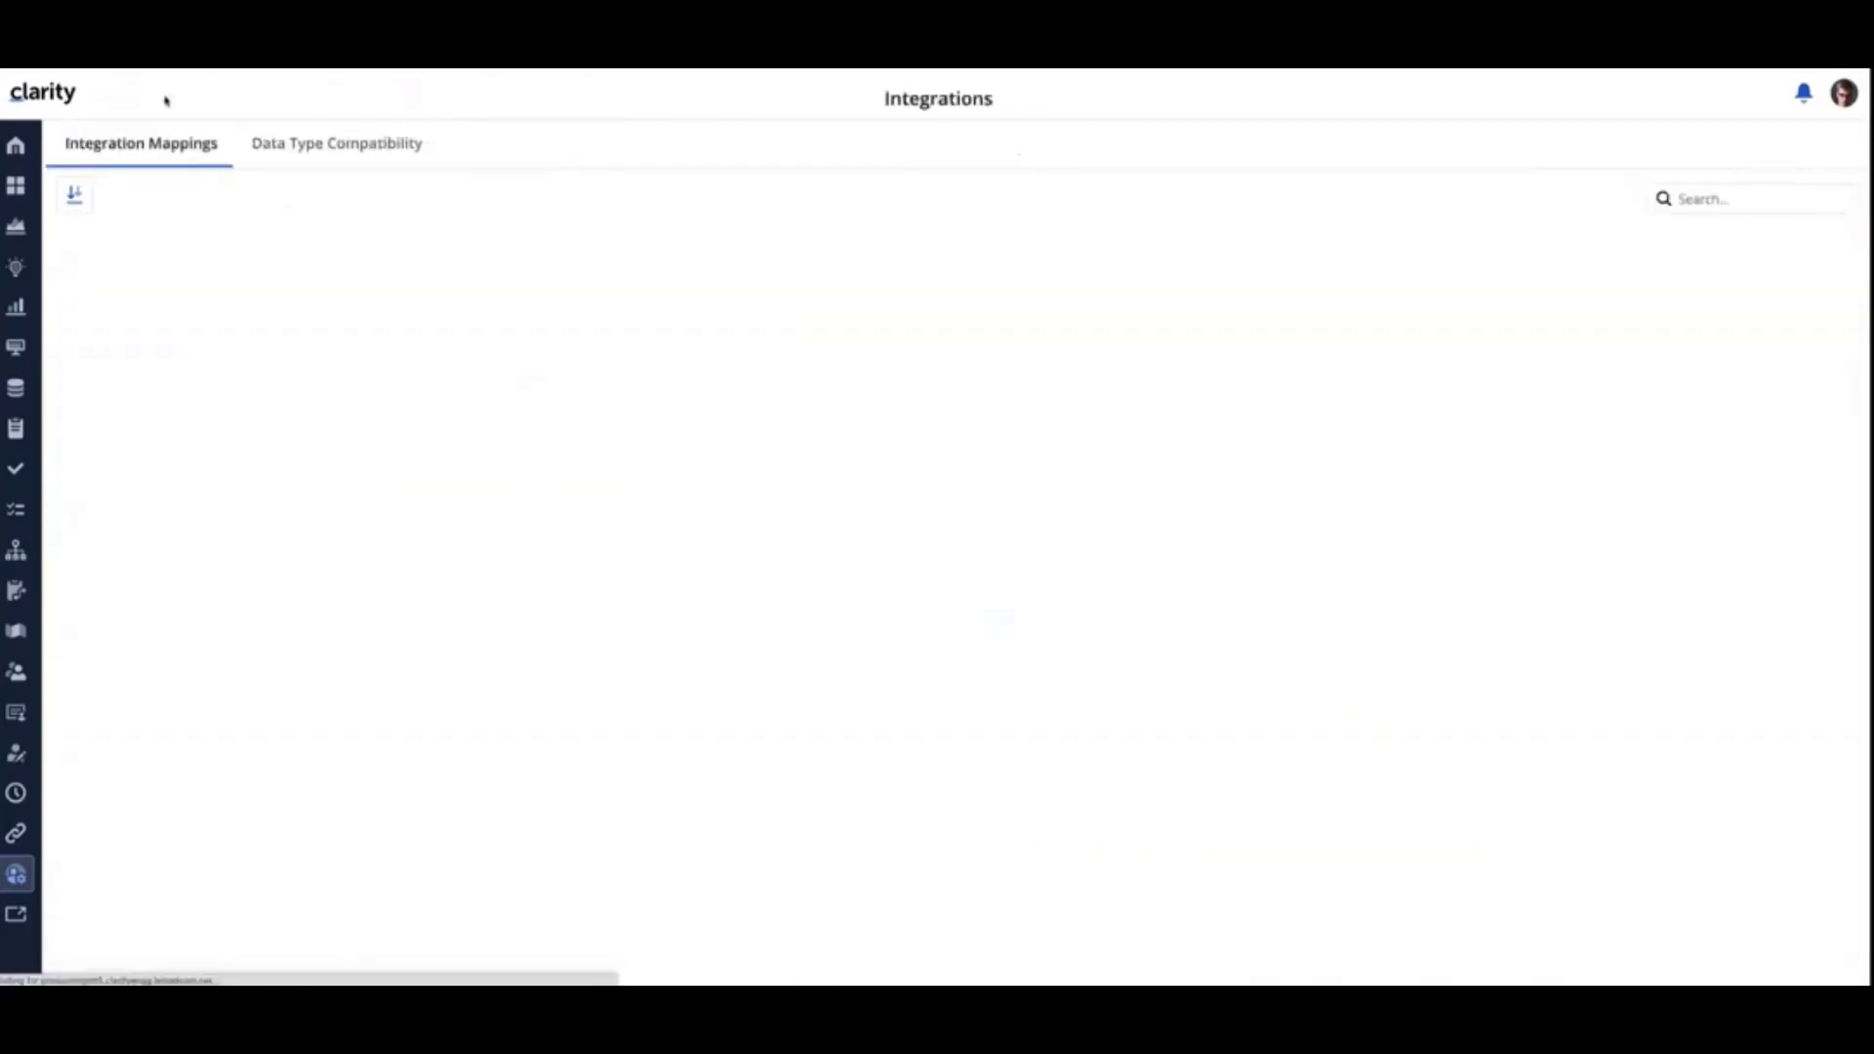
pyautogui.click(304, 147)
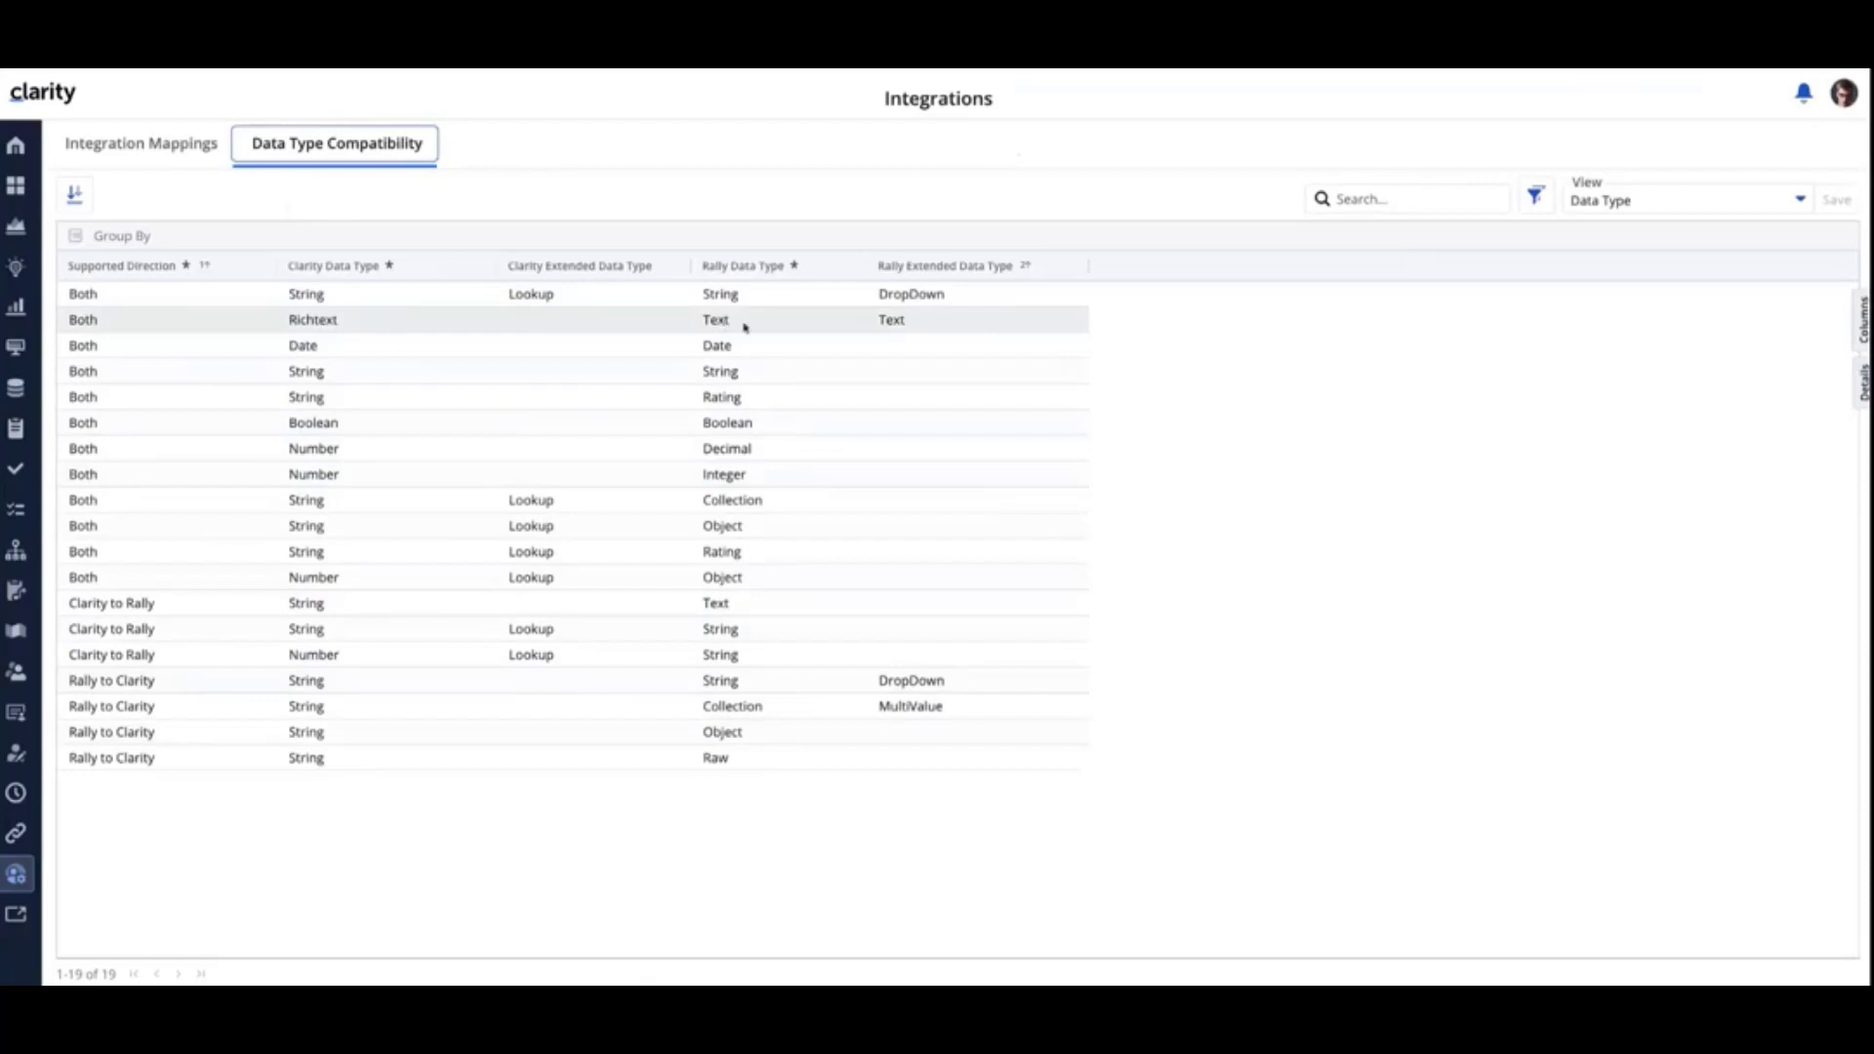
pyautogui.click(145, 148)
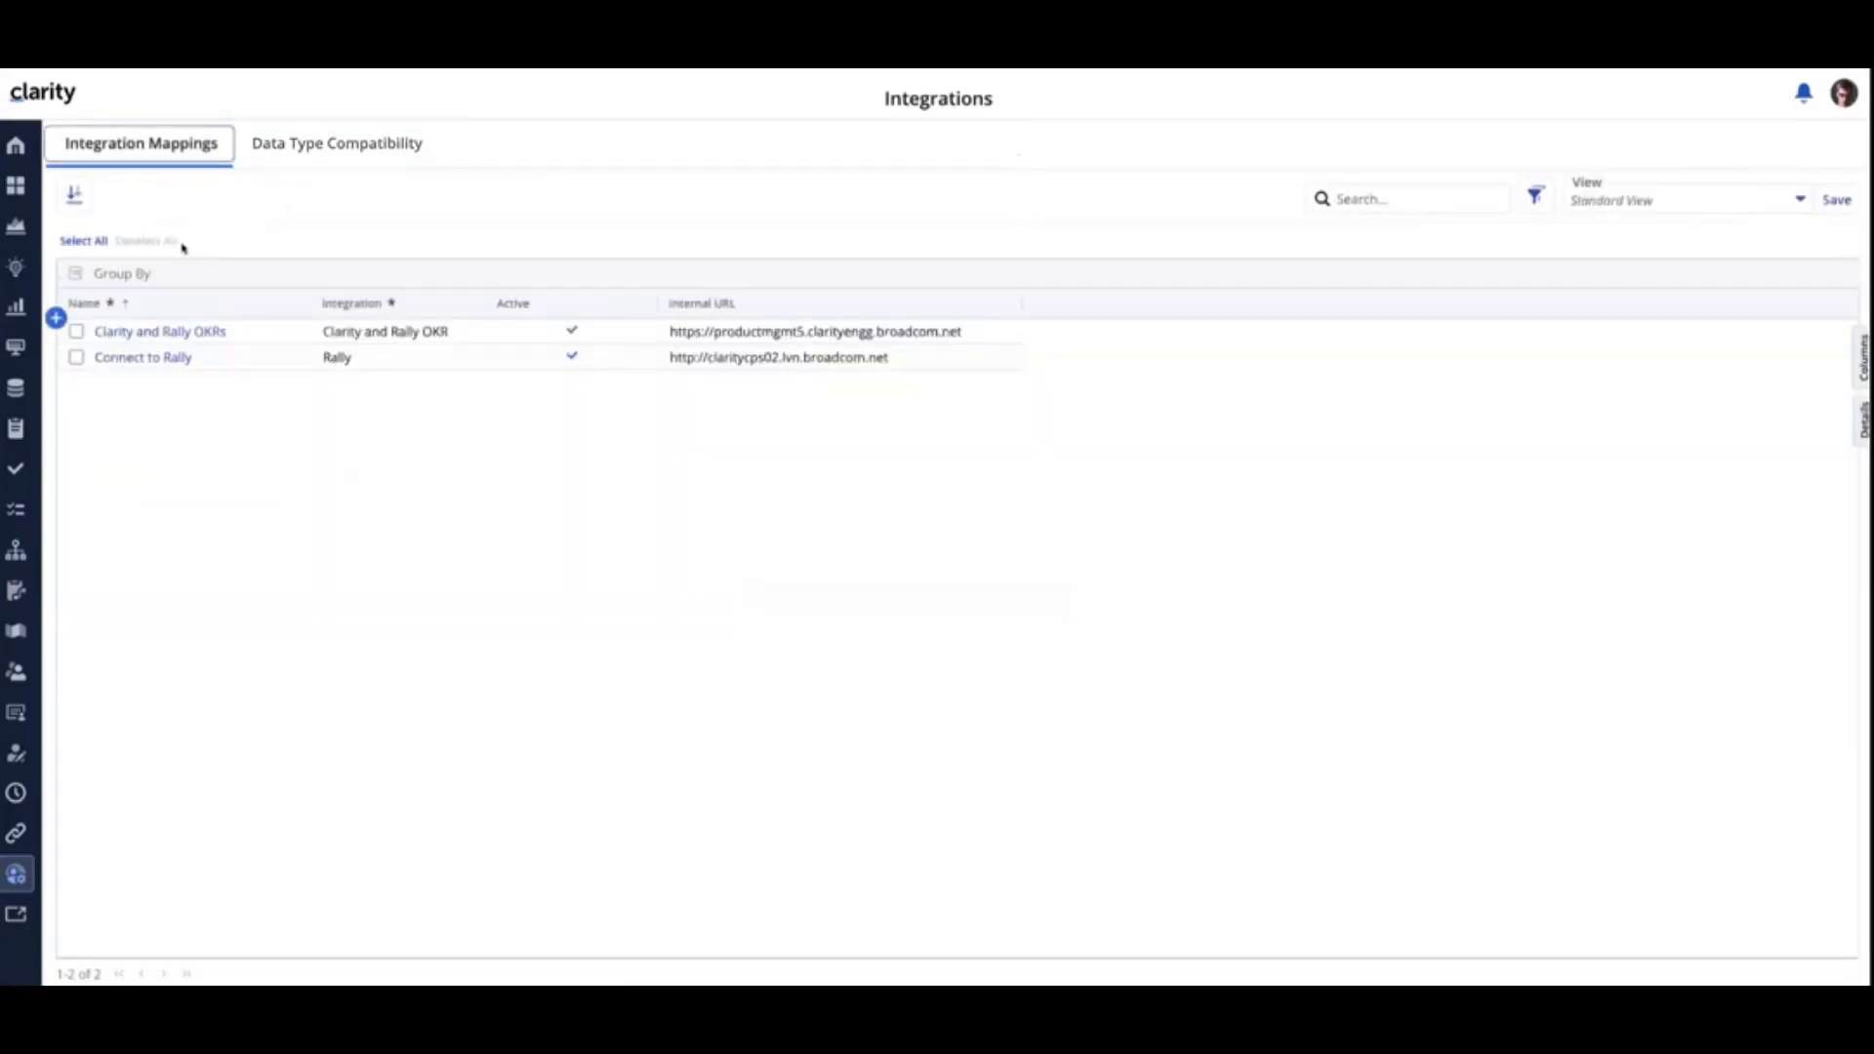
pyautogui.click(159, 331)
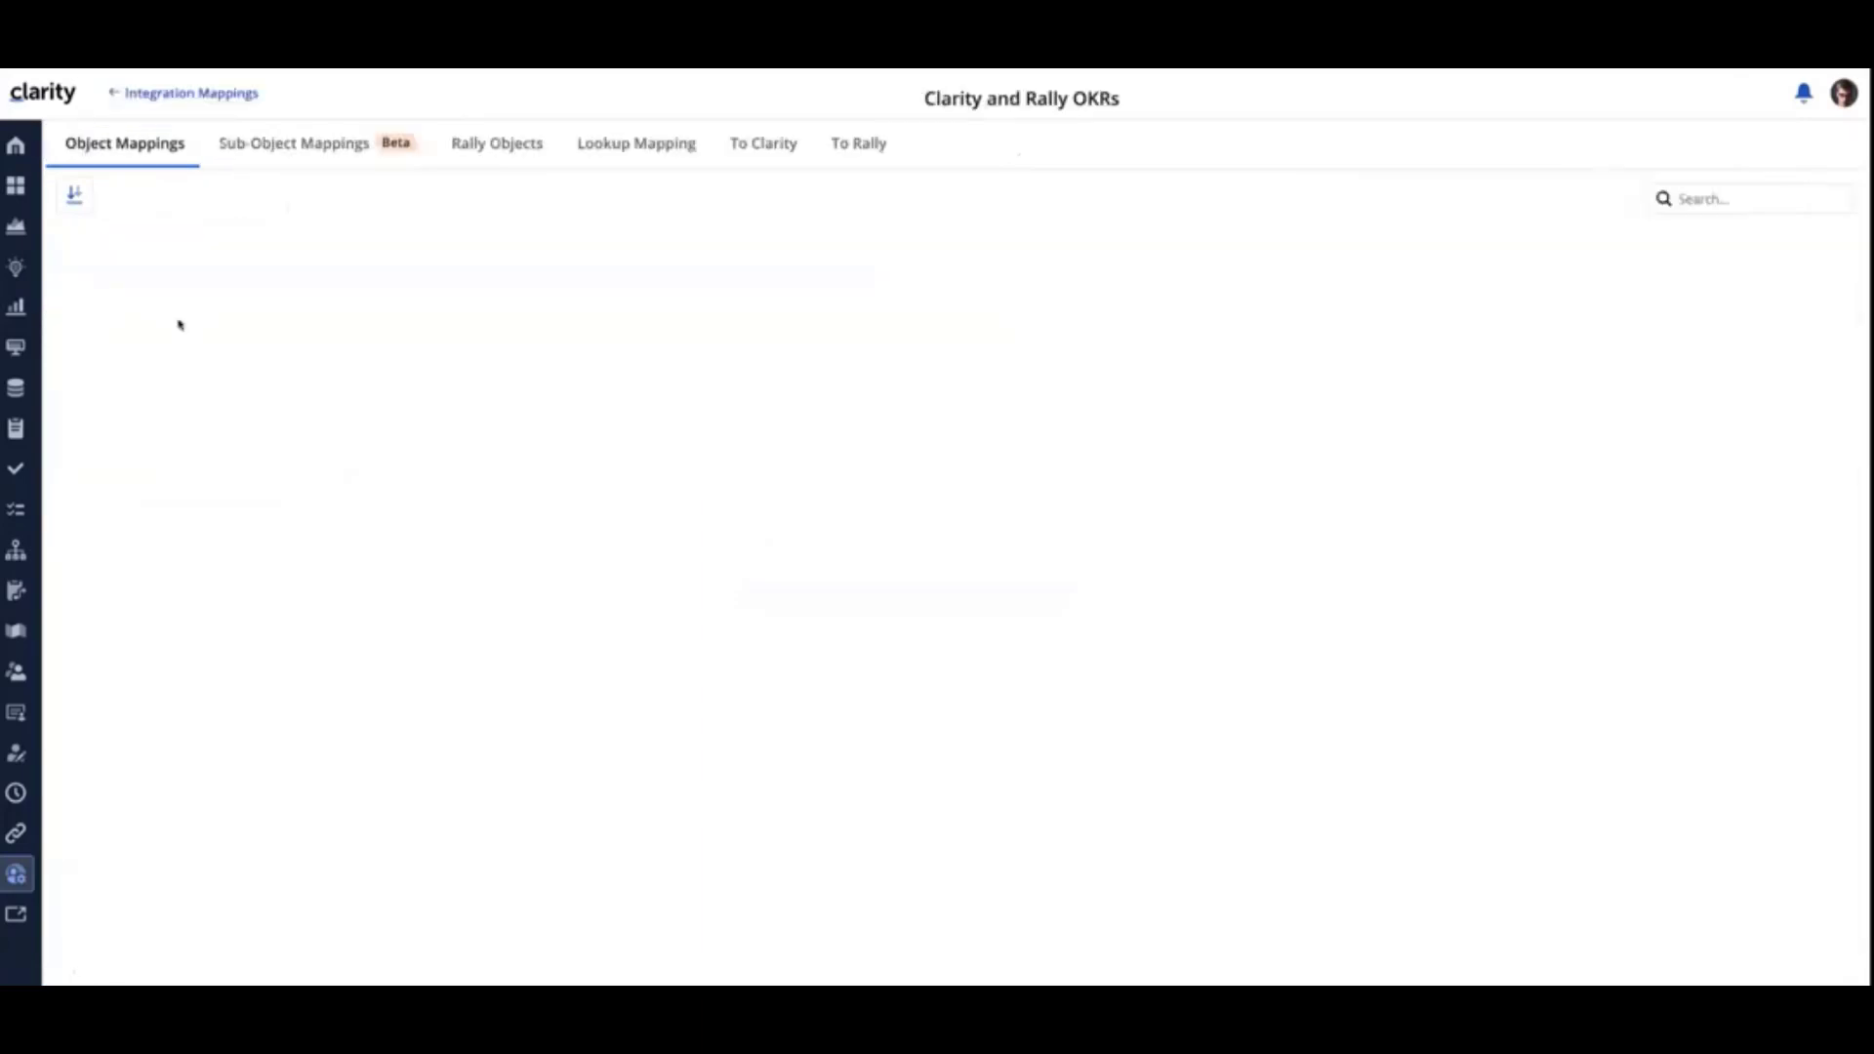
# - Show the mapping's To Clarity staging records in the To Clarity OKR view and examine the objective and key result columns
pyautogui.click(772, 144)
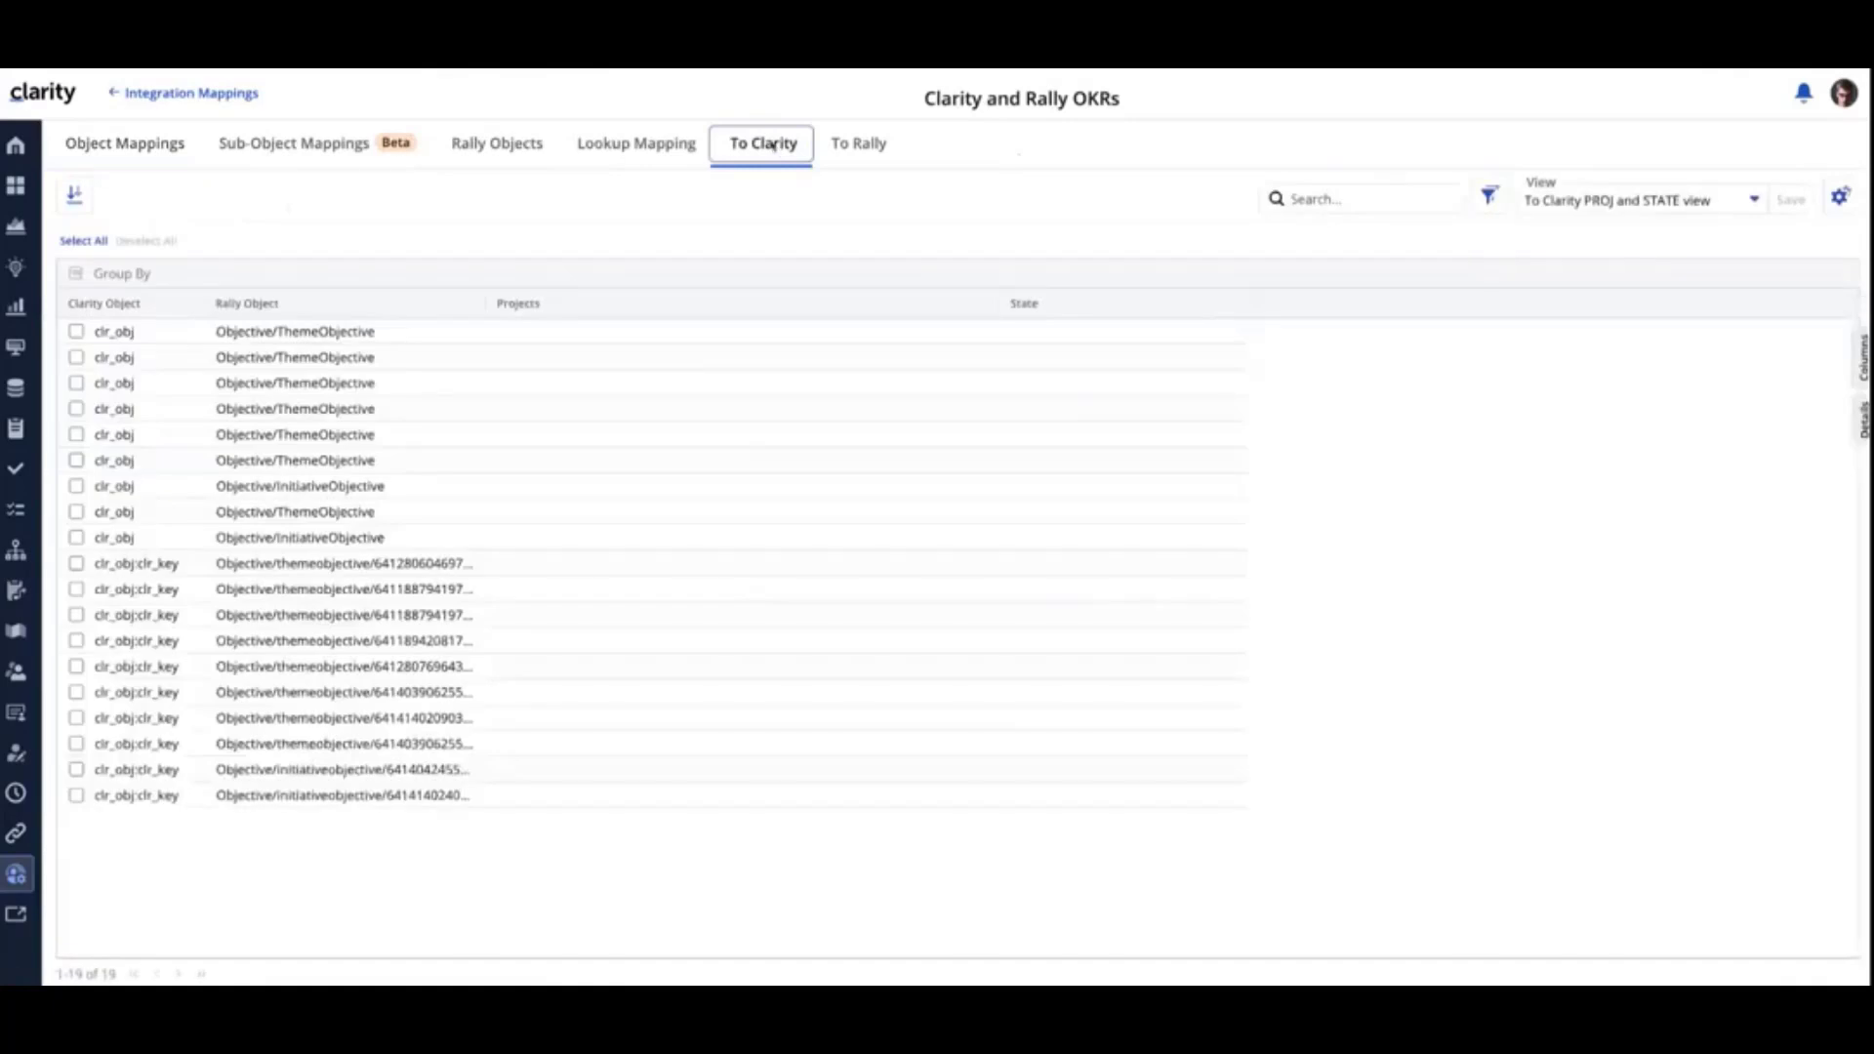
pyautogui.click(1754, 200)
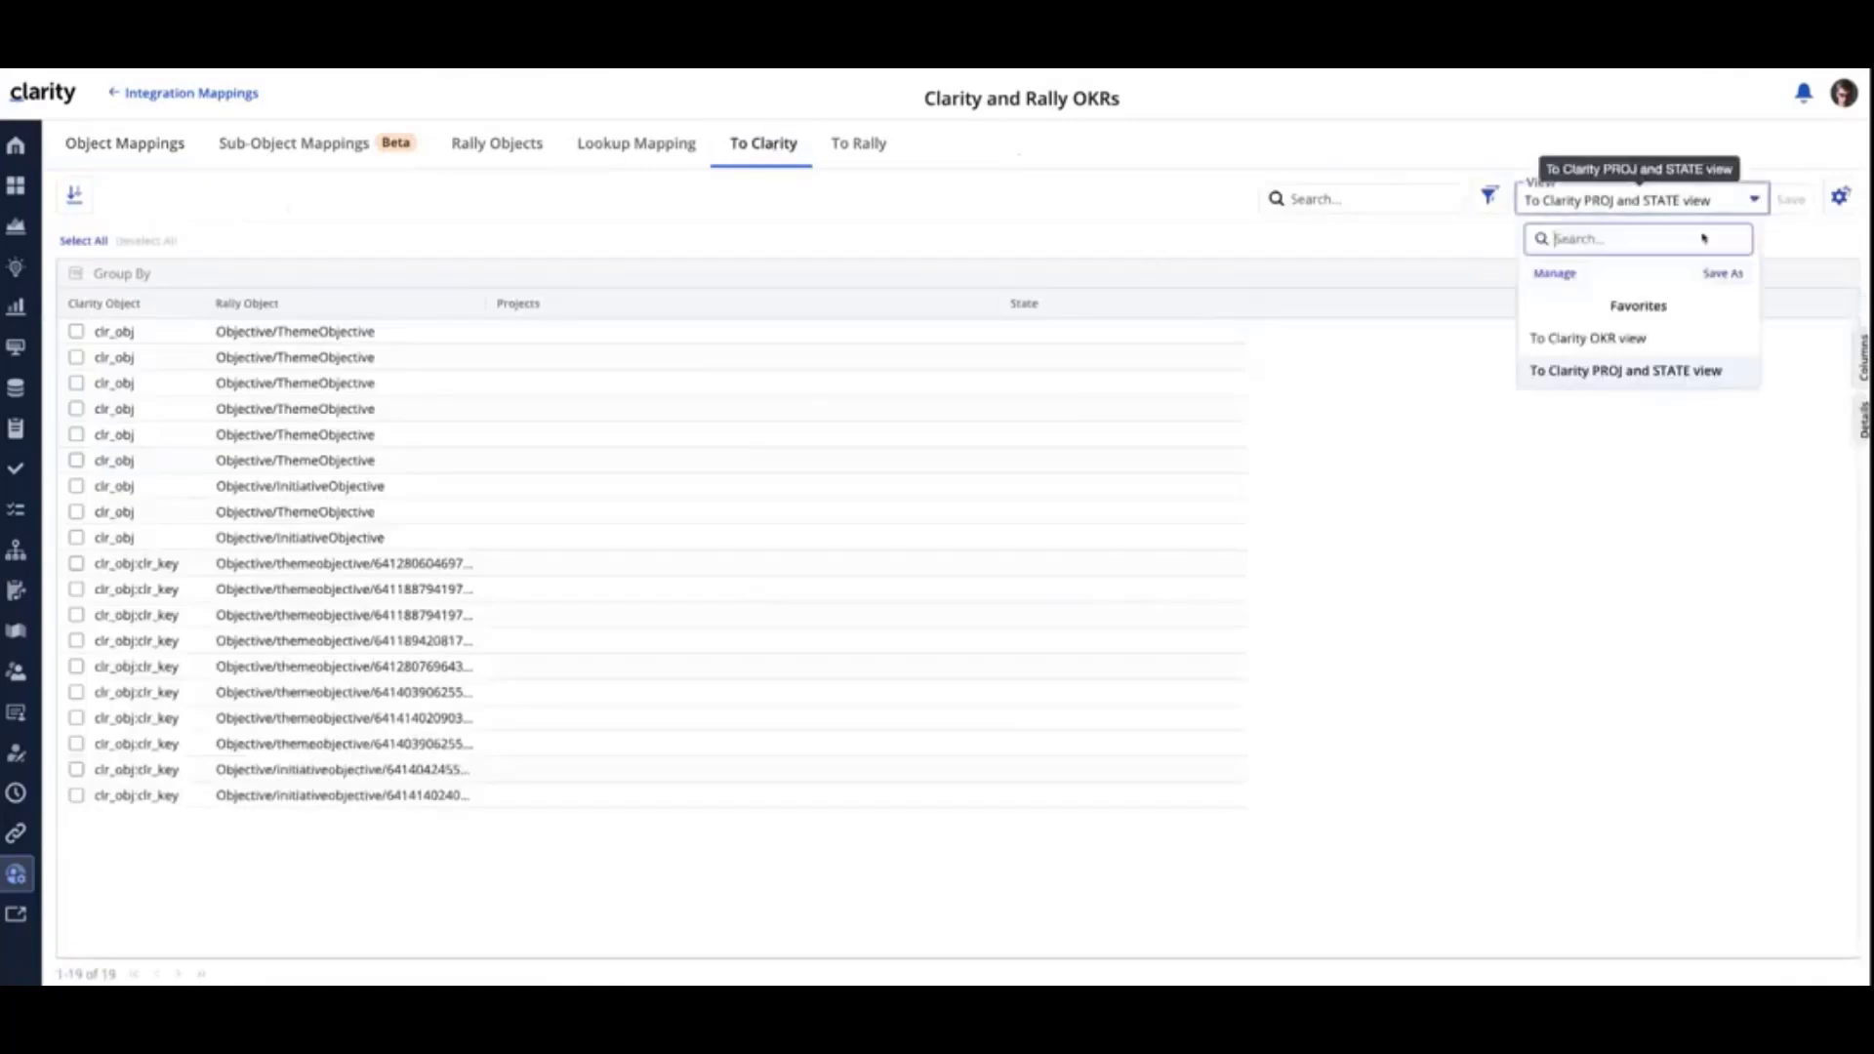
pyautogui.click(1637, 338)
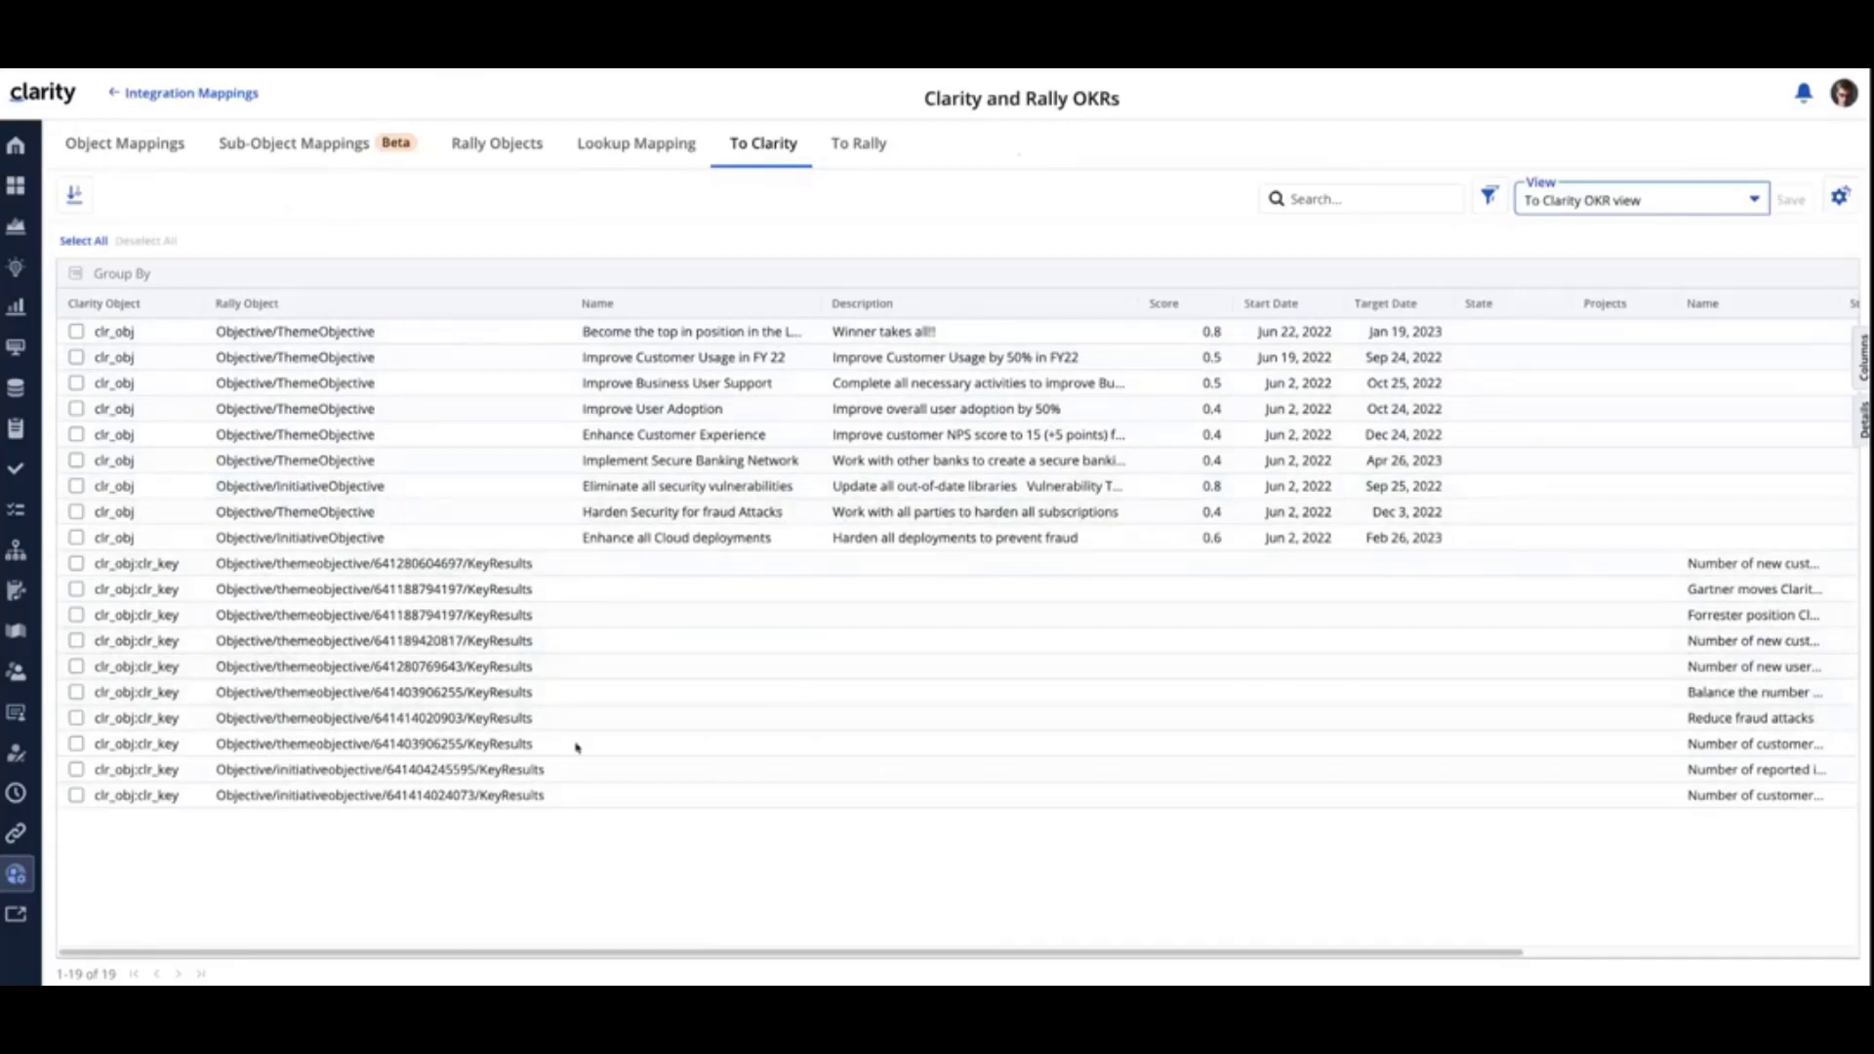
pyautogui.moveTo(629, 952); pyautogui.dragTo(993, 962)
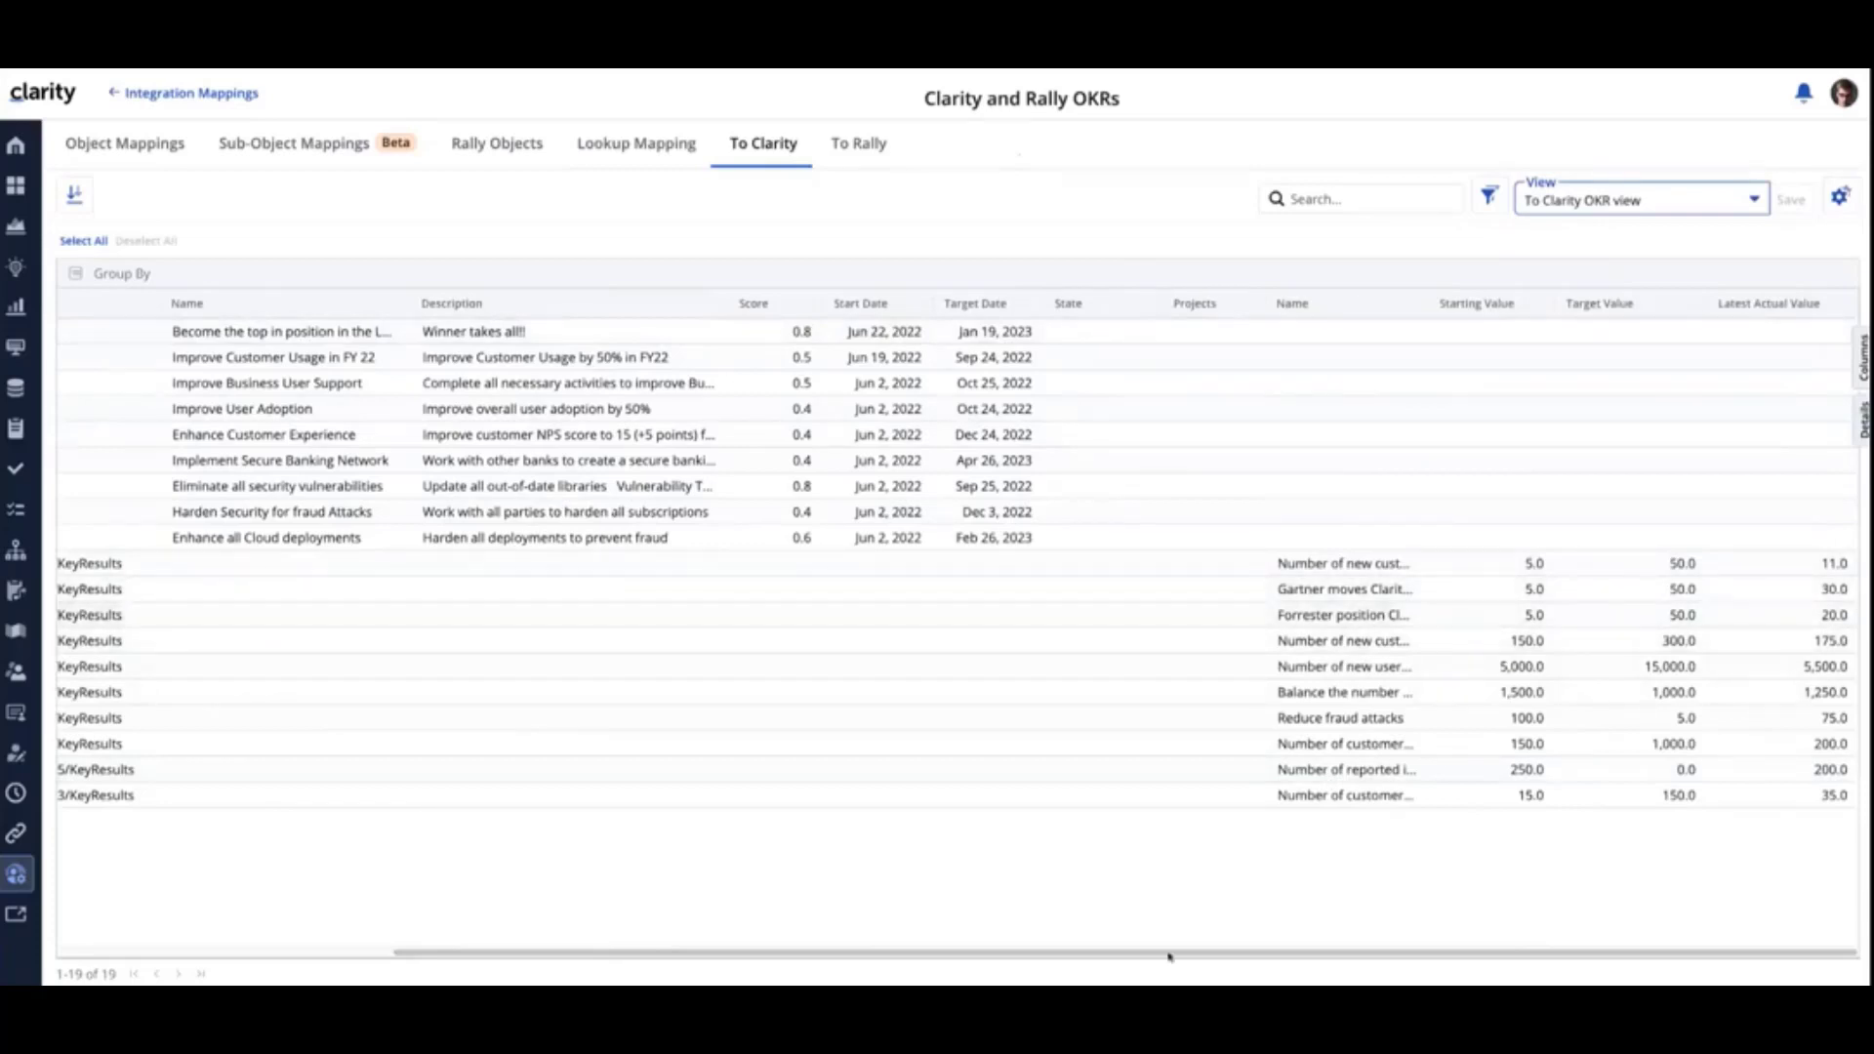
pyautogui.moveTo(1167, 952); pyautogui.dragTo(936, 947)
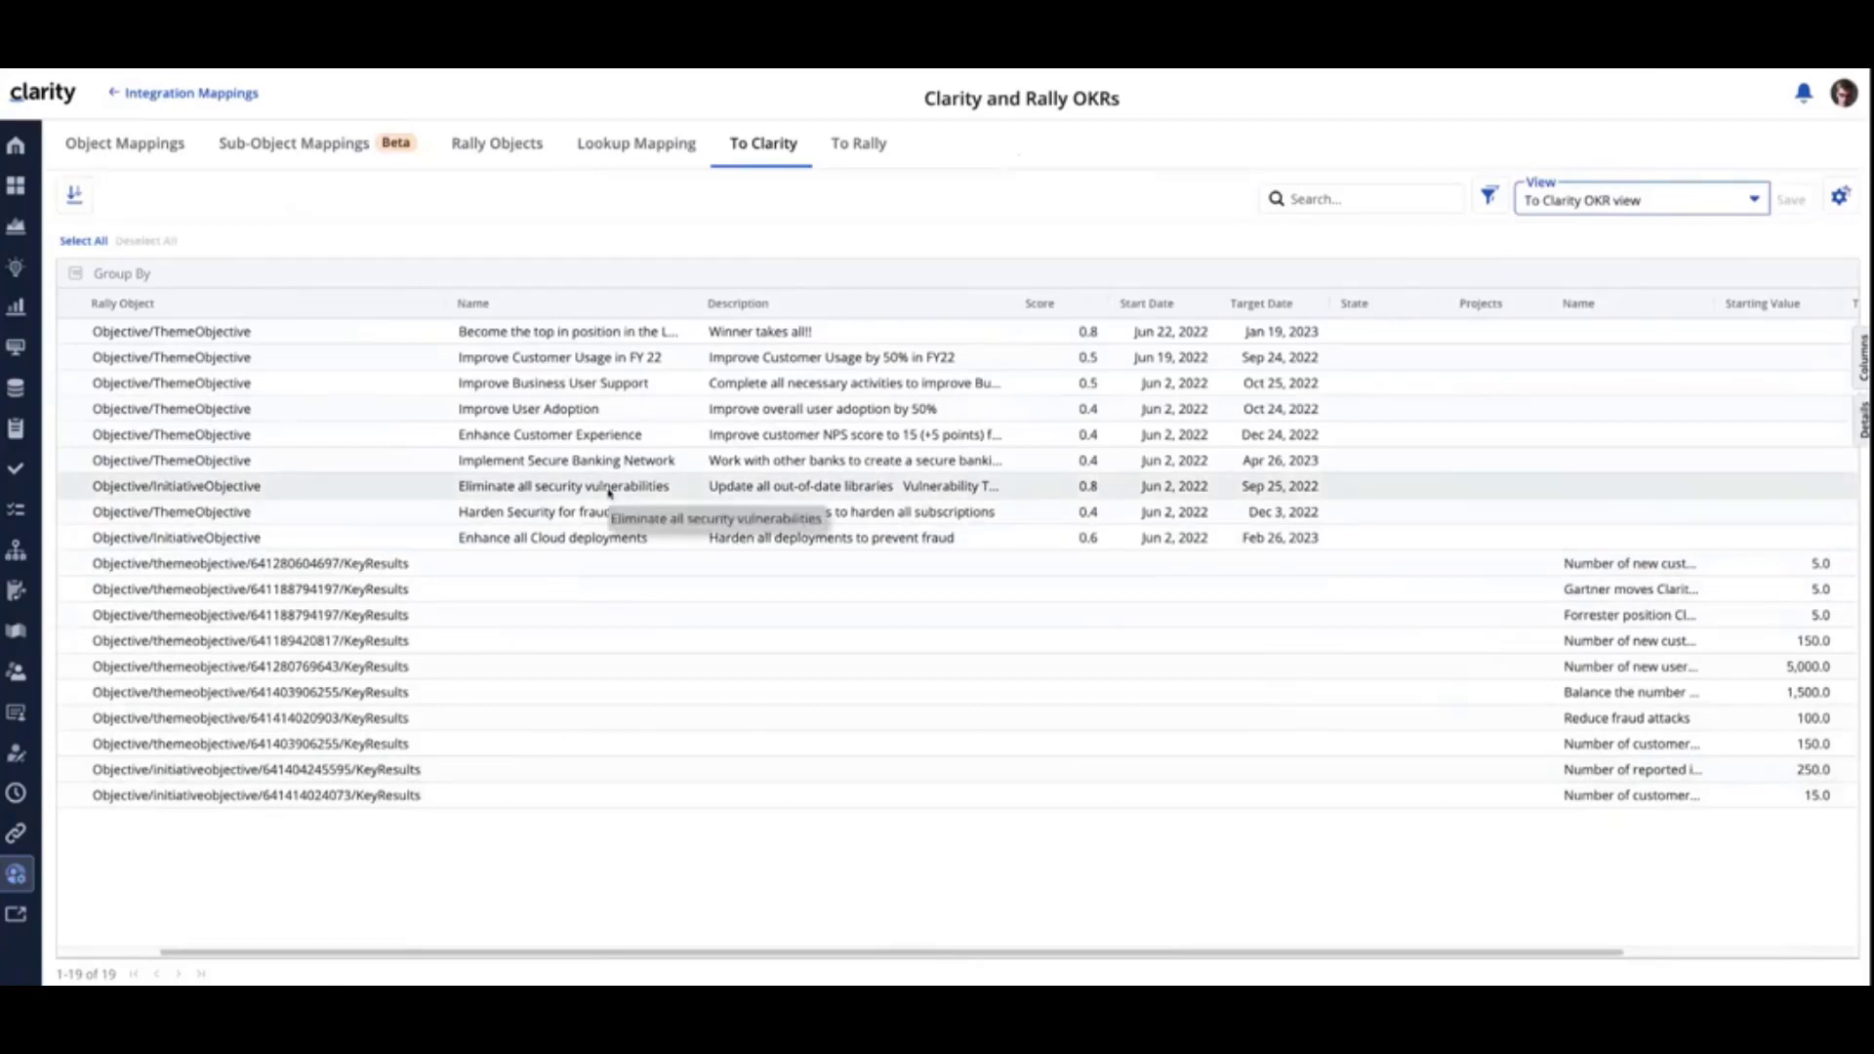
# - View the full rich-text descriptions of "Eliminate all security vulnerabilities" and "Enhance all Cloud deployments", highlighting the former's opening sentence
pyautogui.doubleClick(832, 491)
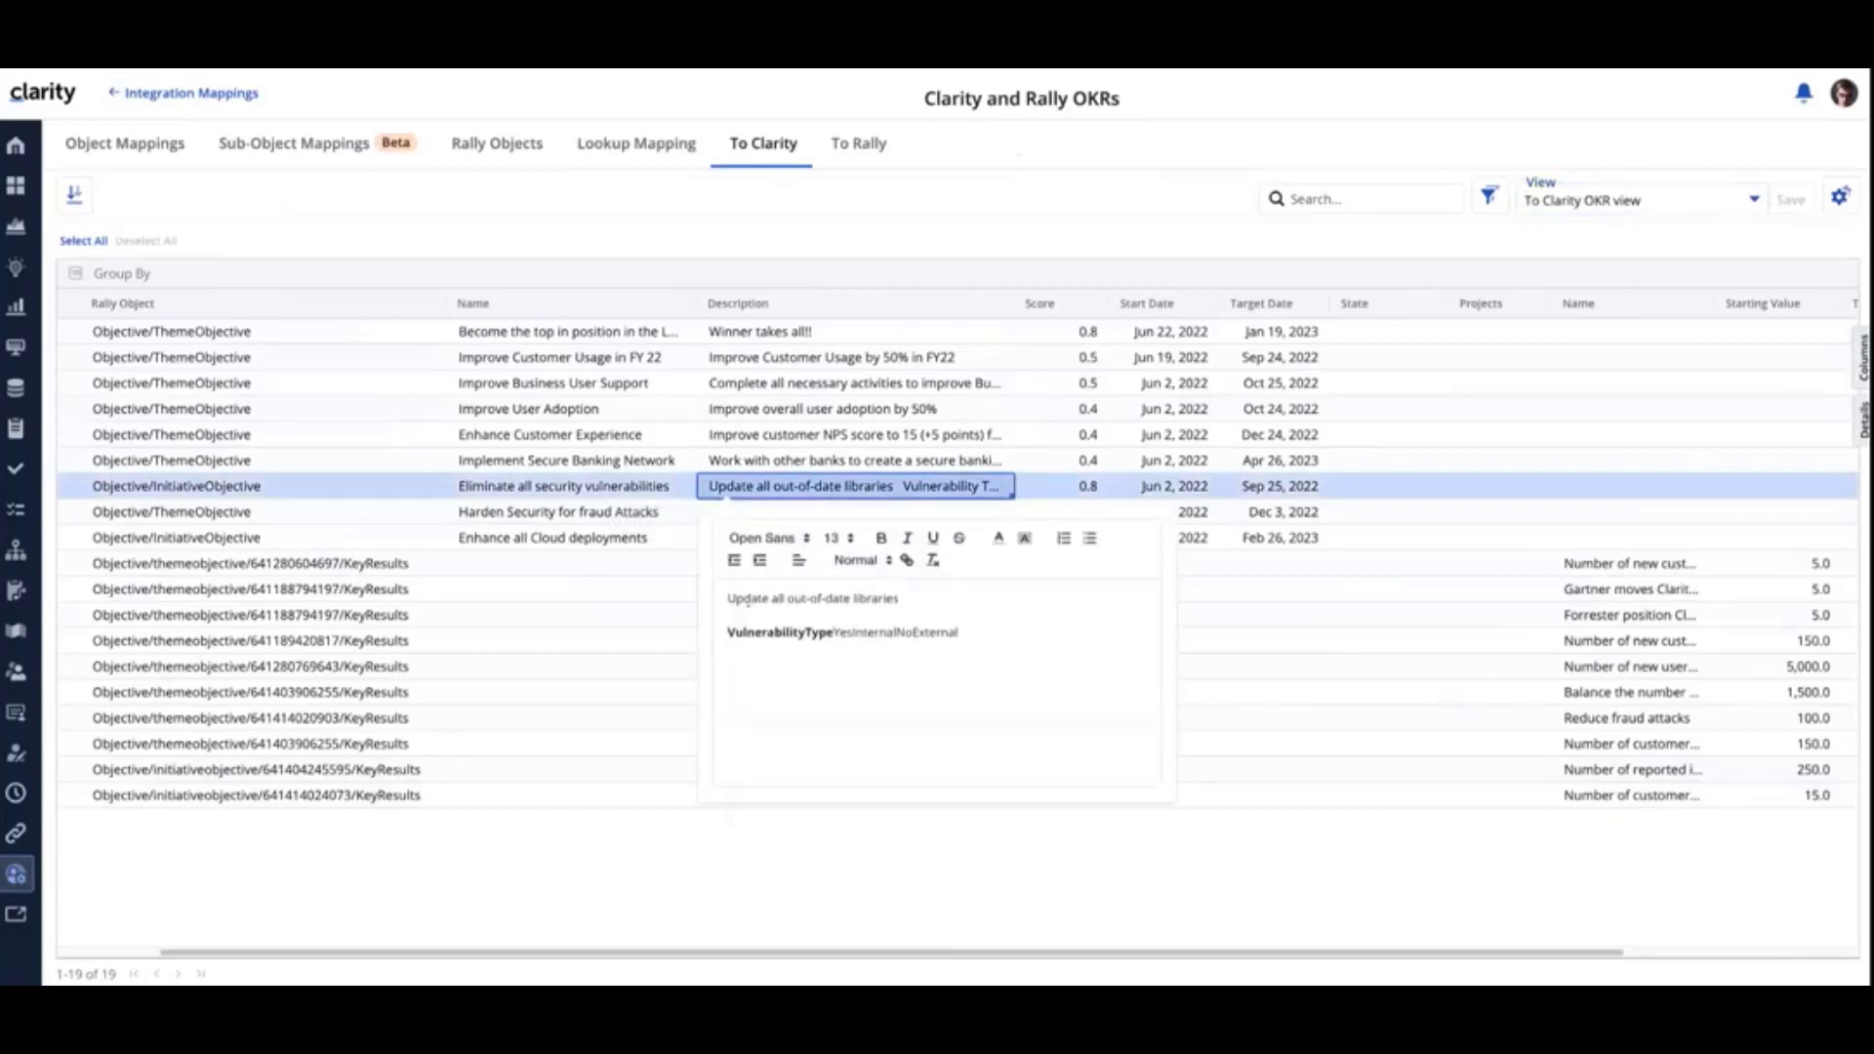
pyautogui.moveTo(727, 599); pyautogui.dragTo(900, 600)
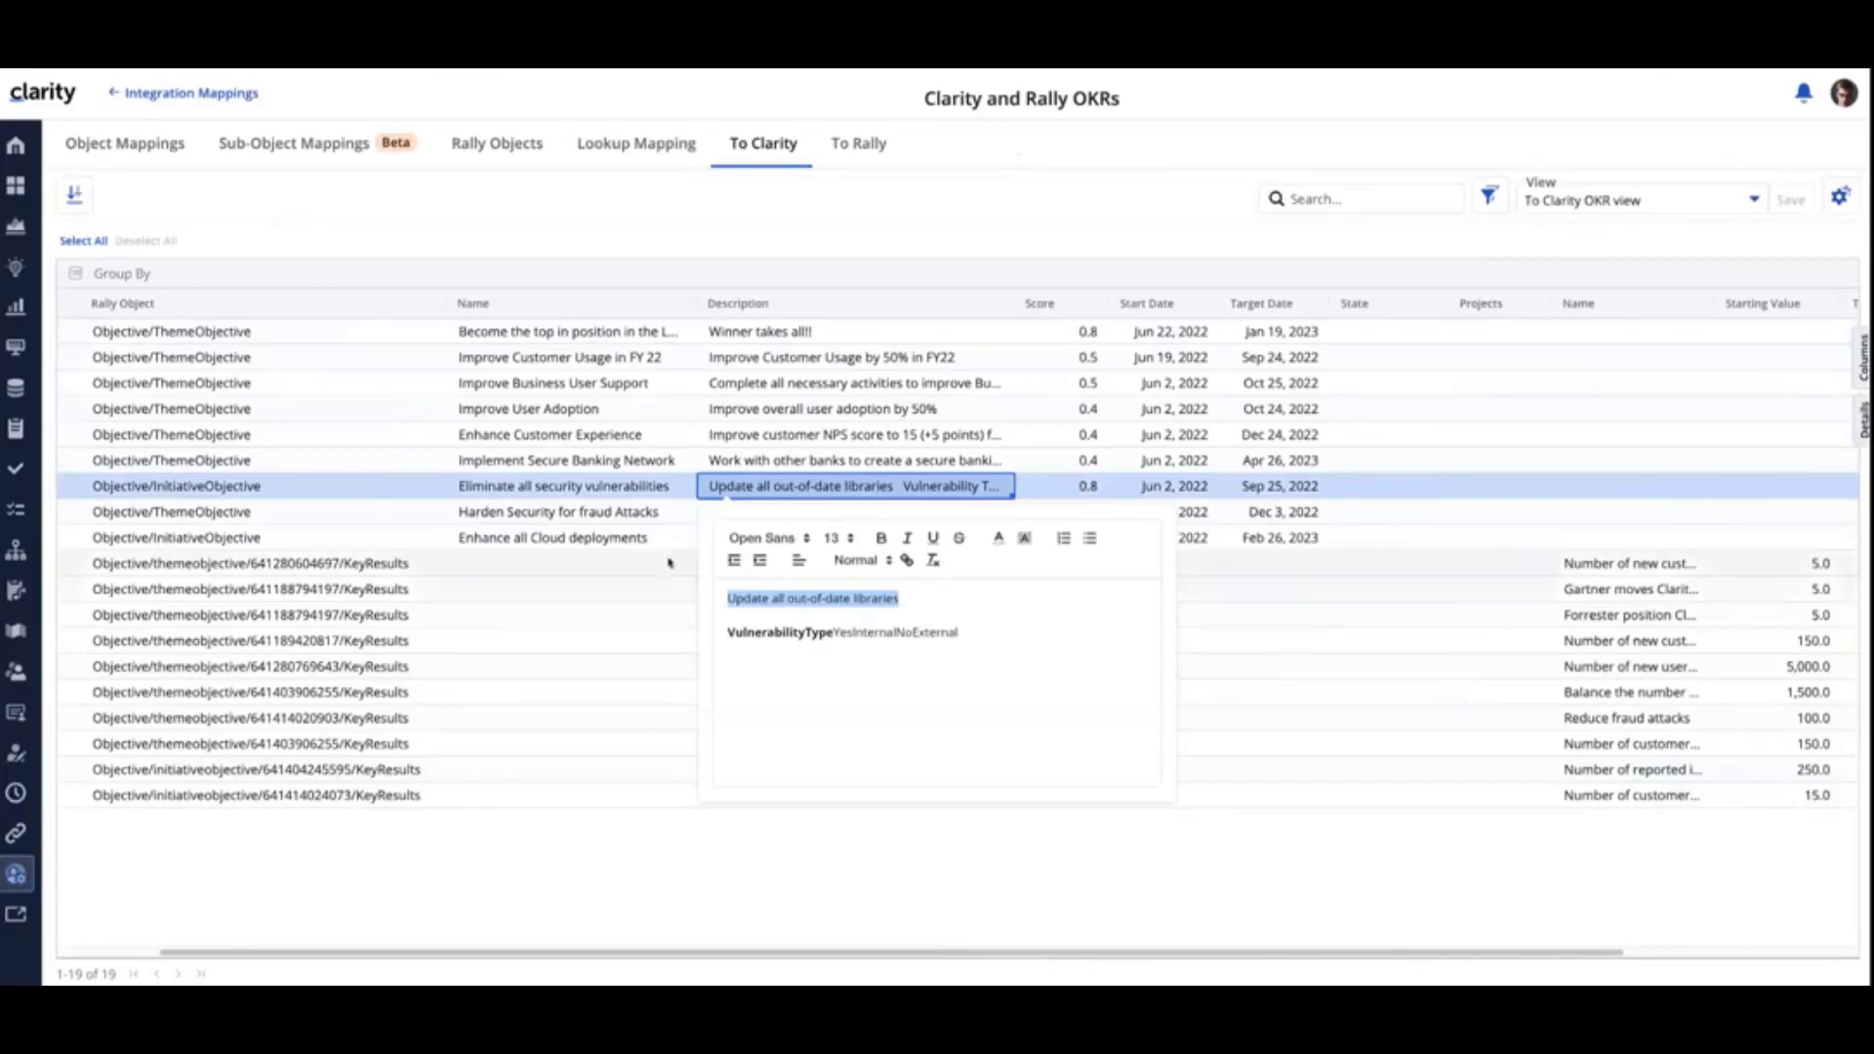
pyautogui.click(703, 539)
pyautogui.click(764, 540)
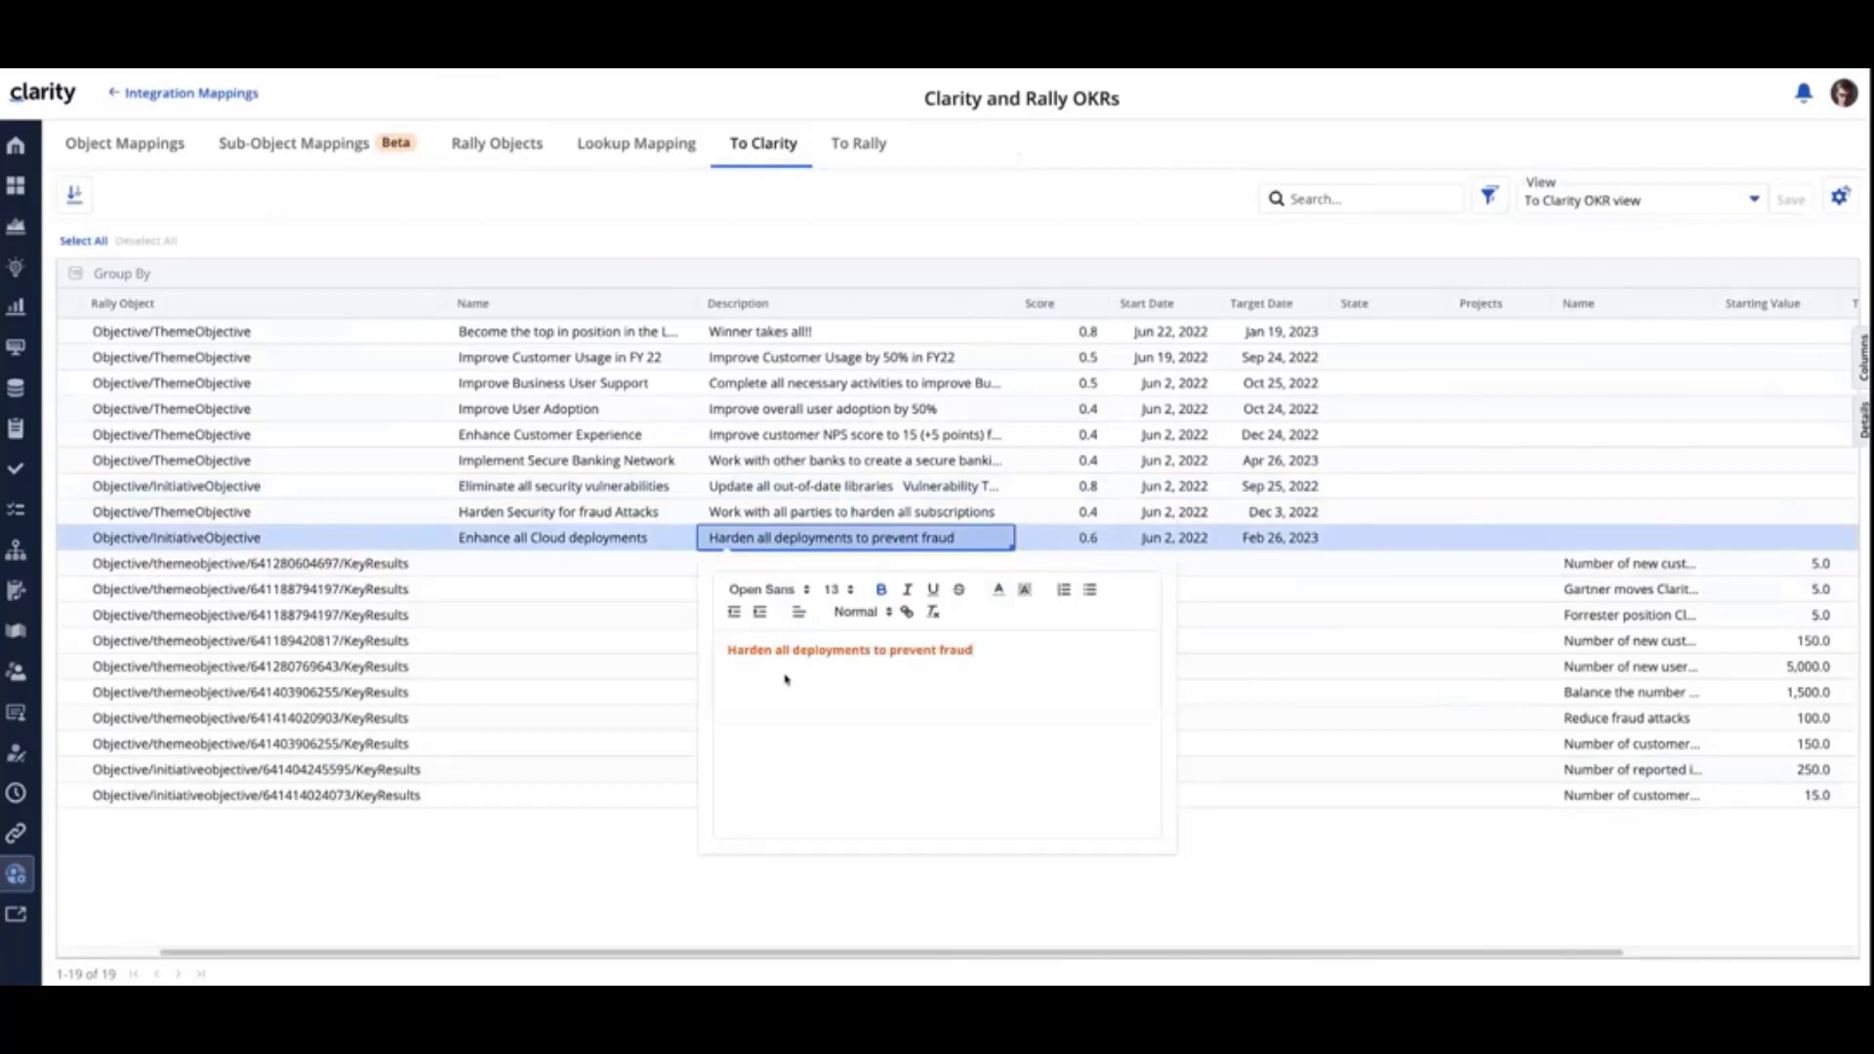
pyautogui.click(630, 619)
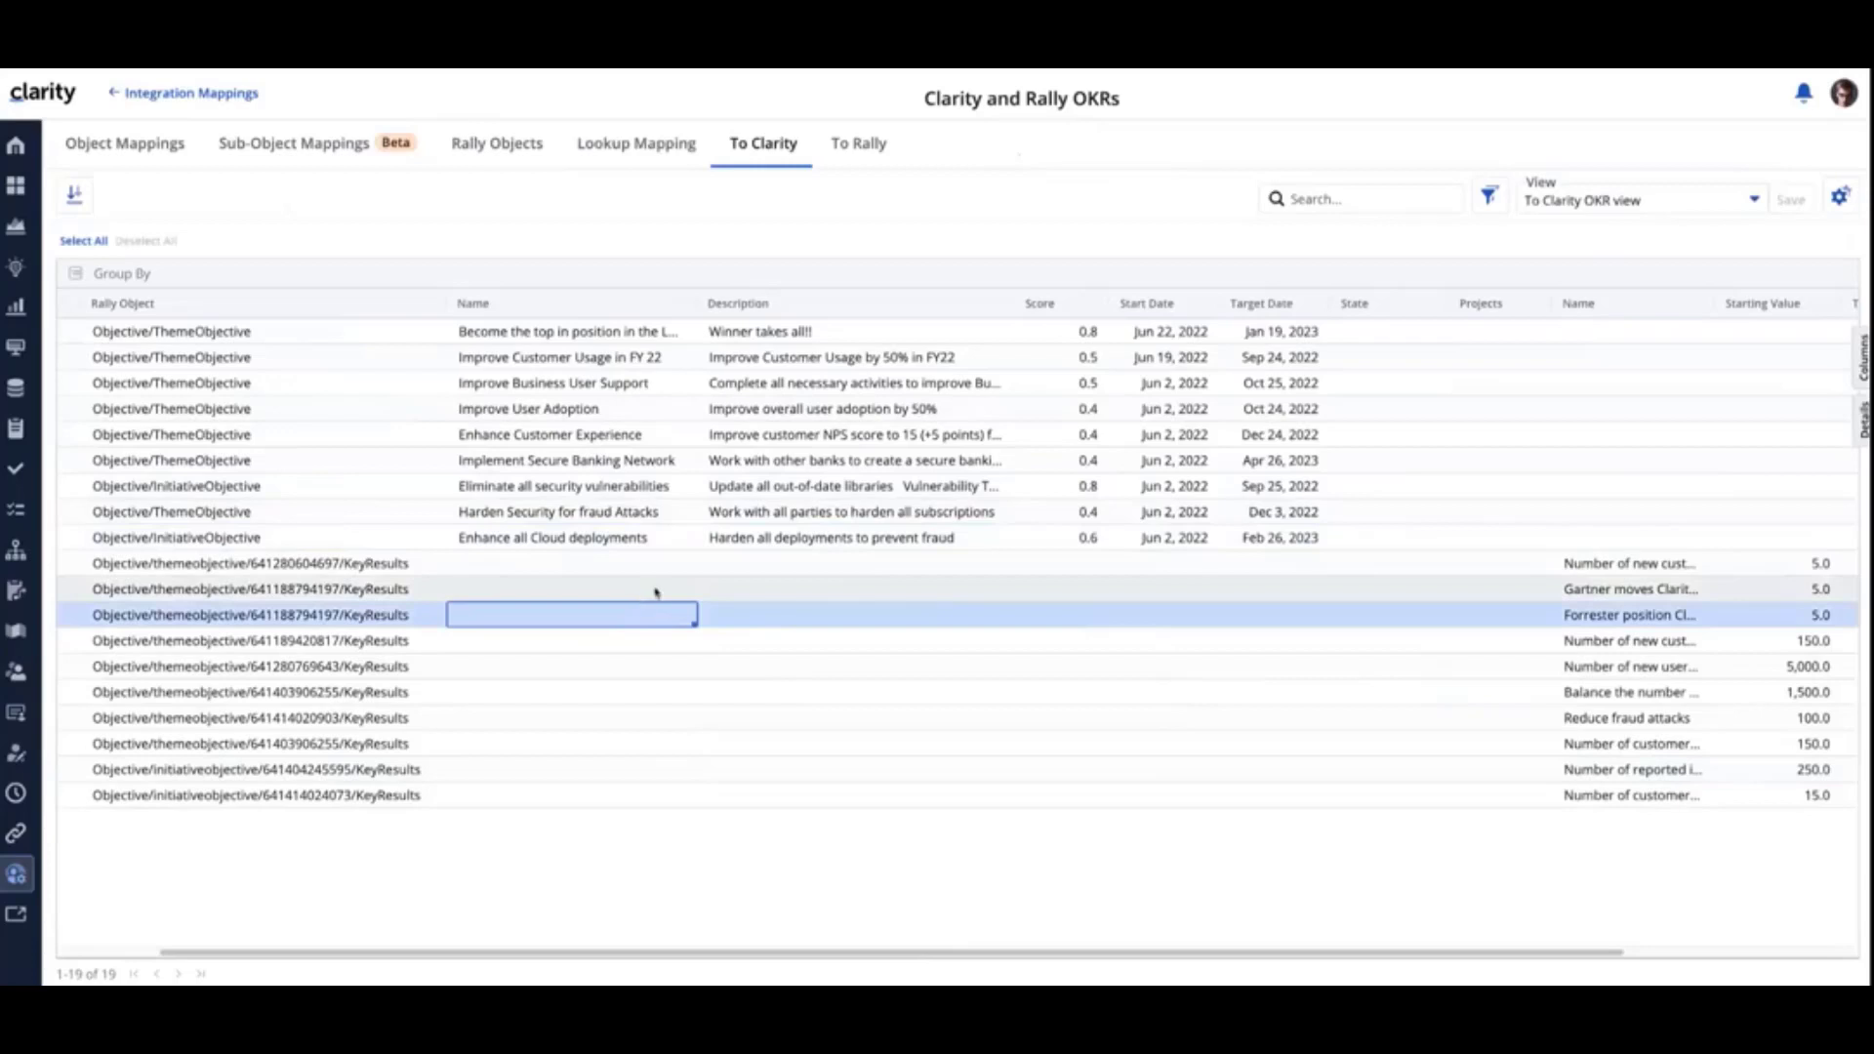
# - Compare the description formatting of the security vulnerabilities objective with that of the Cloud deployments objective, and close the description editor
pyautogui.doubleClick(751, 487)
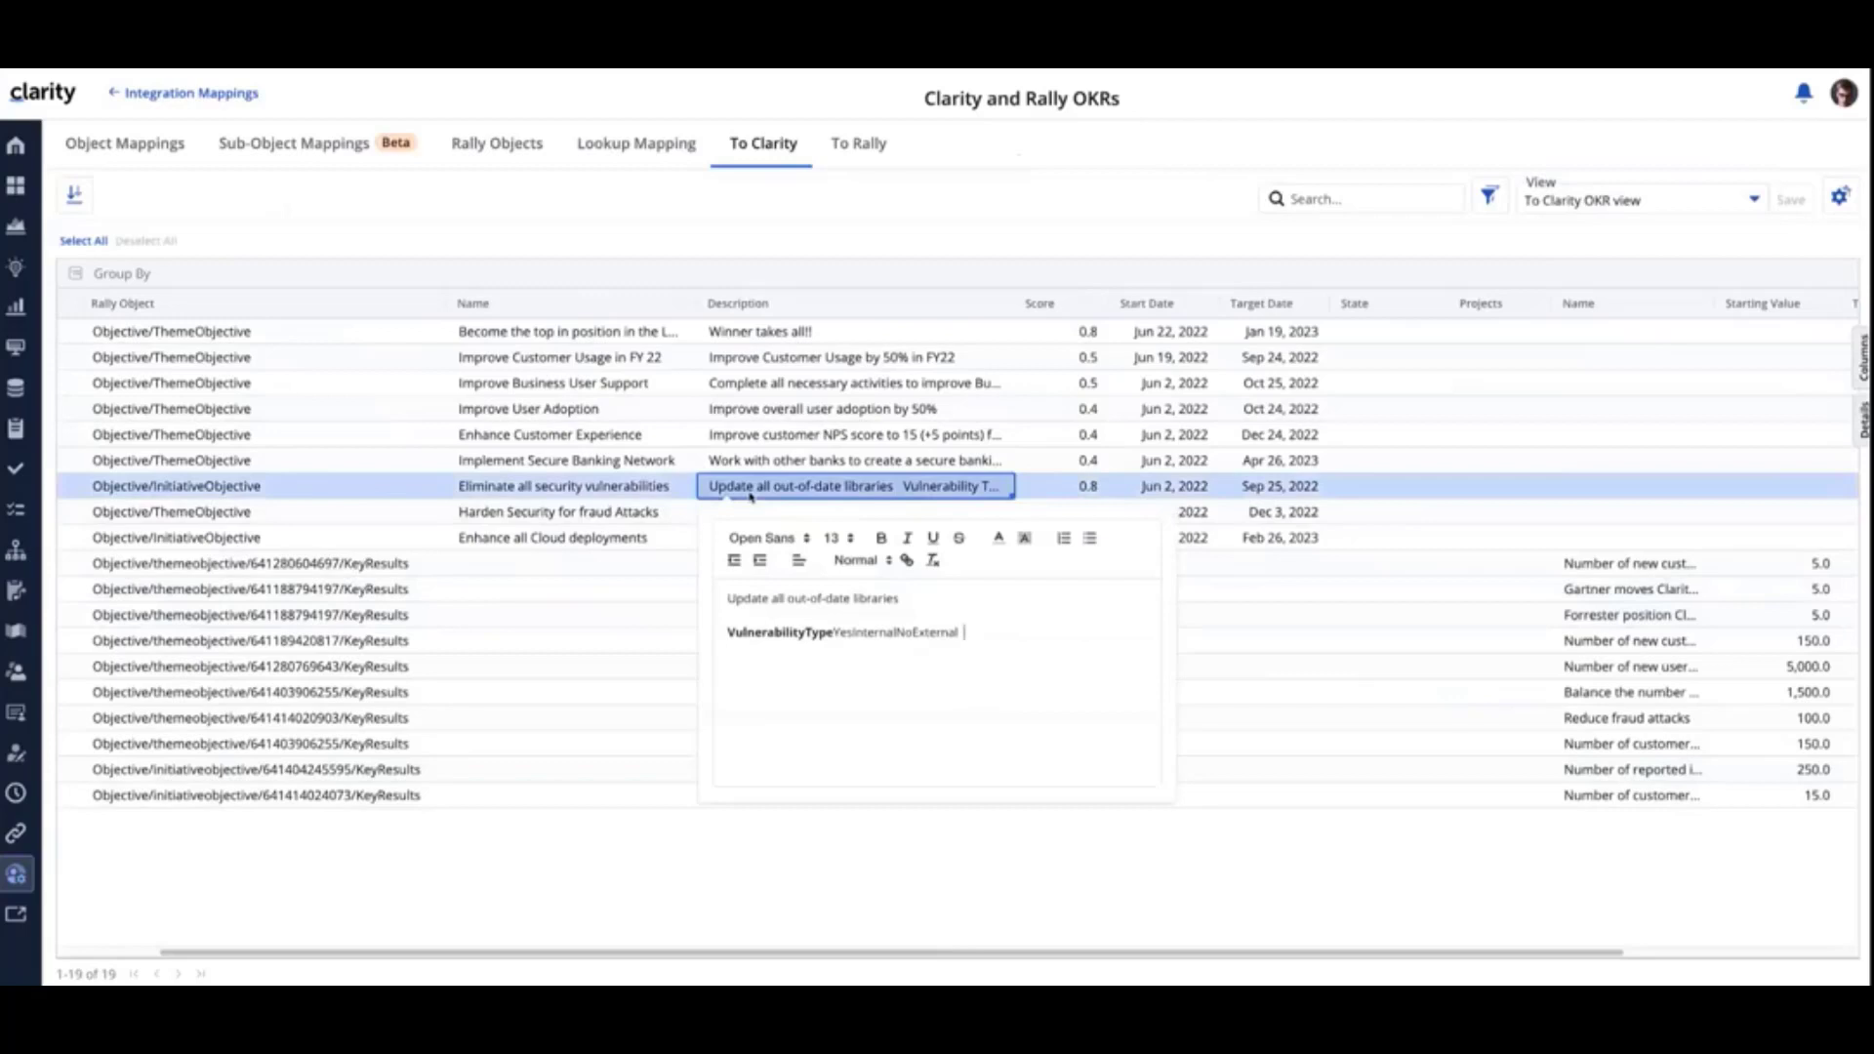
pyautogui.click(750, 538)
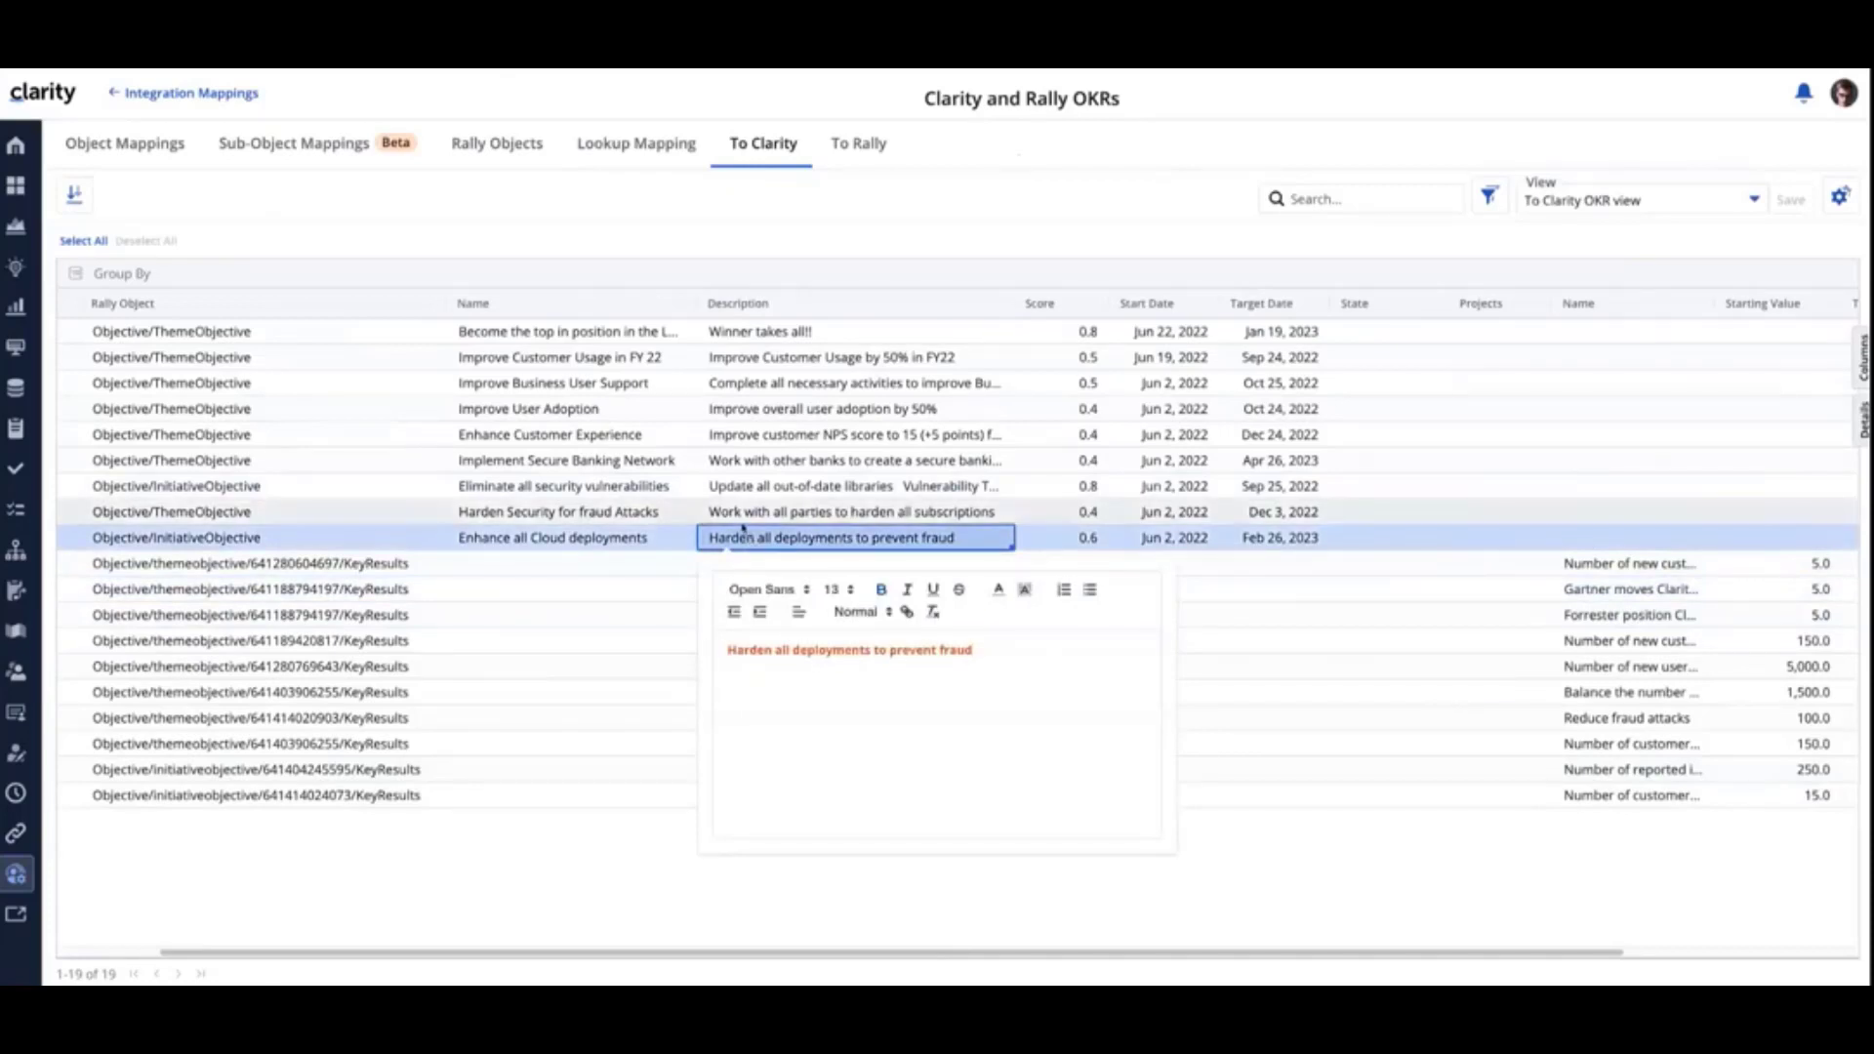
pyautogui.click(628, 636)
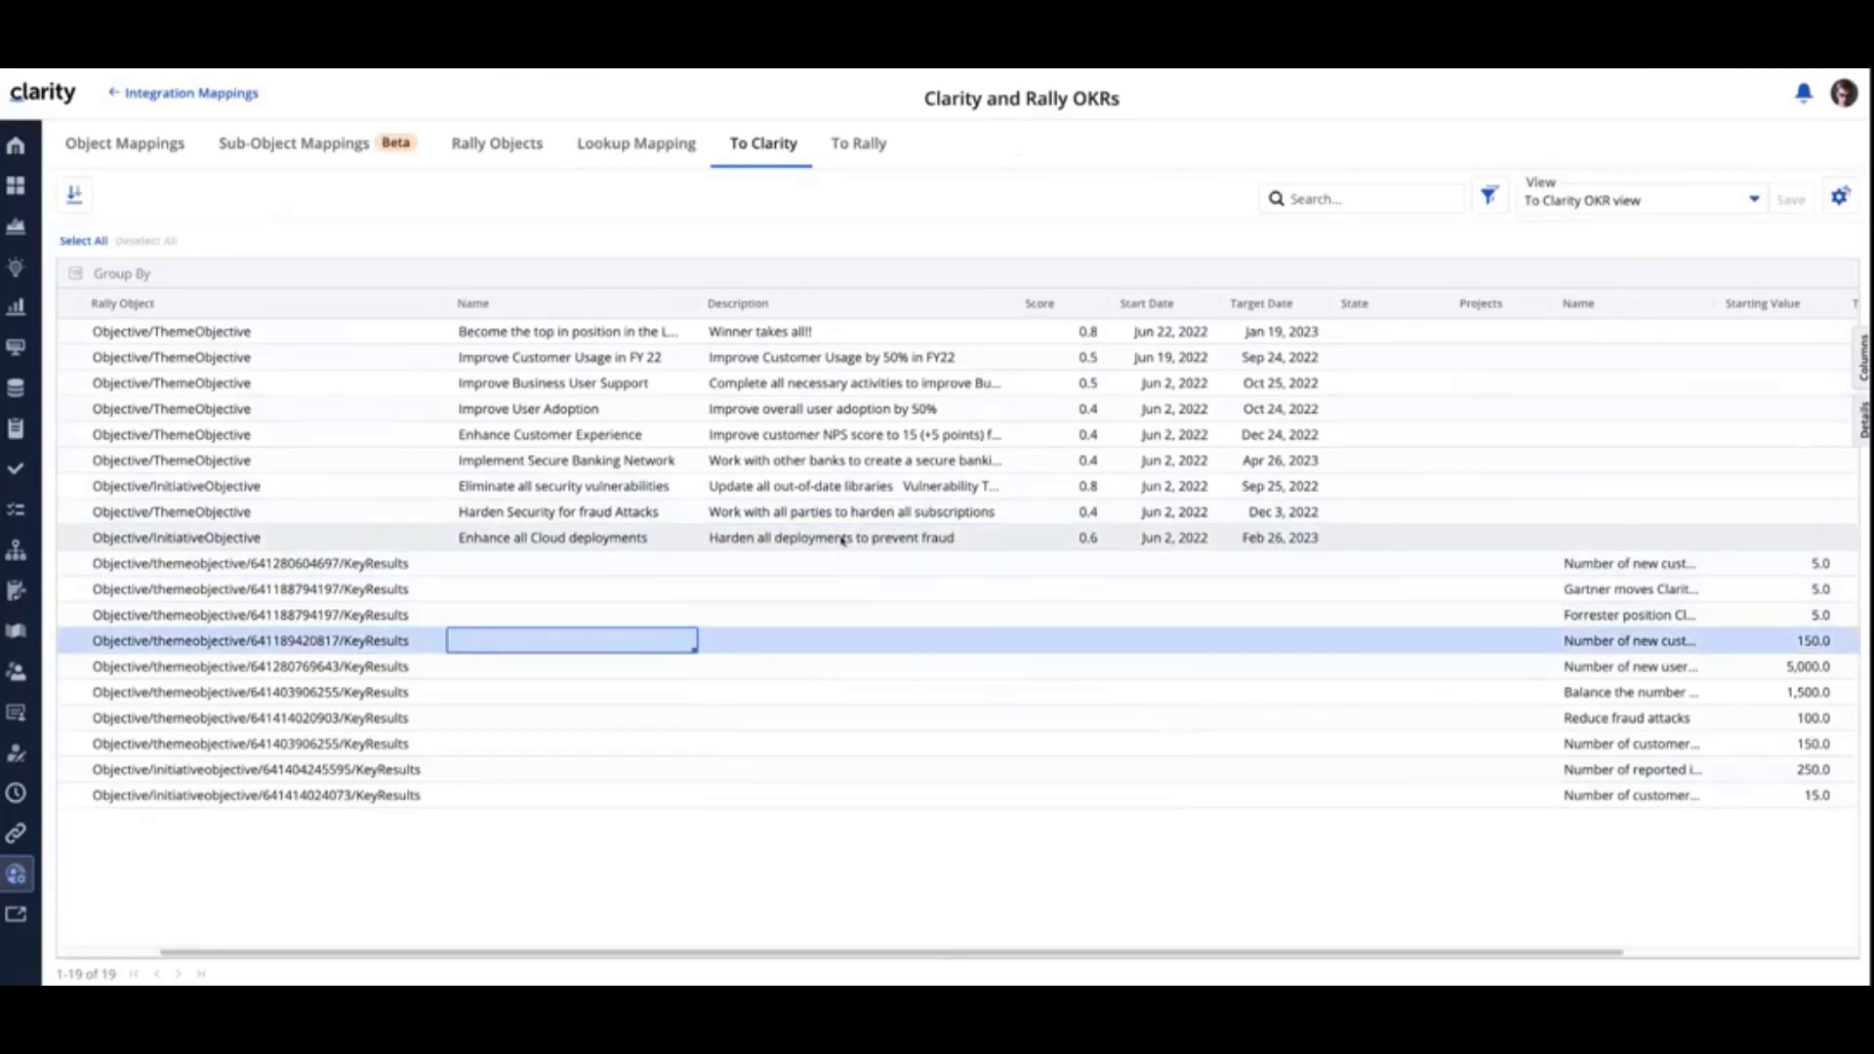
pyautogui.click(810, 493)
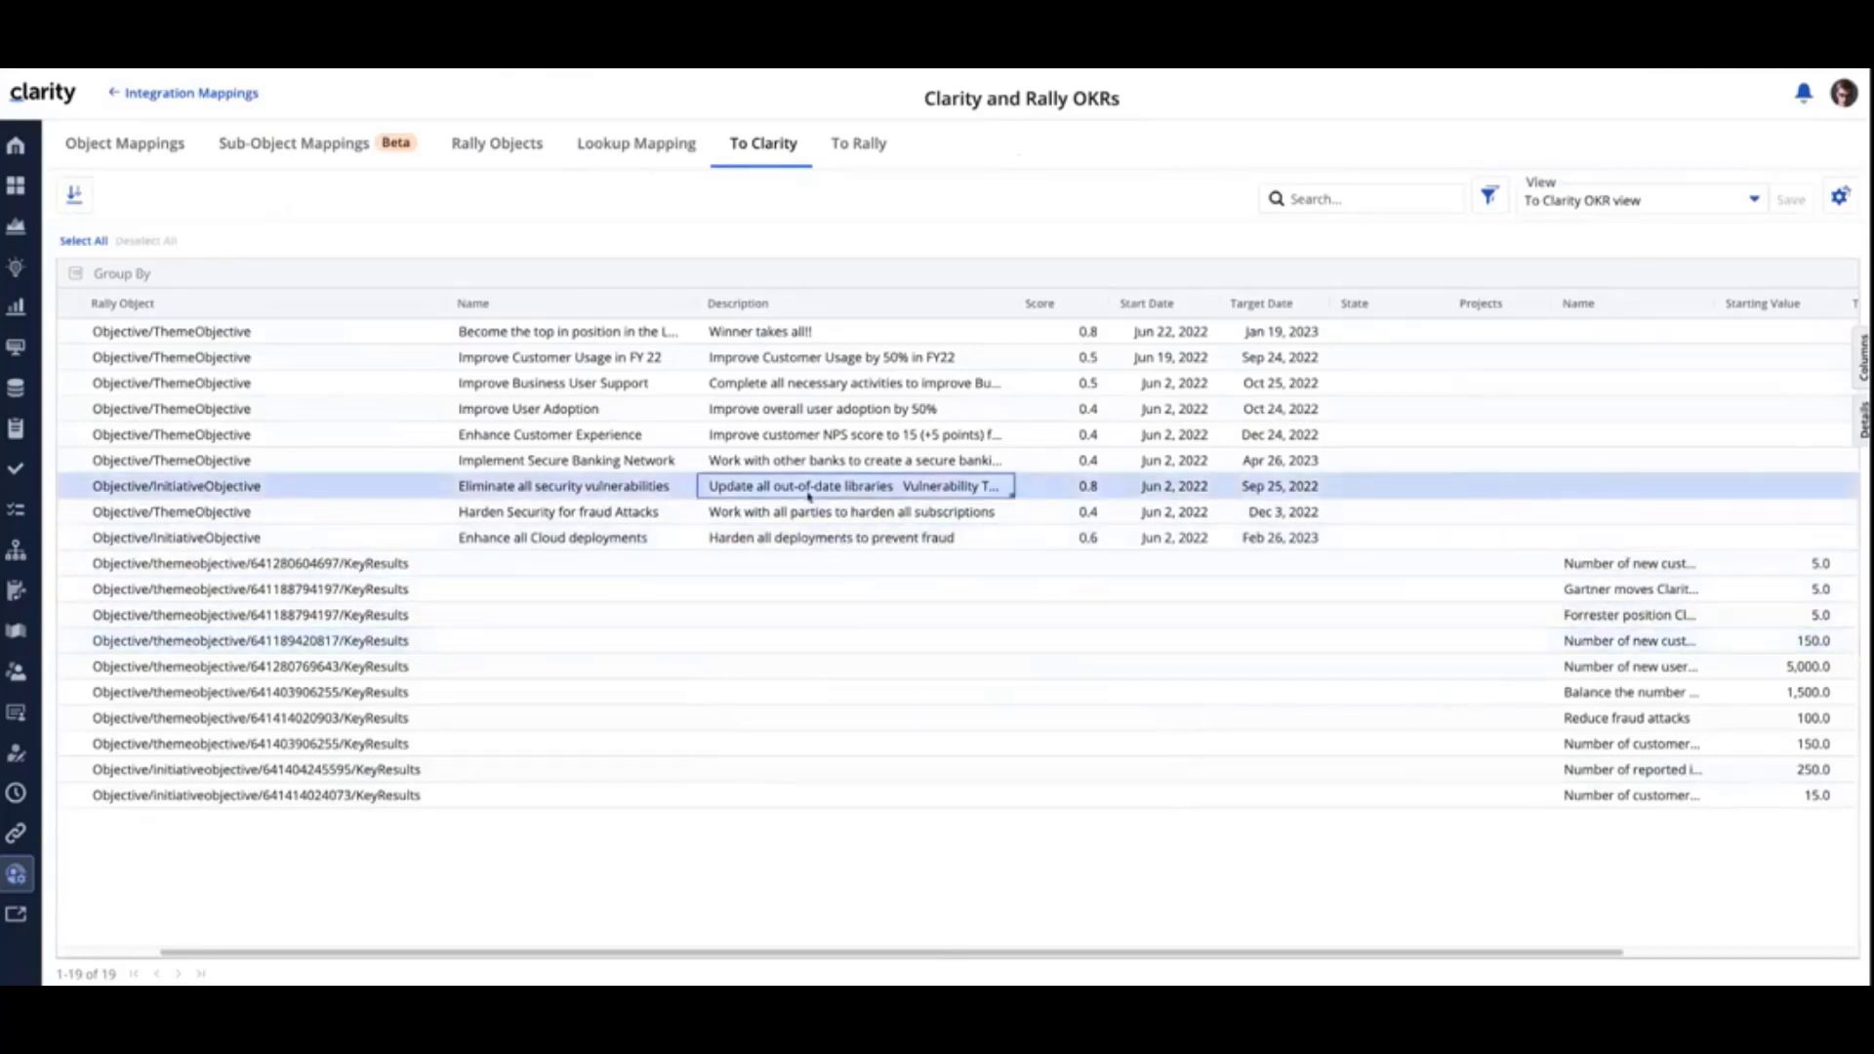
pyautogui.click(809, 496)
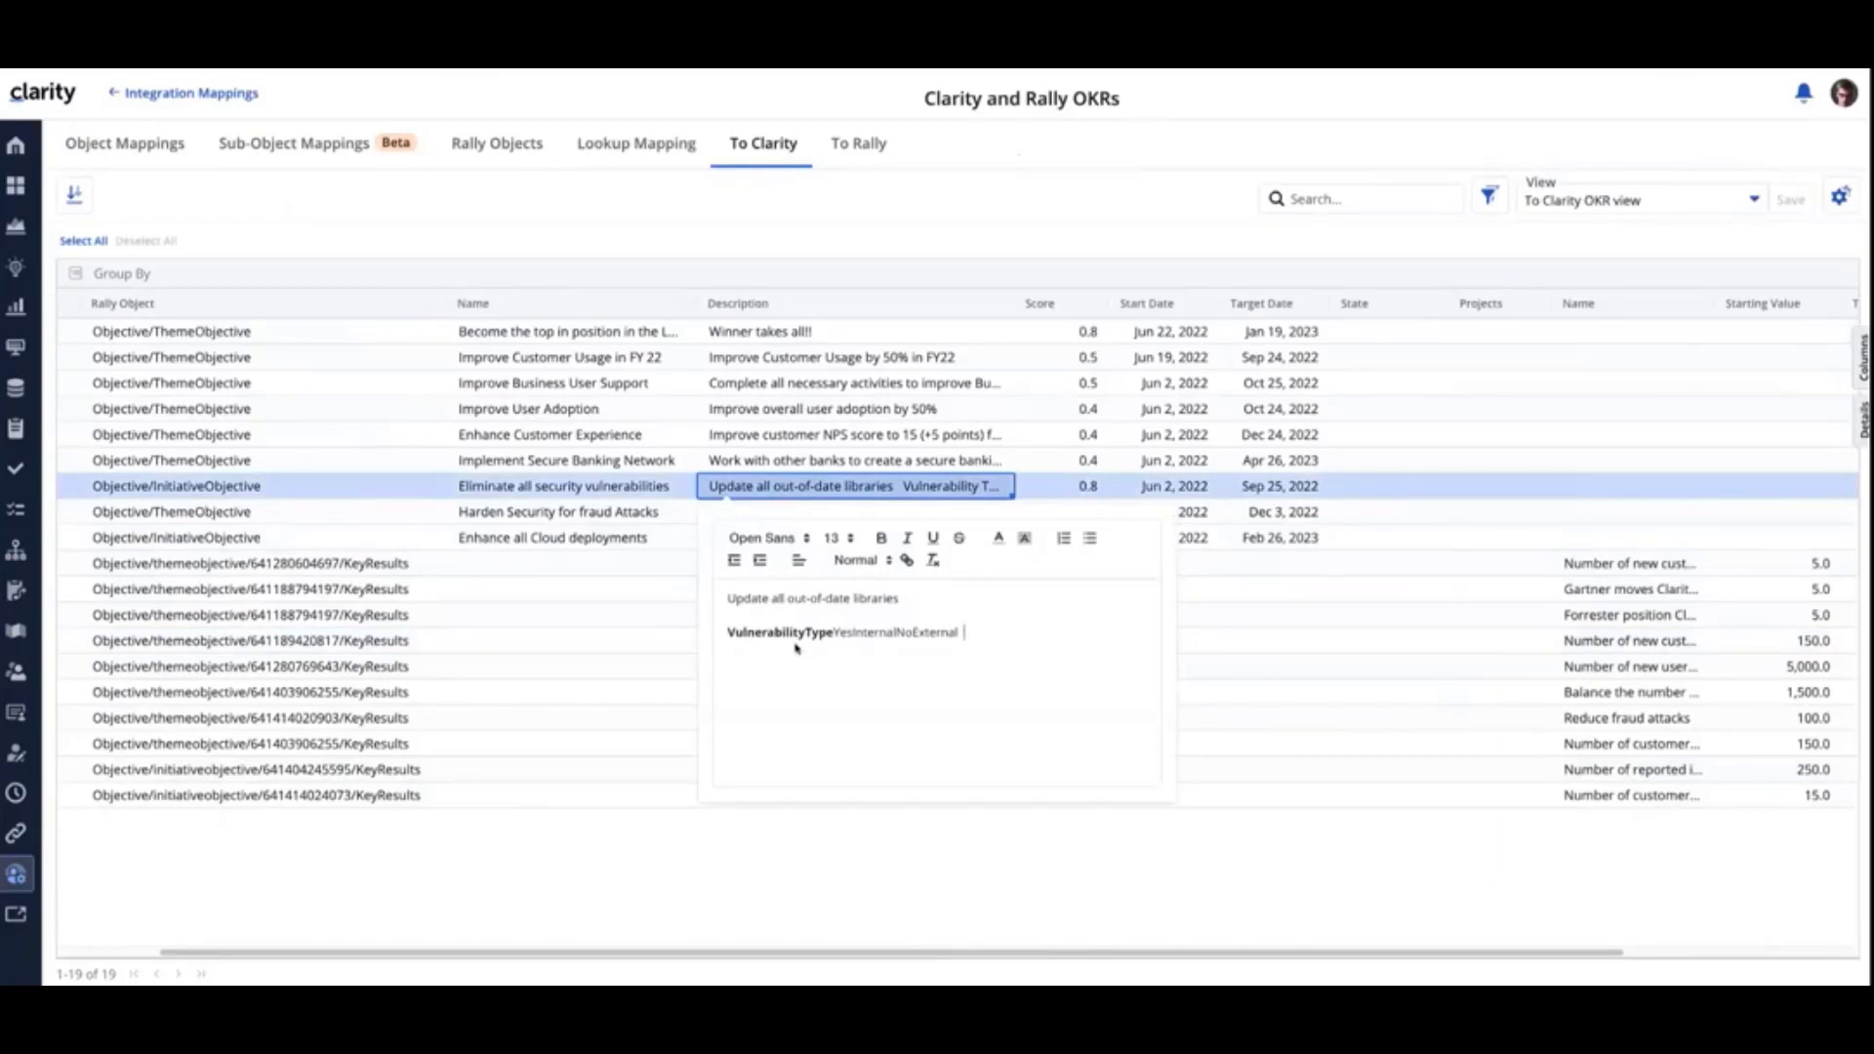
pyautogui.click(580, 645)
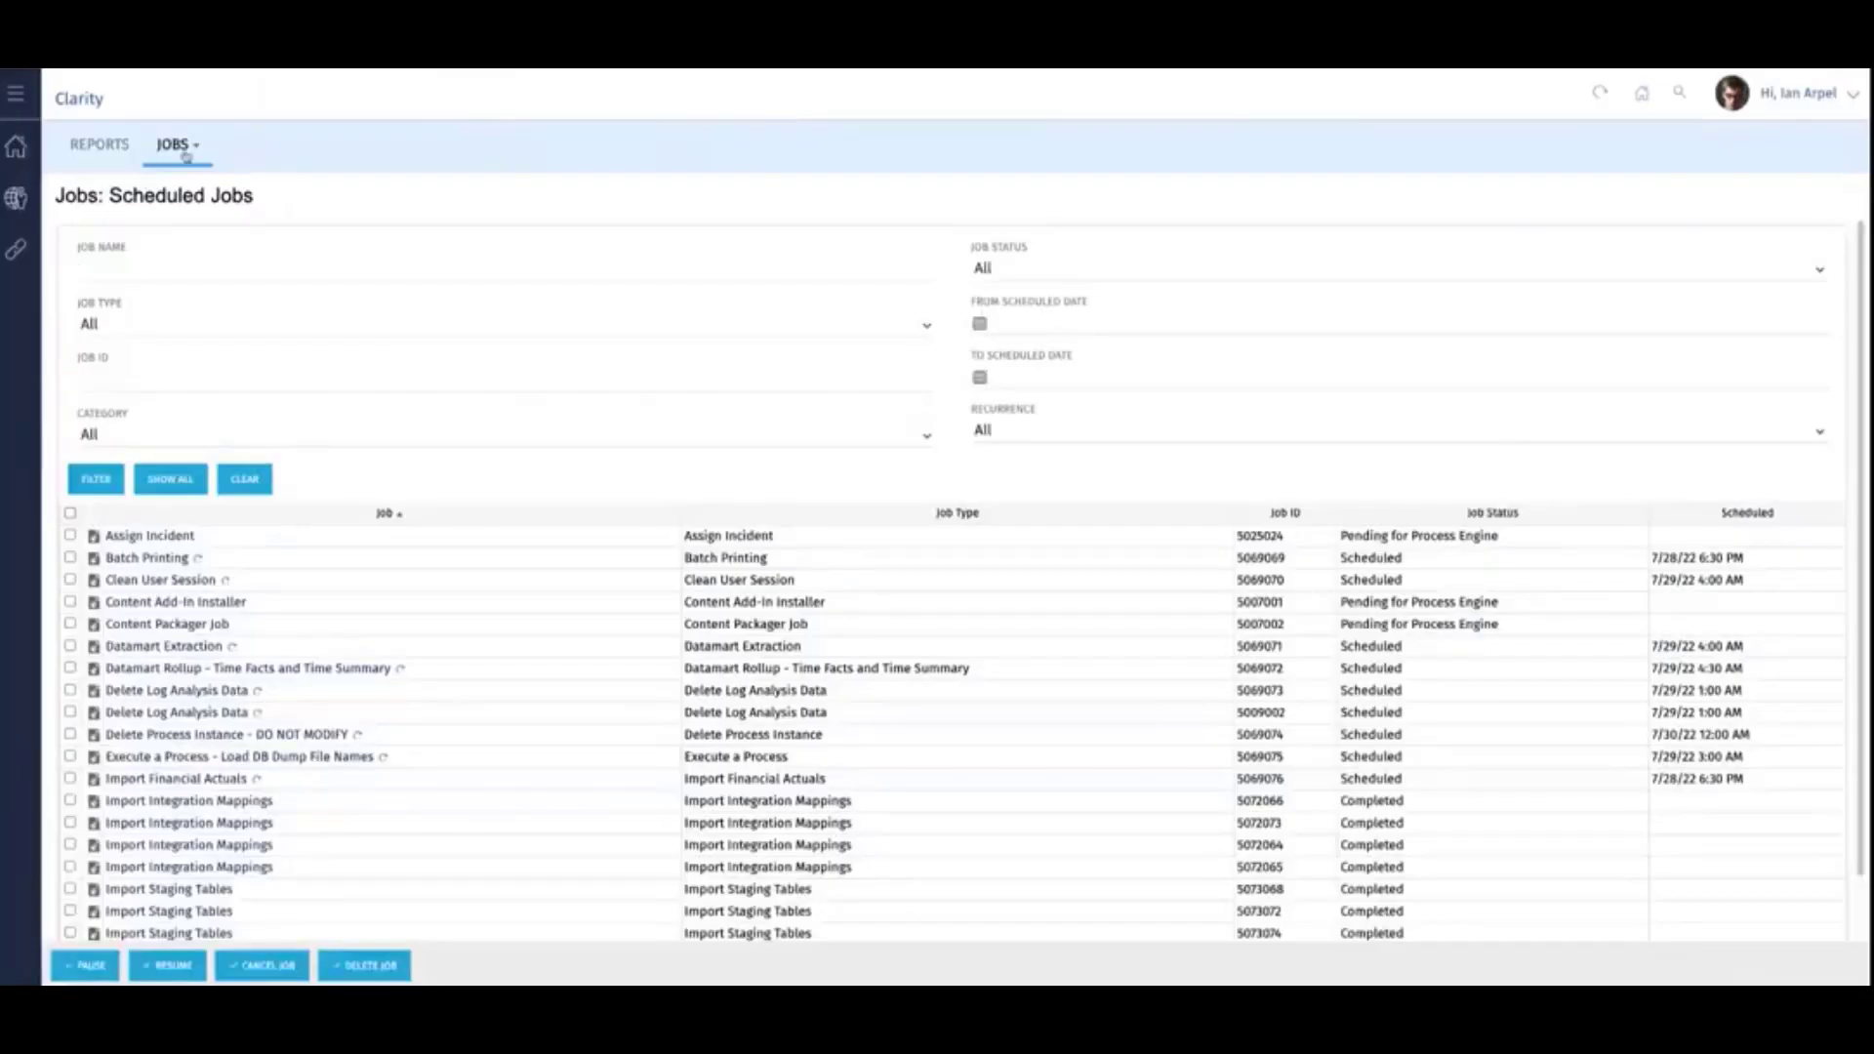
# - Open the Import Staging Tables run in the jobs log and examine the last page of its log entries
pyautogui.click(176, 145)
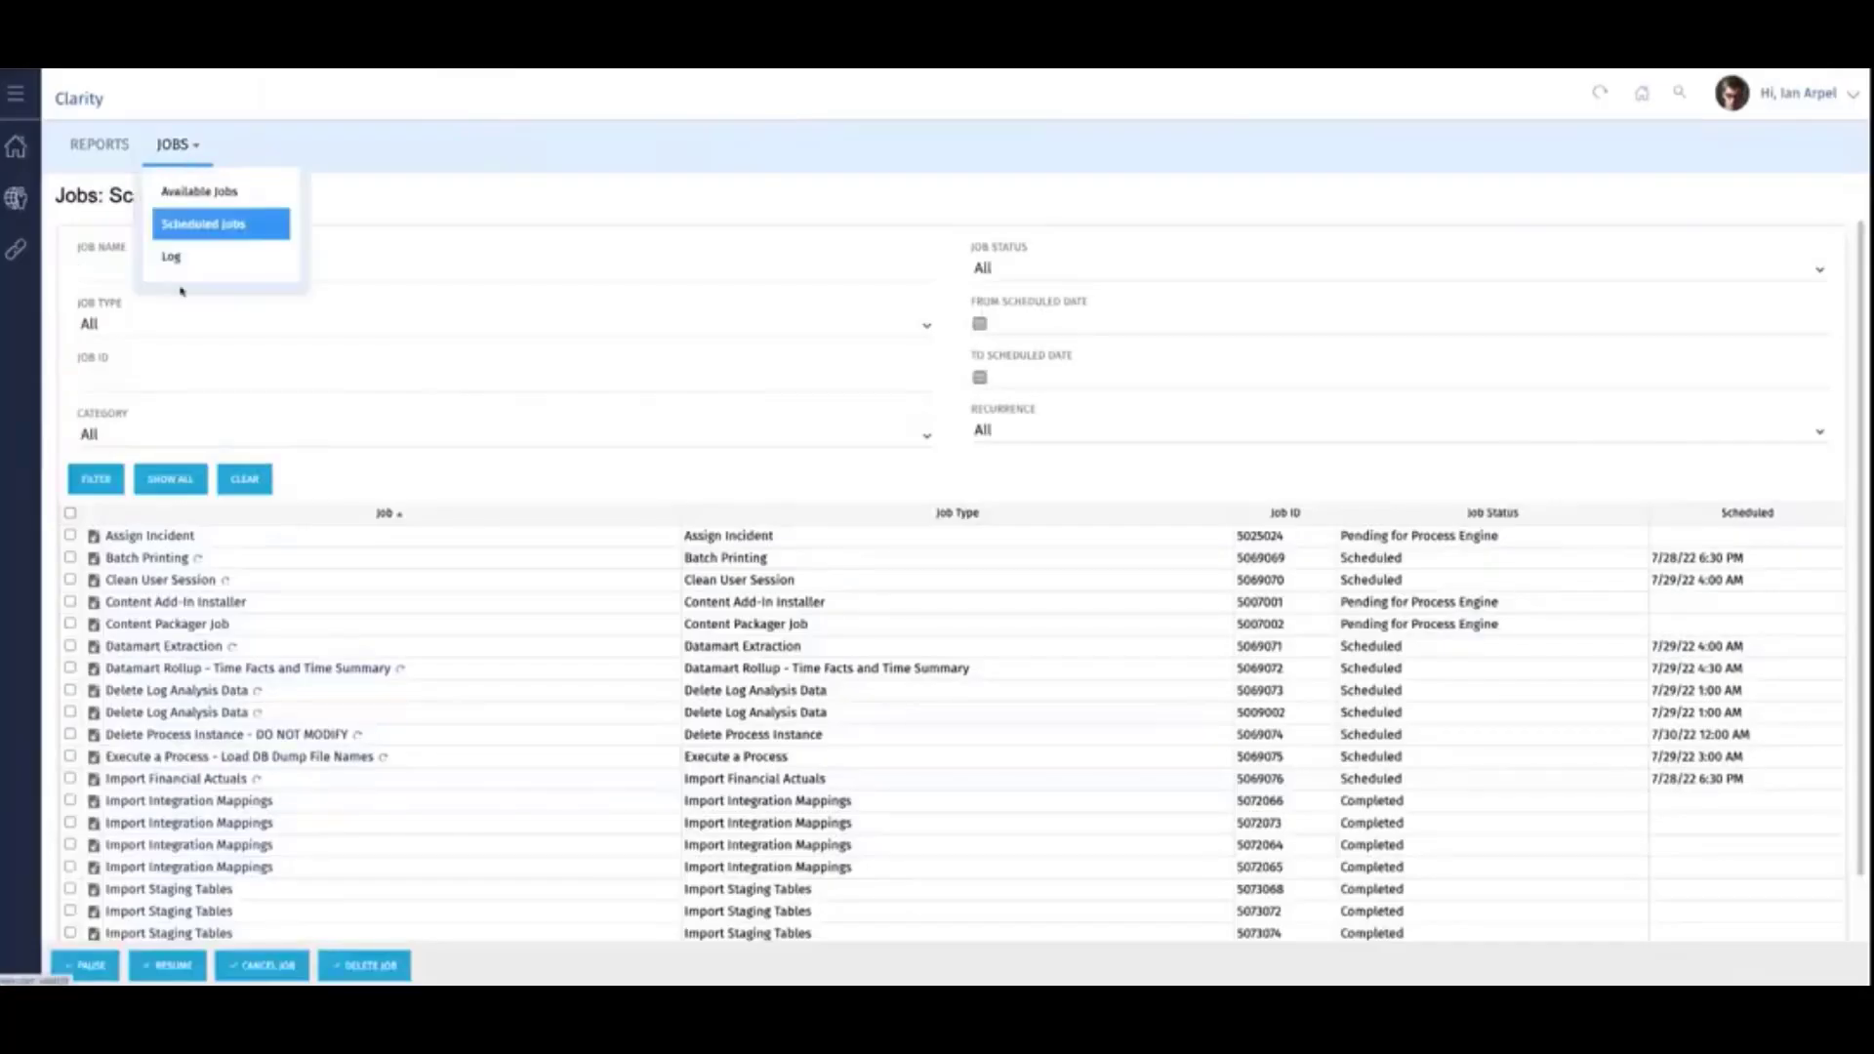
pyautogui.click(180, 269)
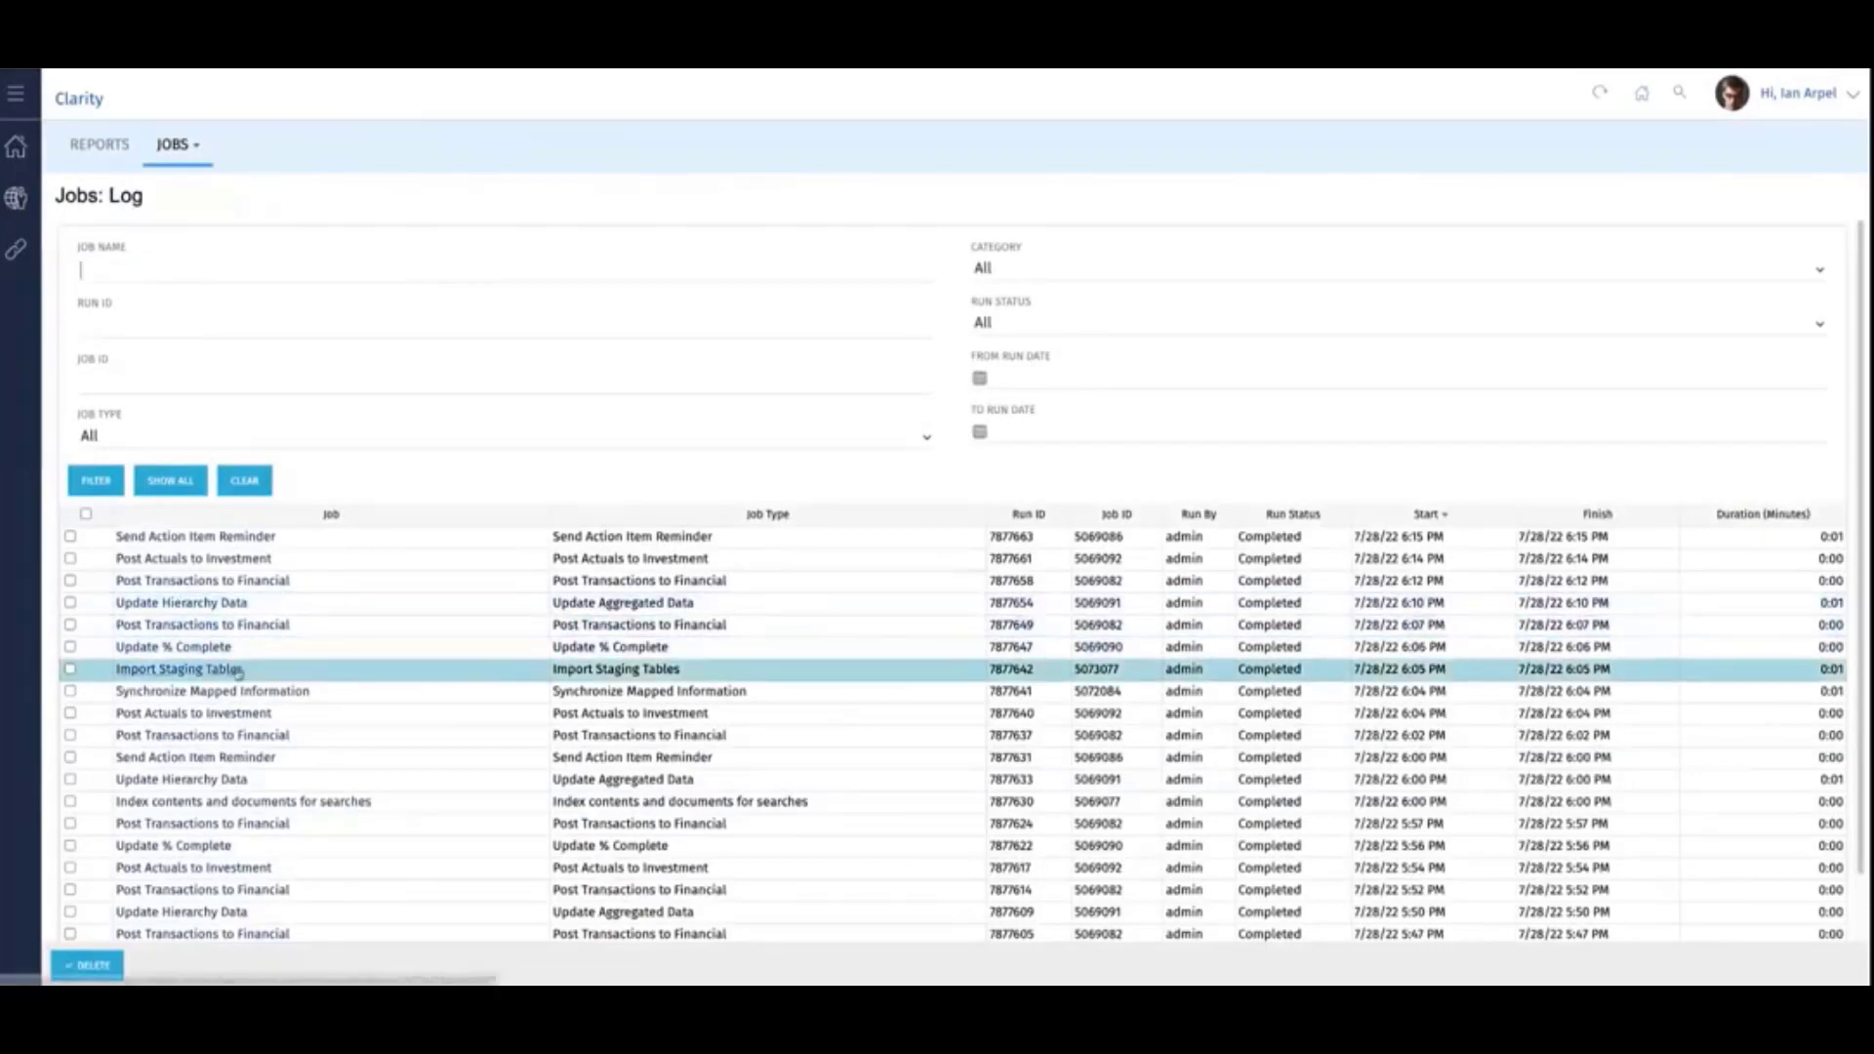
pyautogui.click(163, 667)
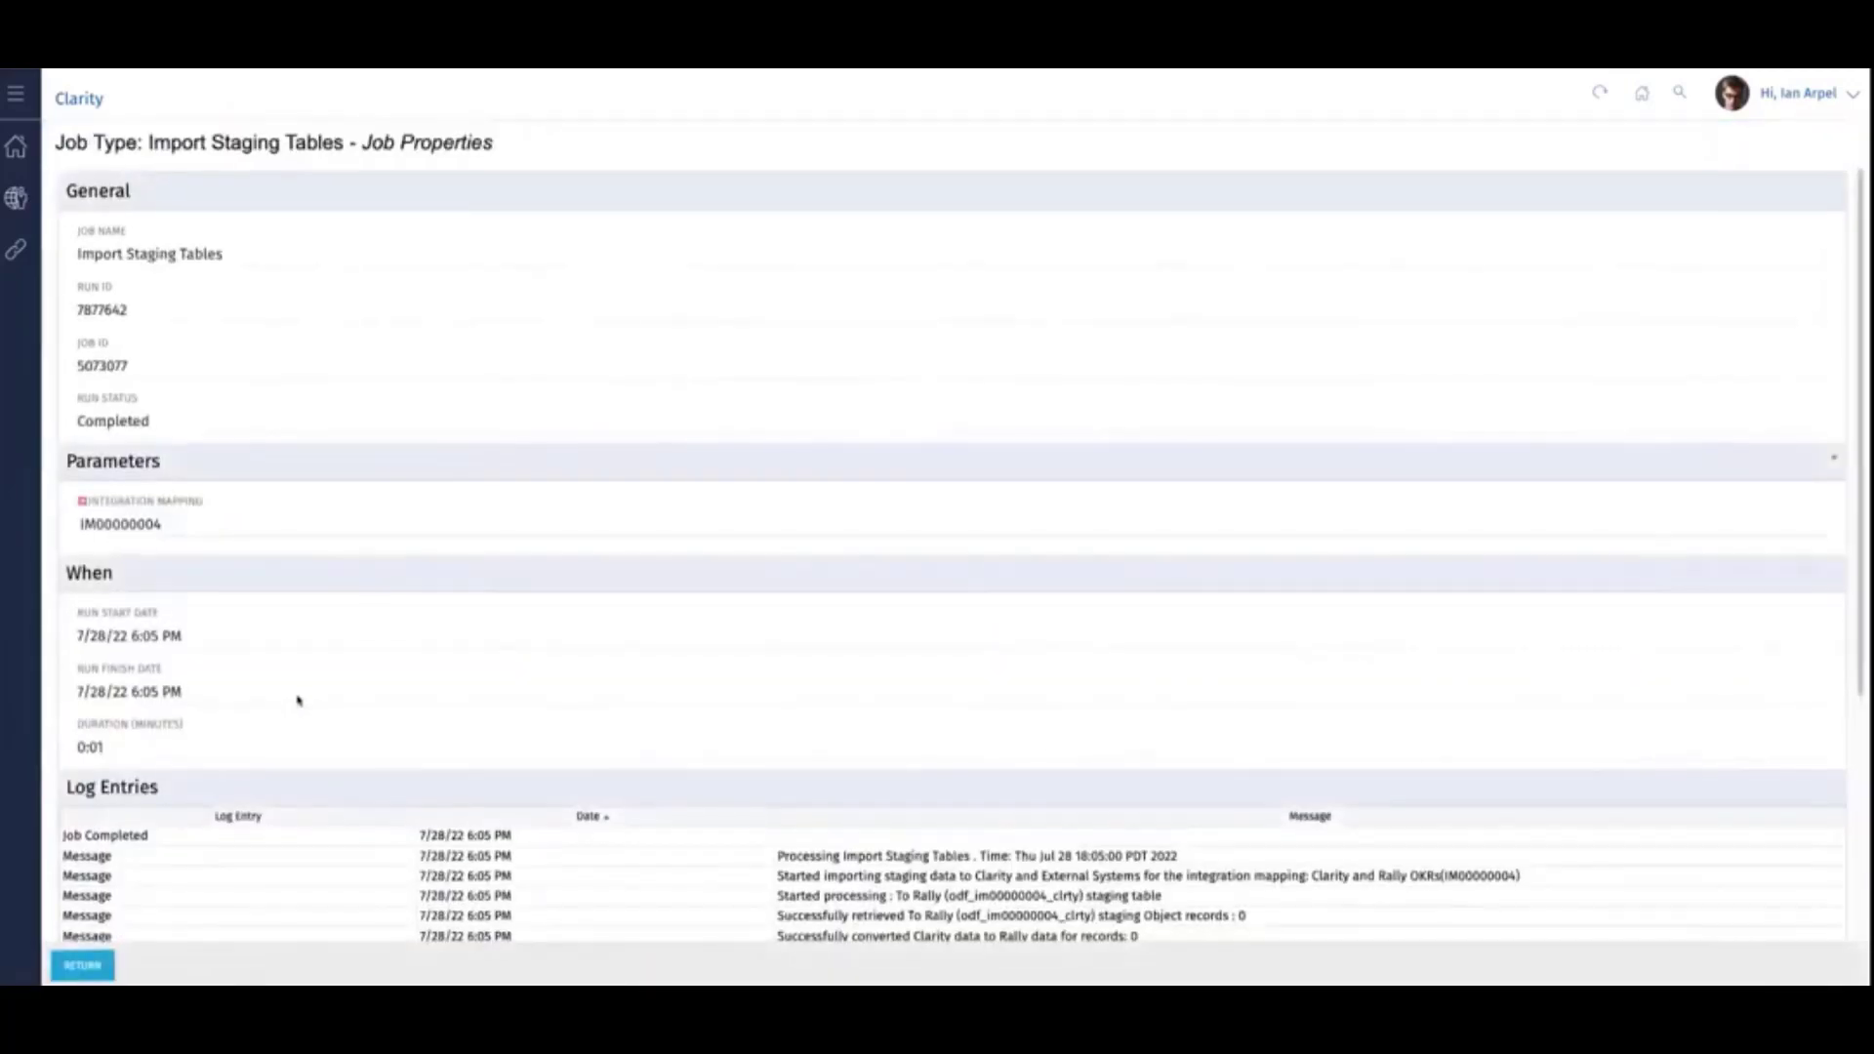
pyautogui.scroll(-3, 297, 705)
pyautogui.click(186, 916)
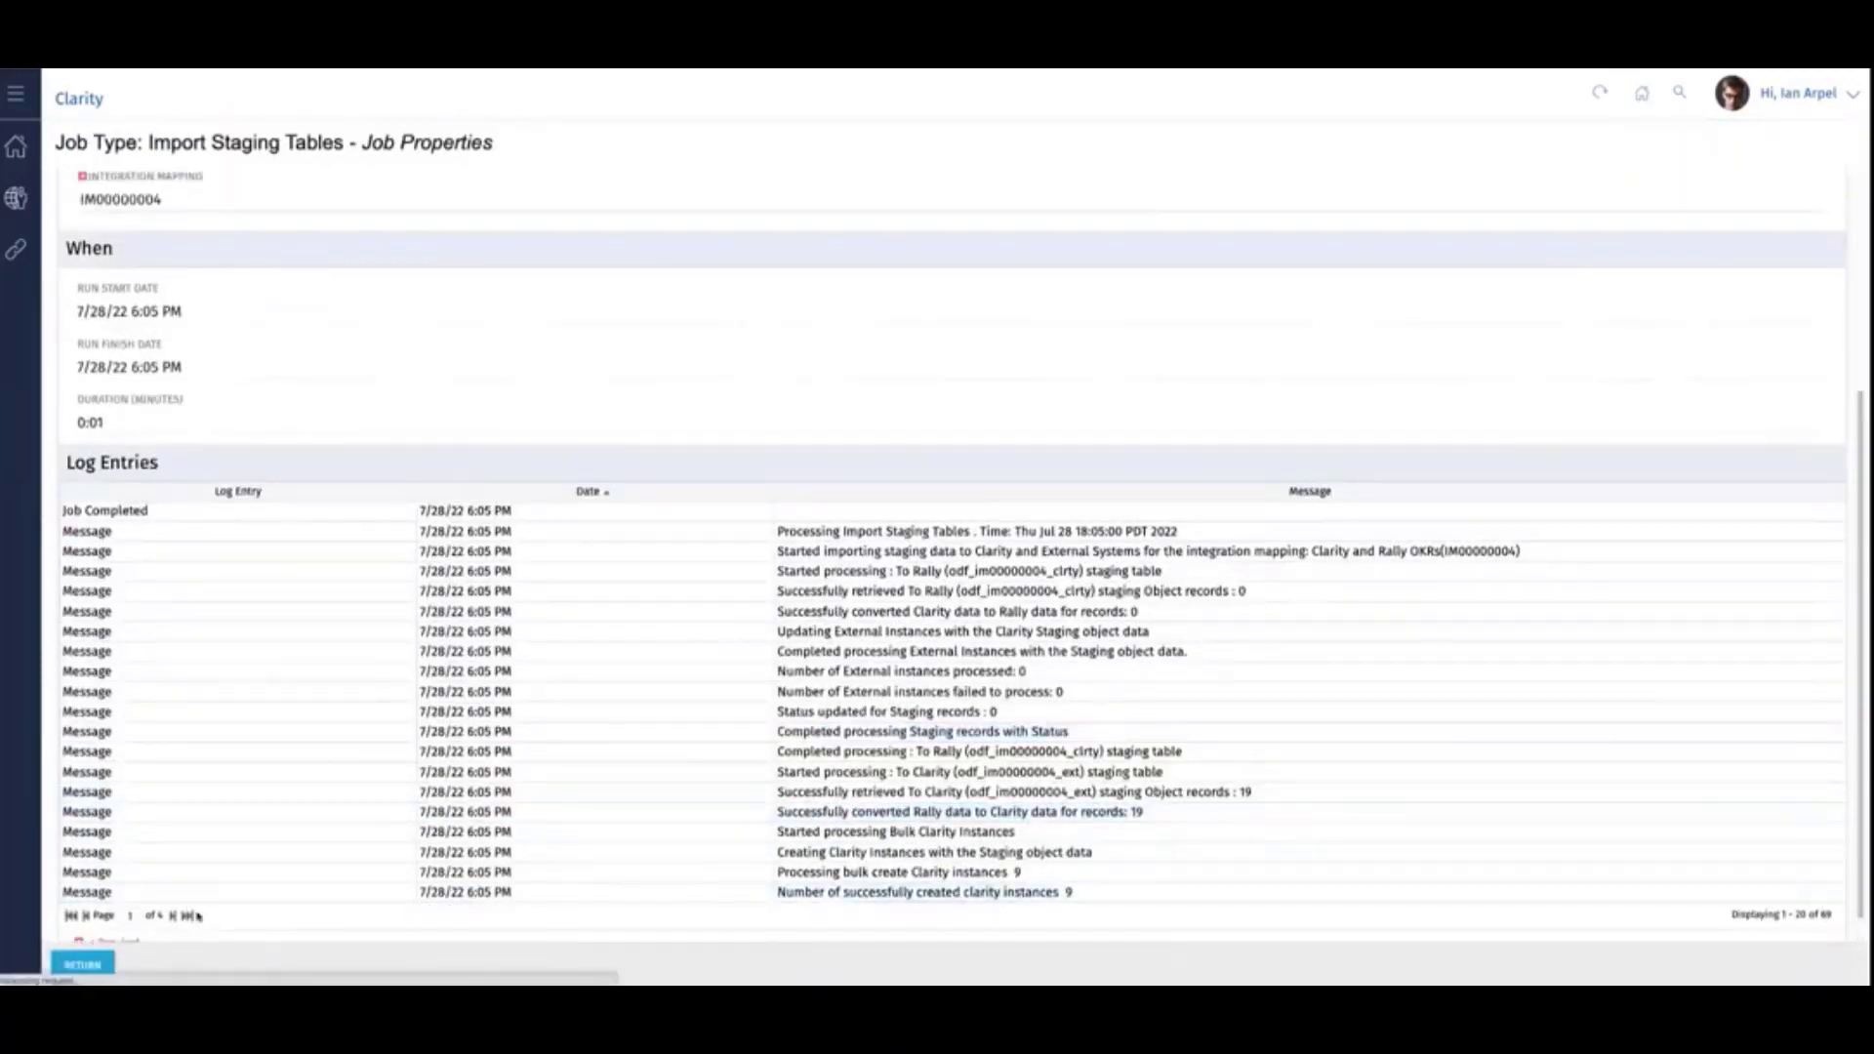
pyautogui.scroll(-2, 621, 848)
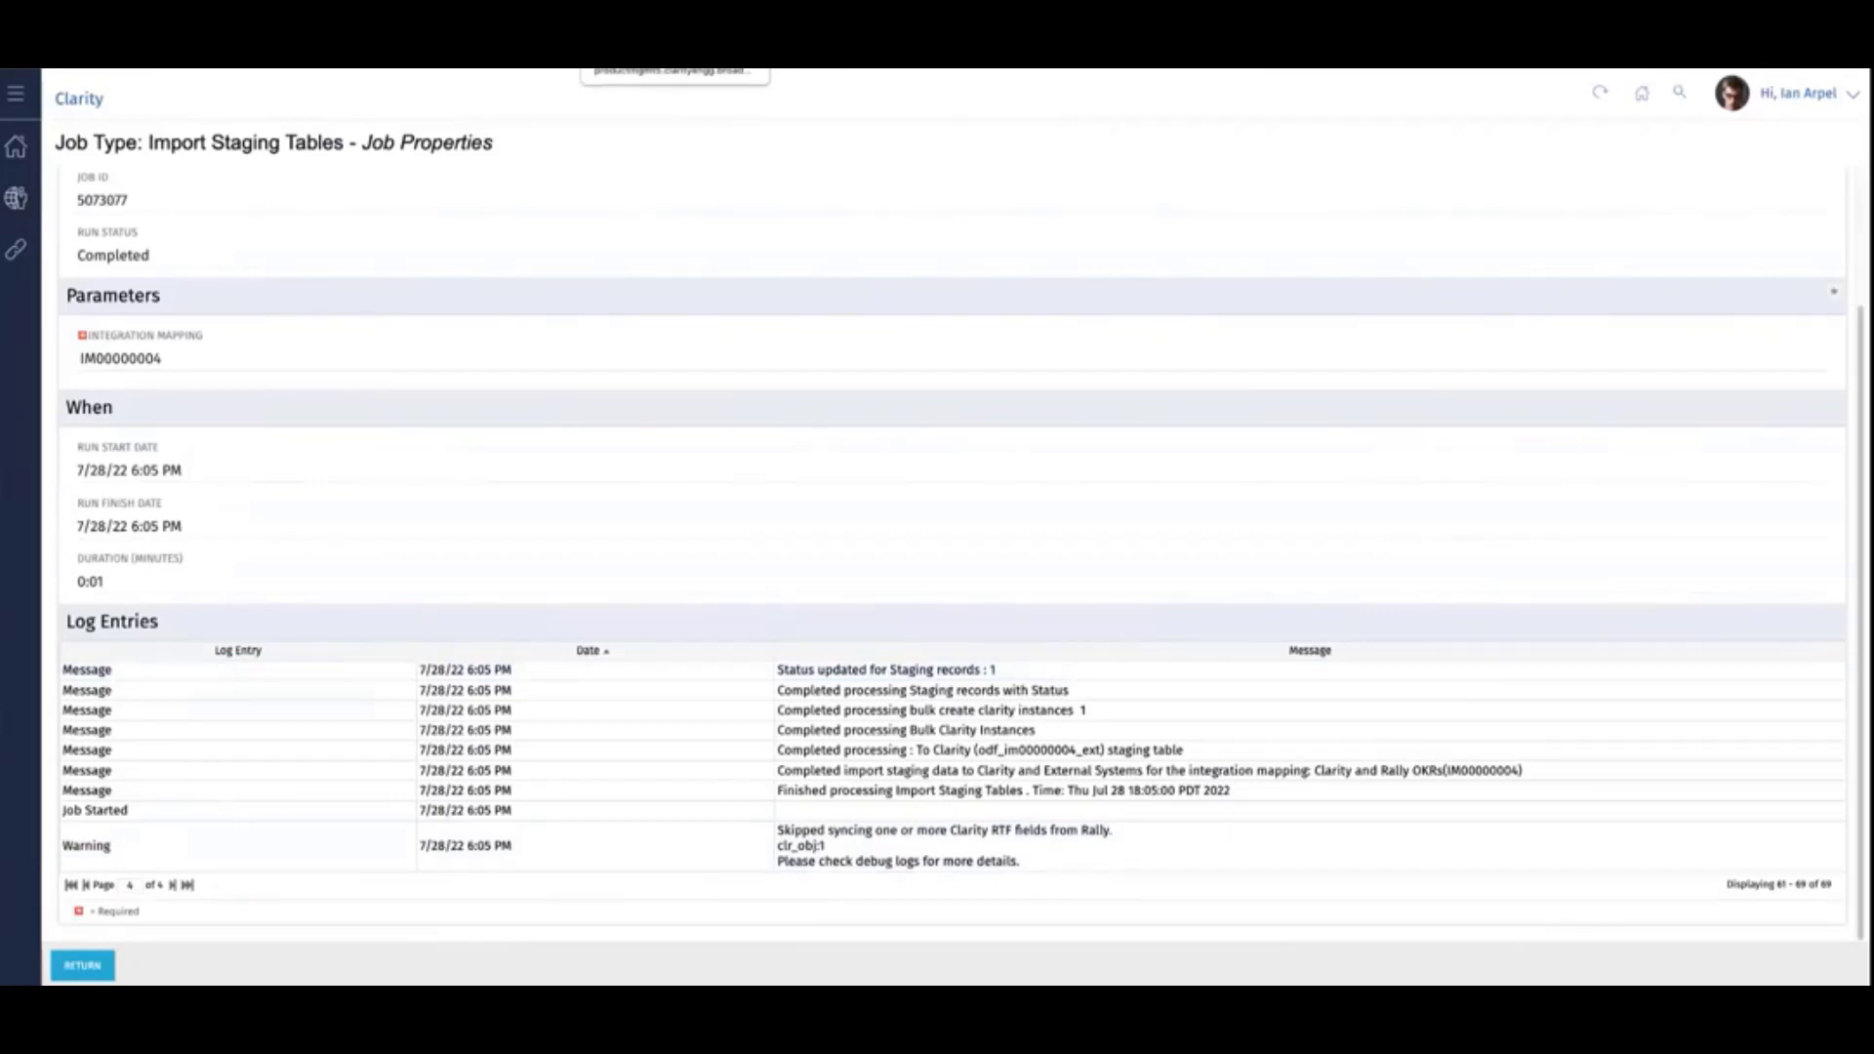
# - Switch to the server logs and reload bg-ca.log for the clarity-bg-deployment server after checking the server and log file choices
pyautogui.click(610, 44)
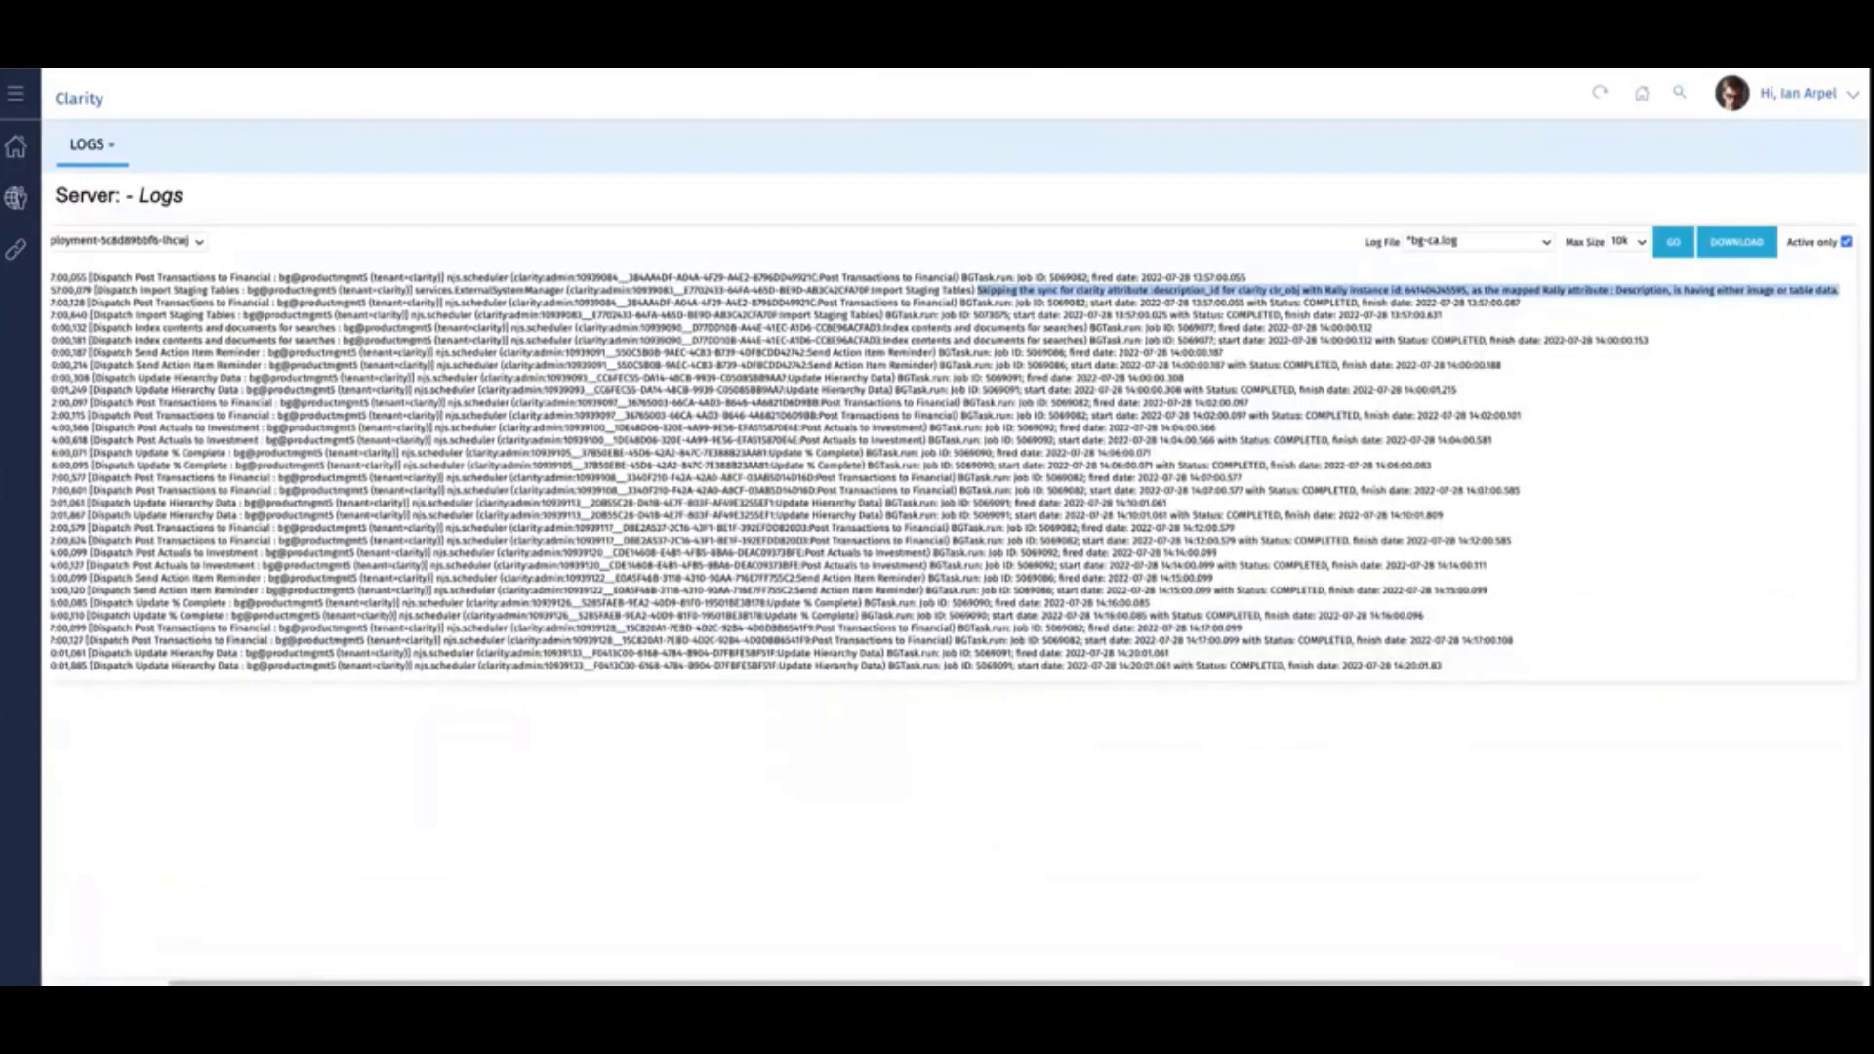
pyautogui.hscroll(-3, 196, 702)
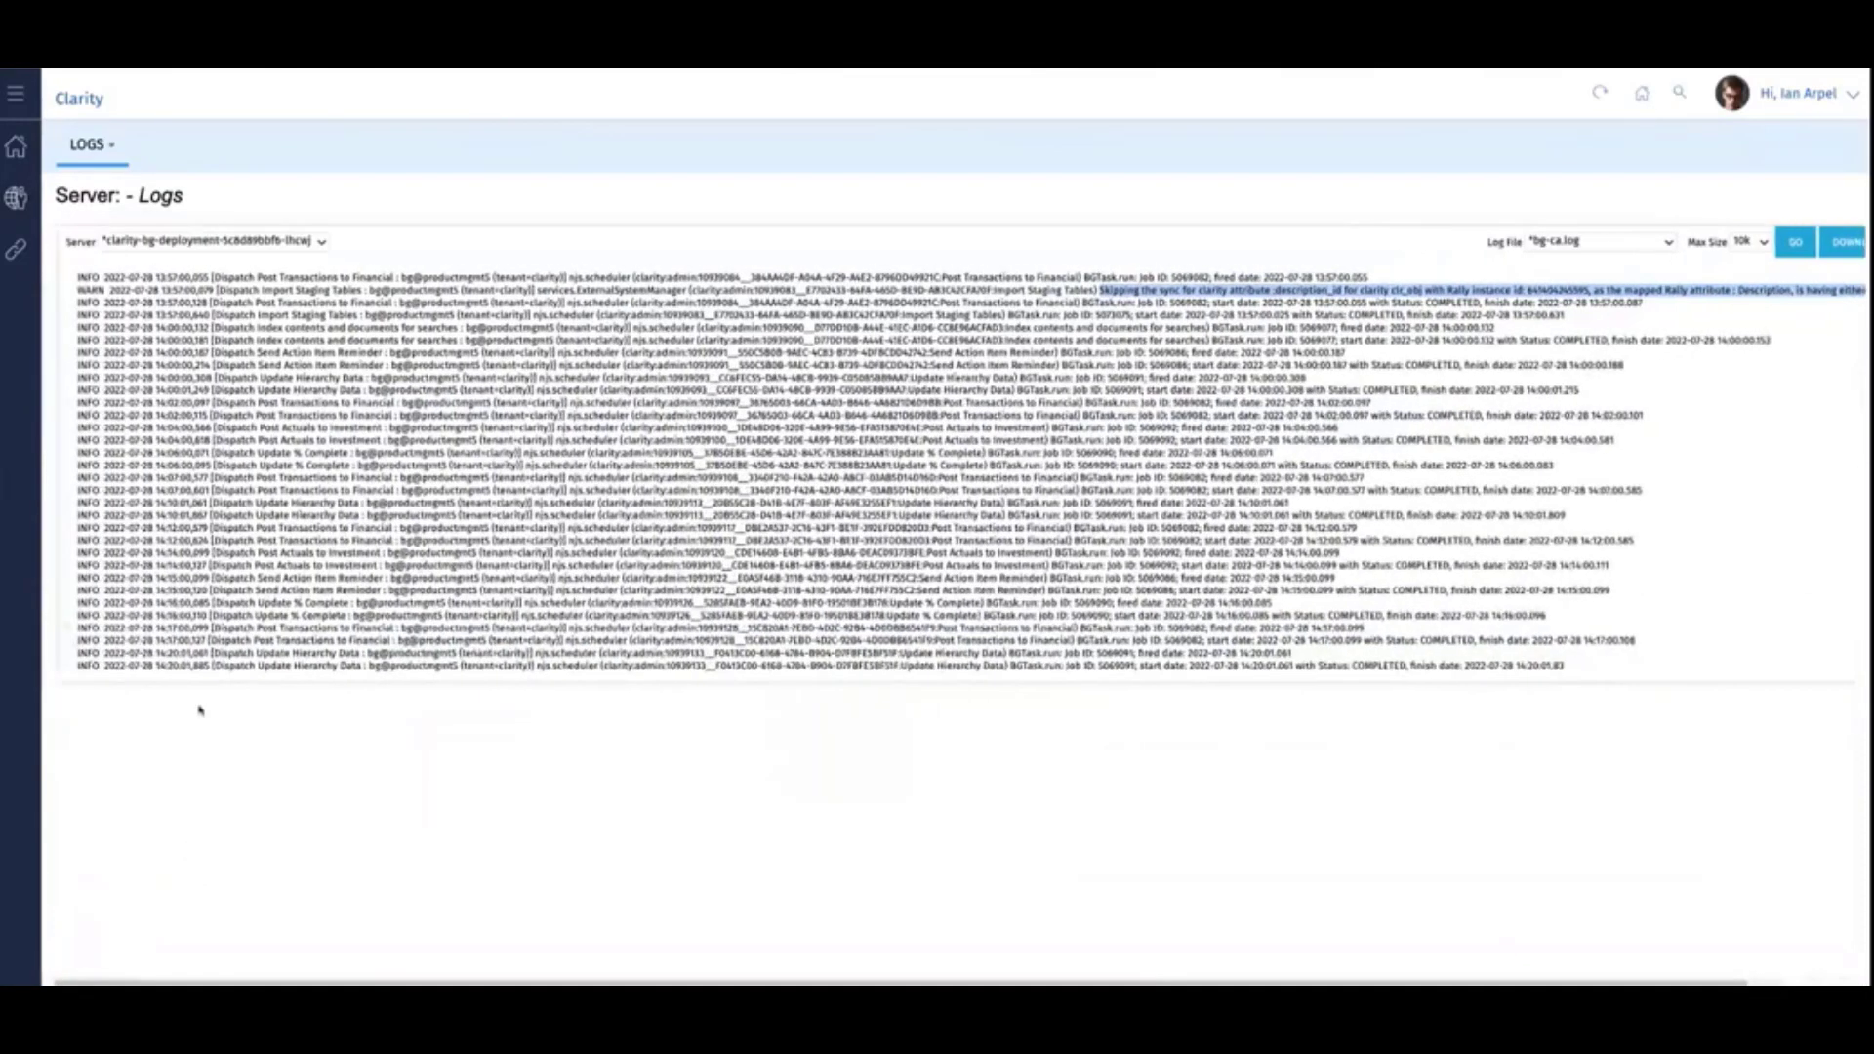
pyautogui.click(159, 244)
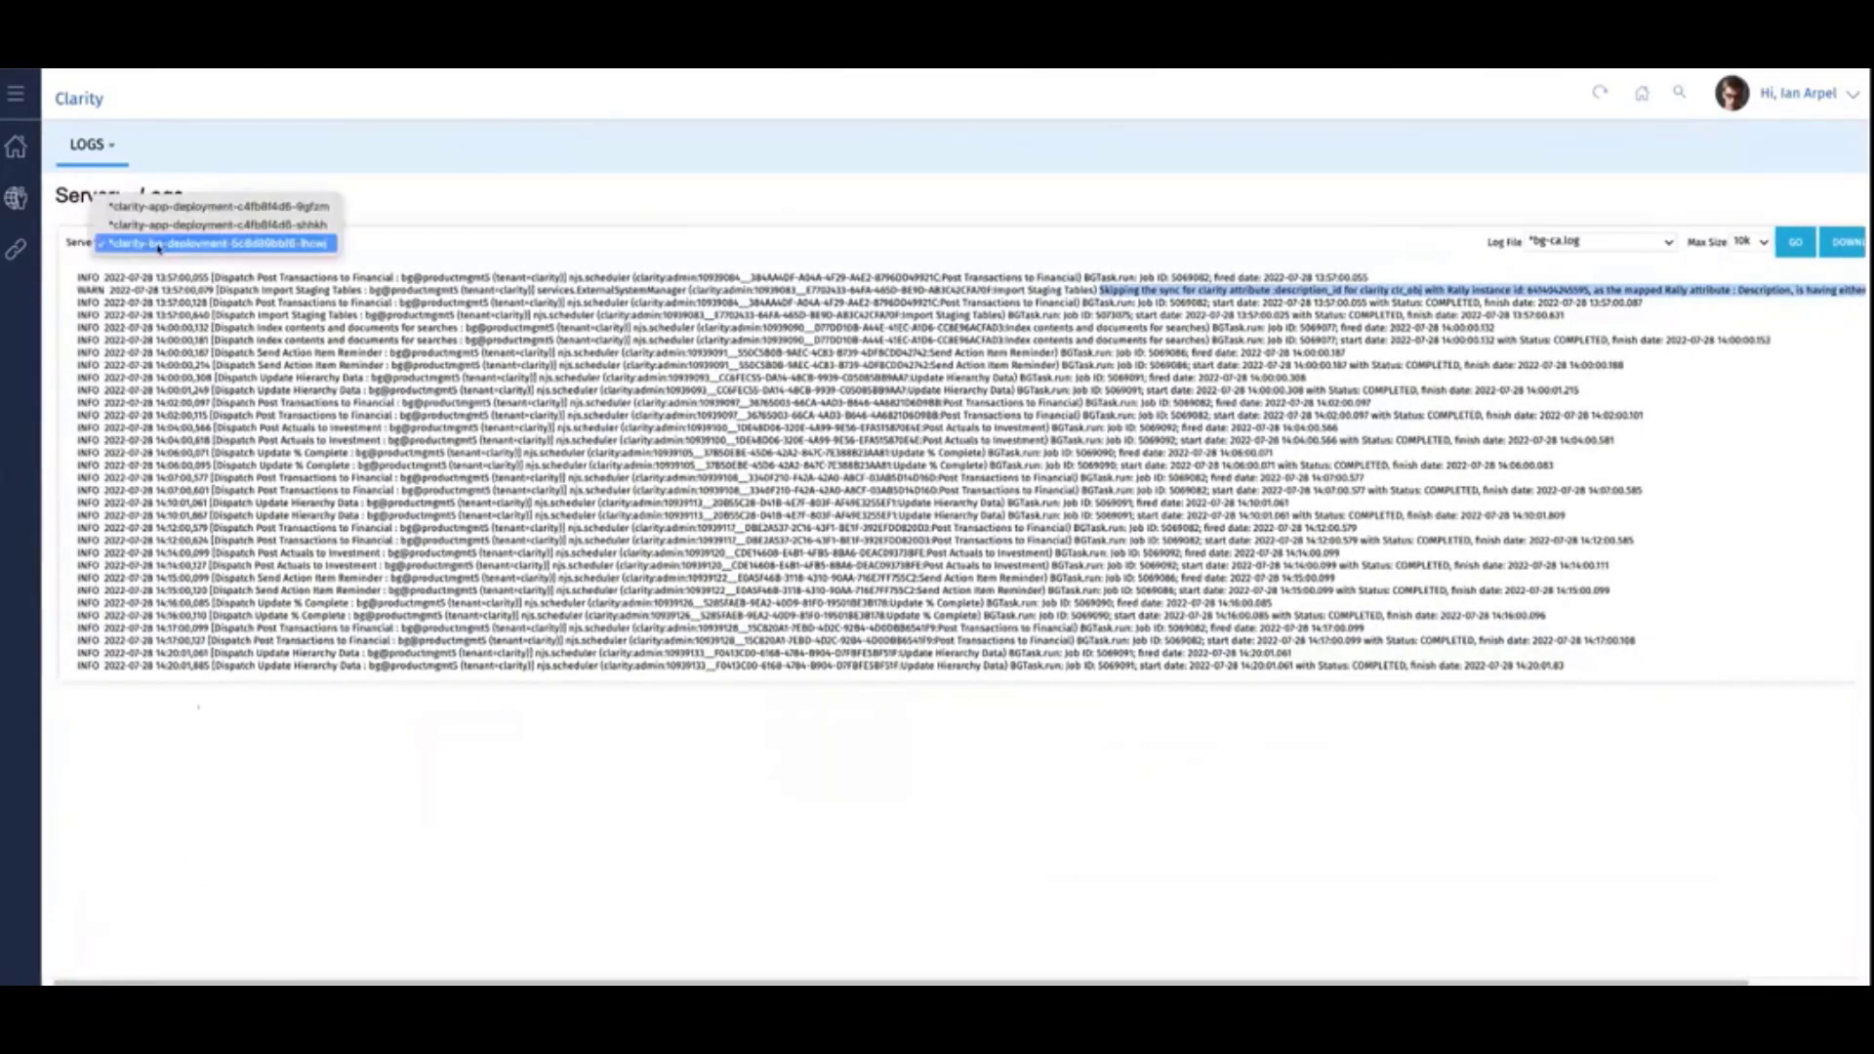
pyautogui.click(159, 244)
pyautogui.click(1562, 244)
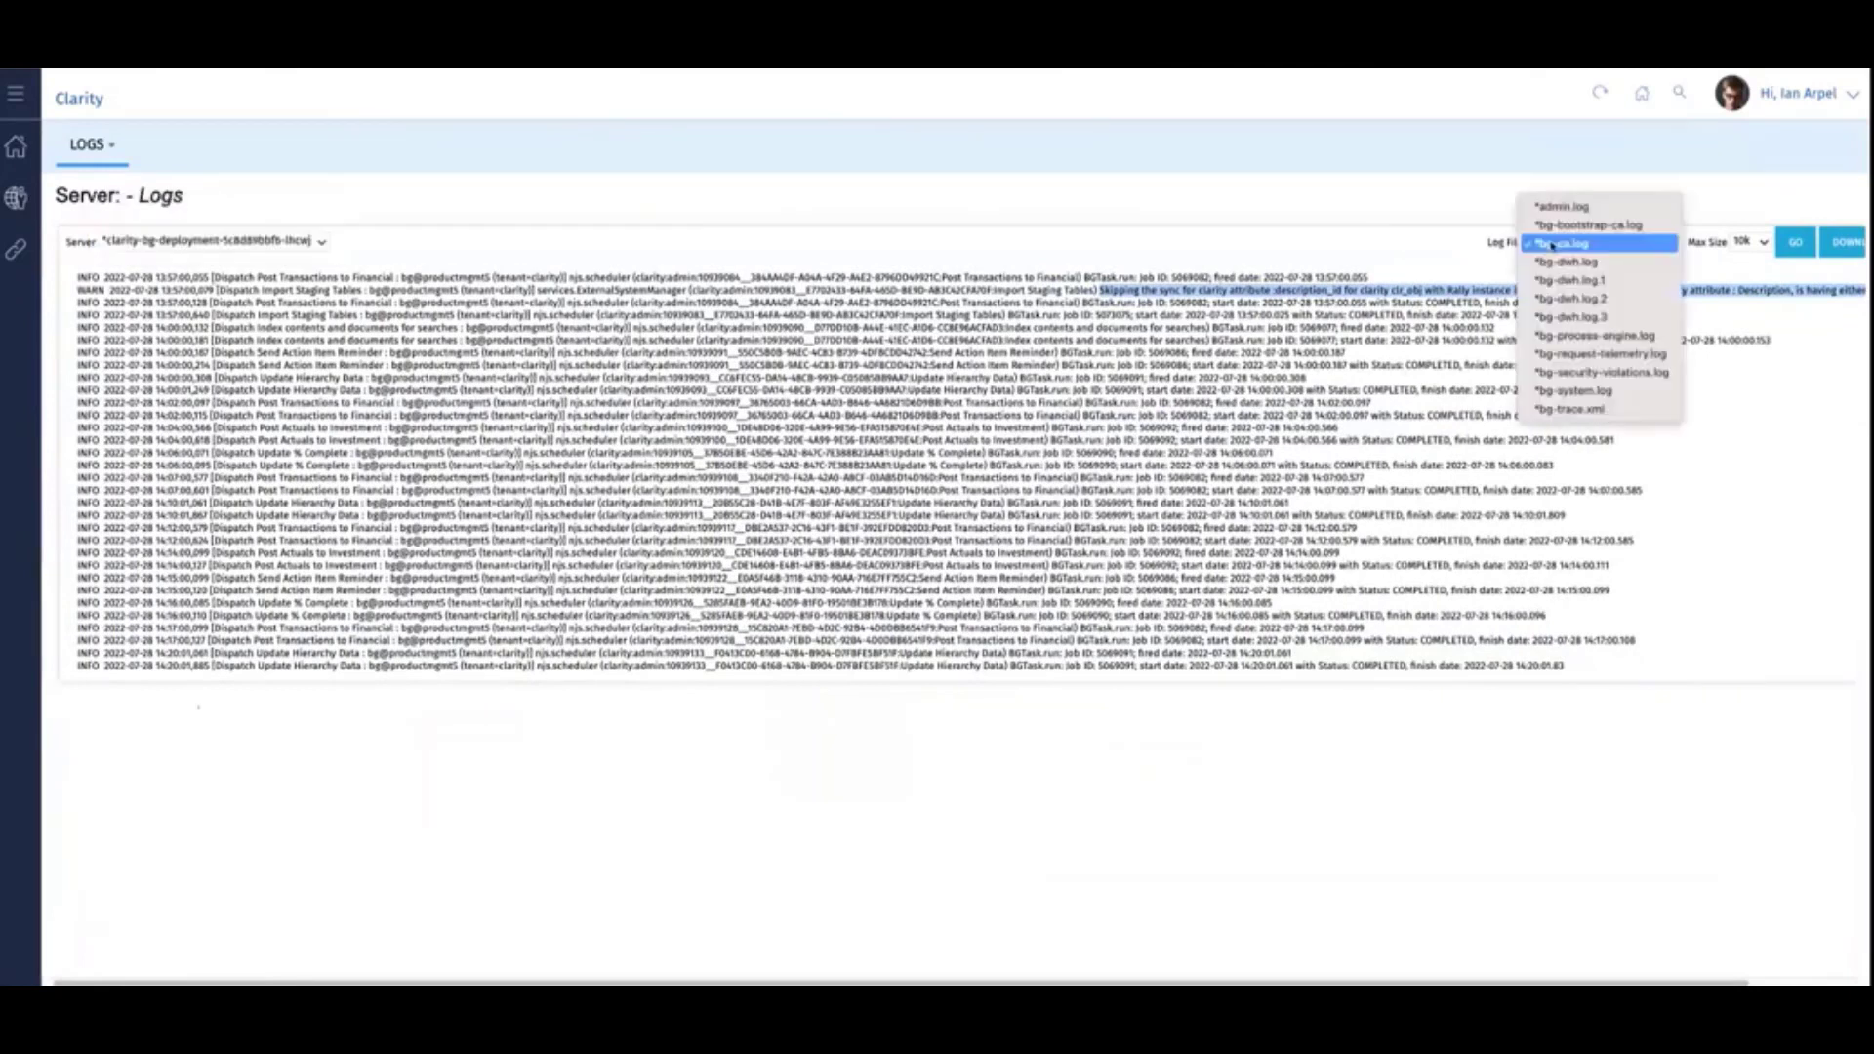
pyautogui.click(1553, 245)
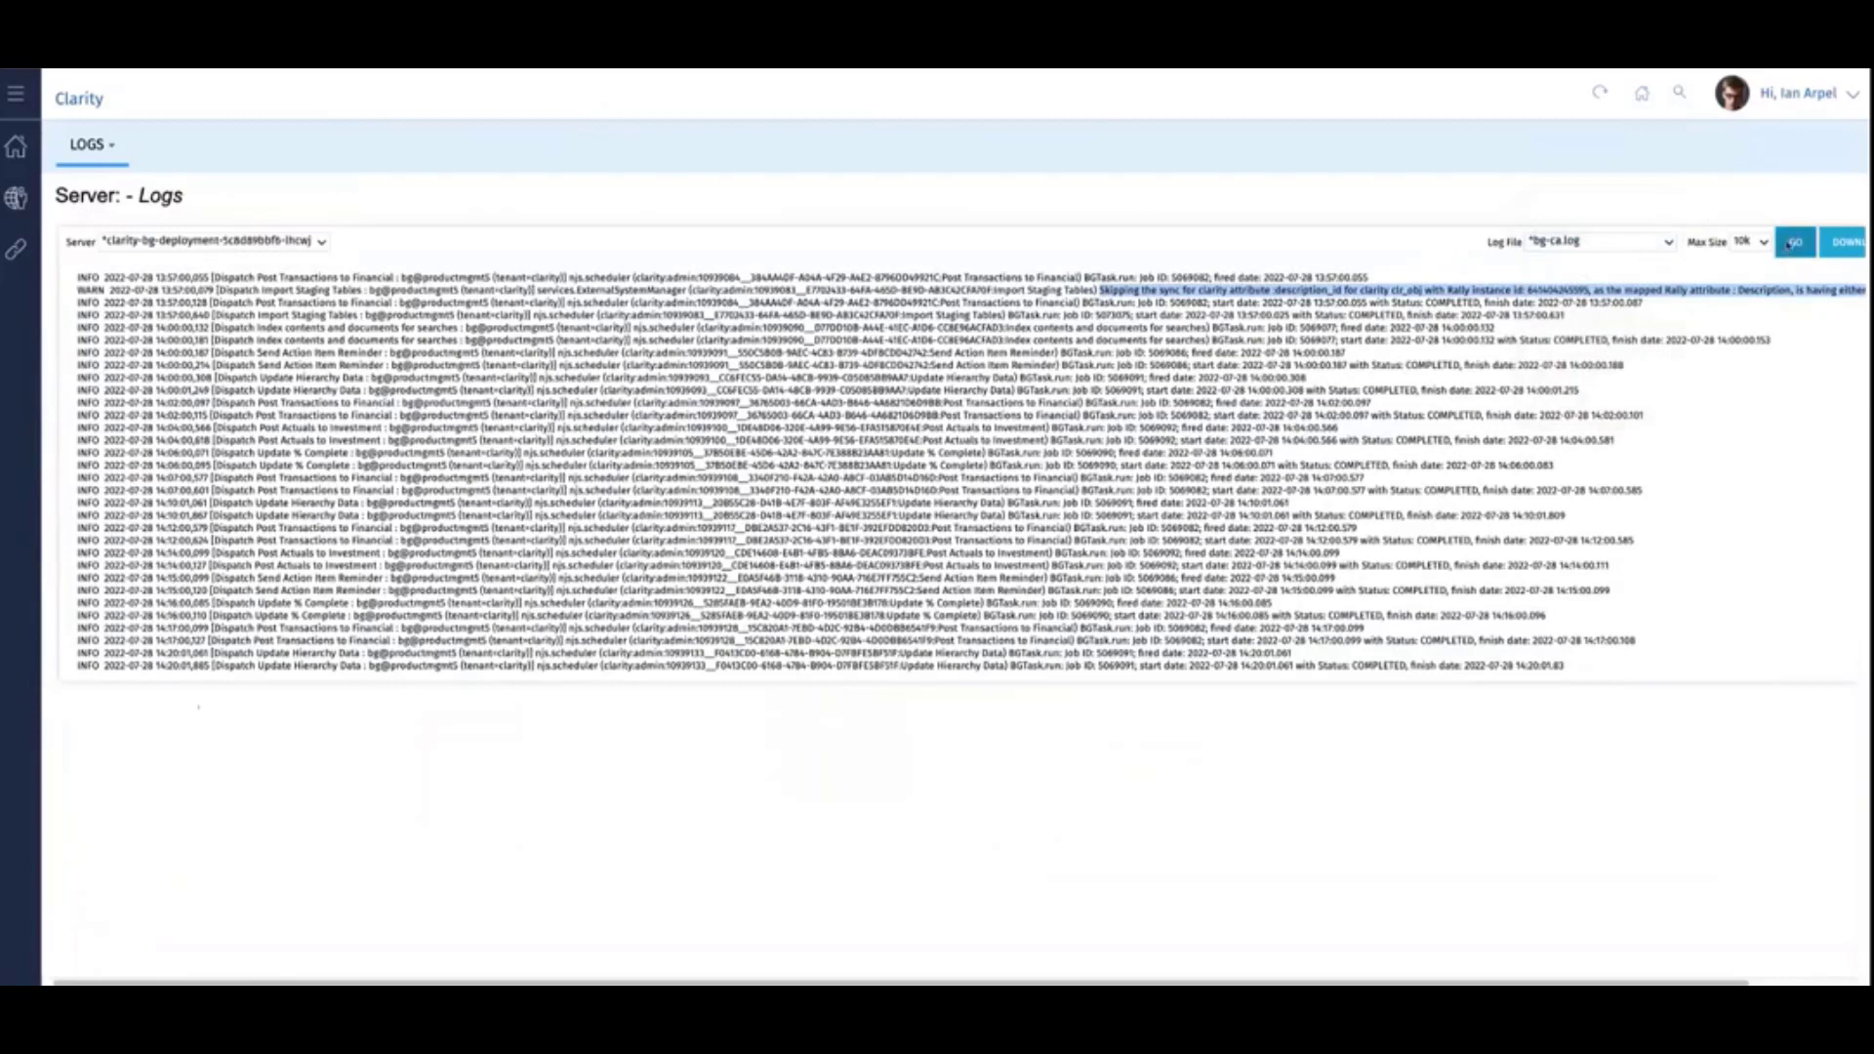
pyautogui.click(1792, 243)
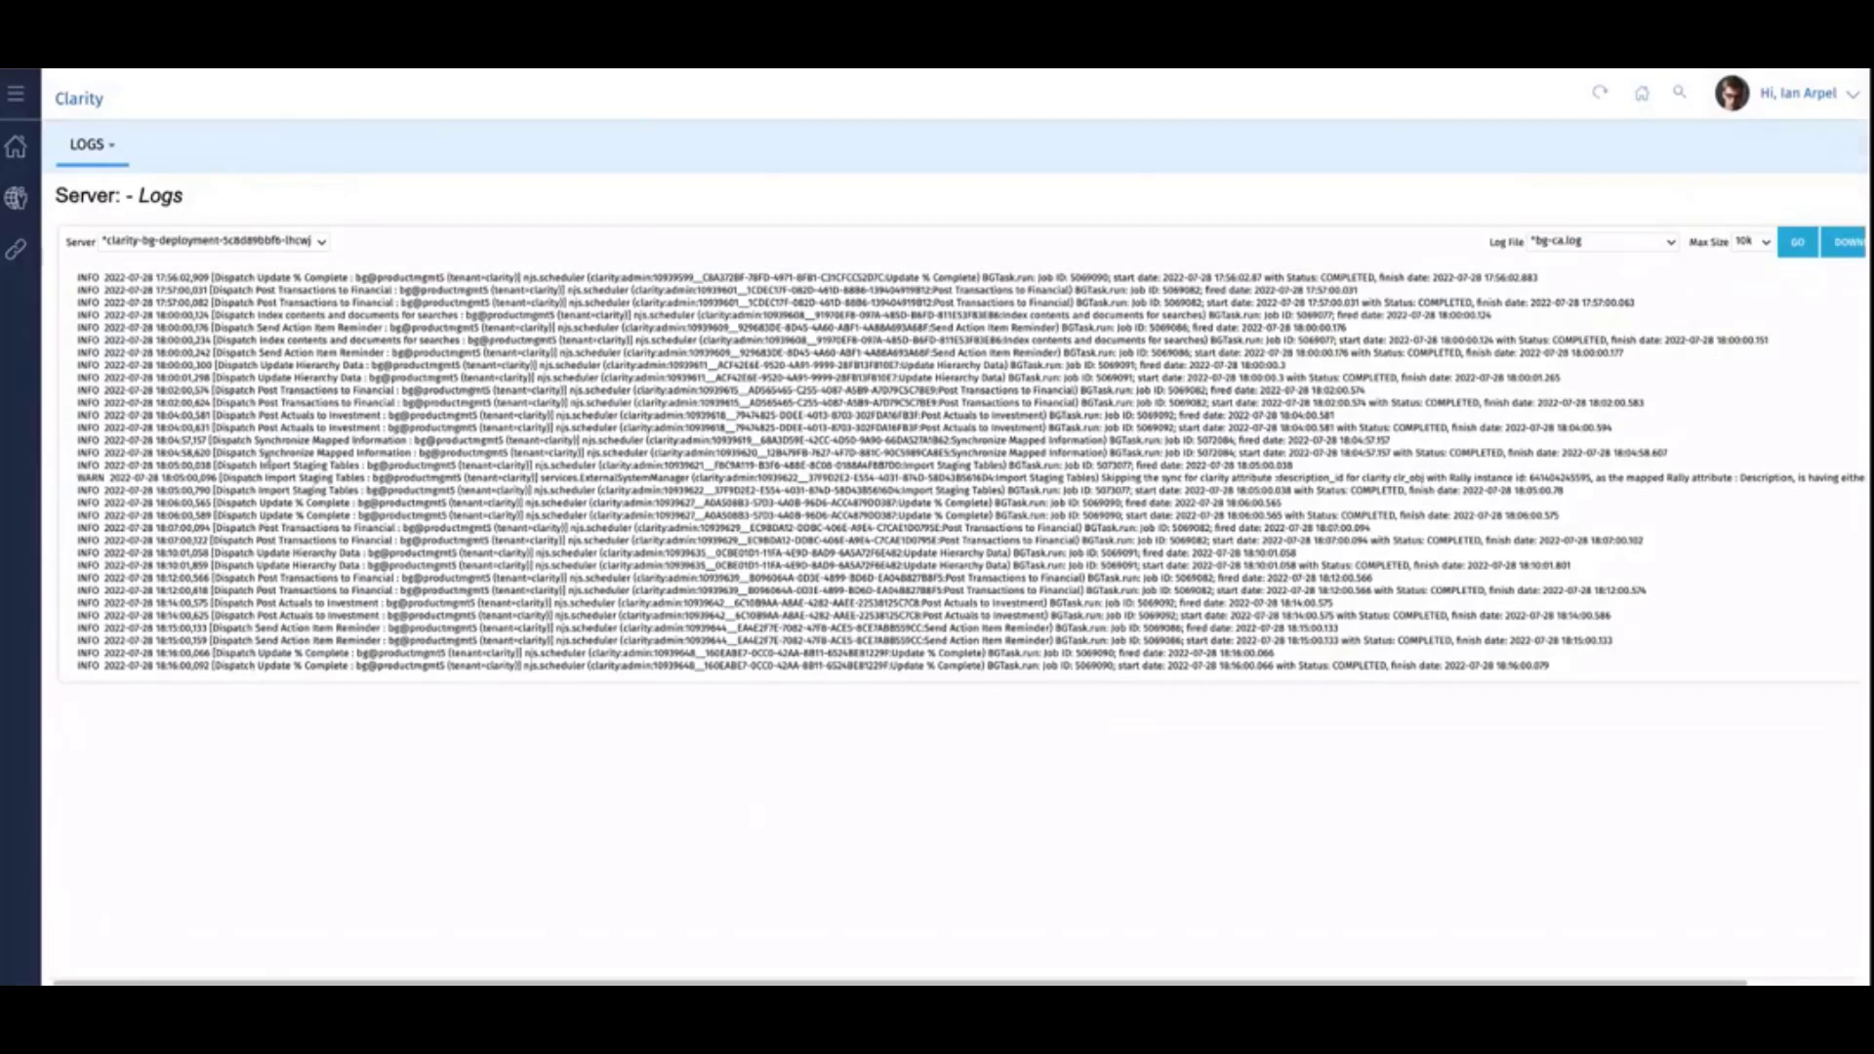
# - Examine the enlarged WARN entry for Import Staging Tables through to its end, and highlight its Rally instance ID
pyautogui.doubleClick(89, 479)
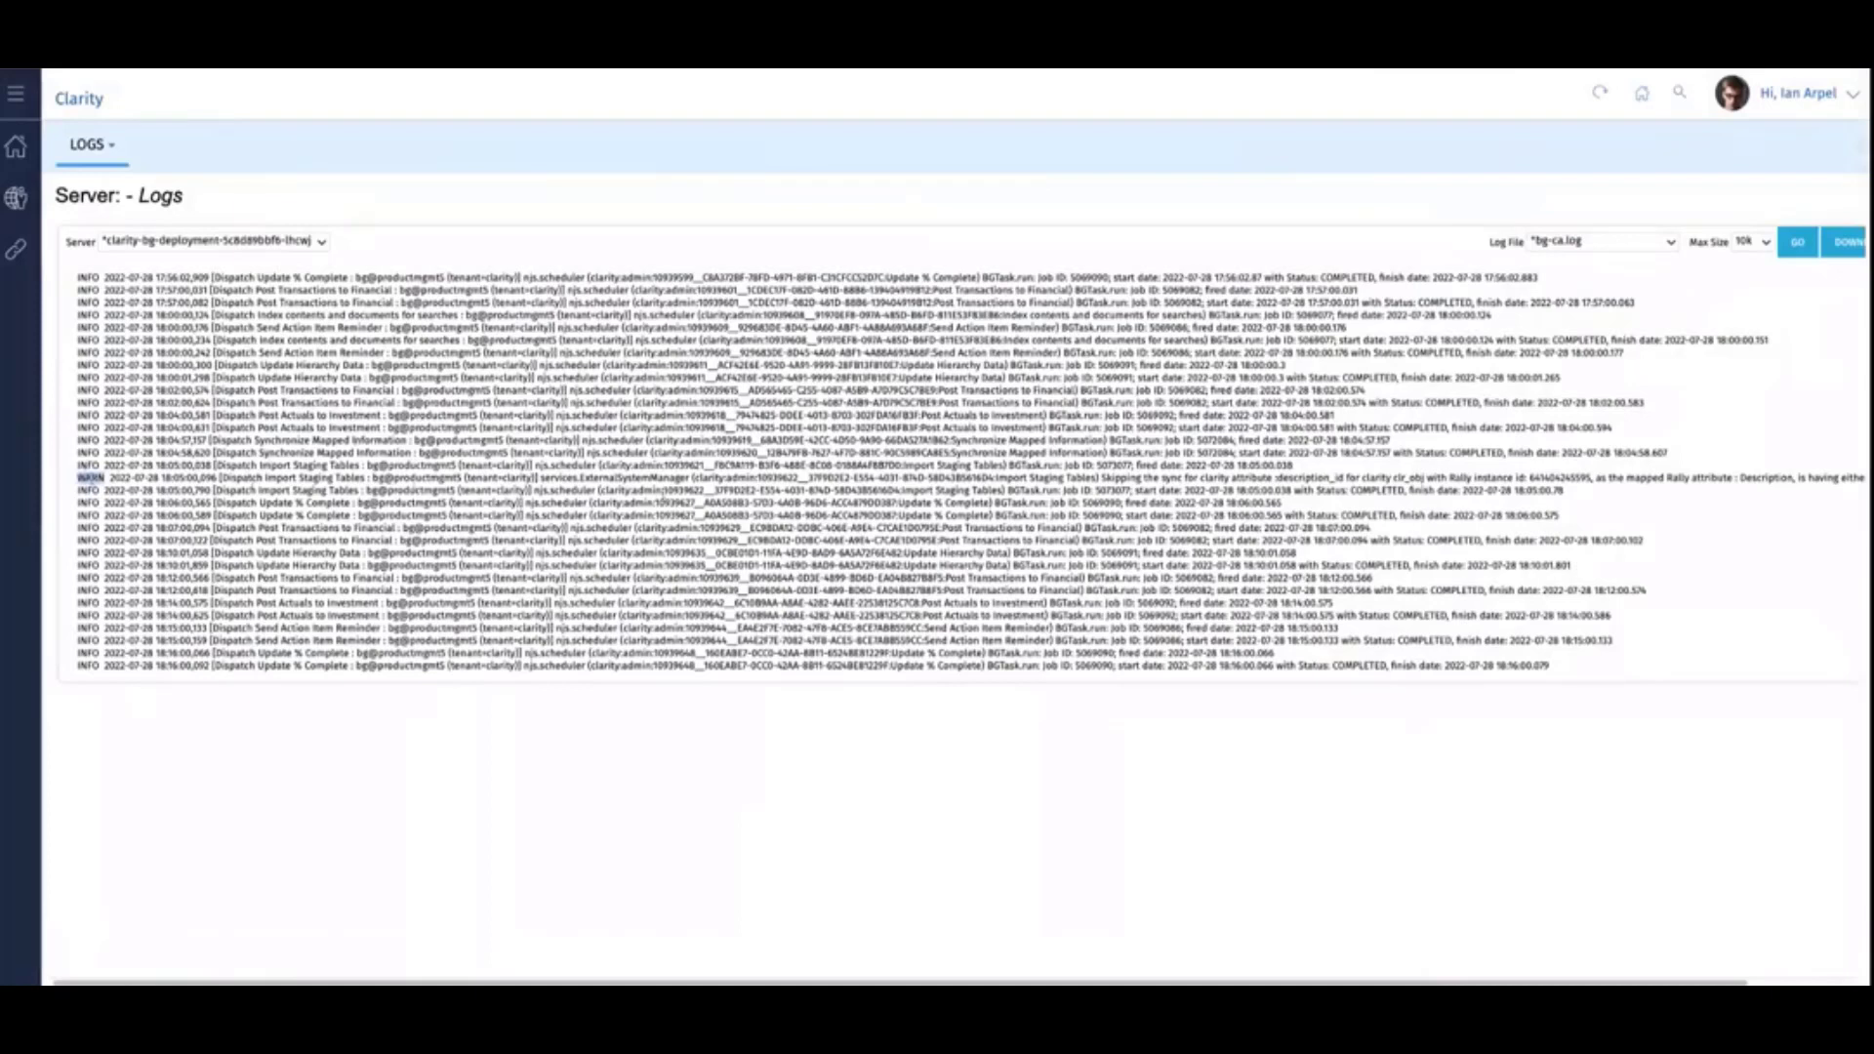
pyautogui.moveTo(976, 478); pyautogui.dragTo(1586, 480)
pyautogui.click(1586, 481)
pyautogui.tripleClick(1583, 480)
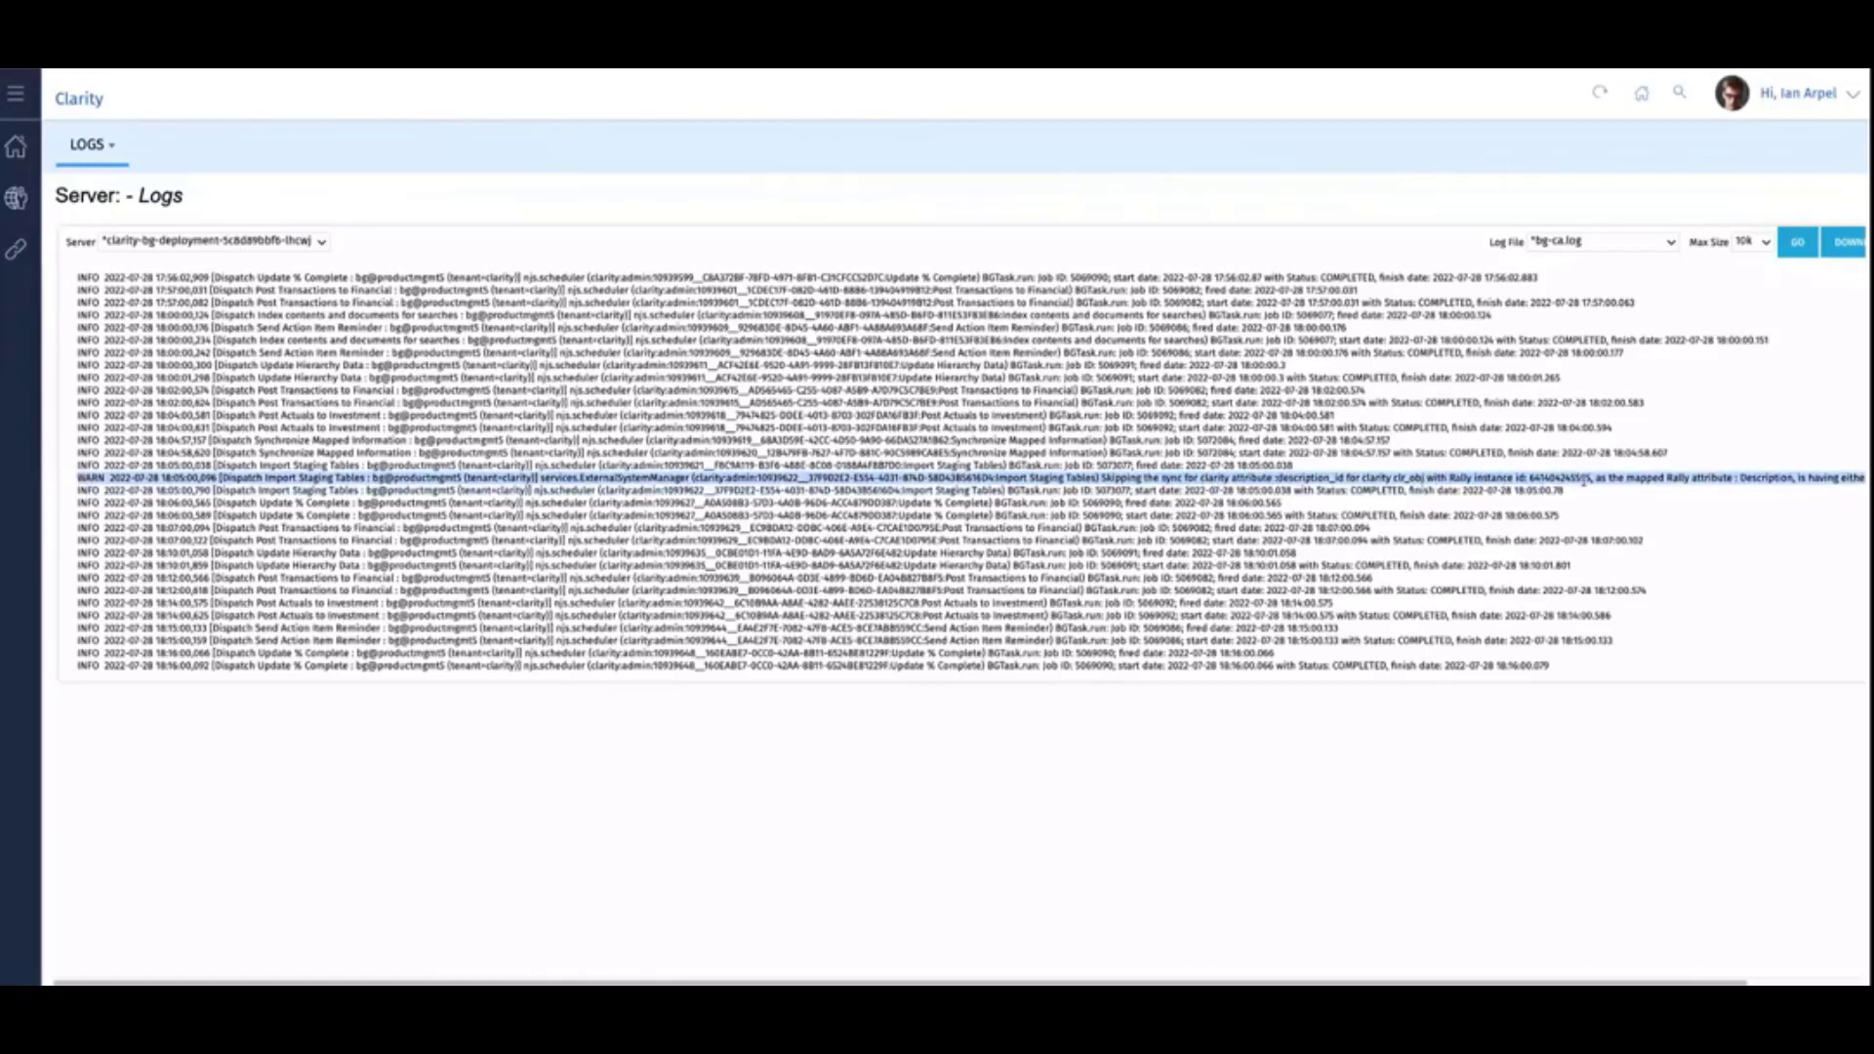
pyautogui.hotkey('ctrl', '+')
pyautogui.hotkey('ctrl', '+')
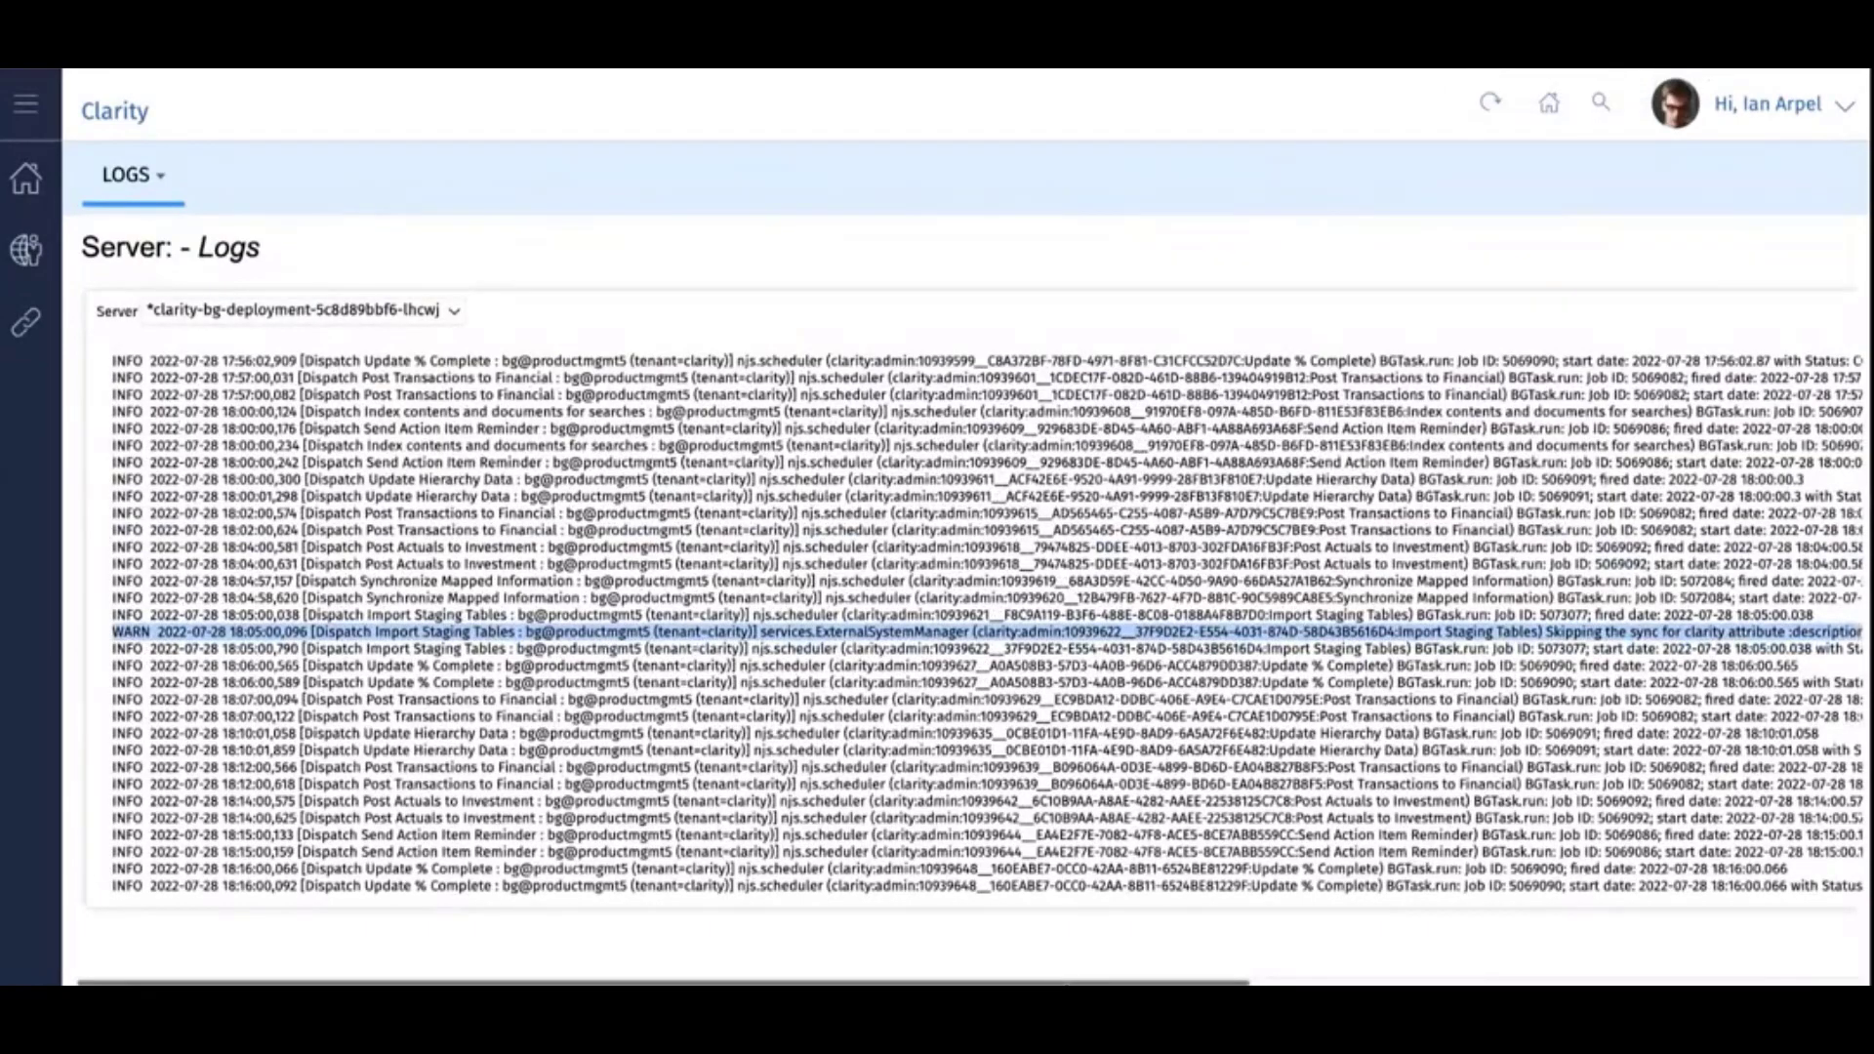
pyautogui.hscroll(10, 1402, 902)
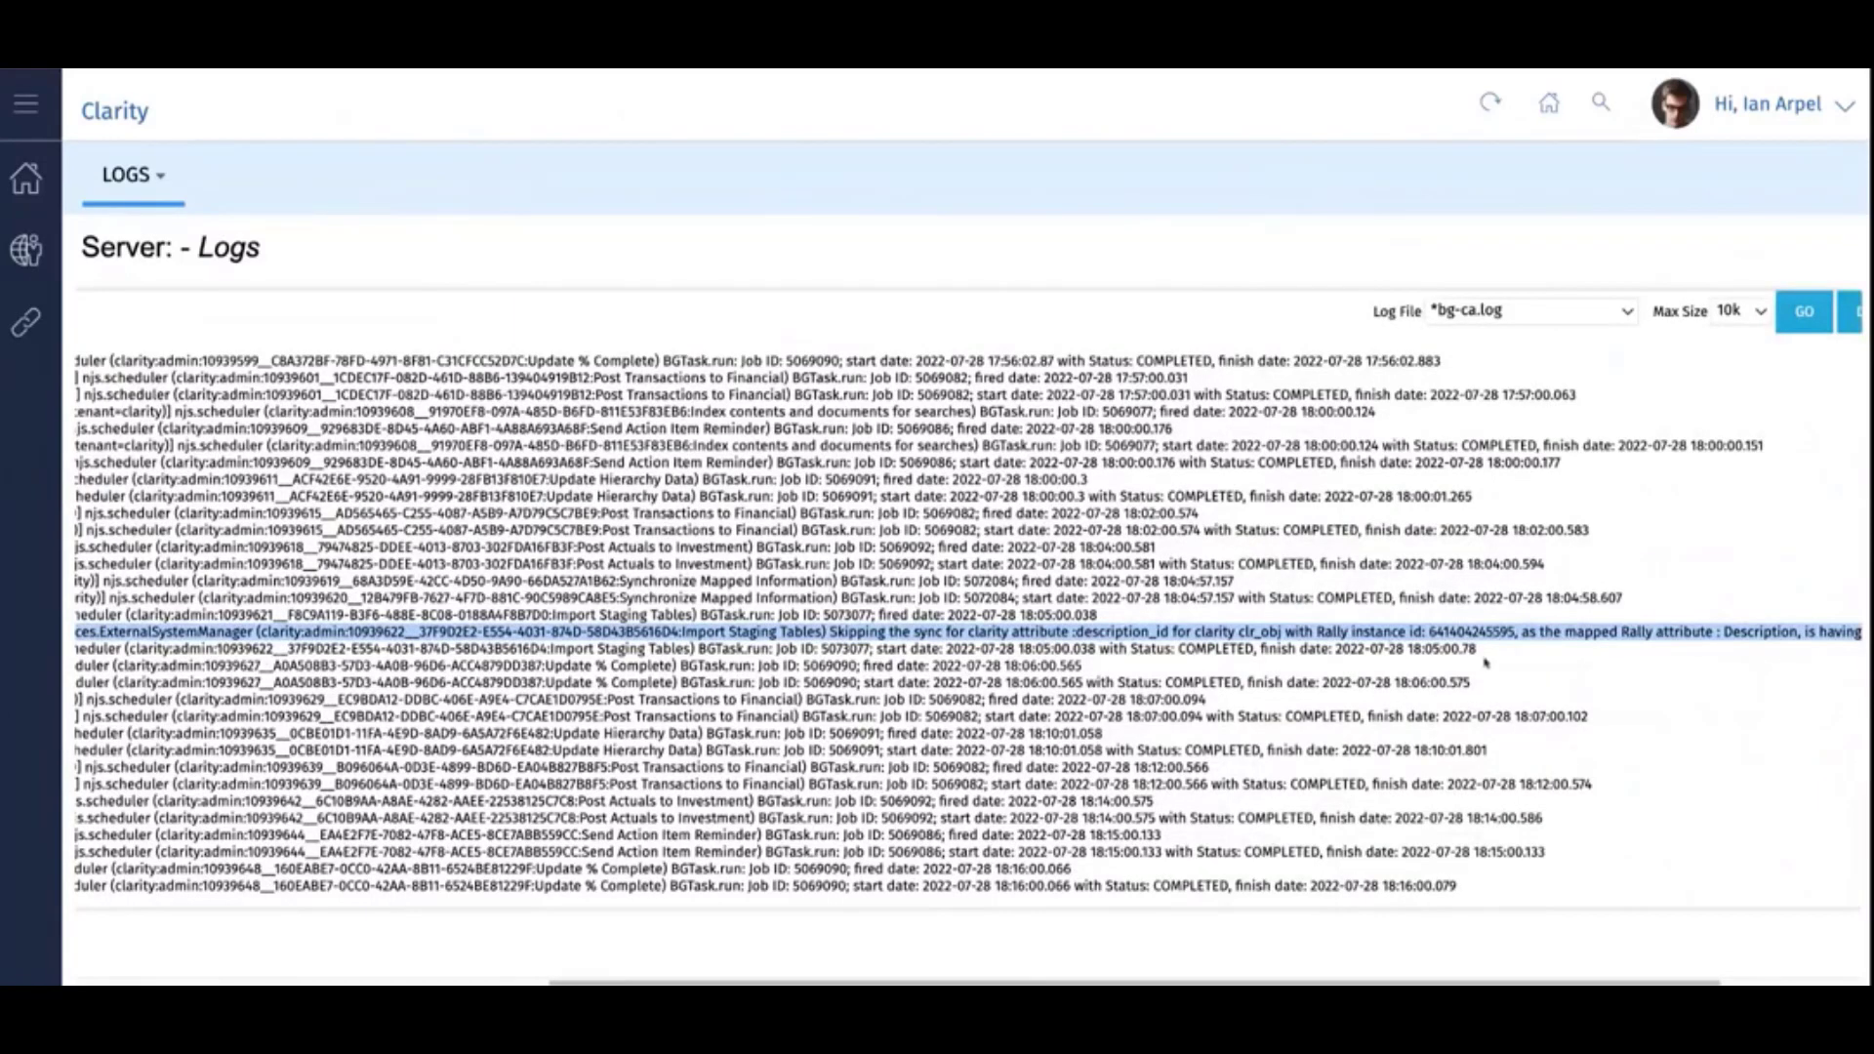
pyautogui.moveTo(1421, 985); pyautogui.dragTo(1560, 985)
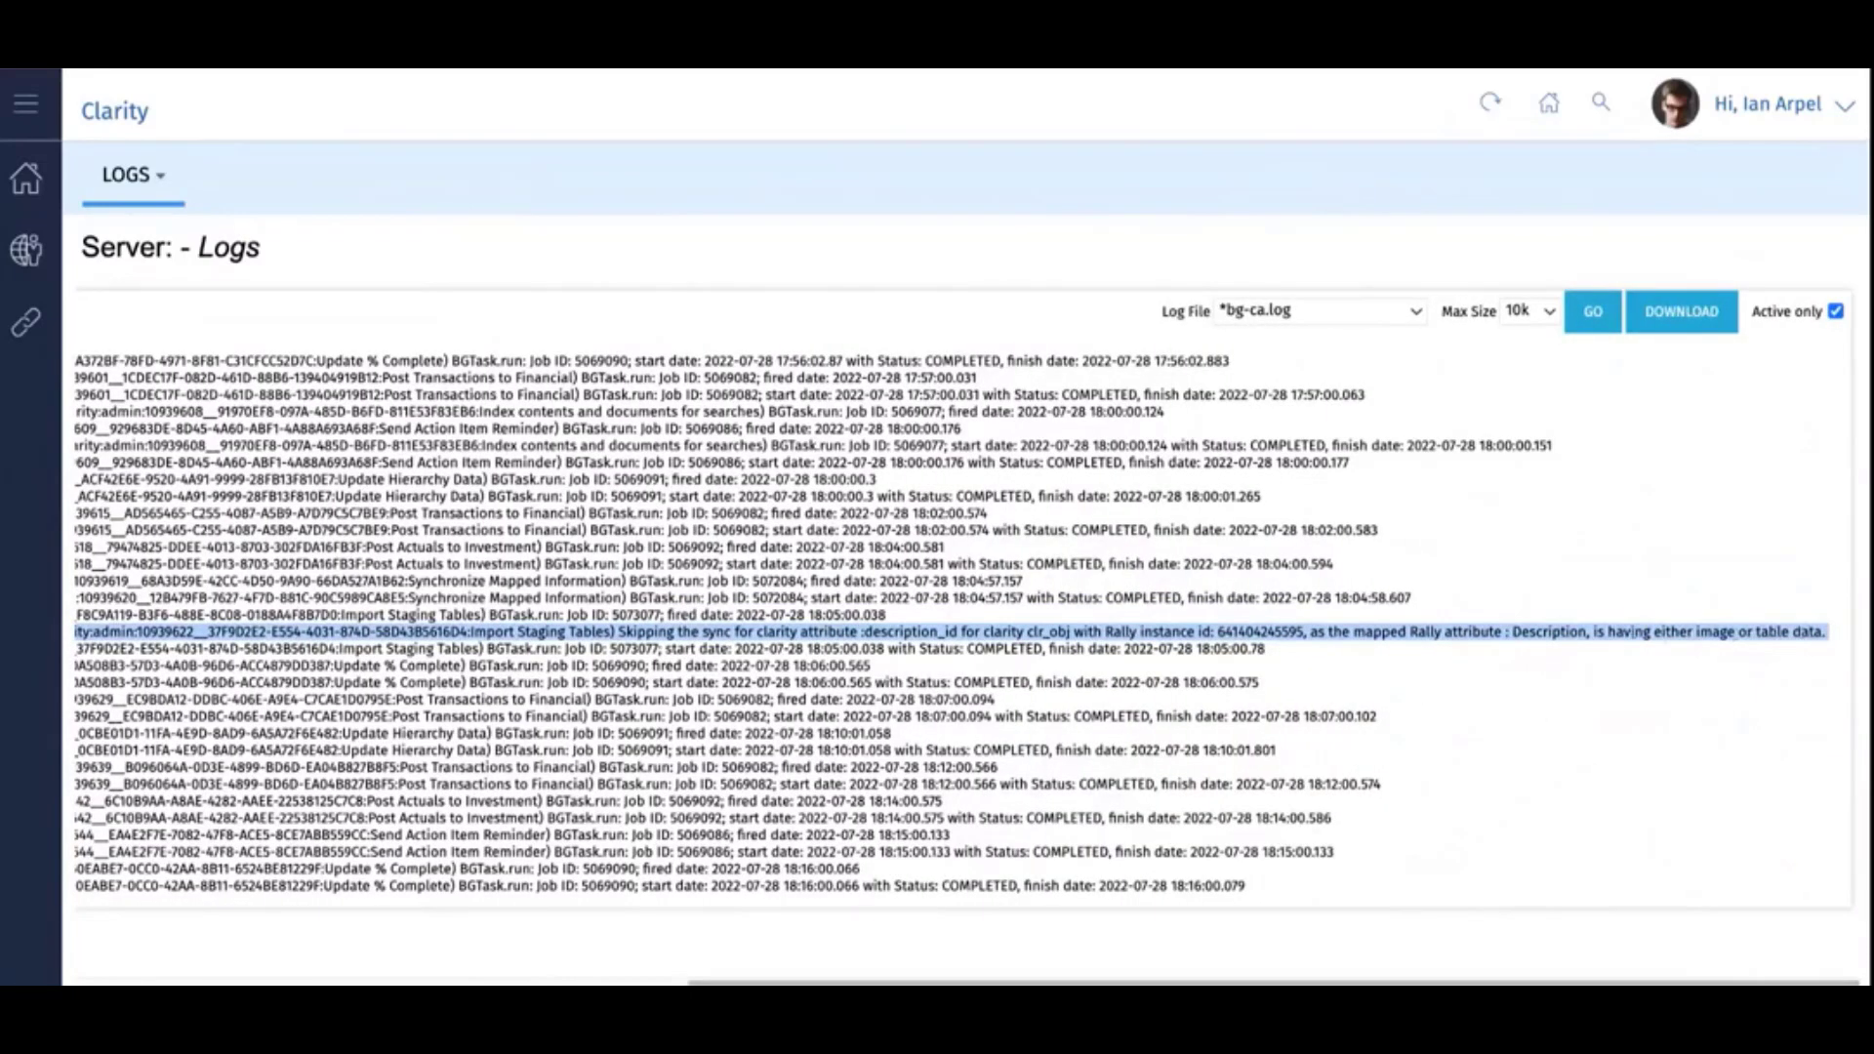
pyautogui.doubleClick(1235, 630)
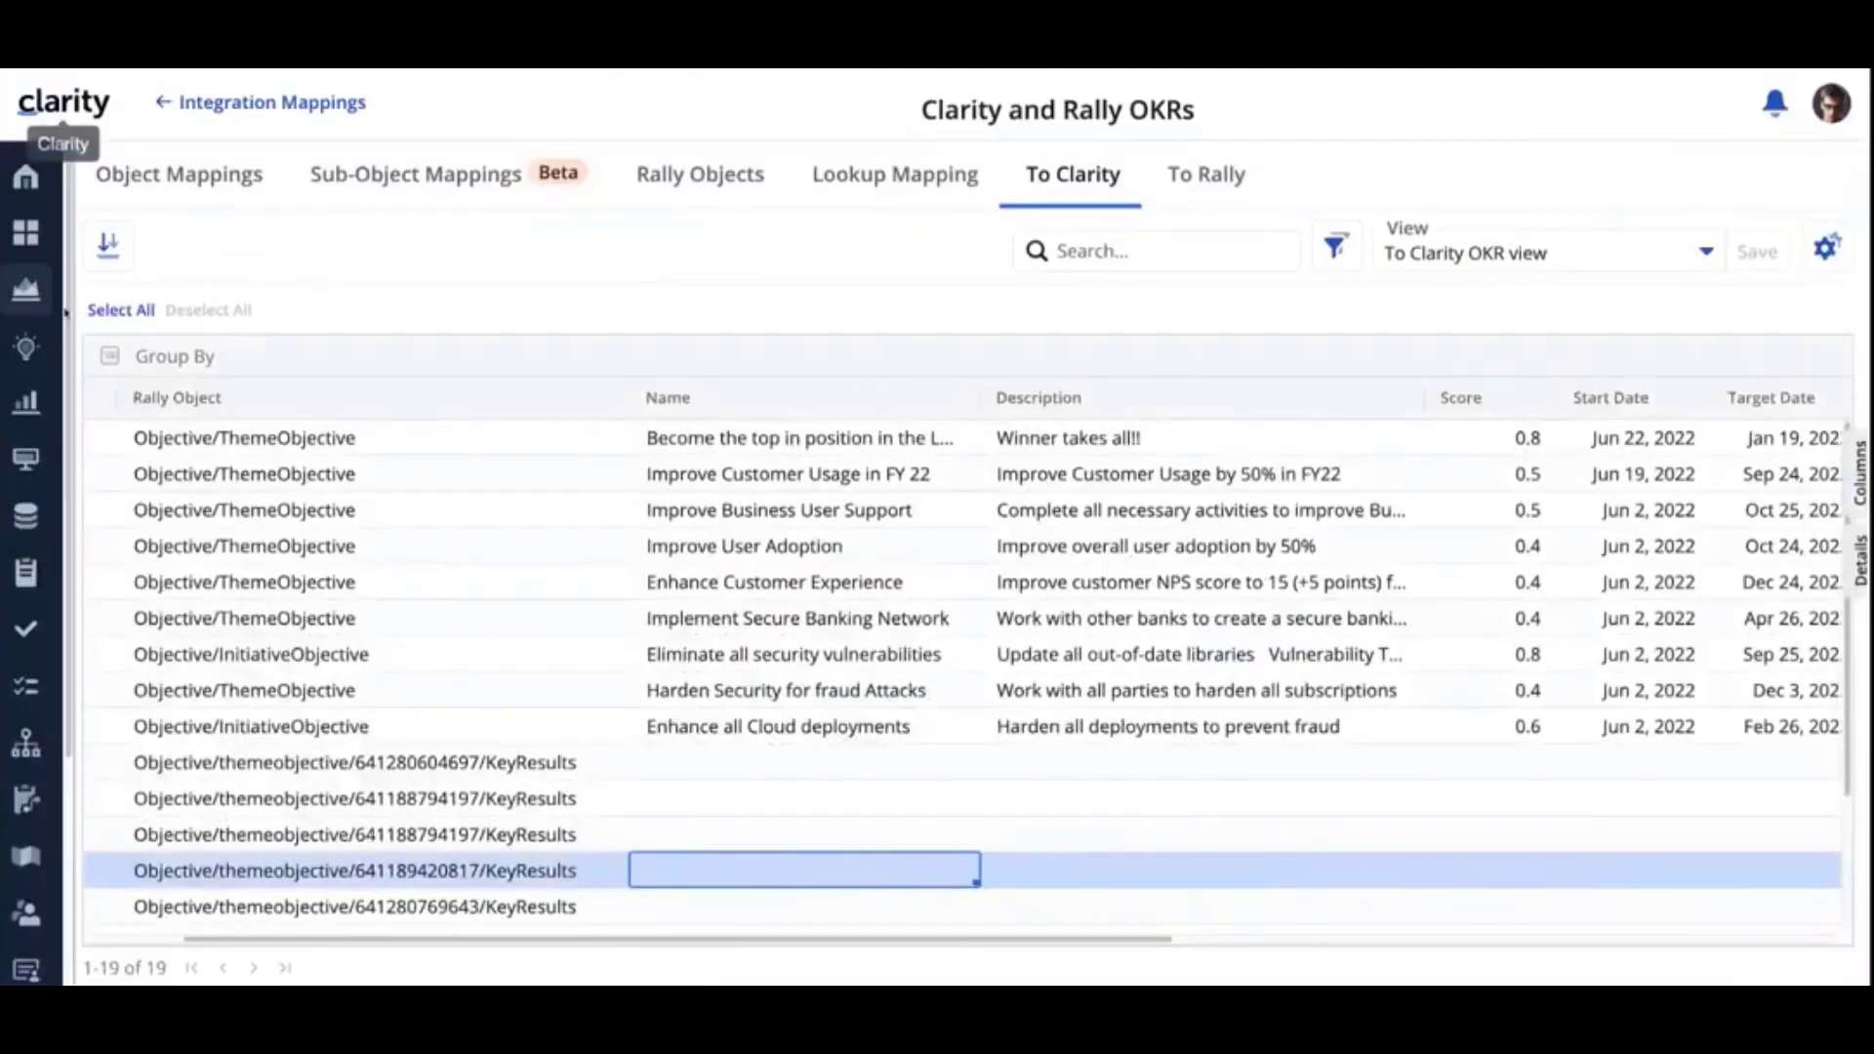
# - Return to the Clarity and Rally OKRs page at normal size, and open the Objectives list from the custom objects
pyautogui.hotkey('ctrl', '-')
pyautogui.hotkey('ctrl', '-')
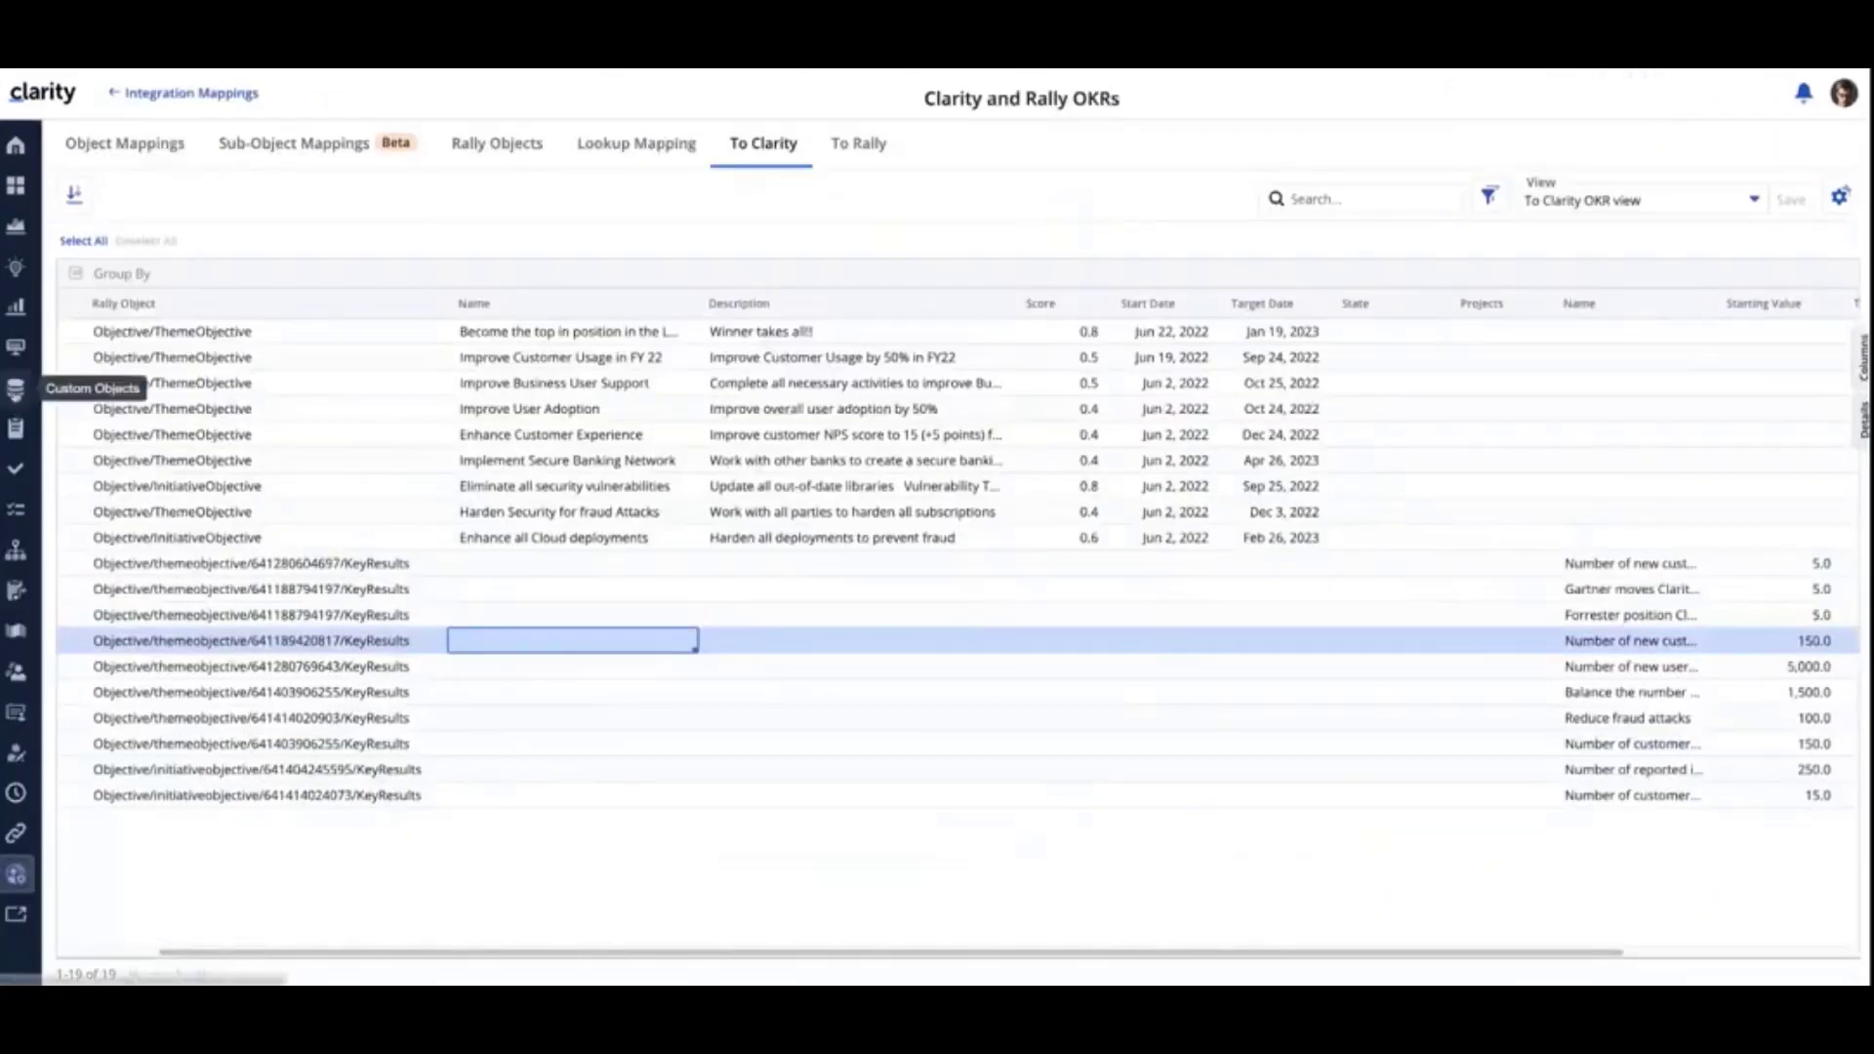
pyautogui.click(15, 389)
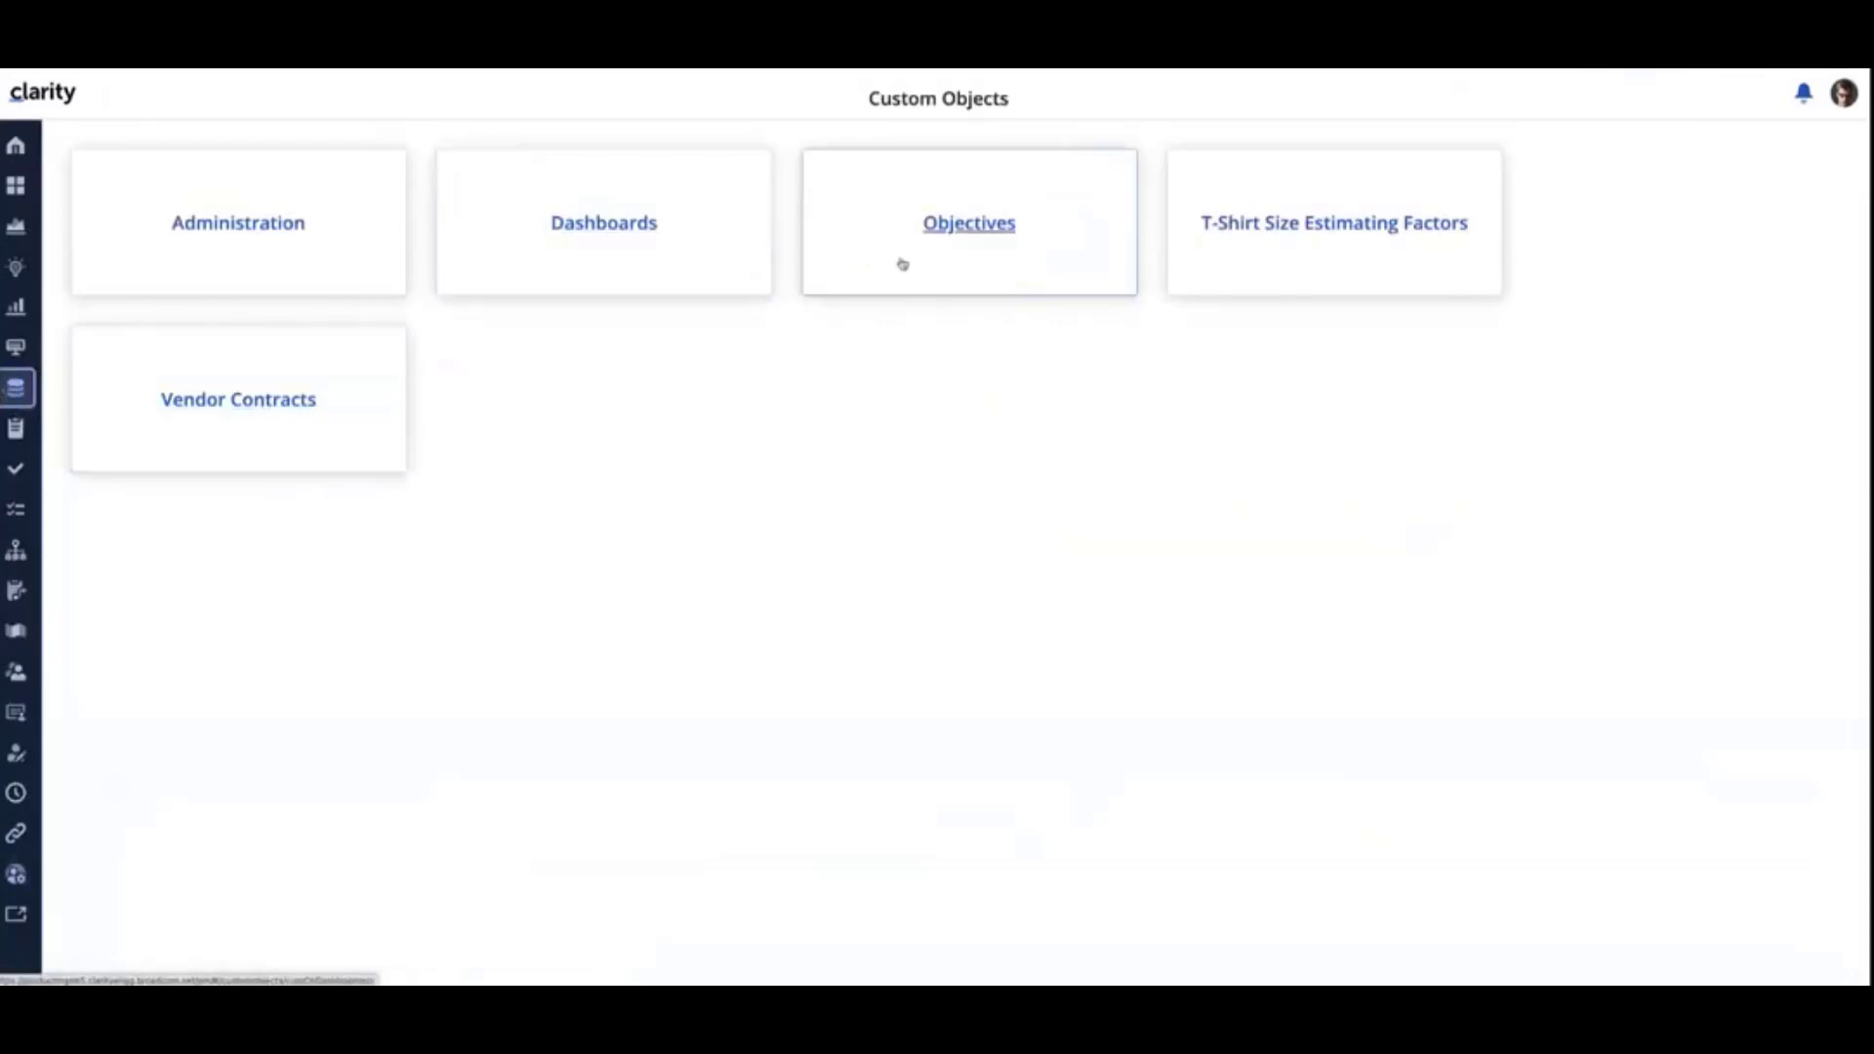
pyautogui.click(947, 230)
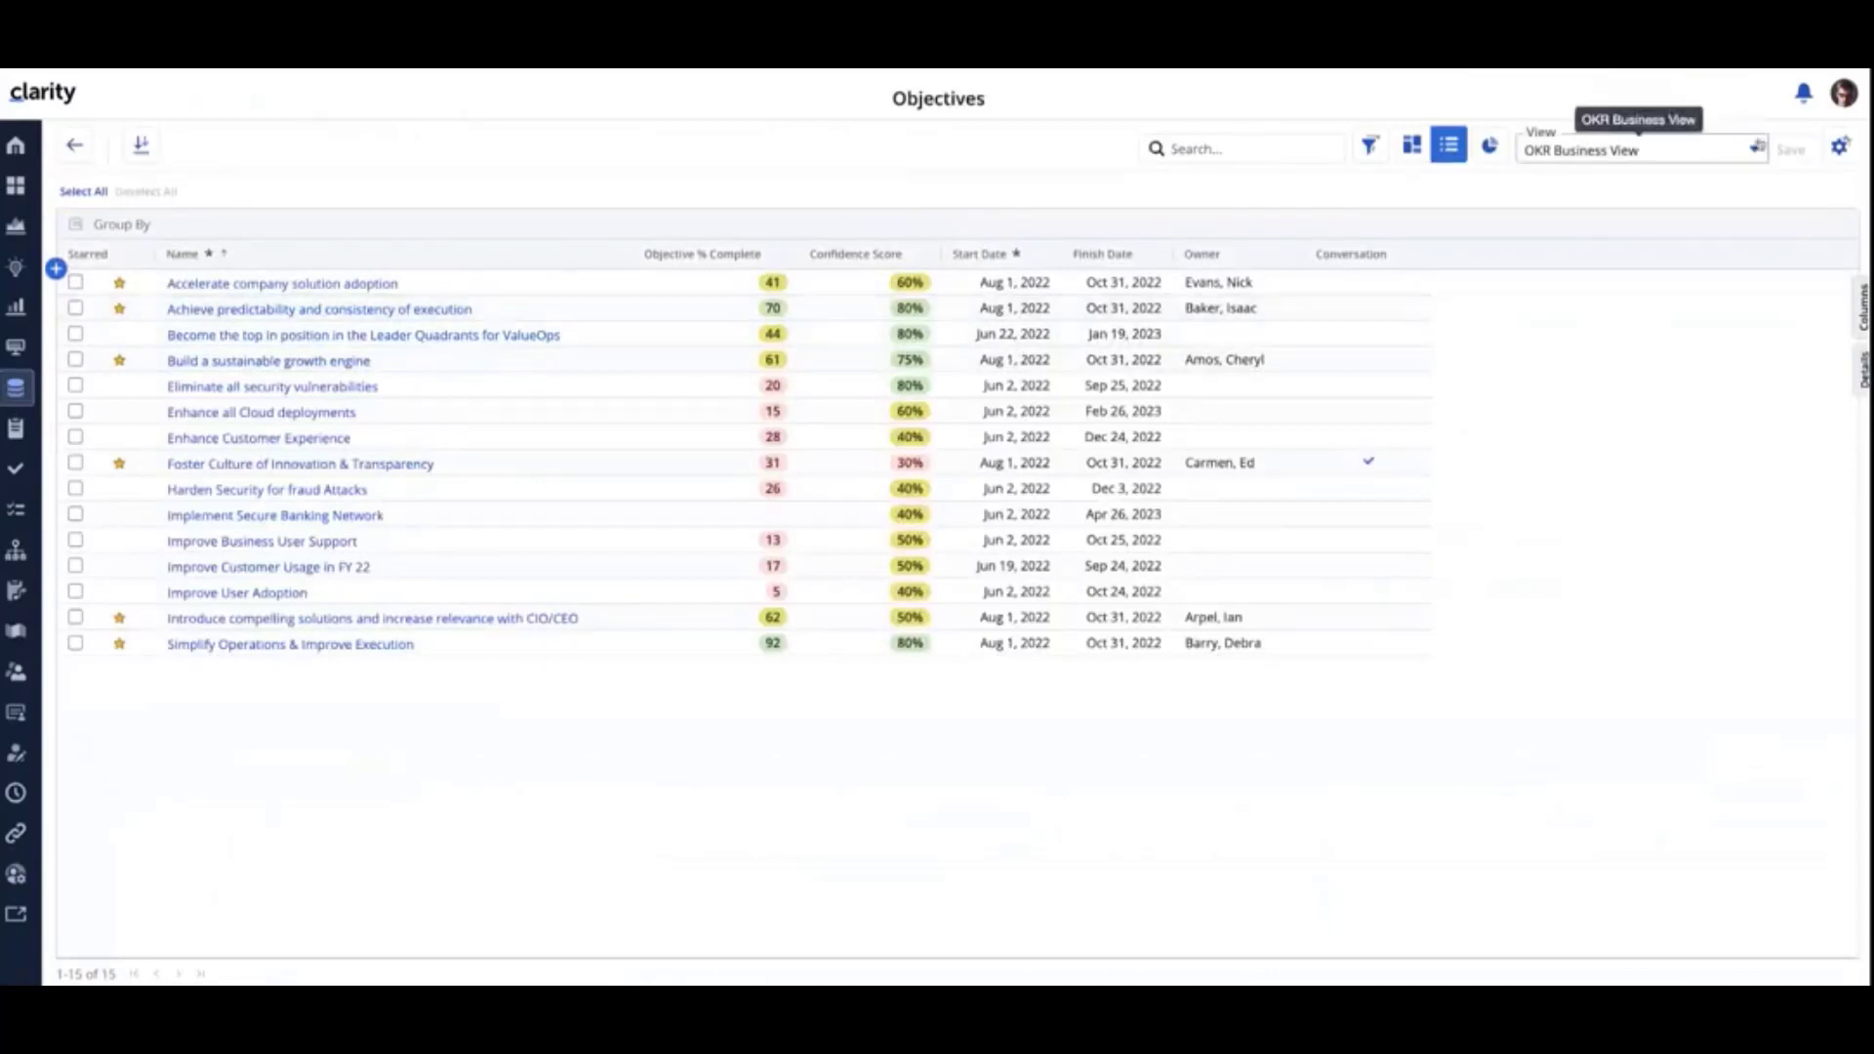
# - Switch the list to the OKR Business and Engineering View and inspect the full description of the Improve Customer Usage in FY 22 objective
pyautogui.click(1755, 151)
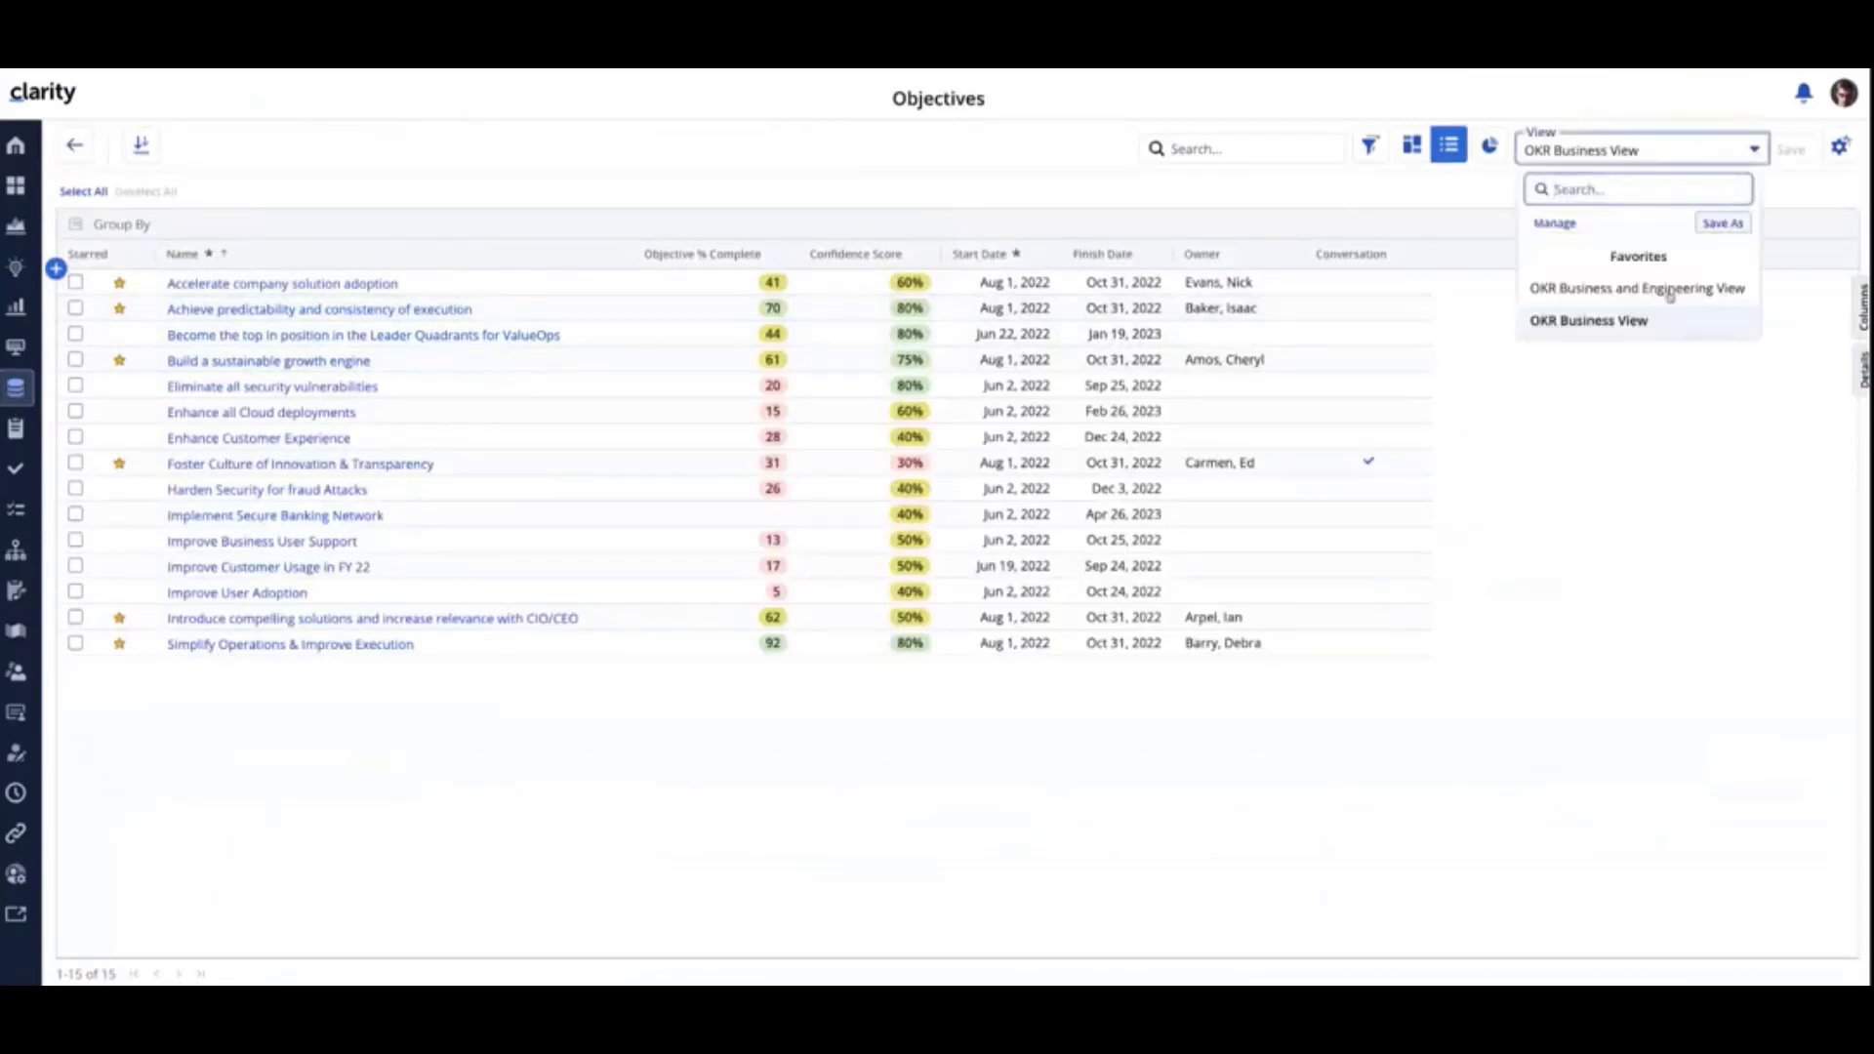
pyautogui.click(1669, 290)
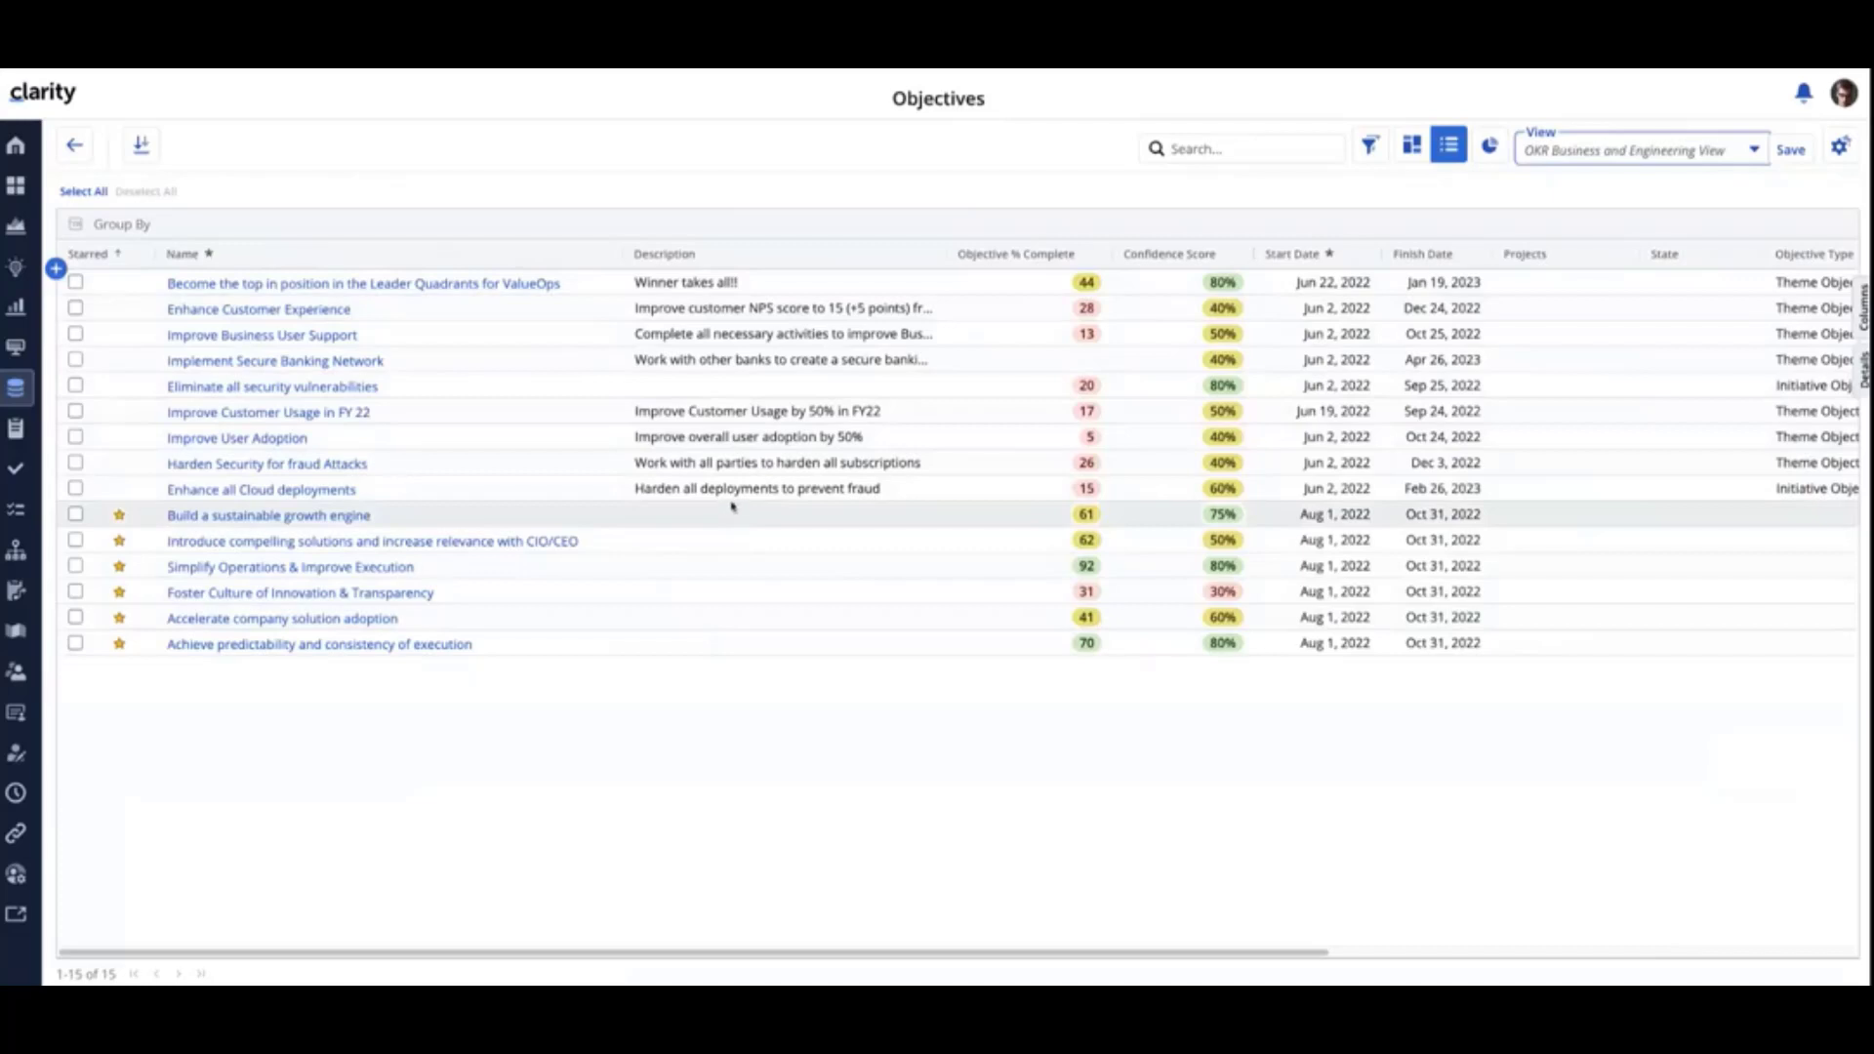
pyautogui.click(653, 415)
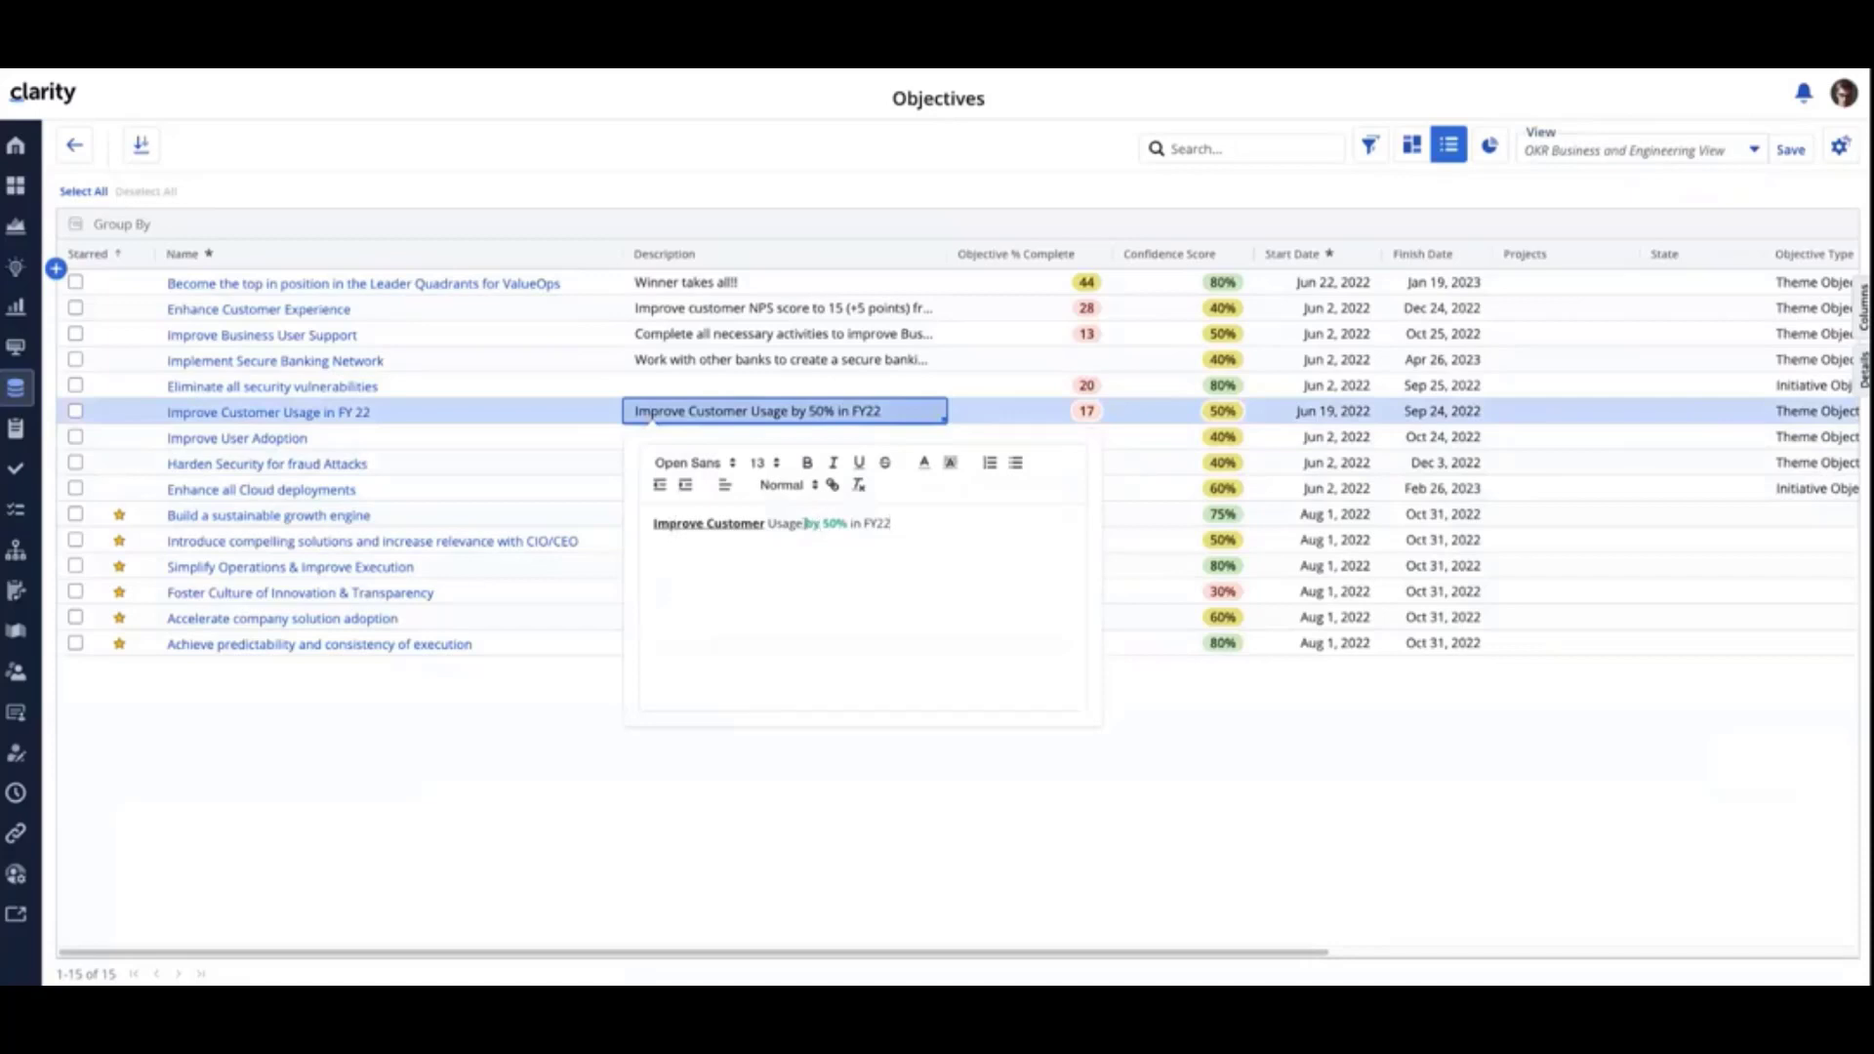
pyautogui.click(1235, 769)
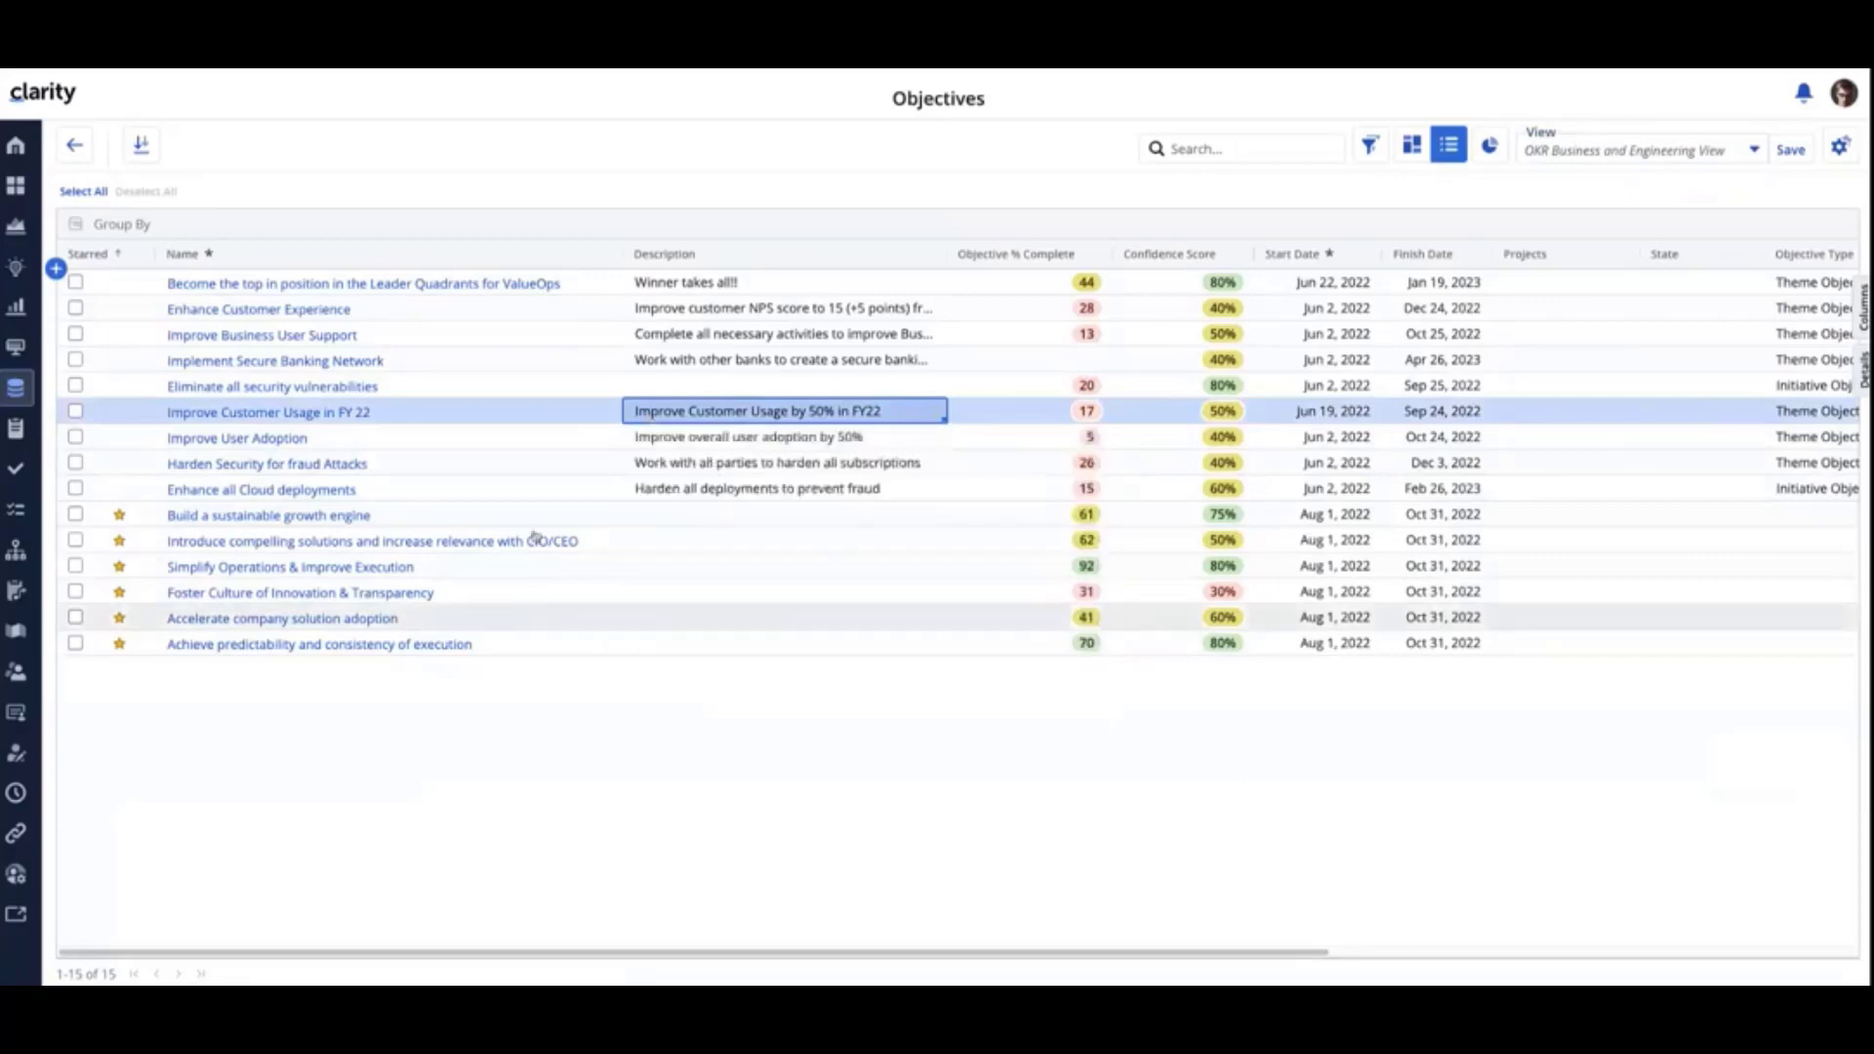
# - Check the description of the Eliminate all security vulnerabilities objective, and examine the list's sync, source, object ID and integration mapping columns
pyautogui.click(686, 386)
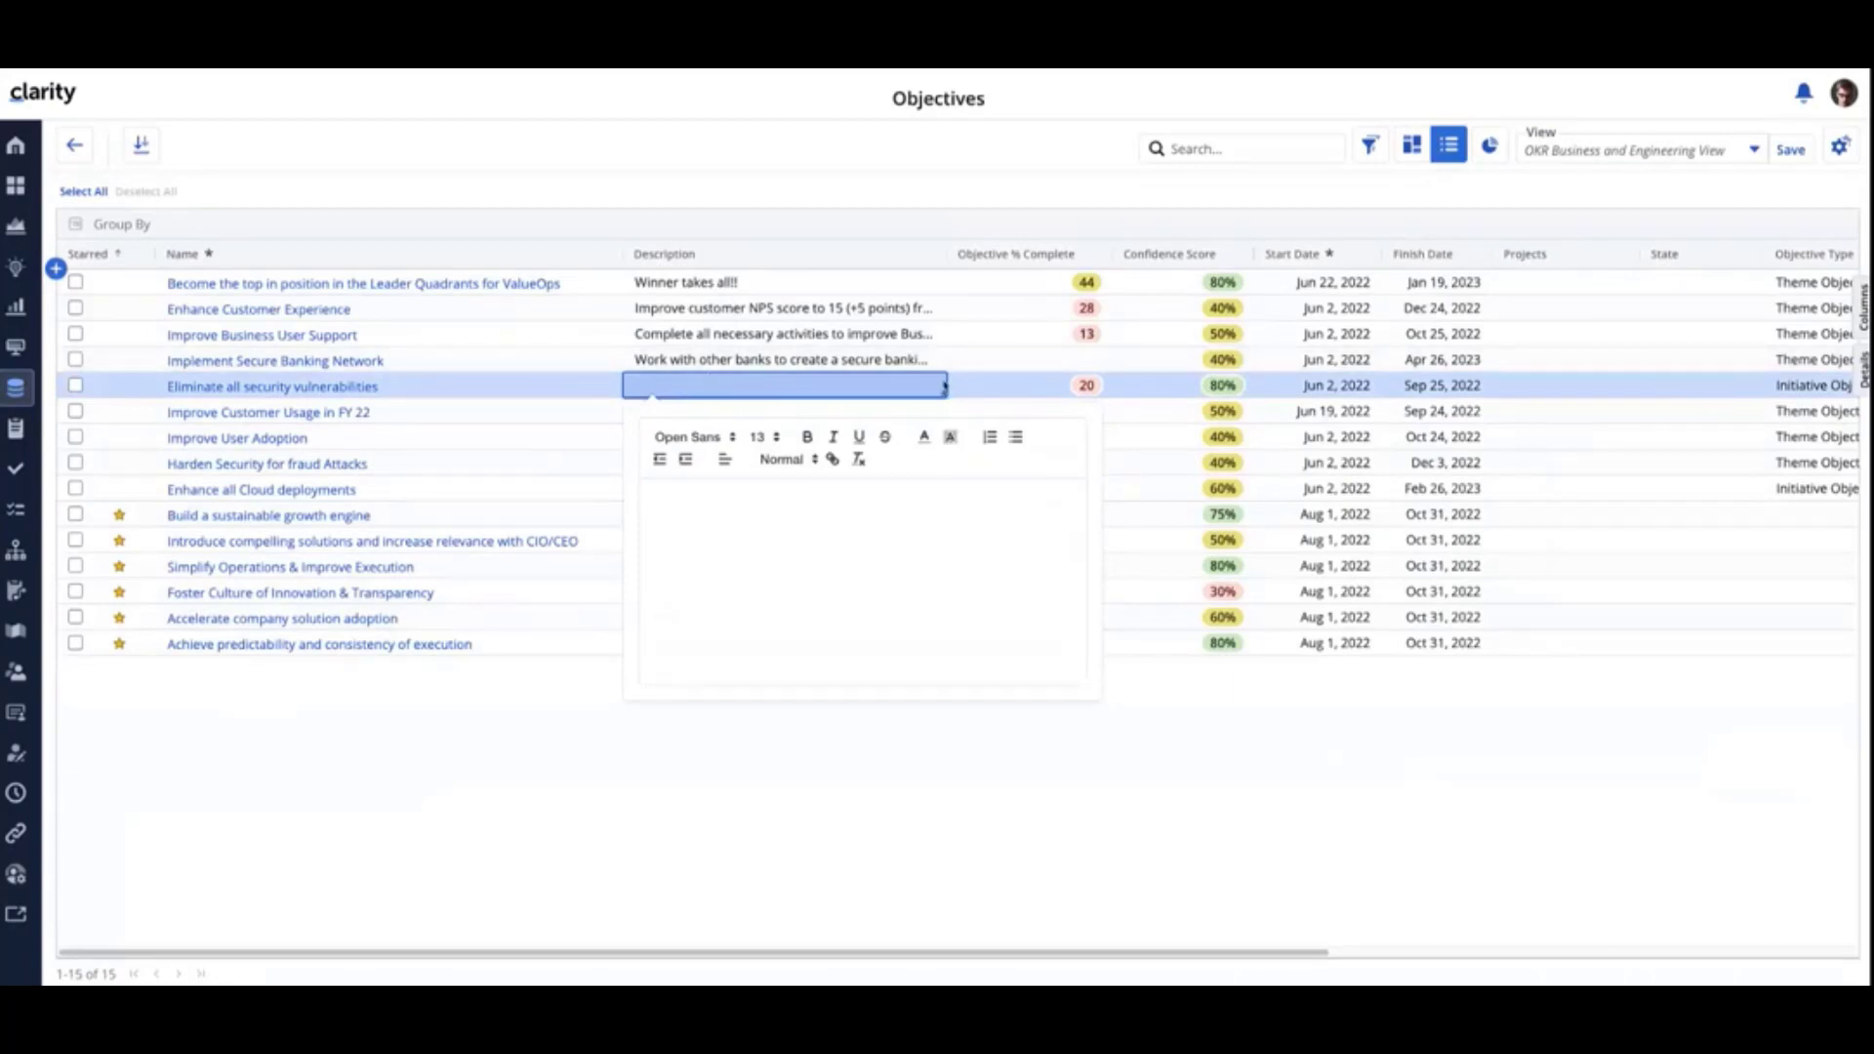
pyautogui.click(763, 382)
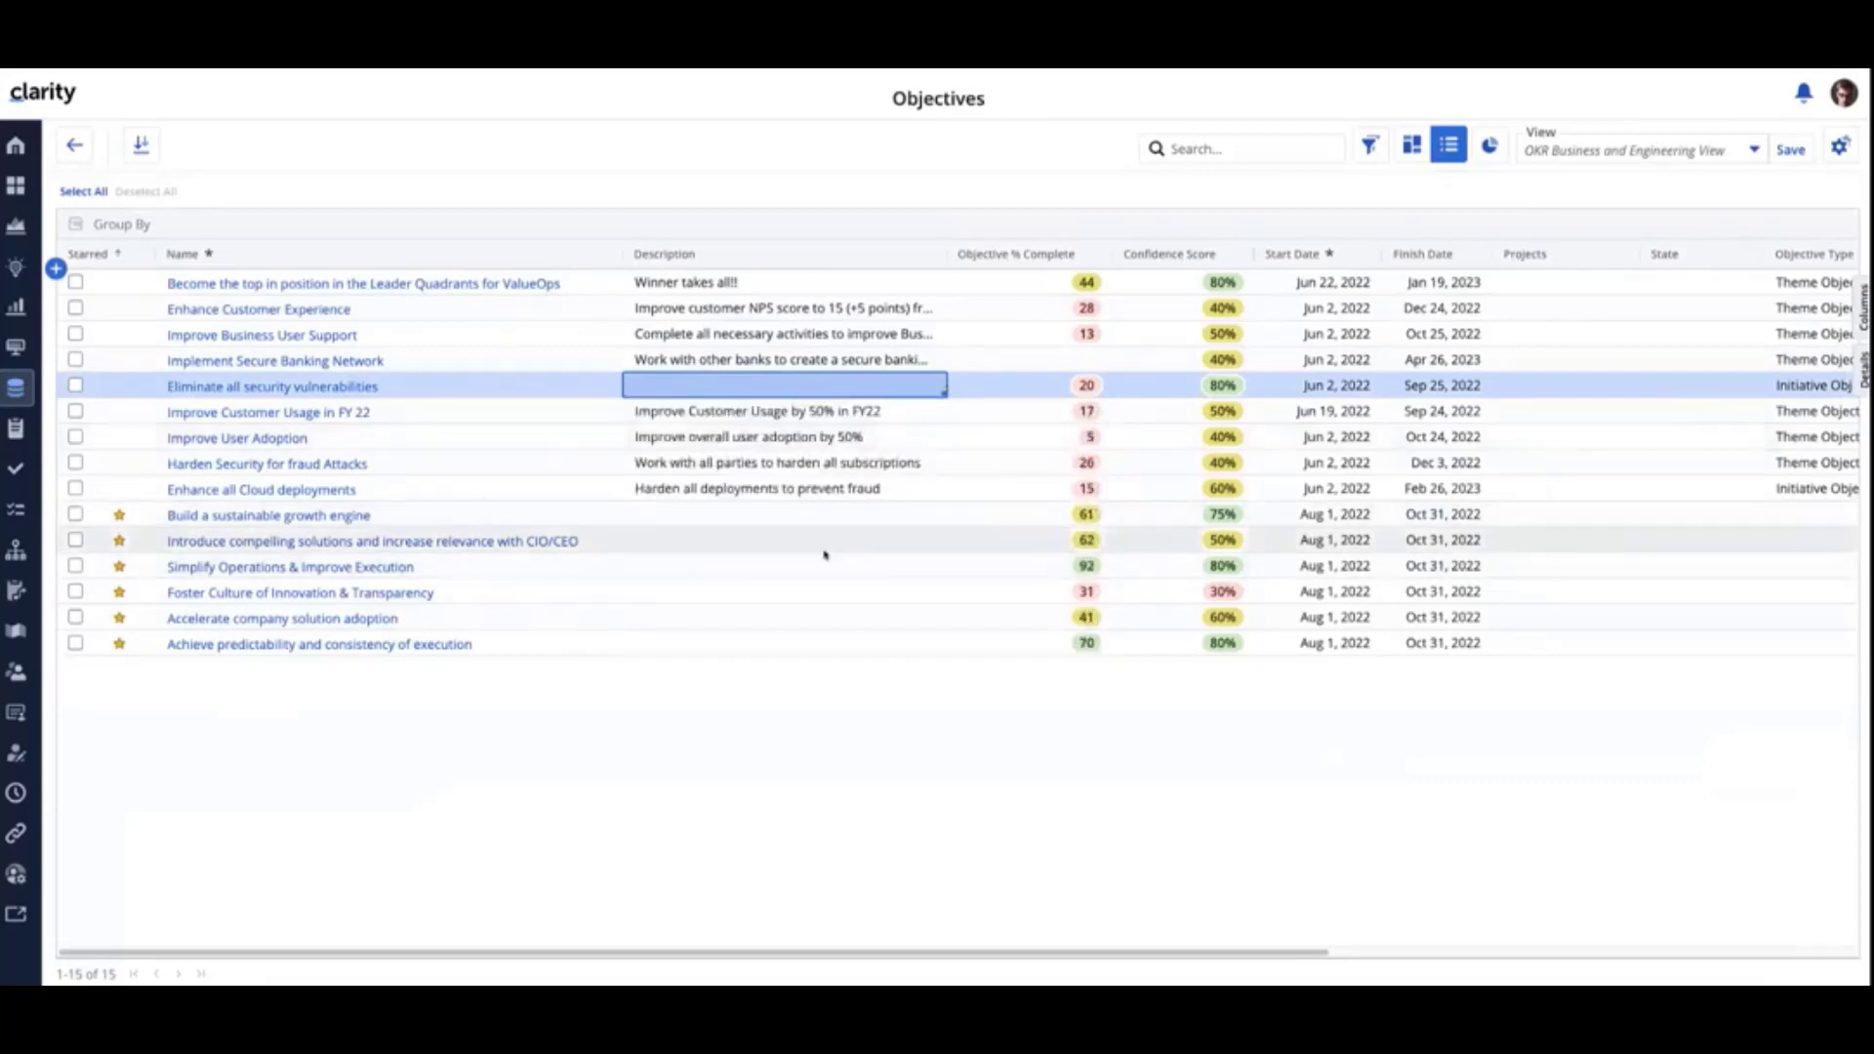
pyautogui.moveTo(586, 962); pyautogui.dragTo(1234, 971)
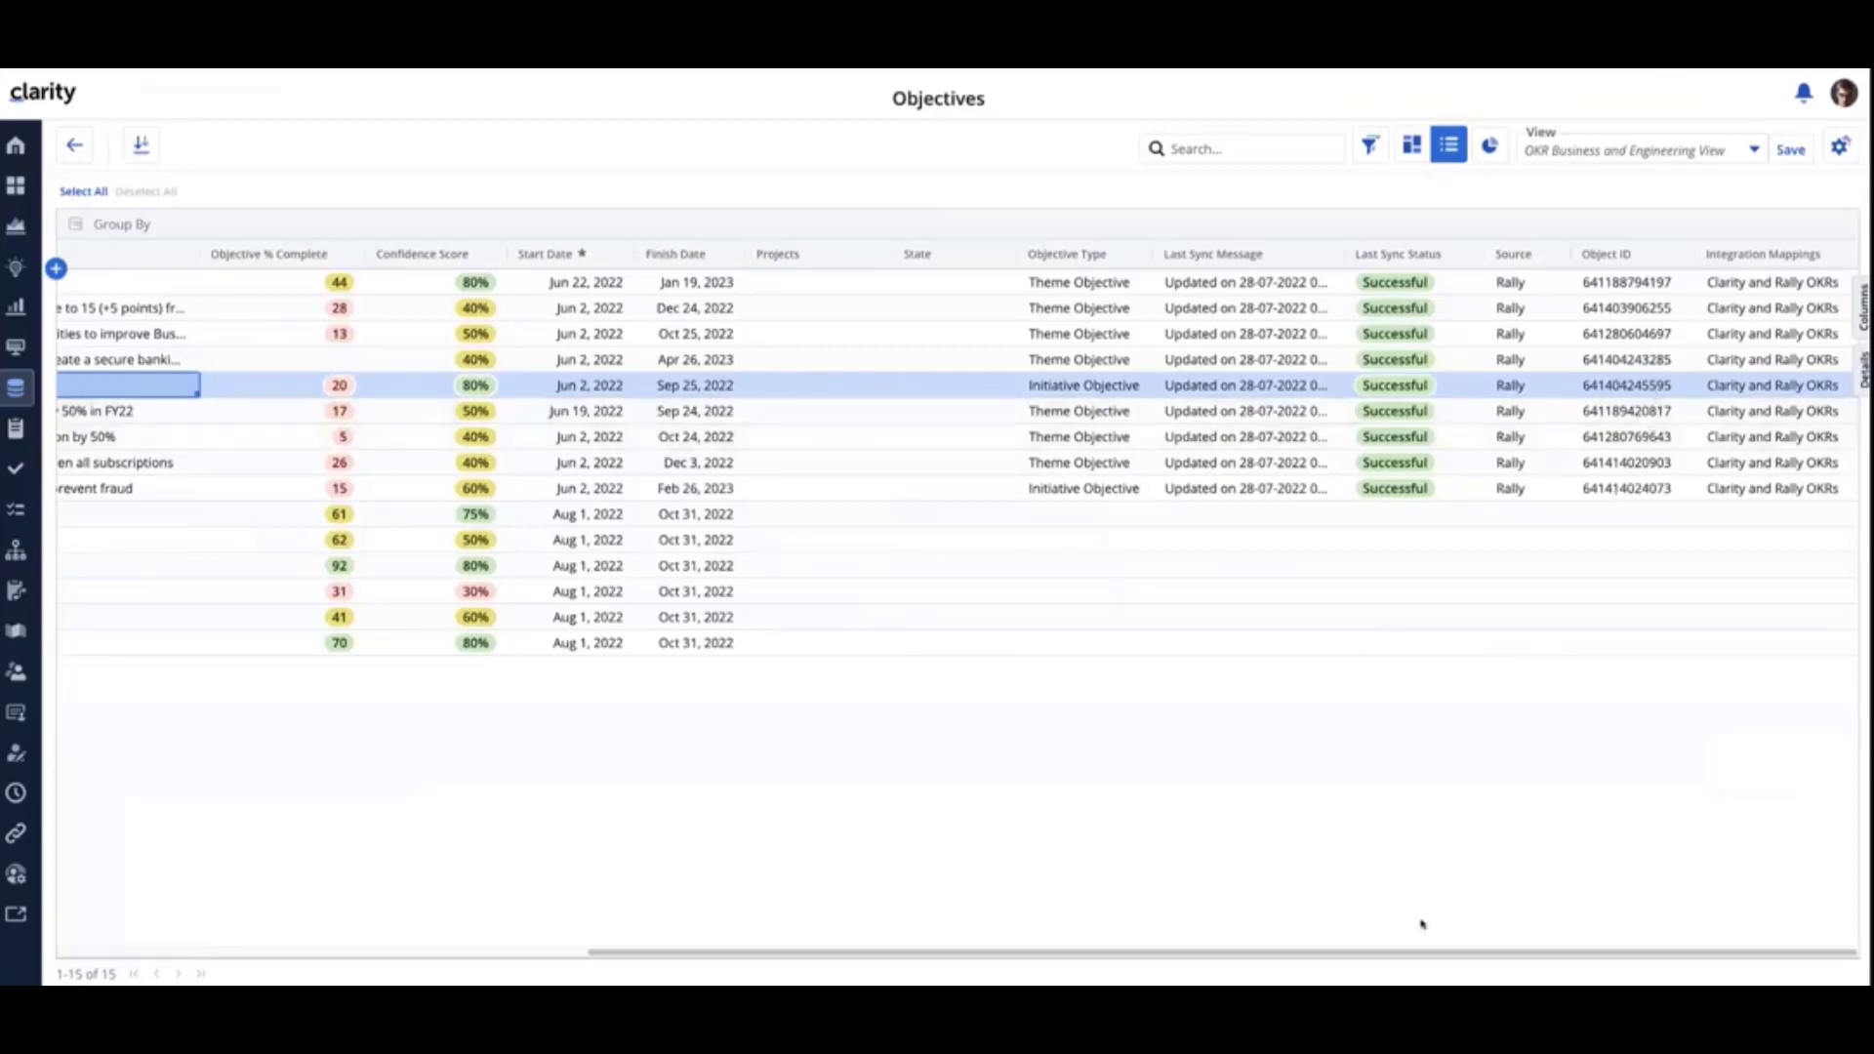
pyautogui.moveTo(1427, 956); pyautogui.dragTo(645, 861)
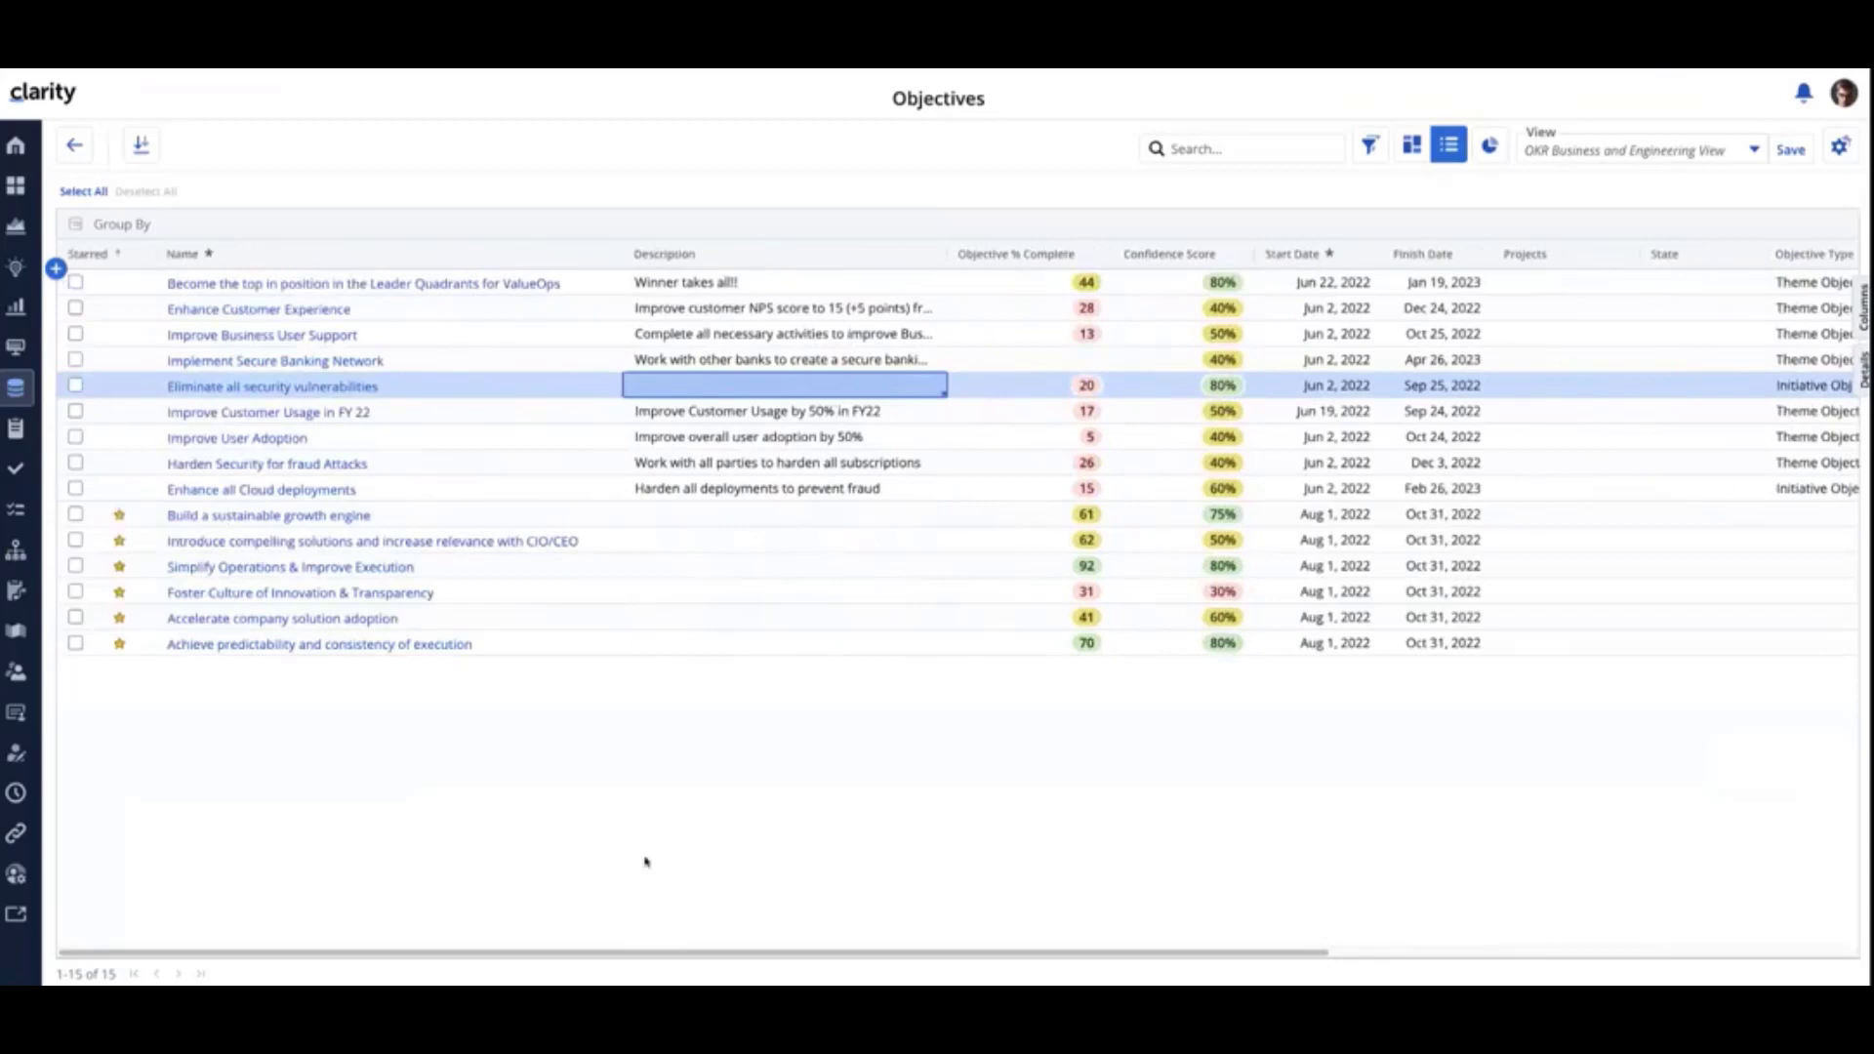
# - Set the description of the Eliminate all security vulnerabilities objective to "test"
pyautogui.doubleClick(689, 398)
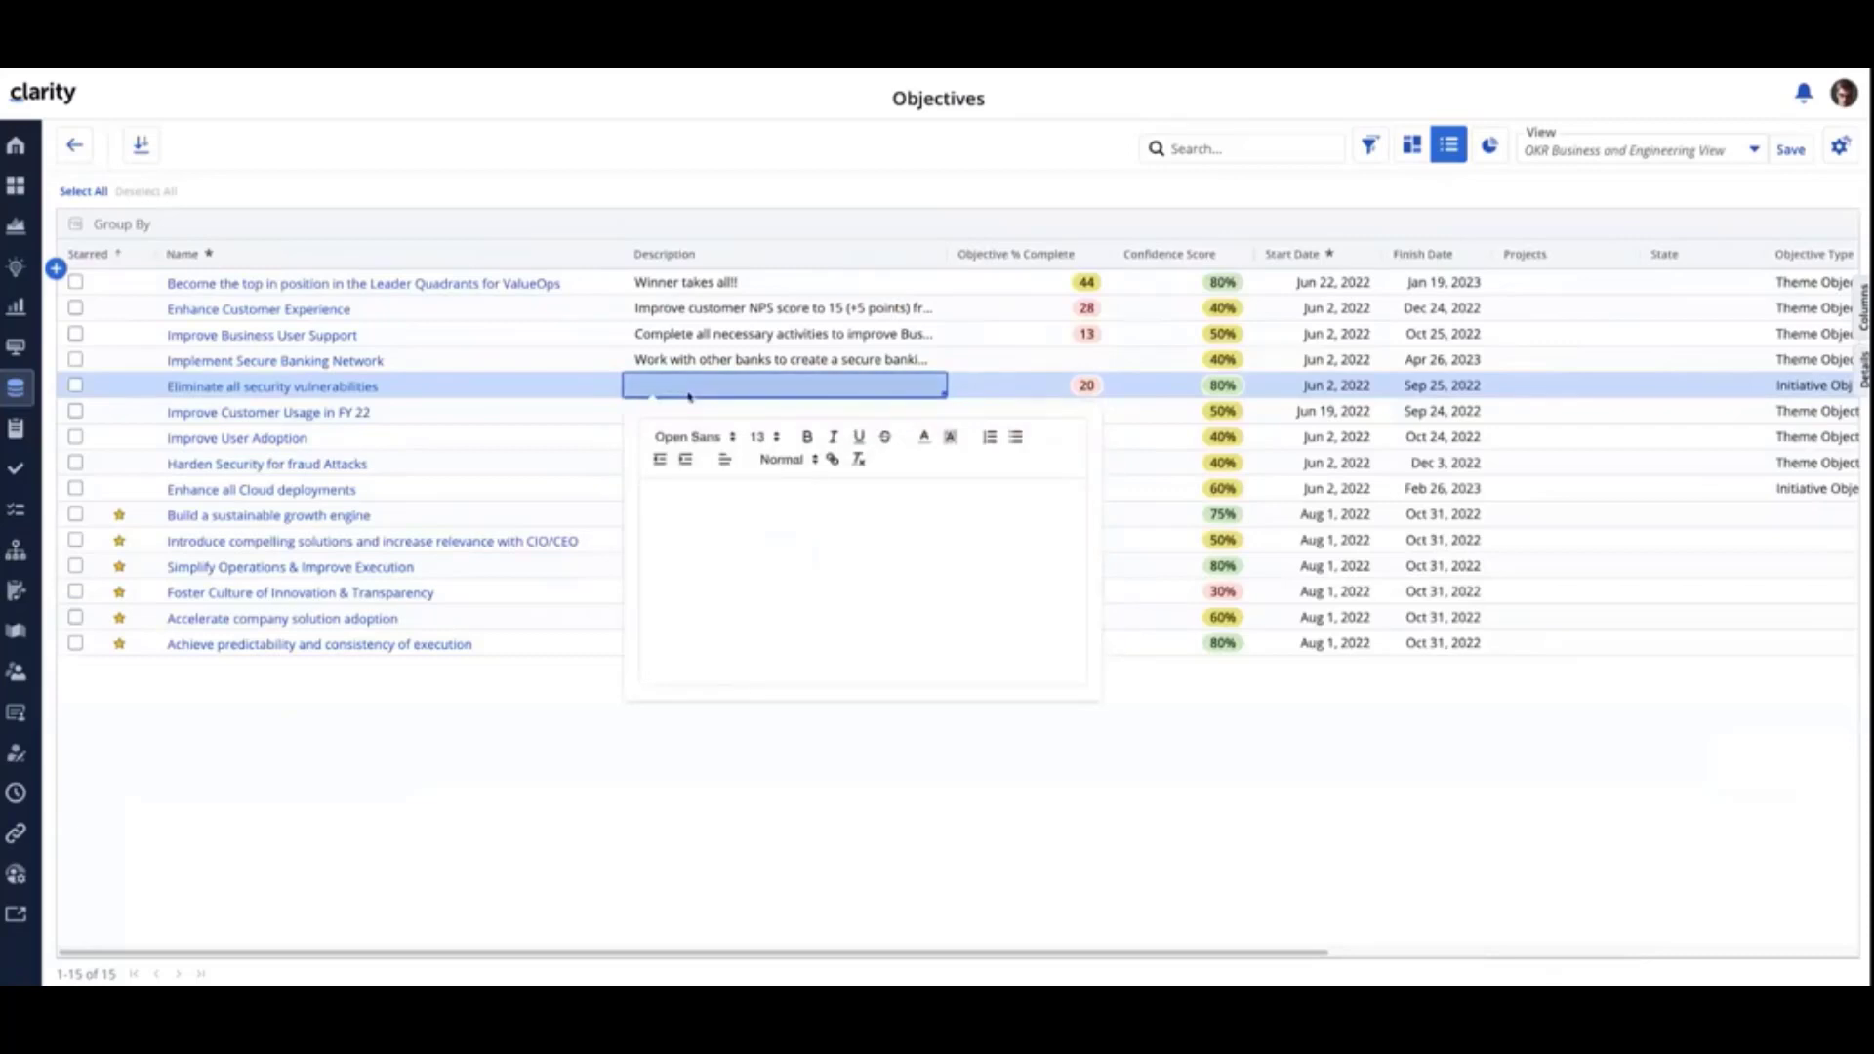
pyautogui.write('test')
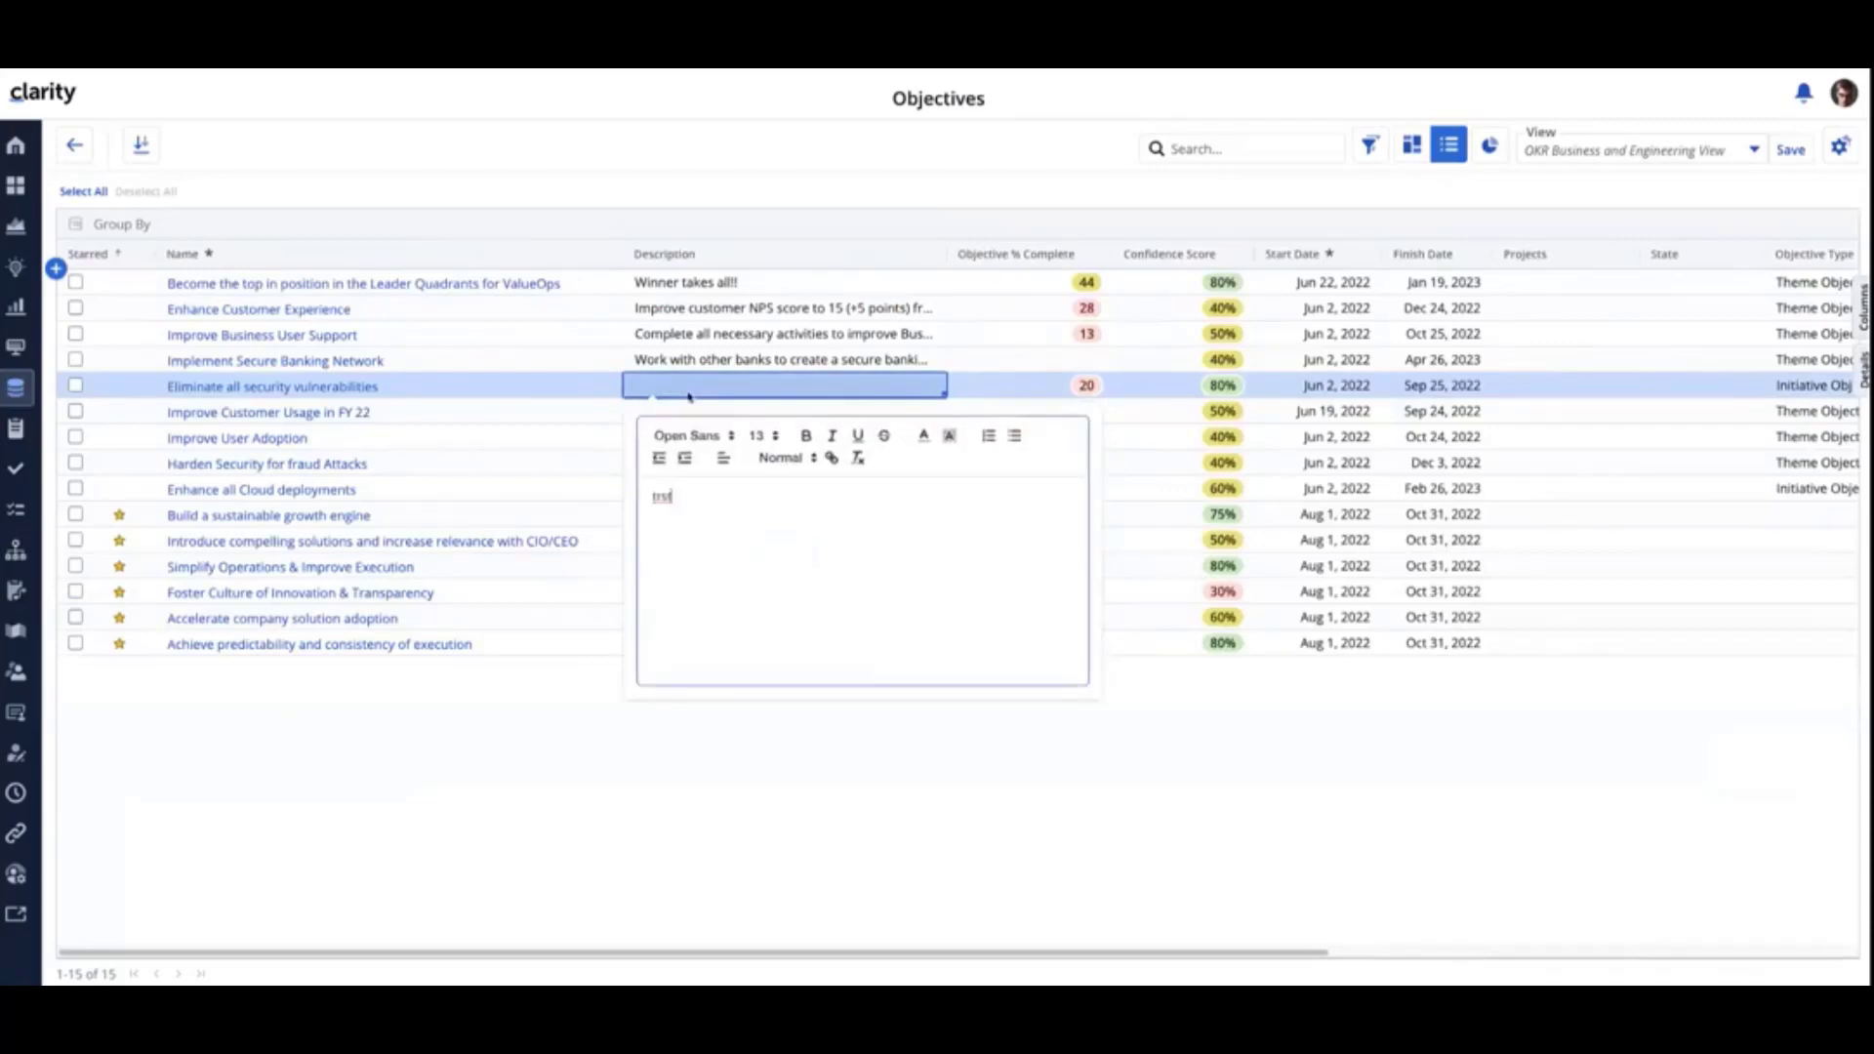
pyautogui.press('BackSpace')
pyautogui.press('BackSpace')
pyautogui.press('BackSpace')
pyautogui.write('est')
pyautogui.click(592, 804)
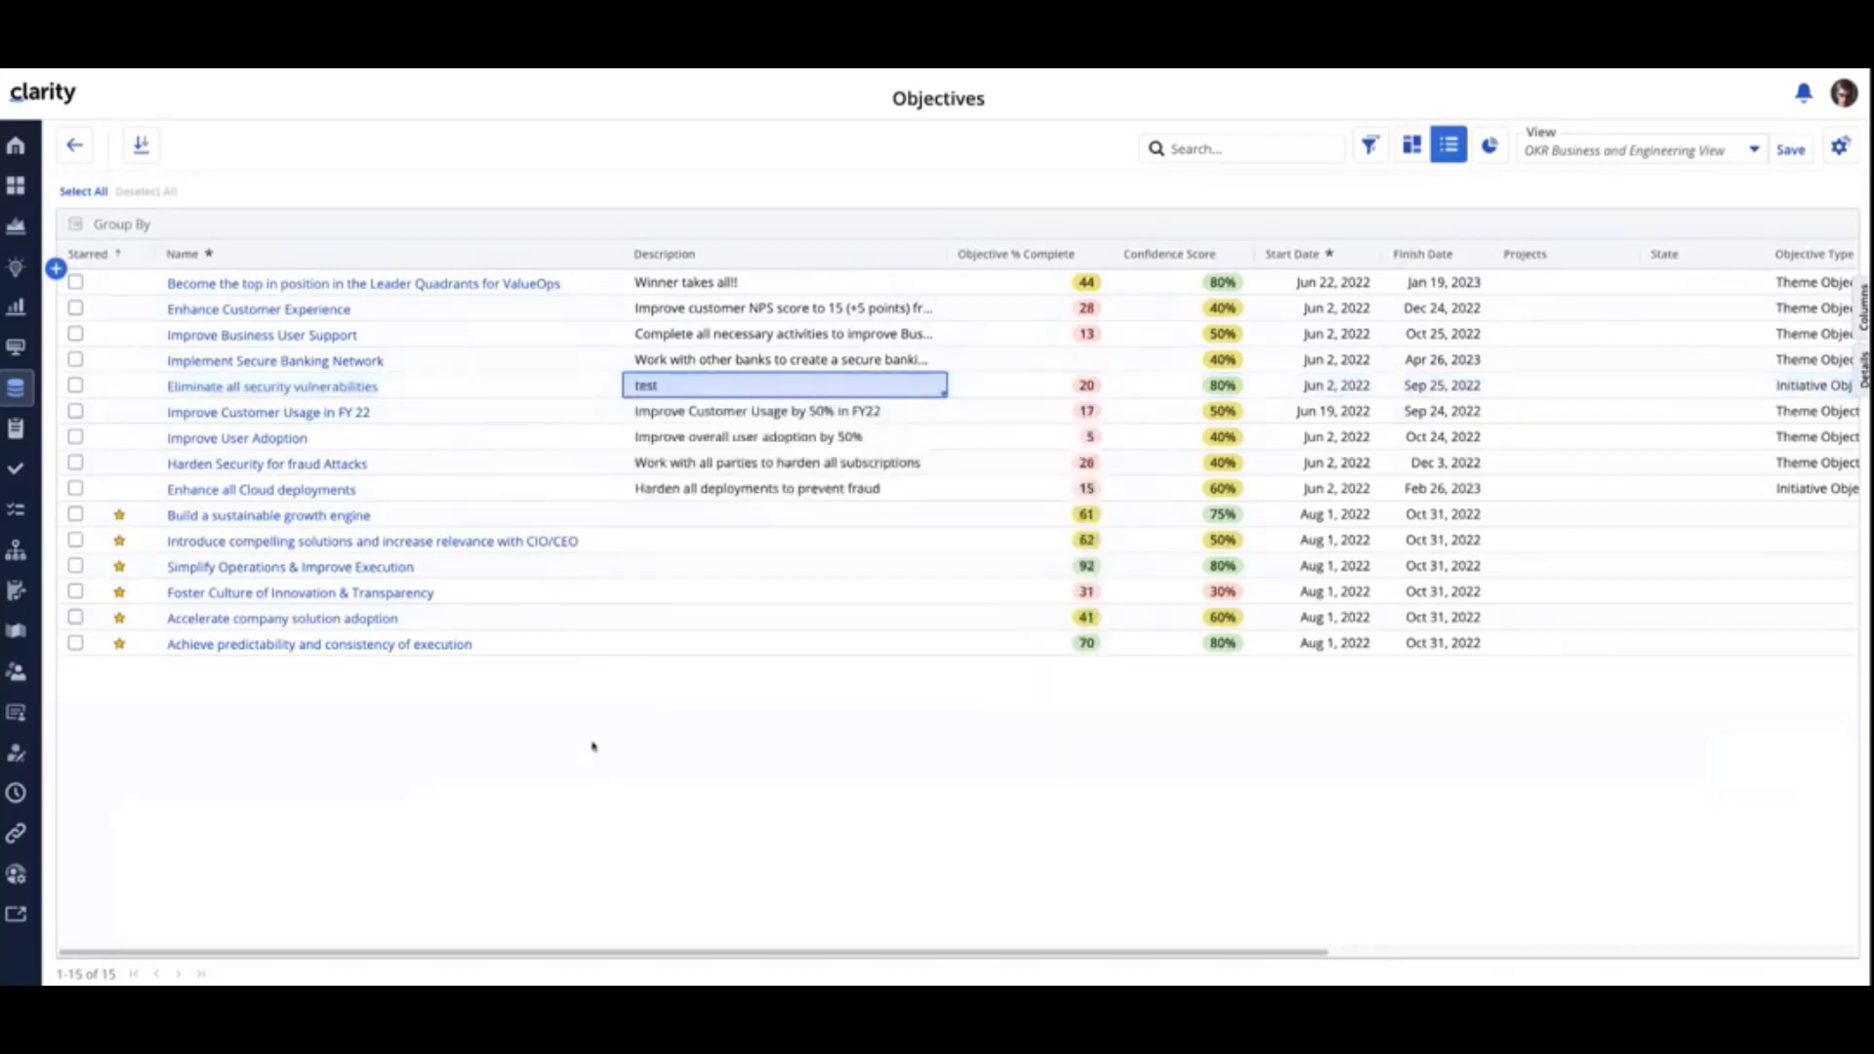
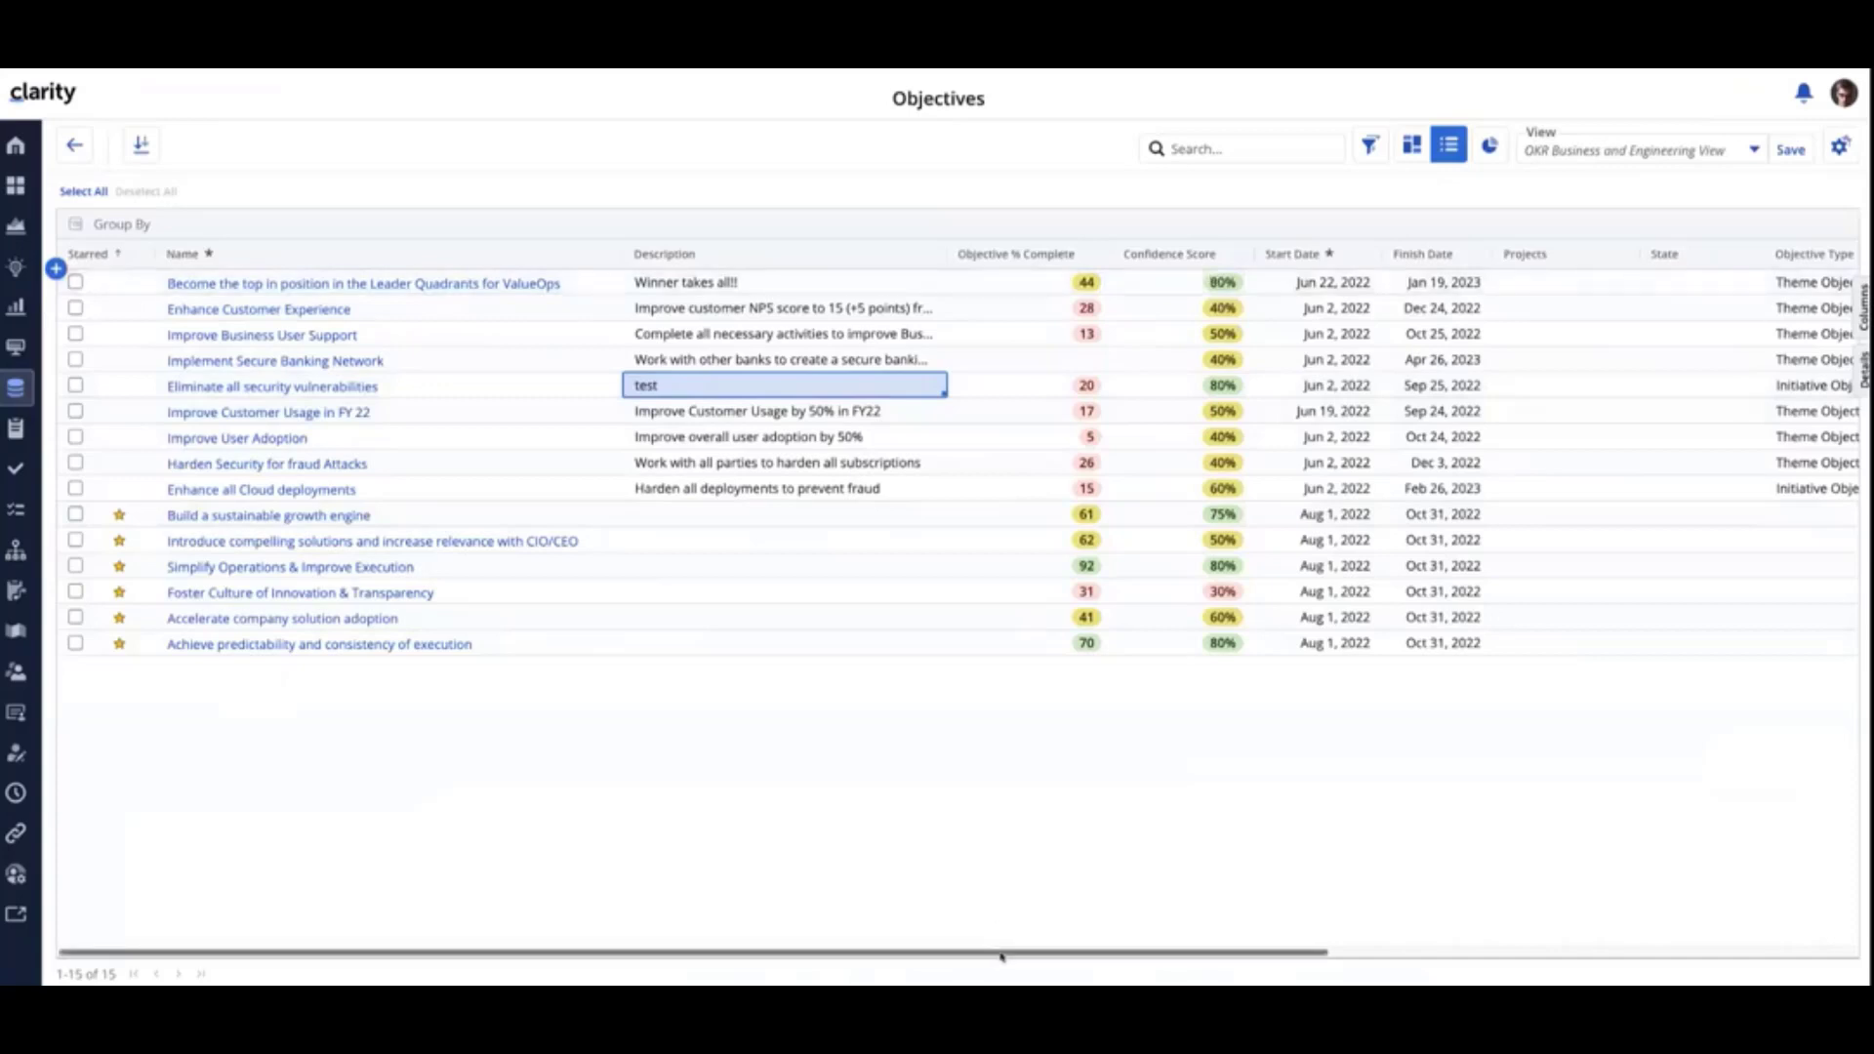
# - Filter the available jobs by job type "sync" and open the properties of the Synchronize Mapped Information job
pyautogui.moveTo(996, 959); pyautogui.dragTo(1221, 837)
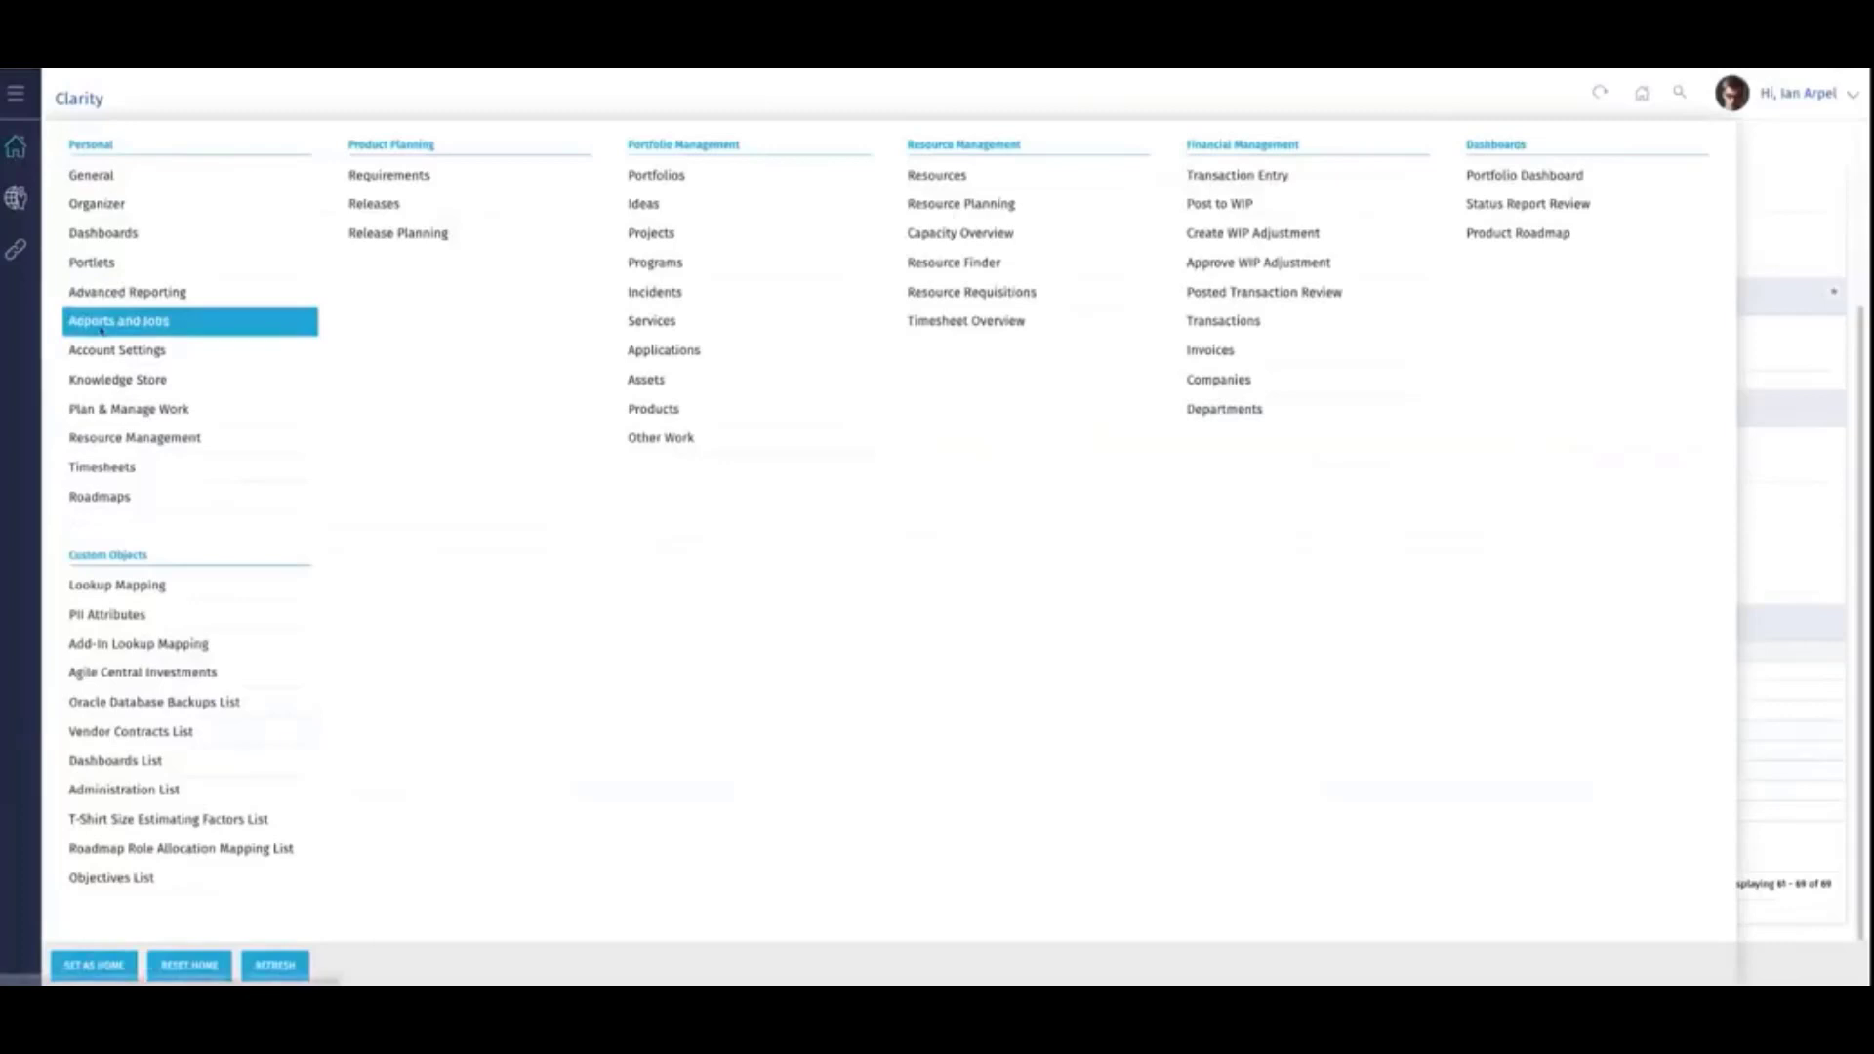
pyautogui.click(92, 320)
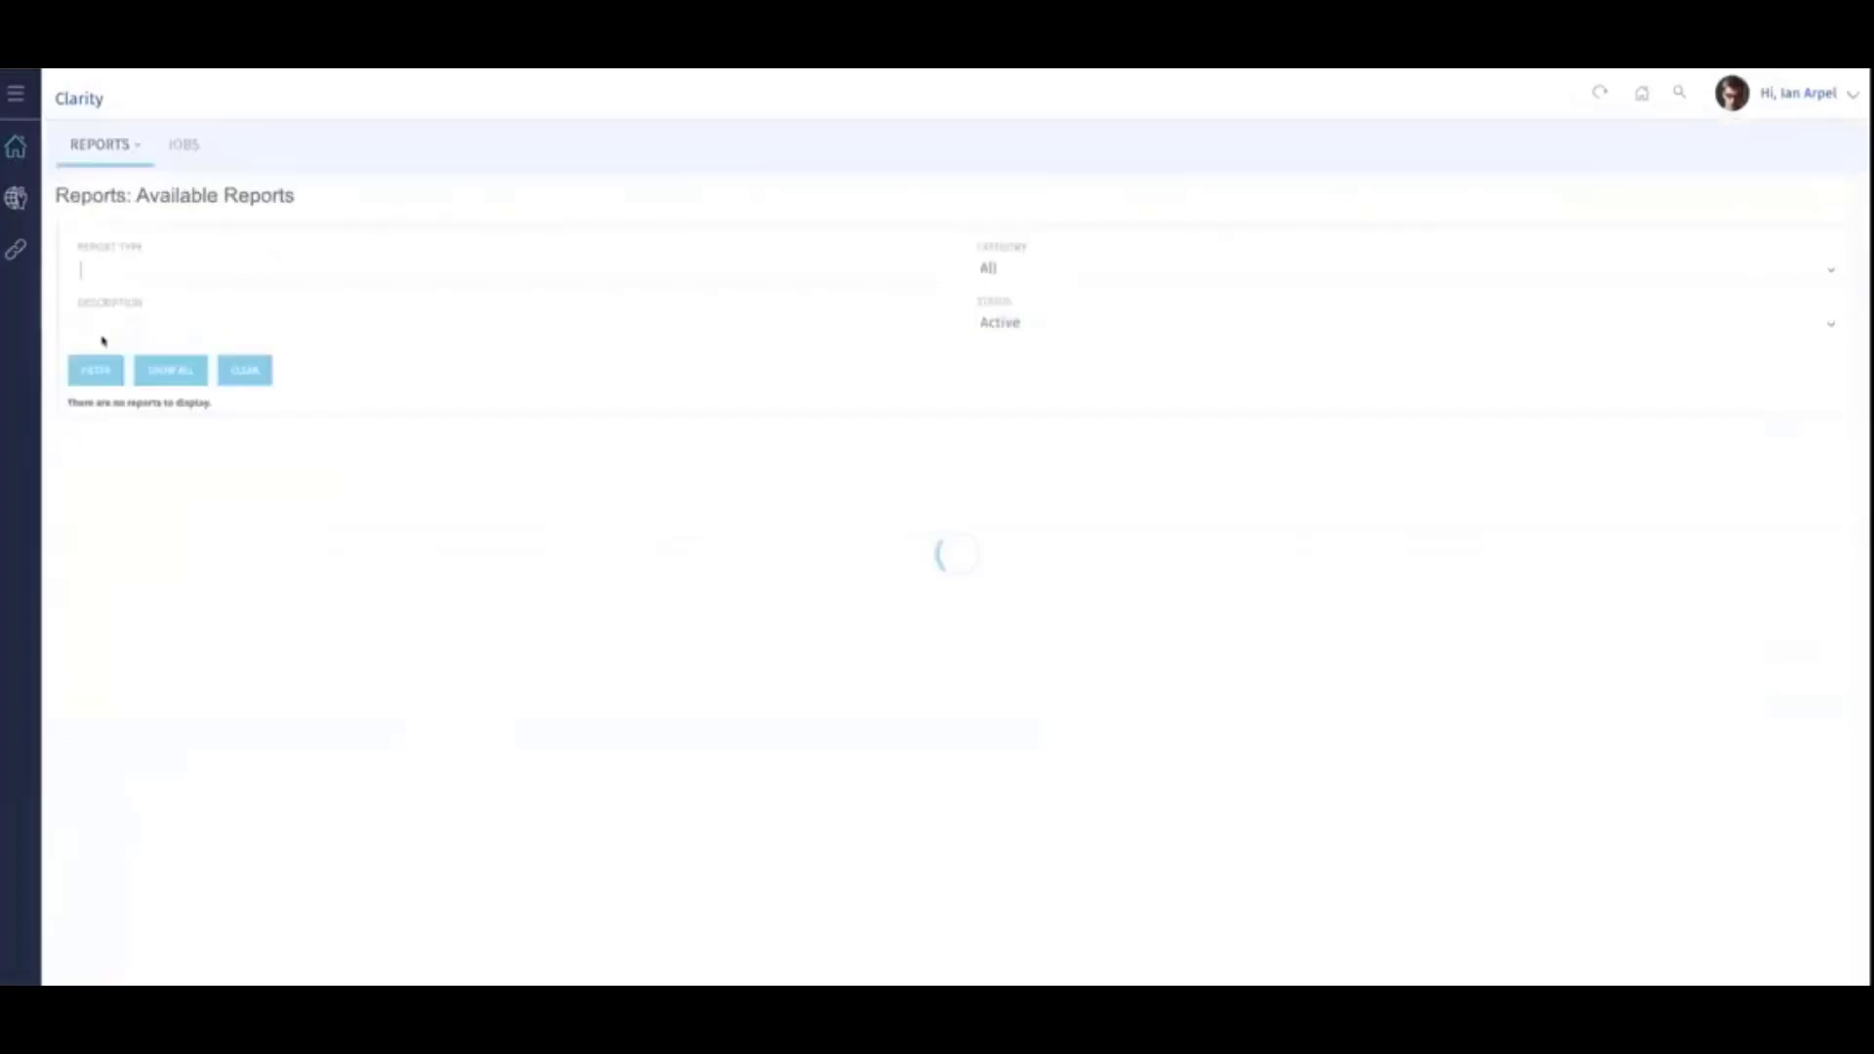
pyautogui.click(178, 146)
pyautogui.write('sync')
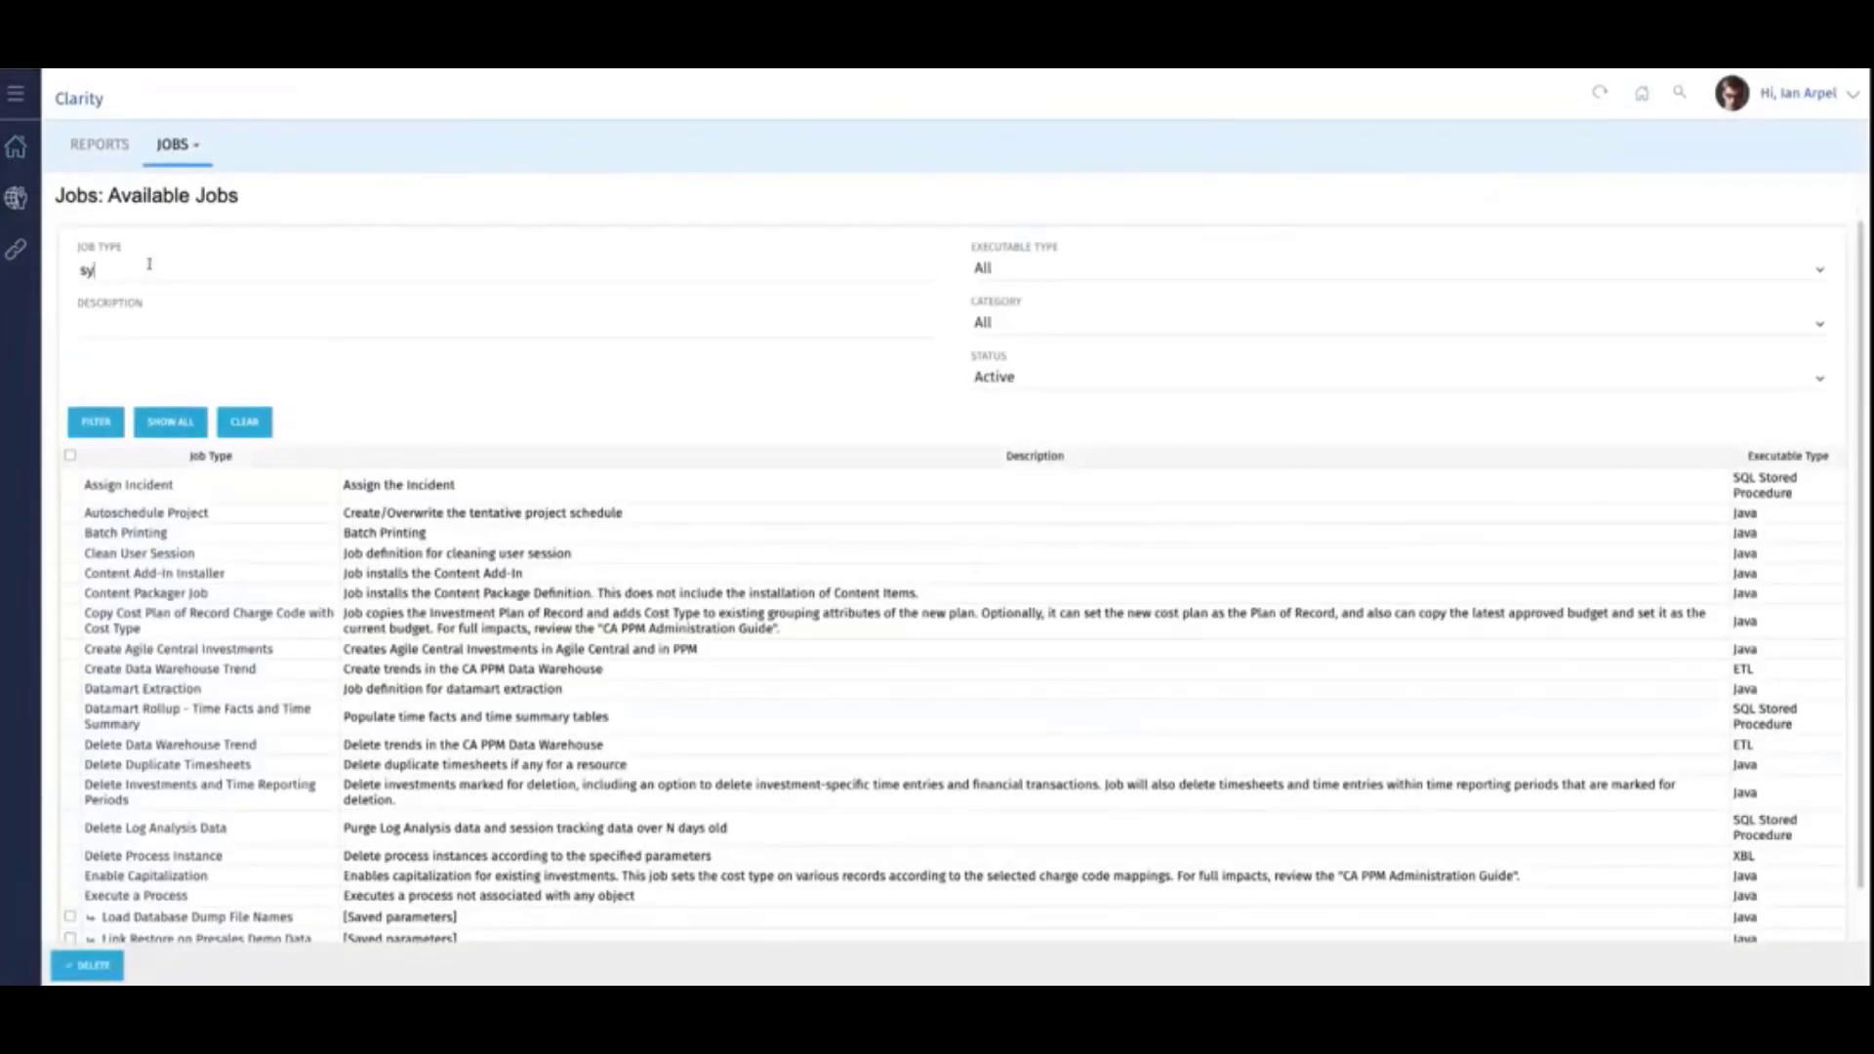
pyautogui.press('Return')
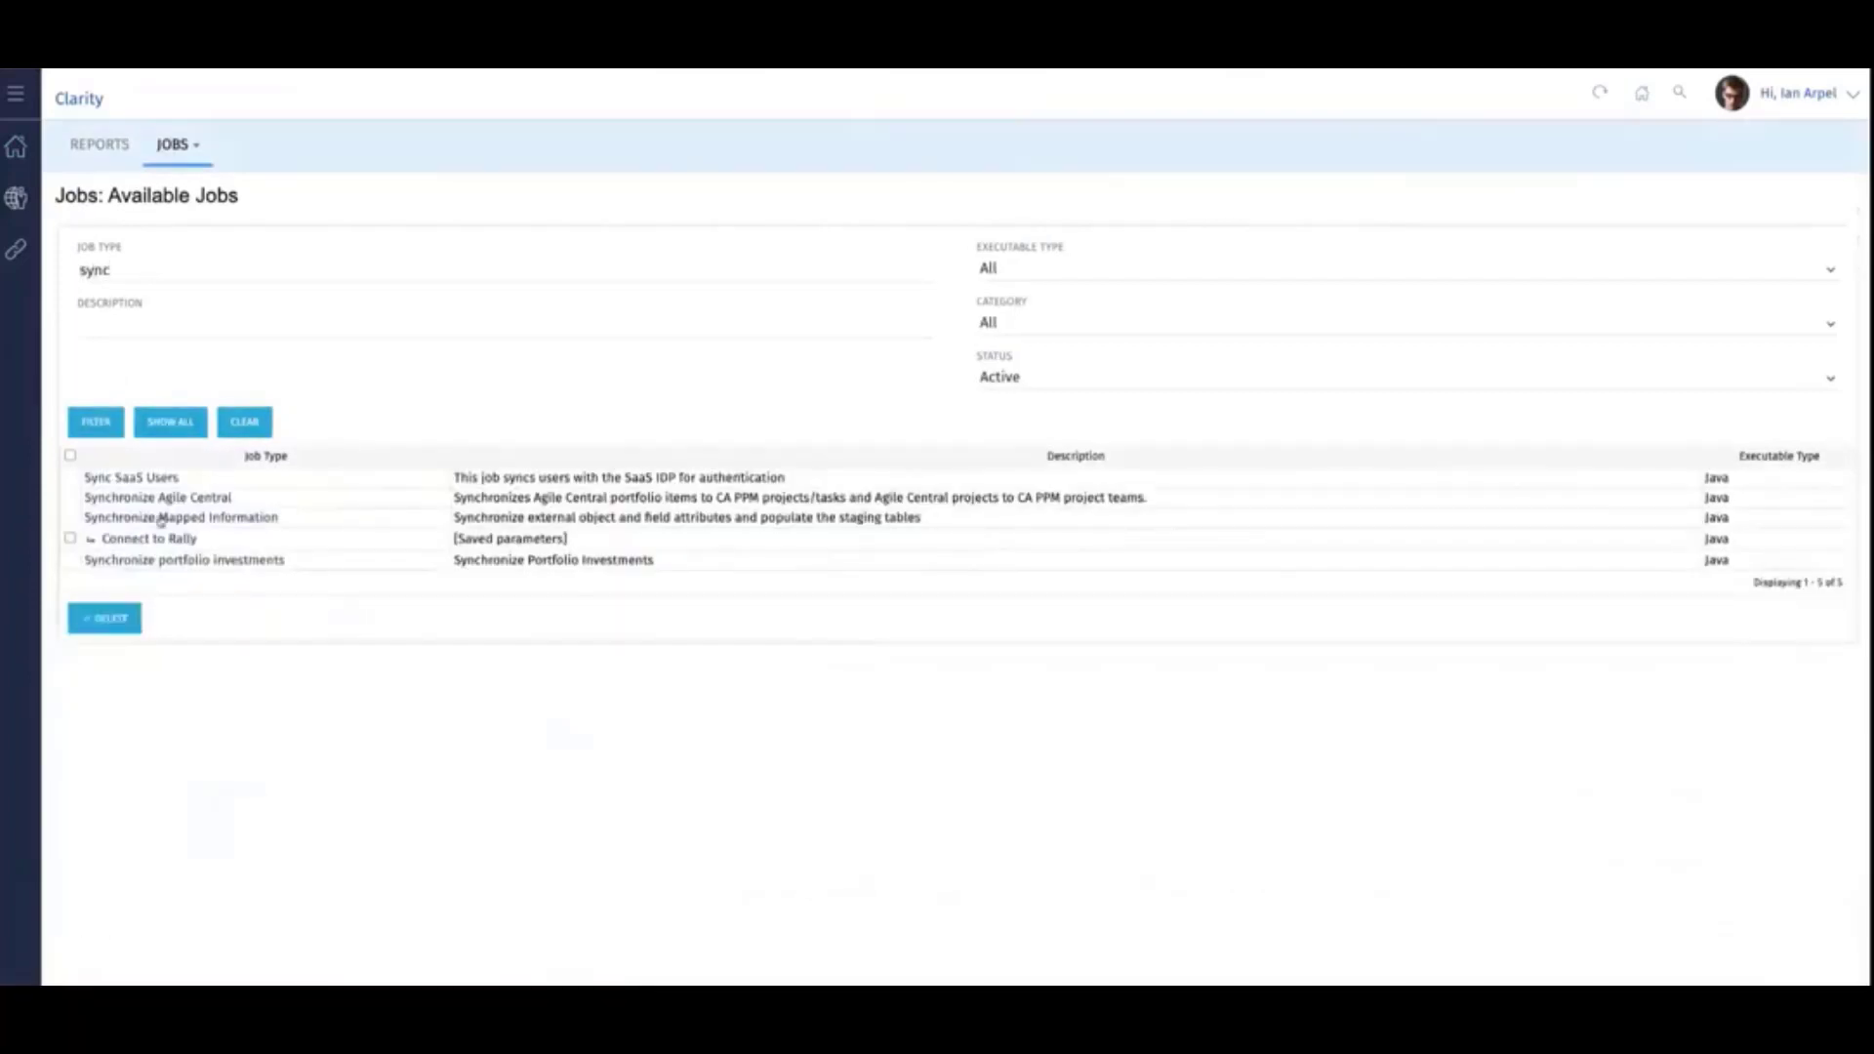
pyautogui.click(161, 518)
# - Submit the job to run immediately with the Clarity and Rally OKRs integration mapping and Full Load enabled
pyautogui.click(124, 362)
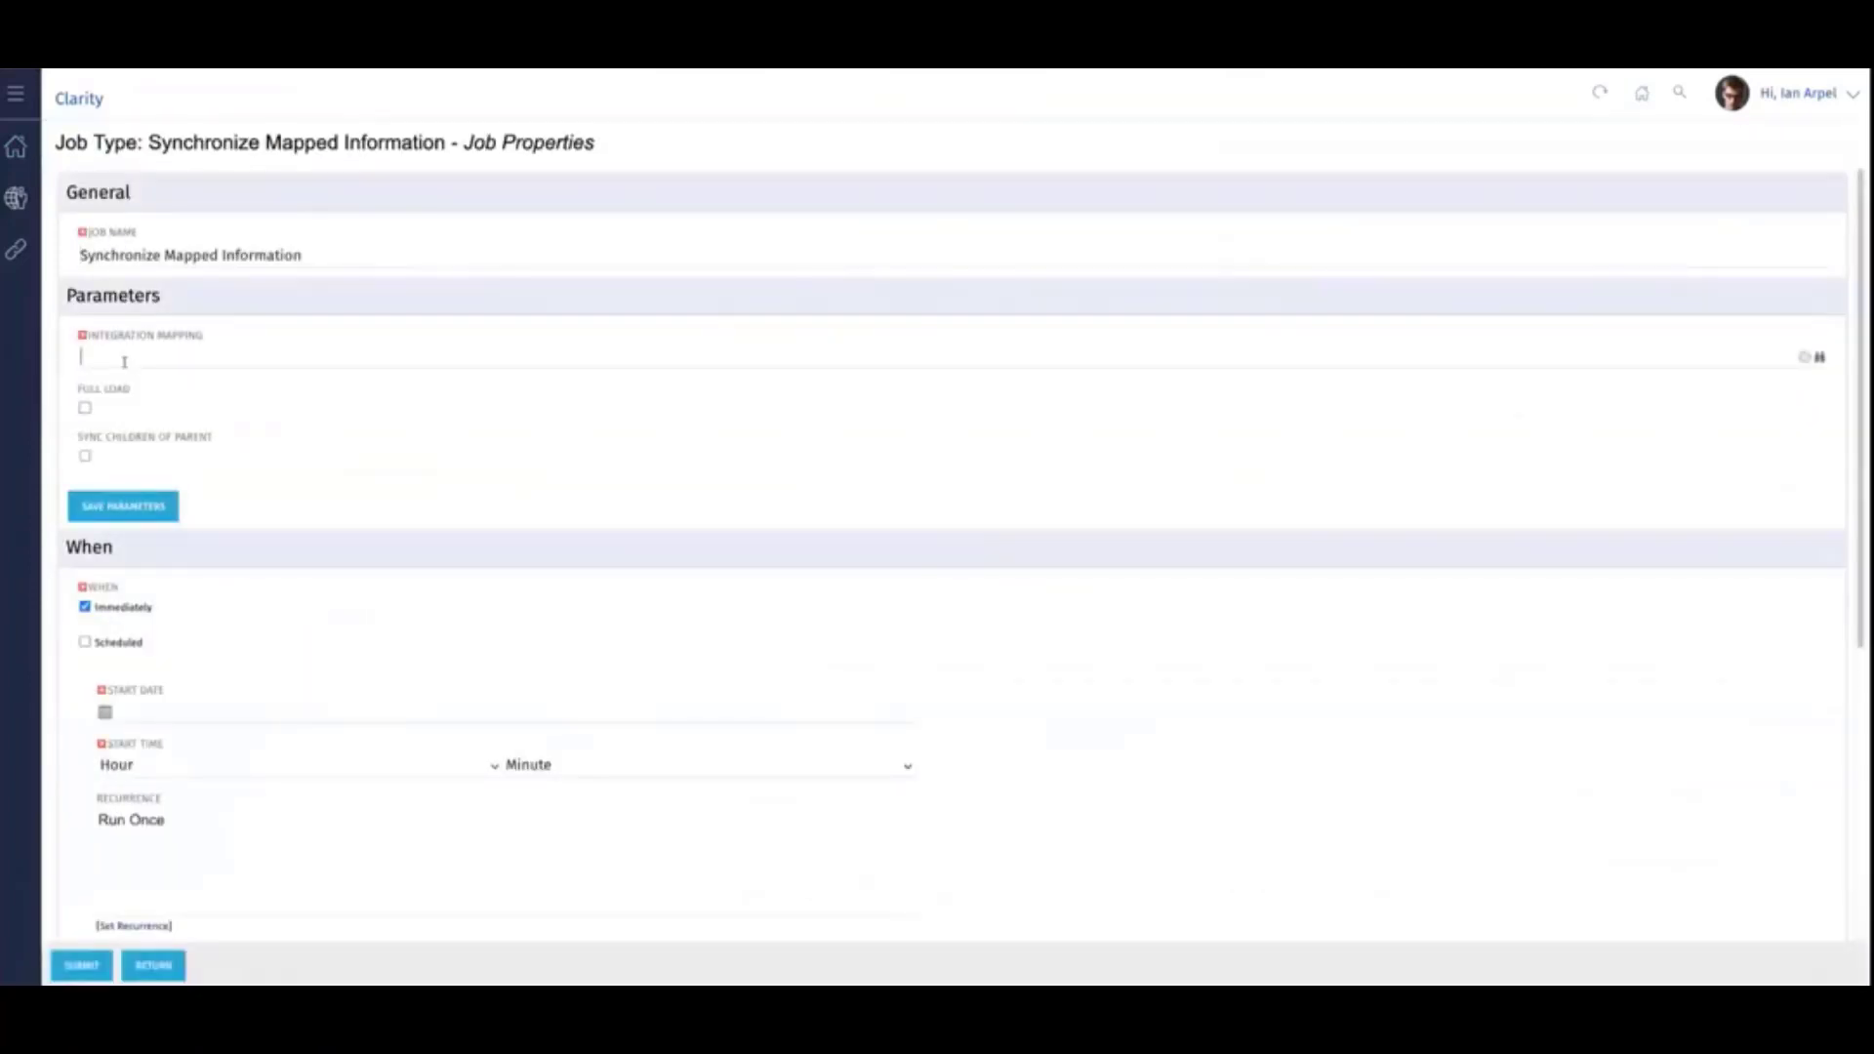
pyautogui.write('c')
pyautogui.click(108, 377)
pyautogui.click(84, 409)
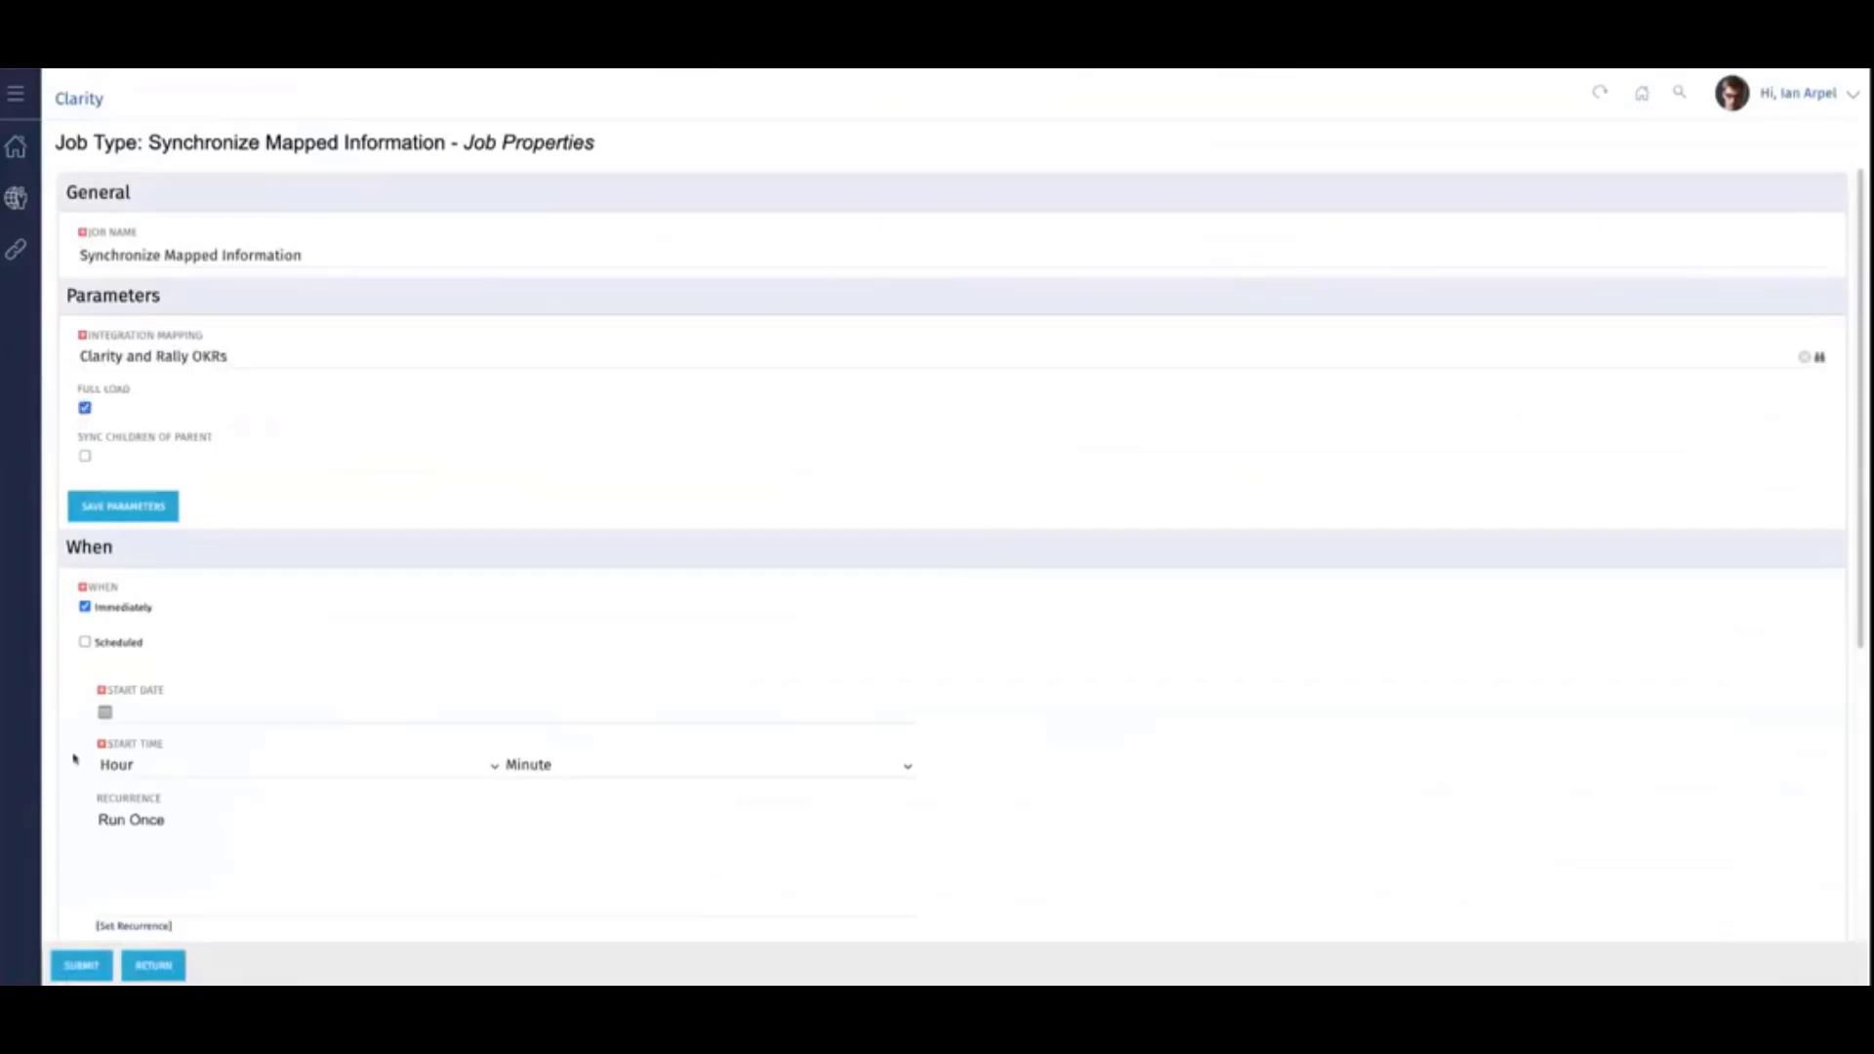
pyautogui.click(81, 966)
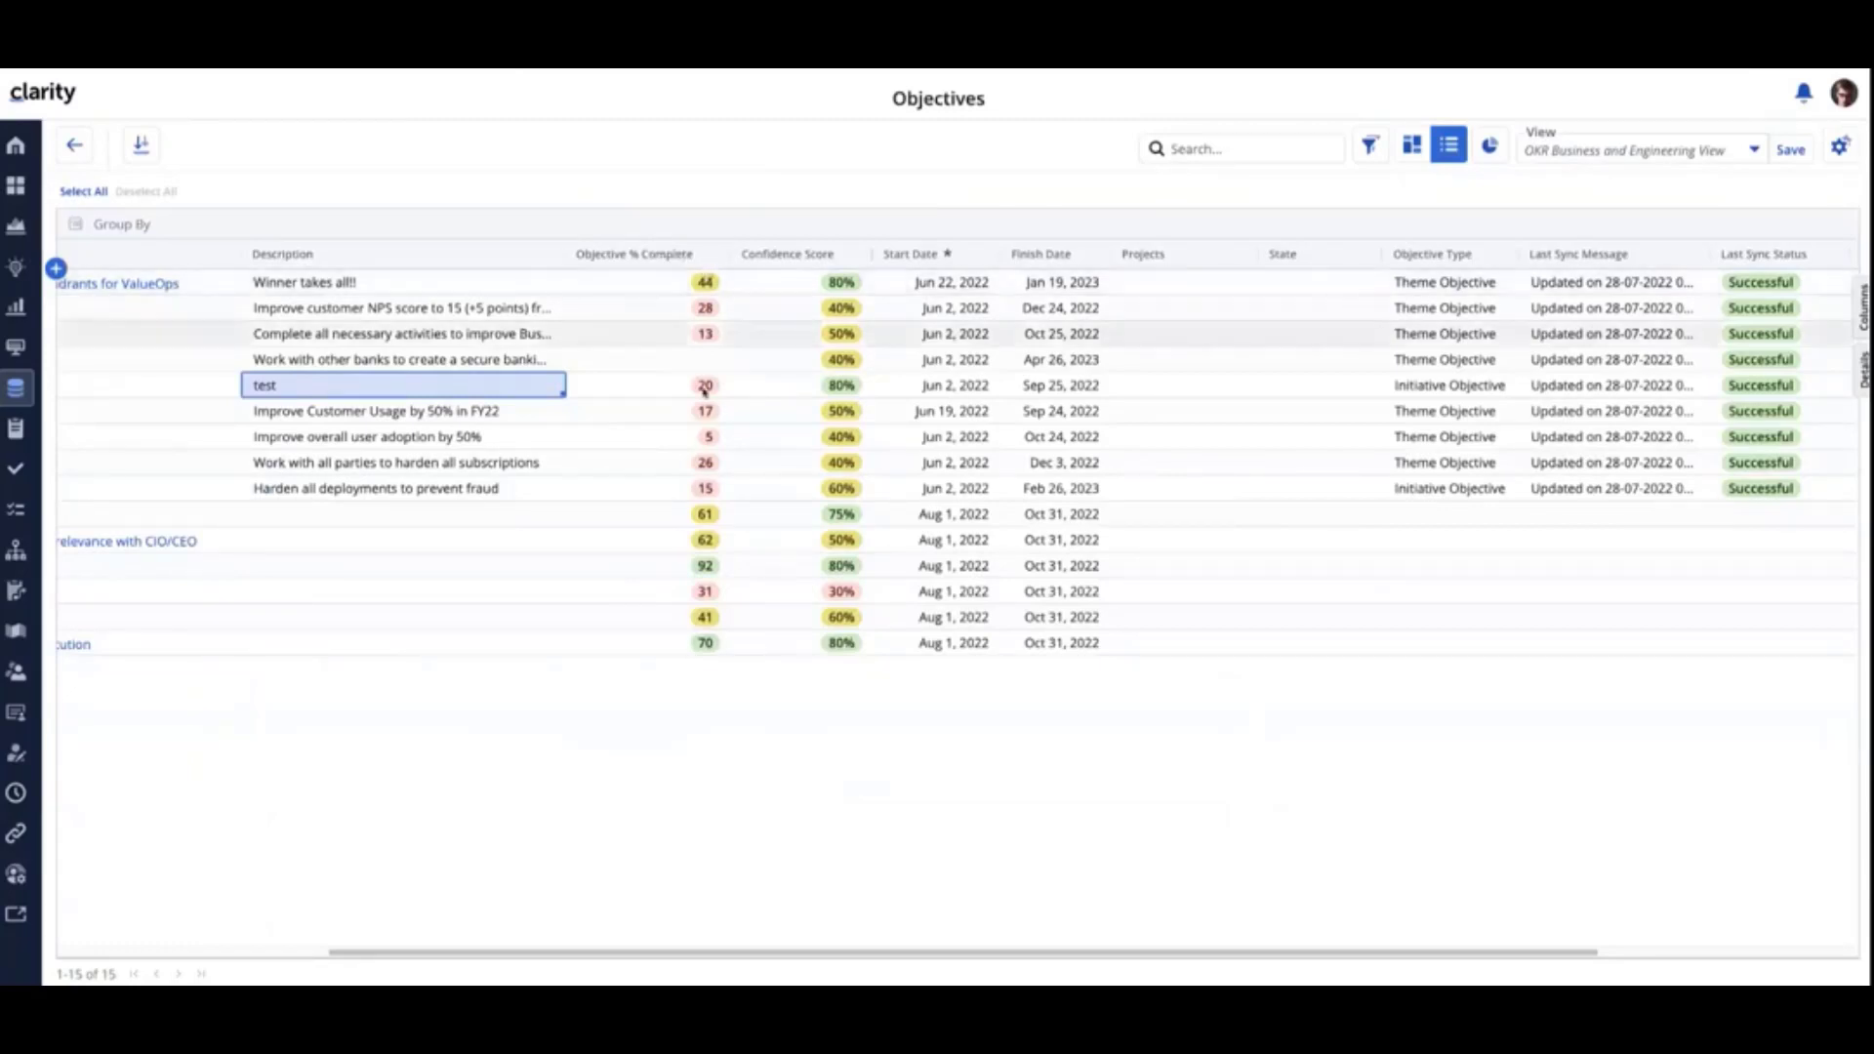
# - Show the details and key results of the Become the top in position in the Leader Quadrants for ValueOps objective in a widened details pane
pyautogui.click(576, 285)
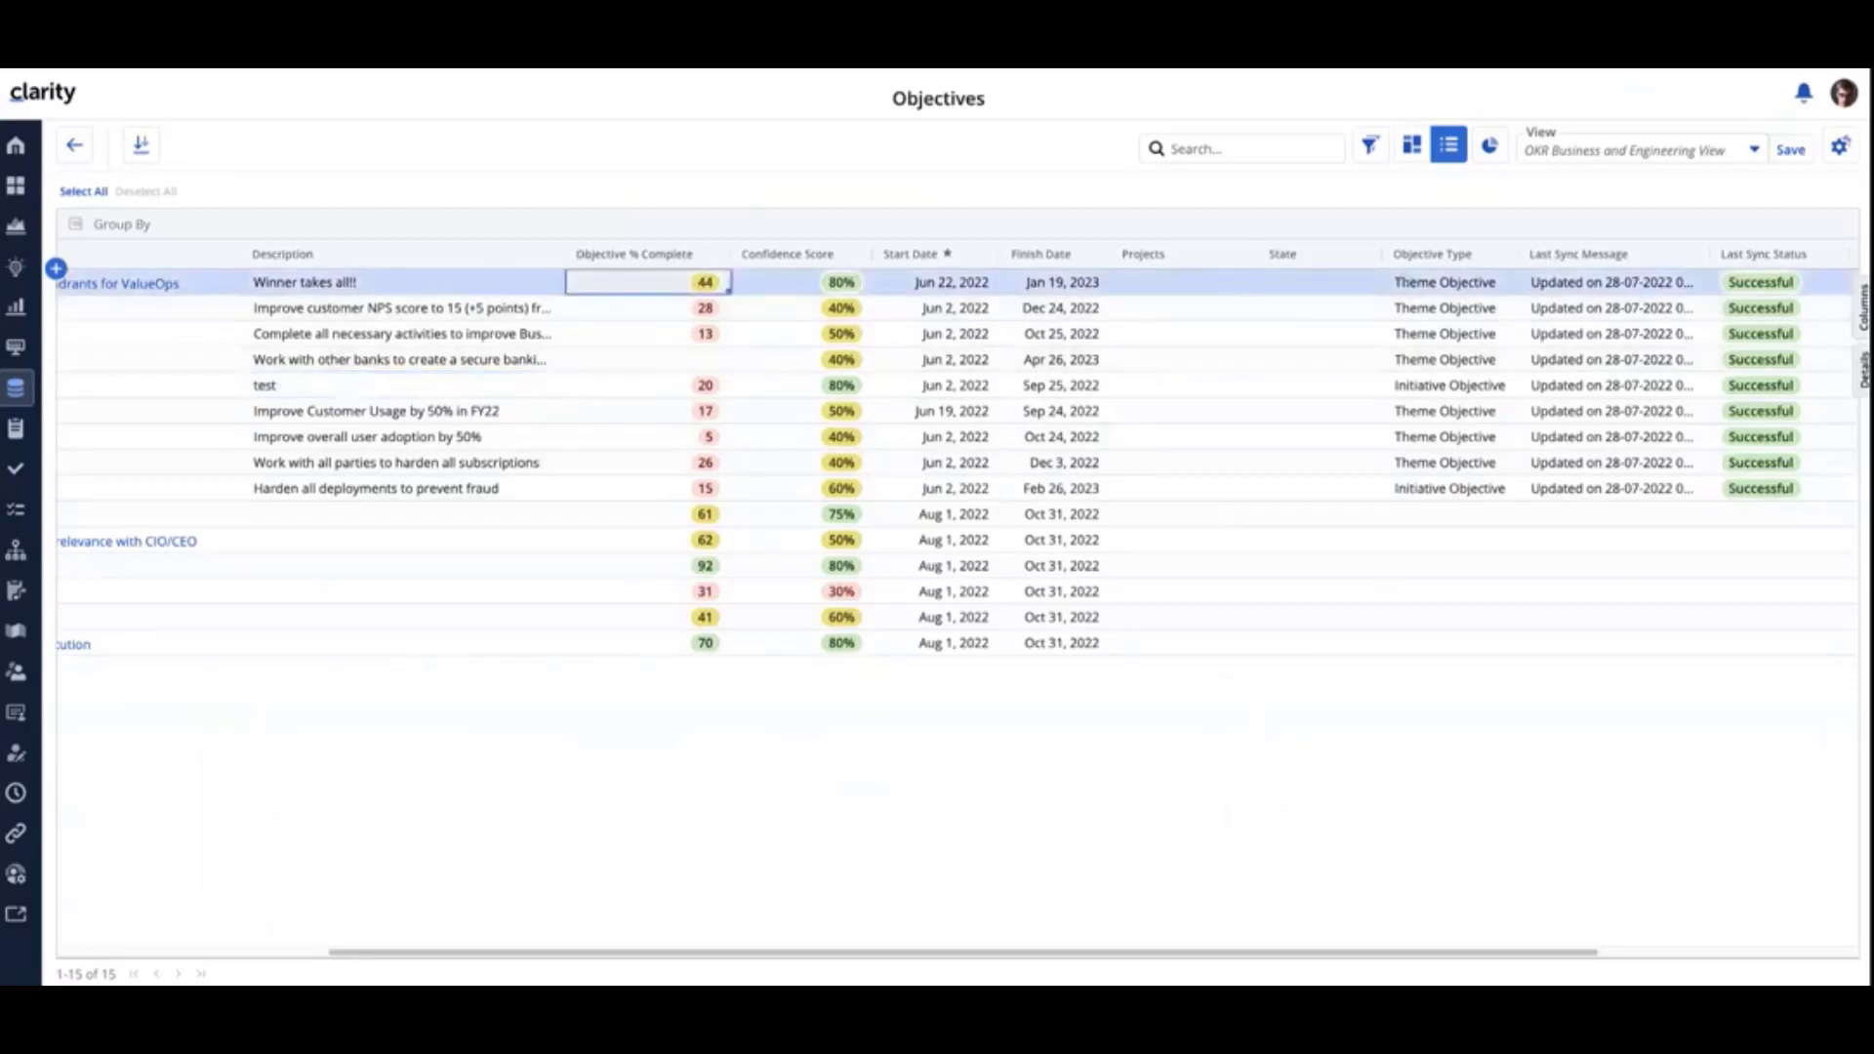
pyautogui.click(1864, 369)
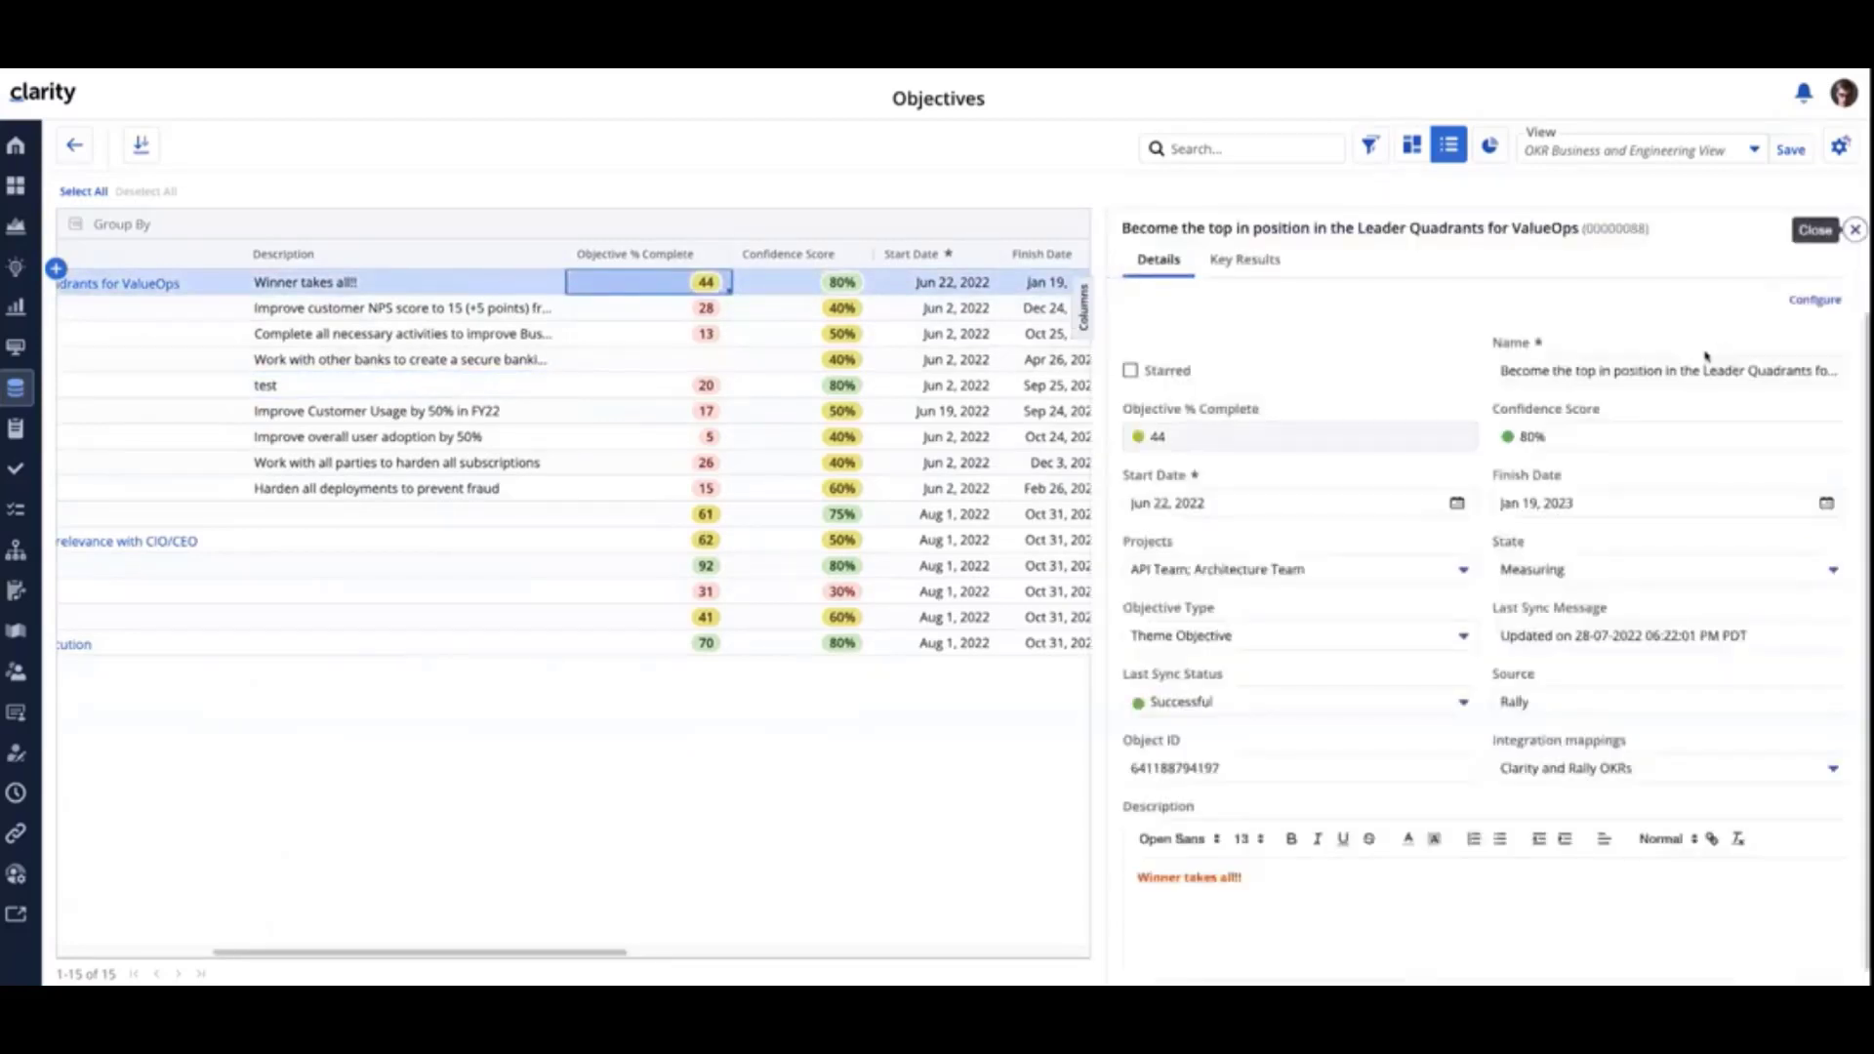
pyautogui.click(1245, 259)
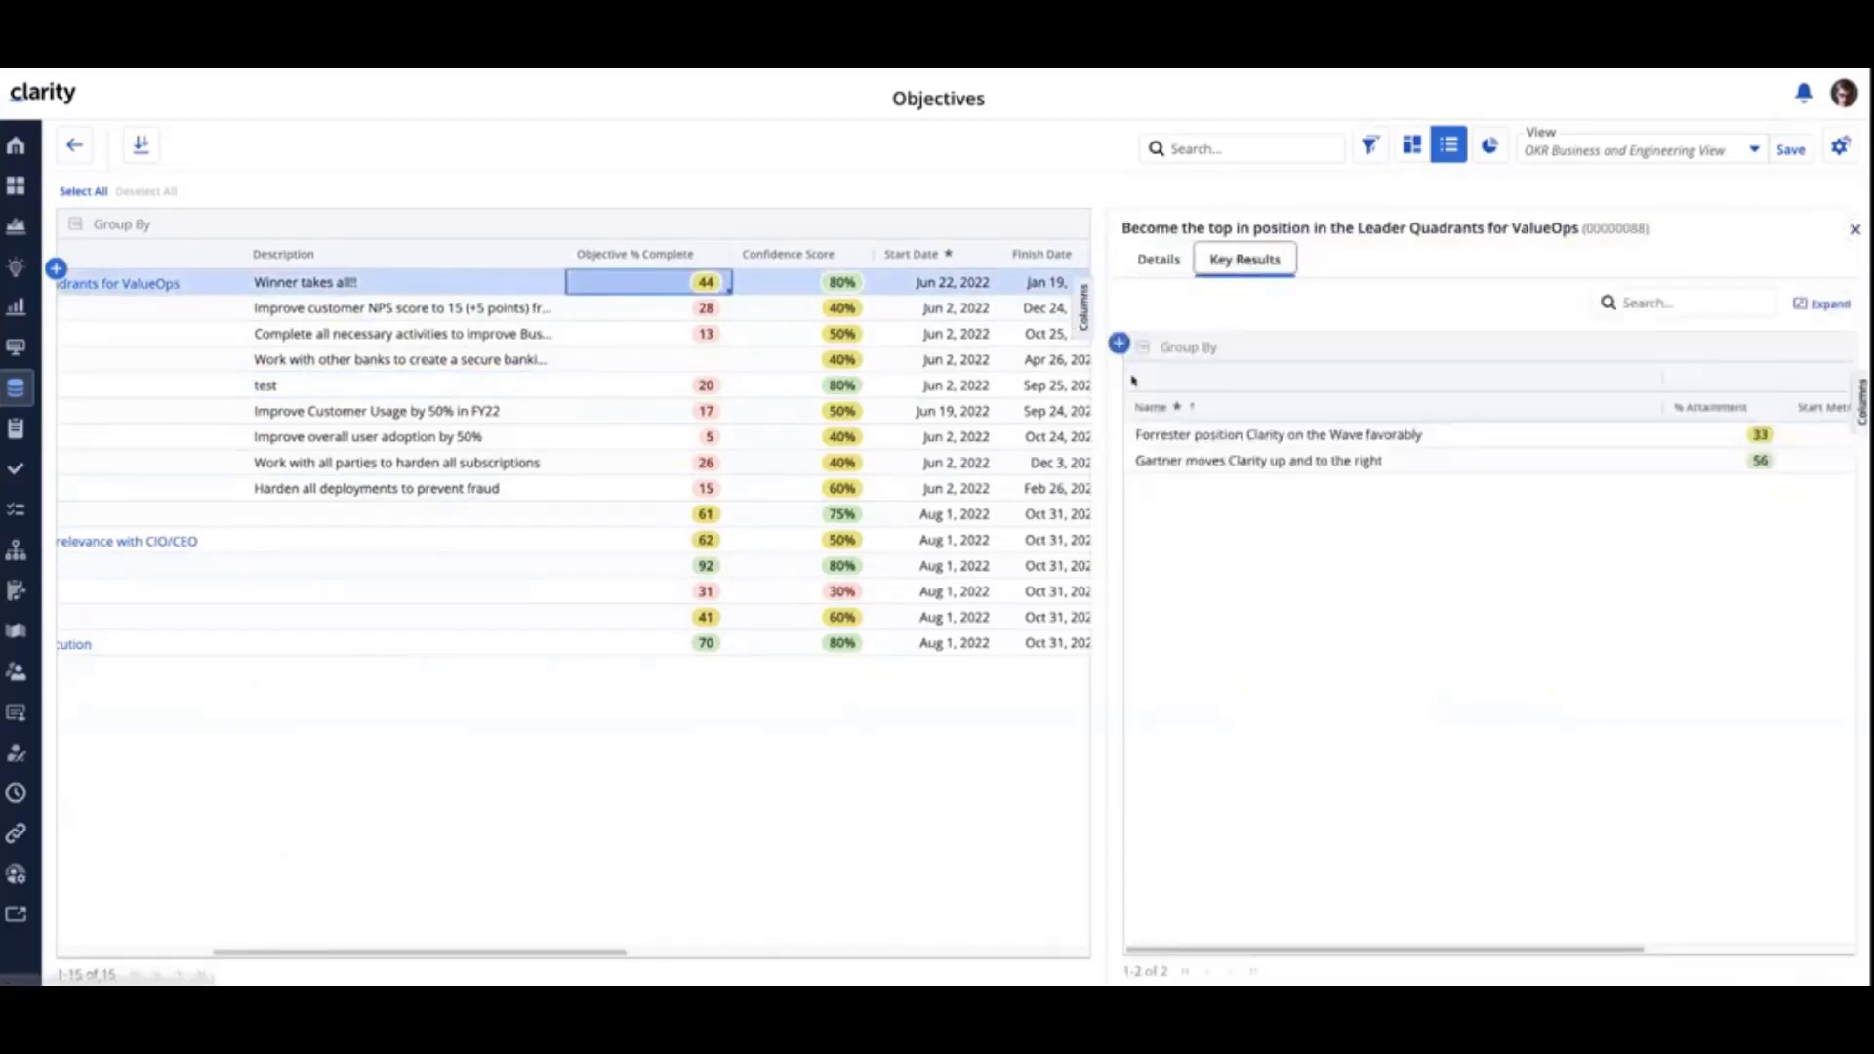
pyautogui.moveTo(1107, 383); pyautogui.dragTo(882, 369)
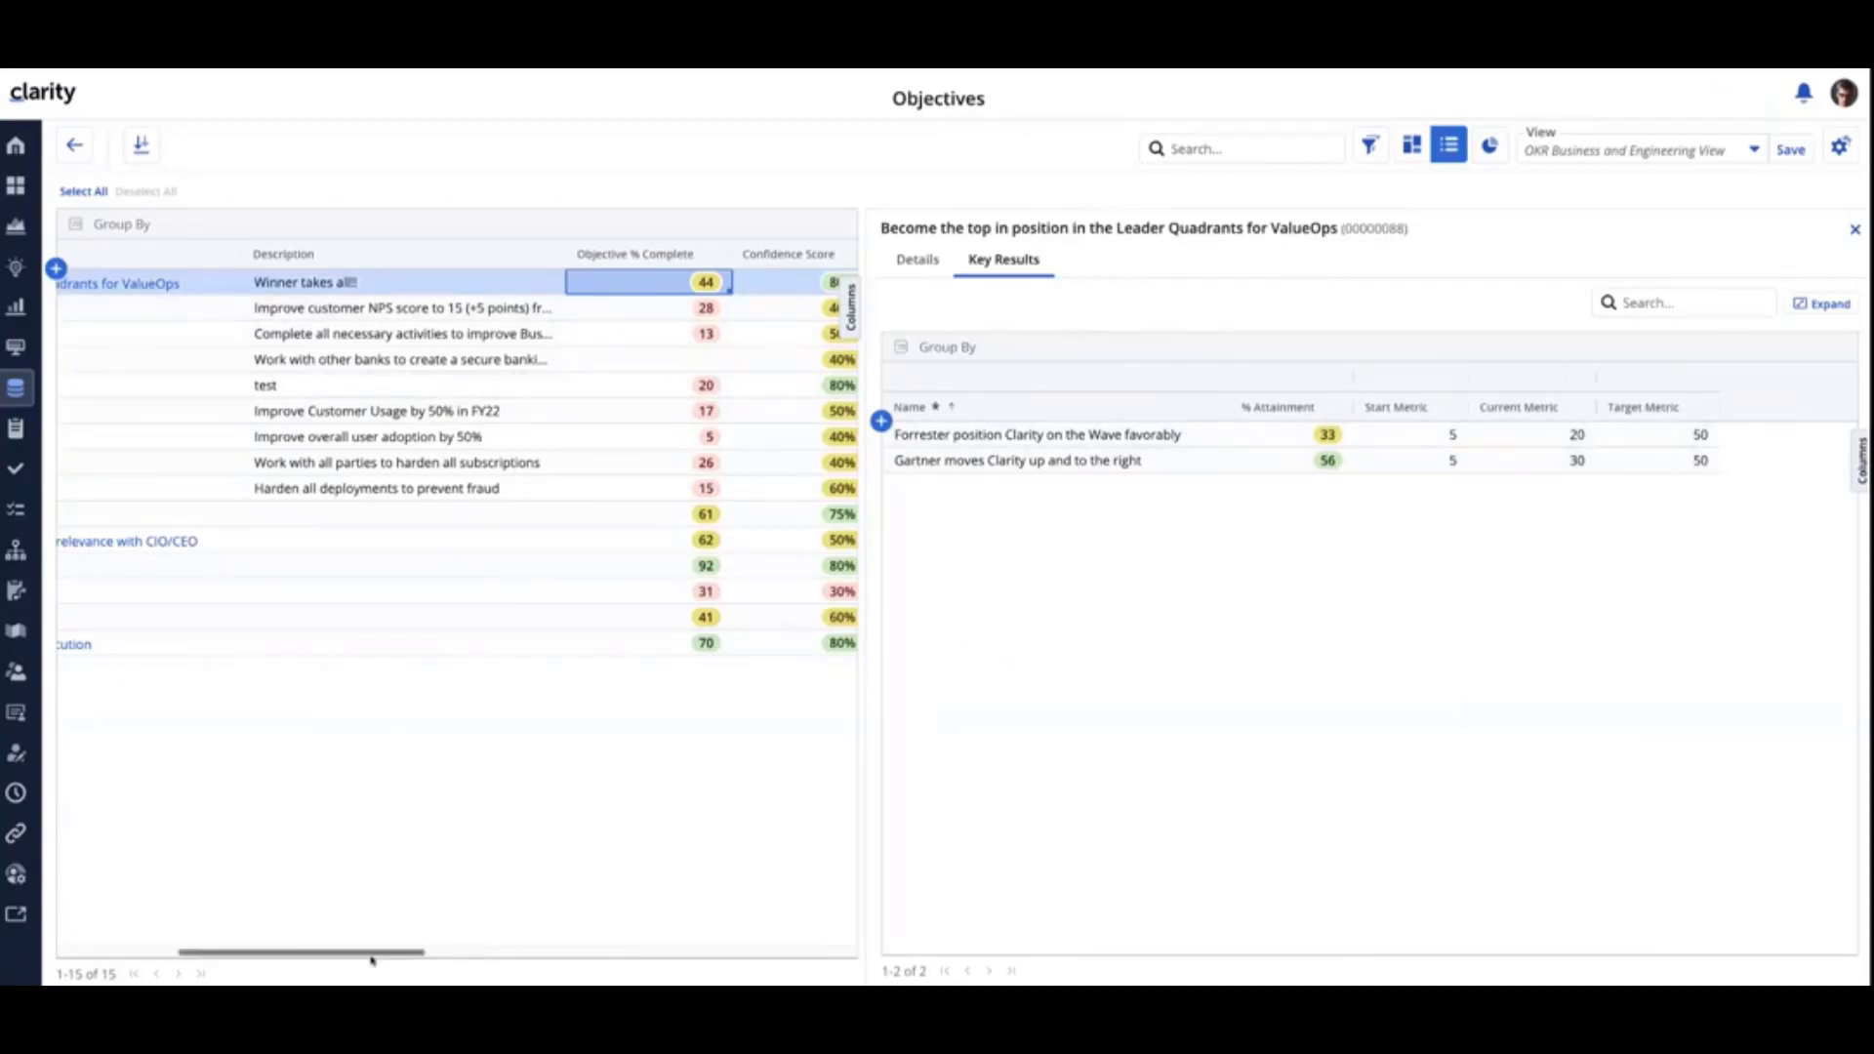
# - Review the key results of Enhance Customer Experience, Improve Business User Support and Implement Secure Banking Network, and close the details pane
pyautogui.moveTo(372, 961); pyautogui.dragTo(252, 961)
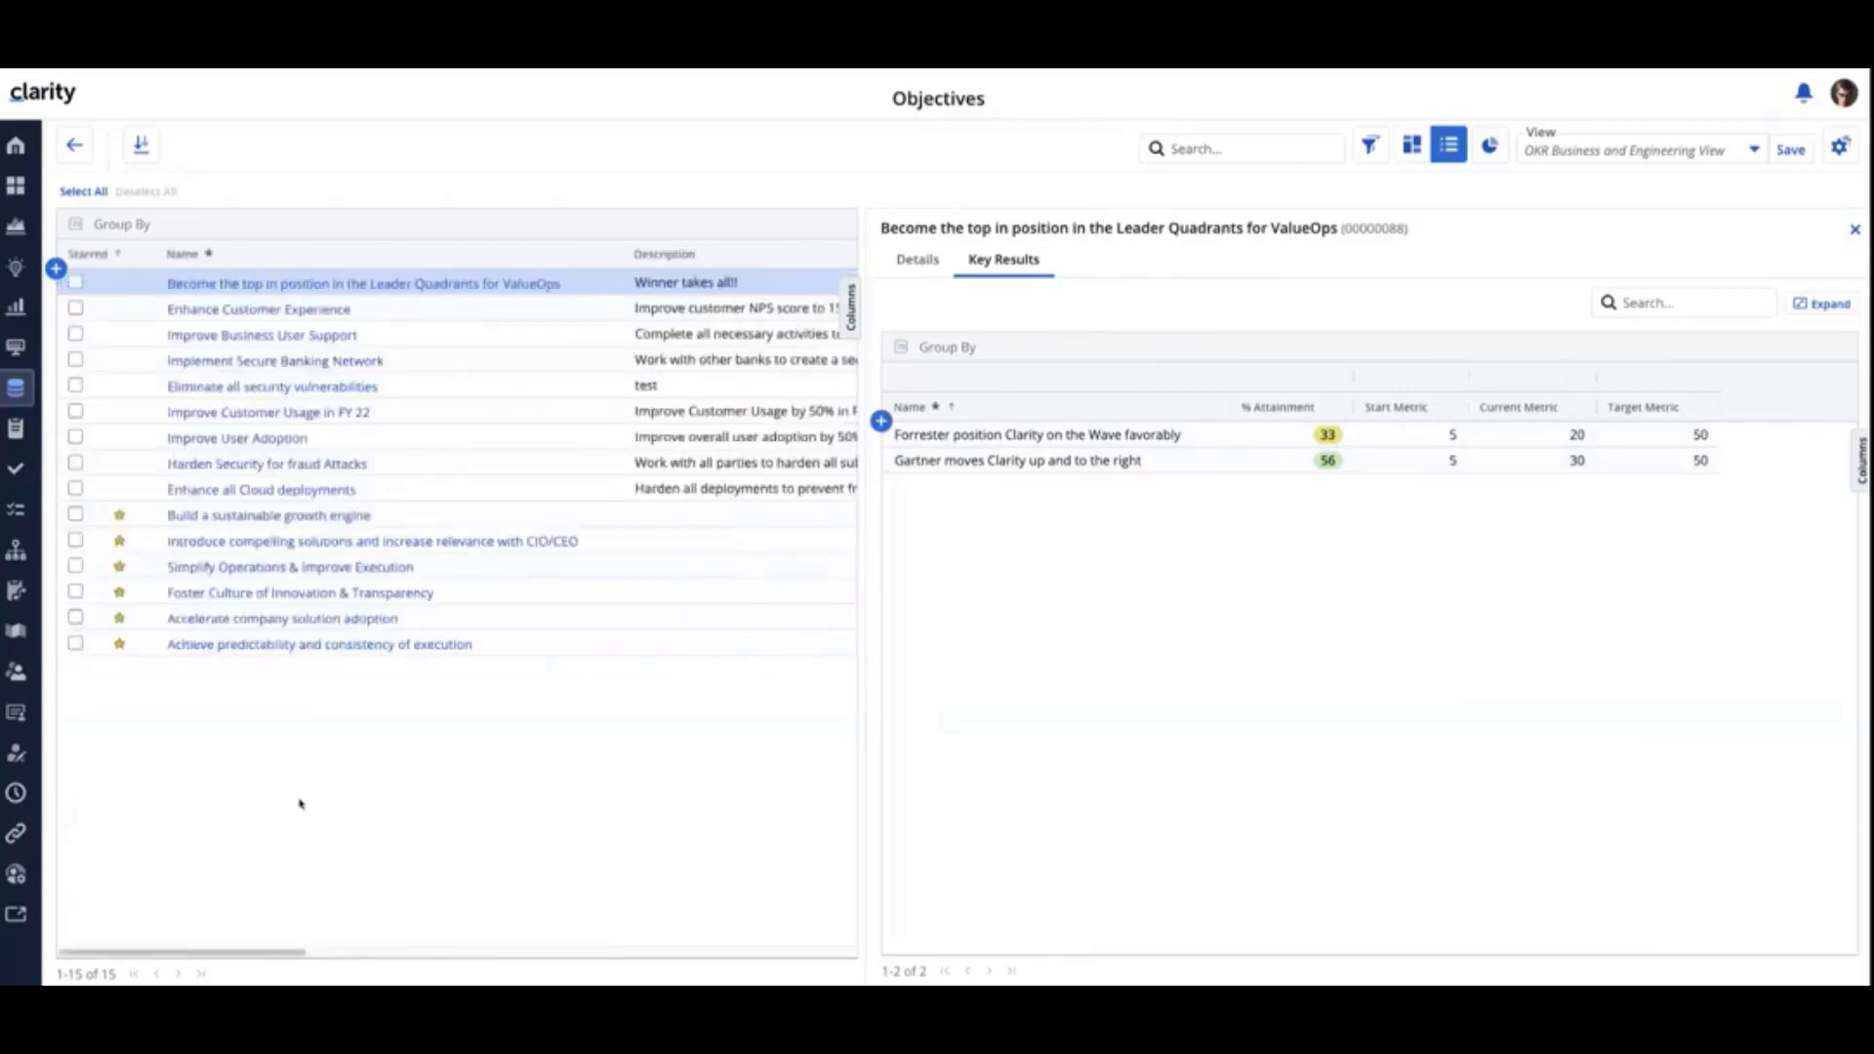
pyautogui.click(702, 310)
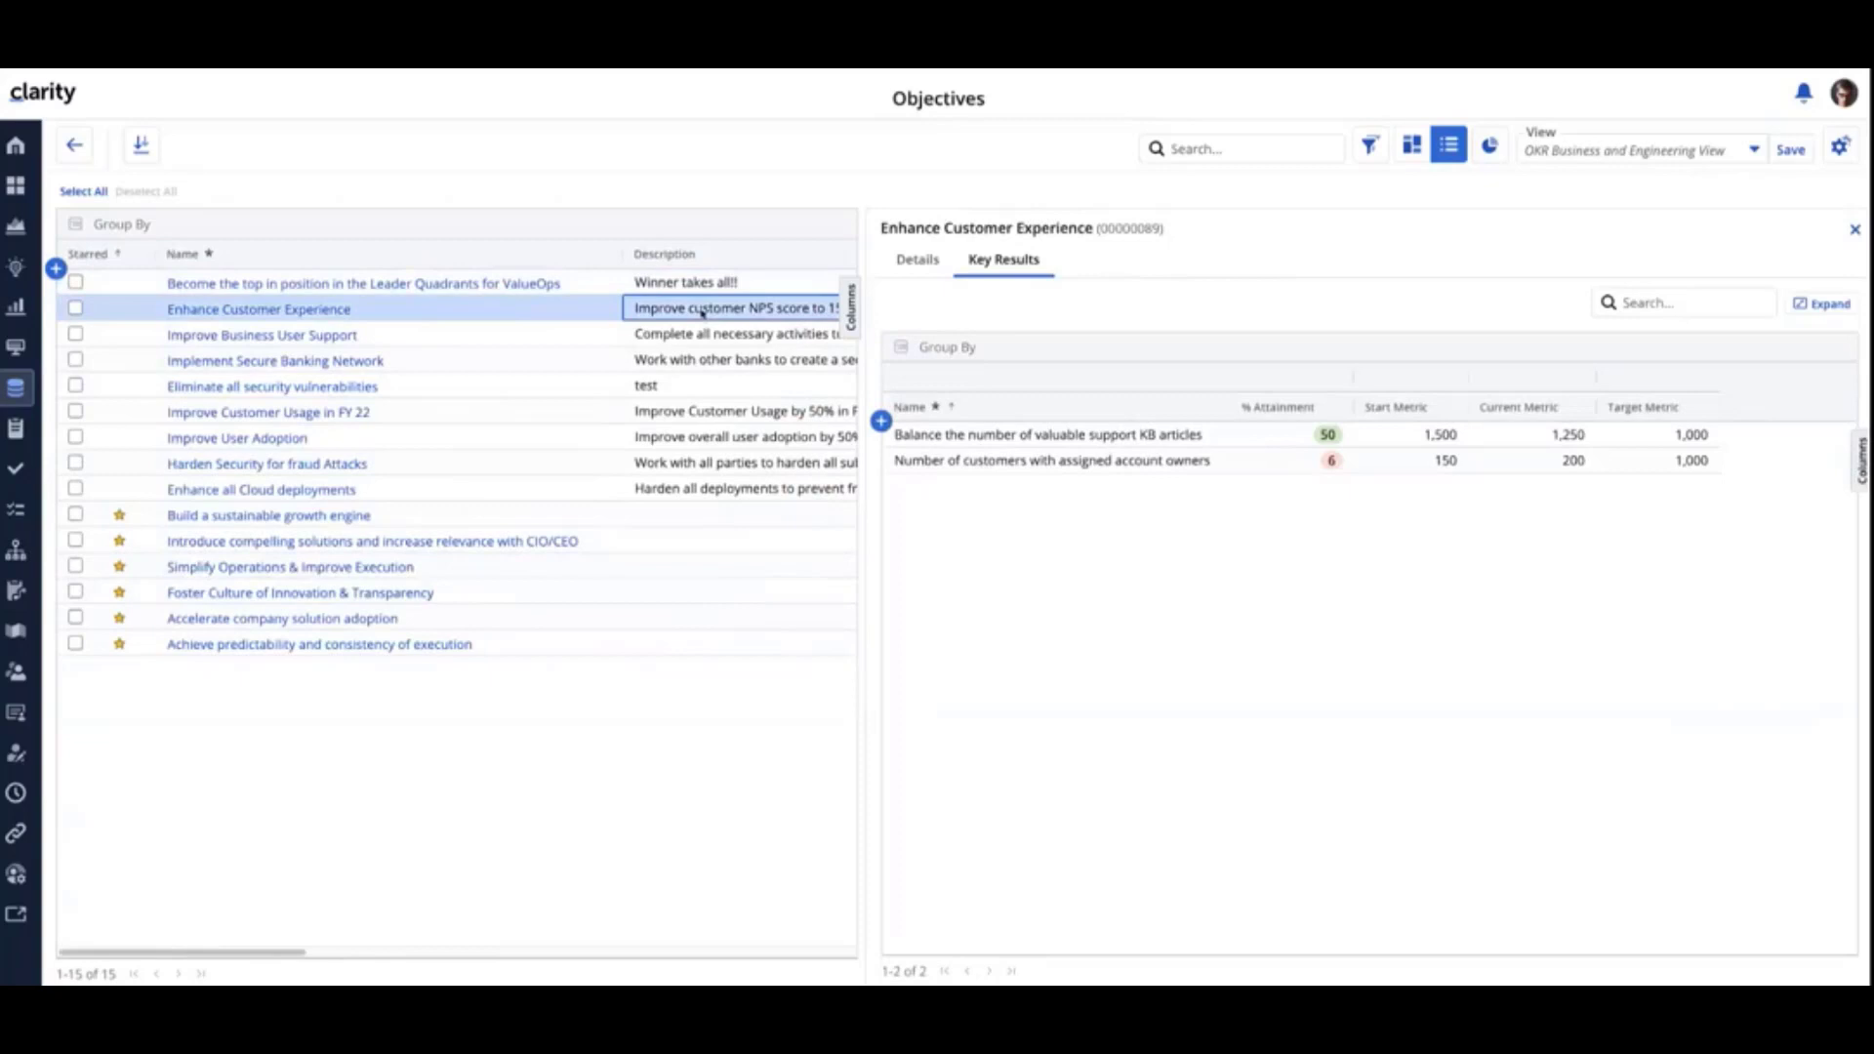
pyautogui.press('Down')
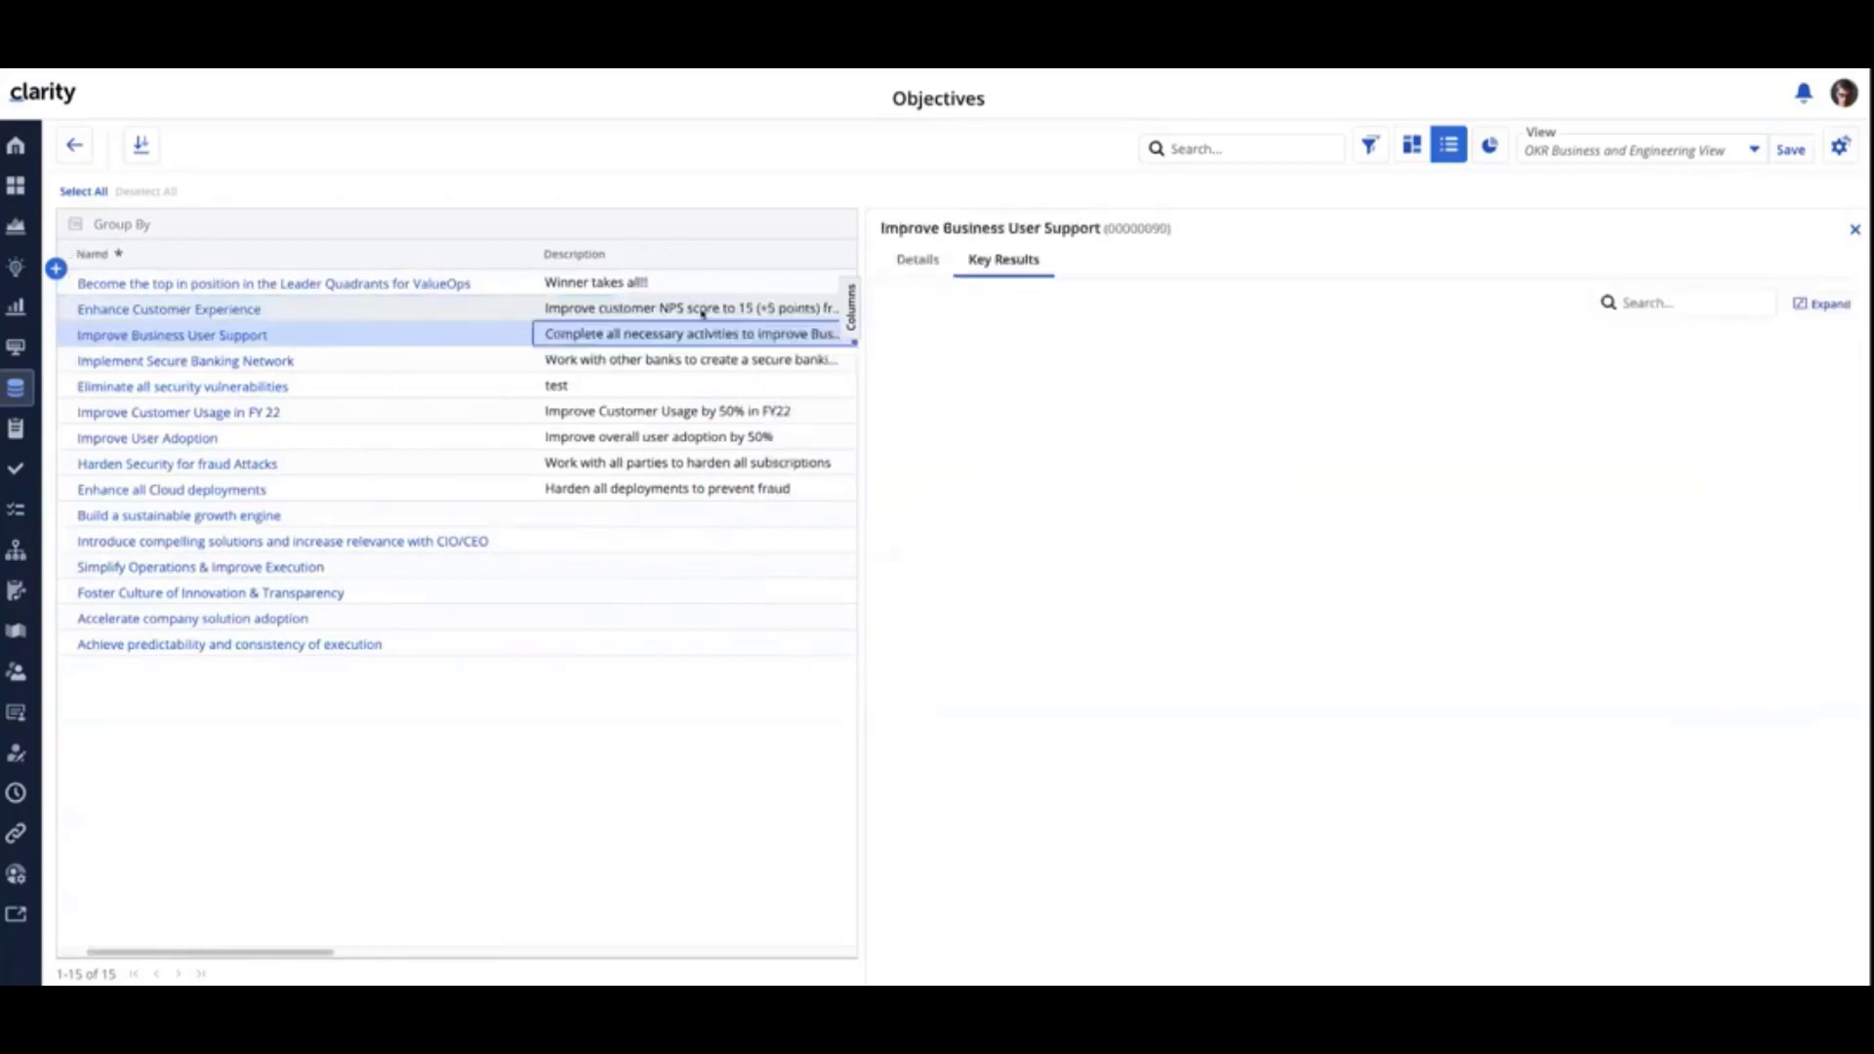
pyautogui.press('Down')
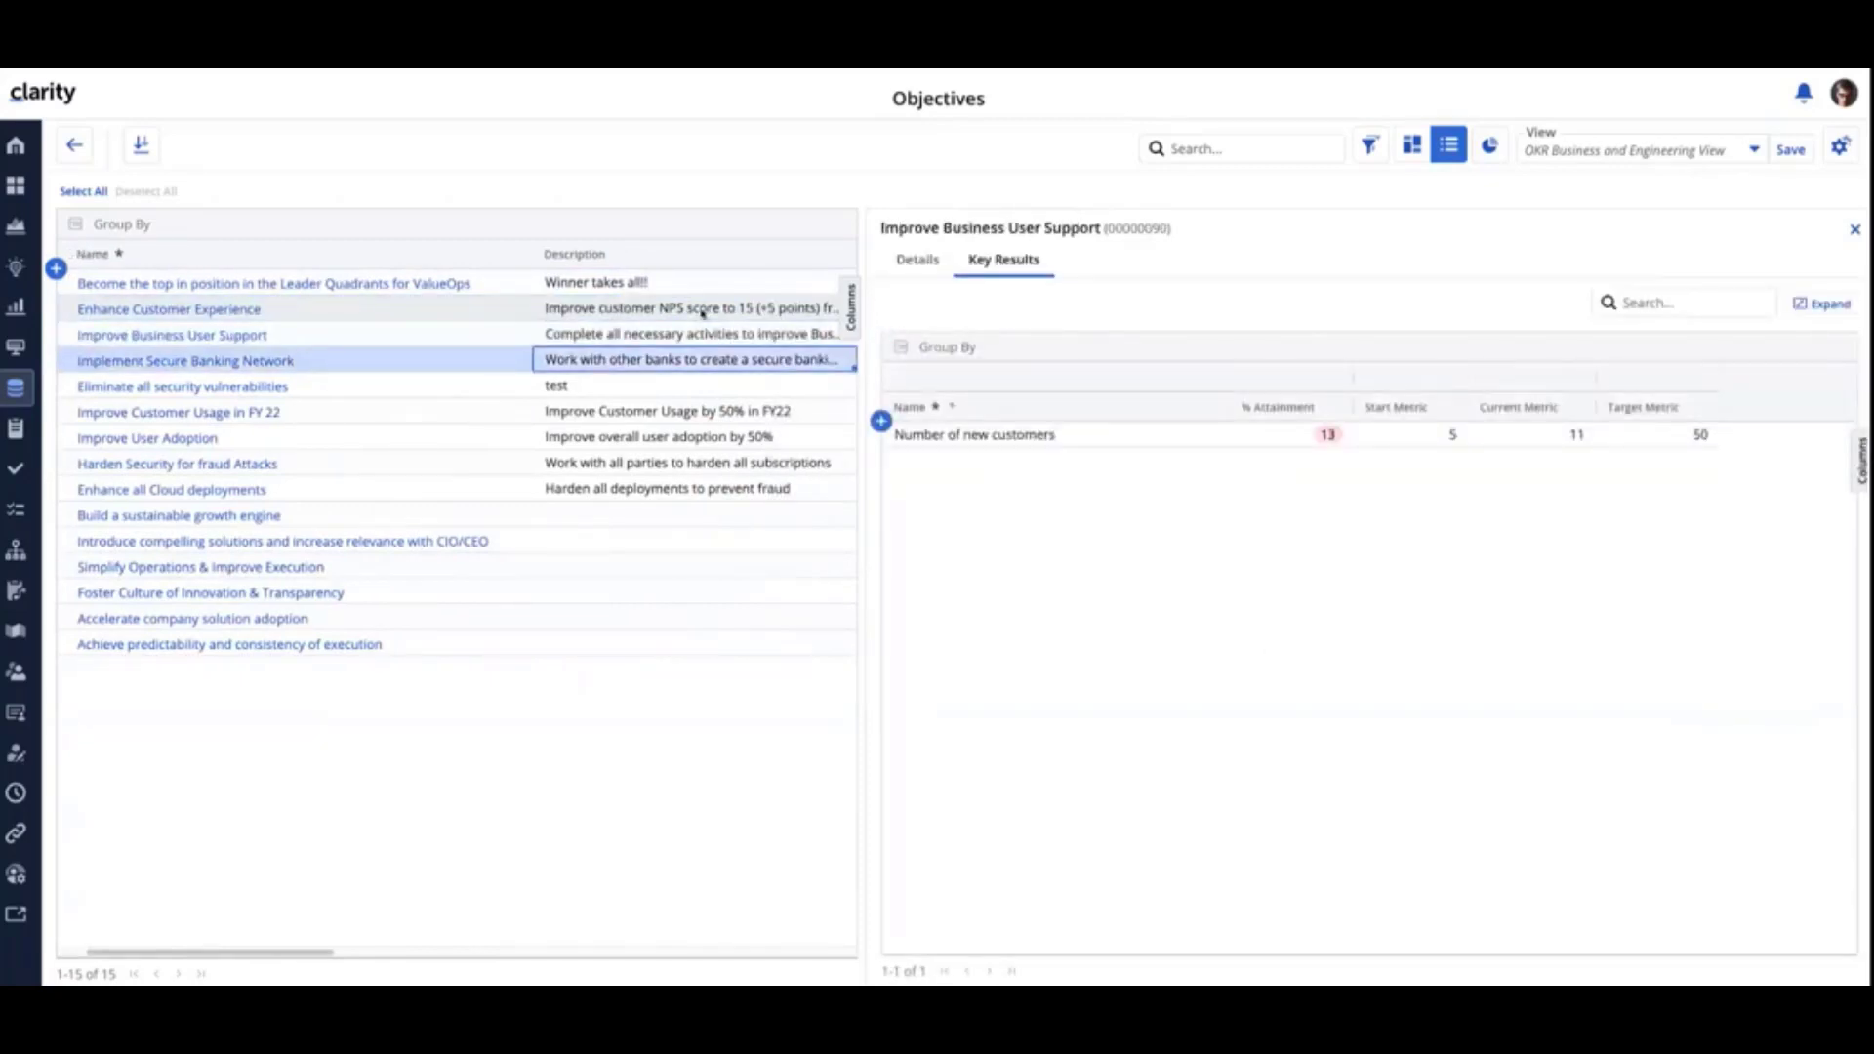
pyautogui.press('Down')
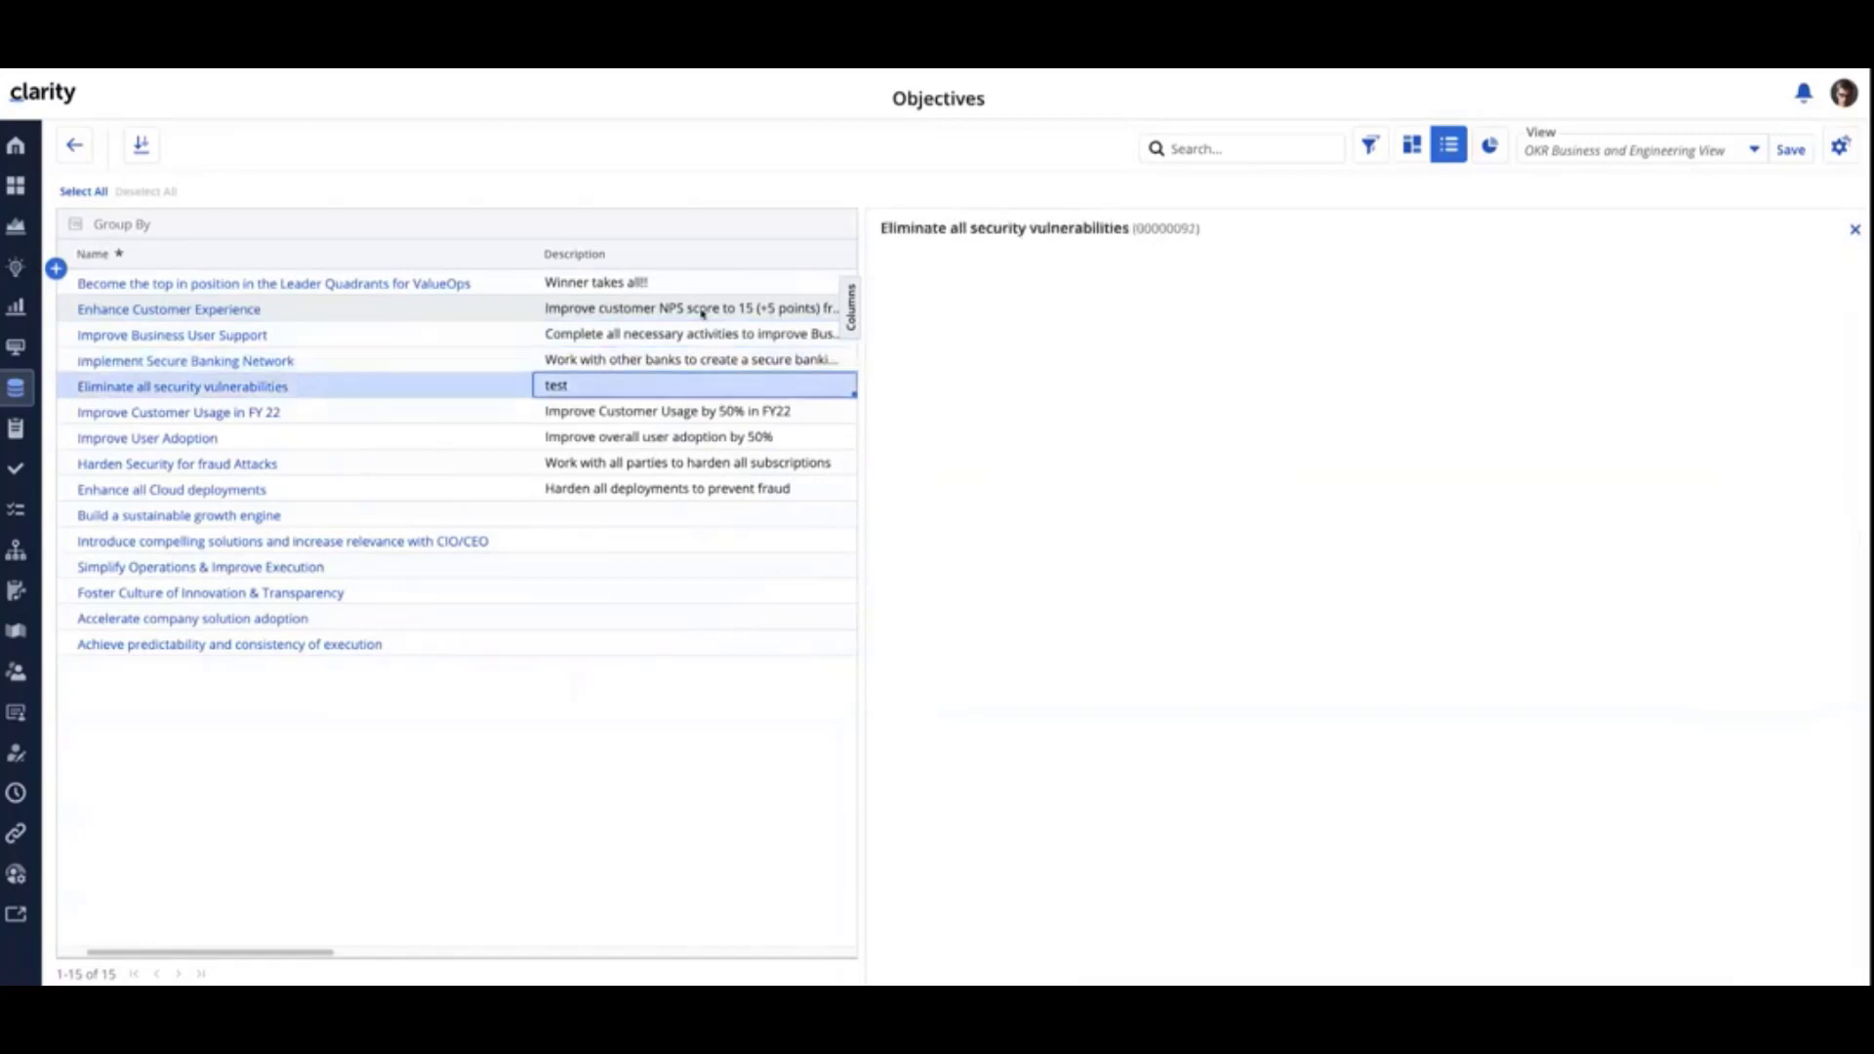
pyautogui.press('Up')
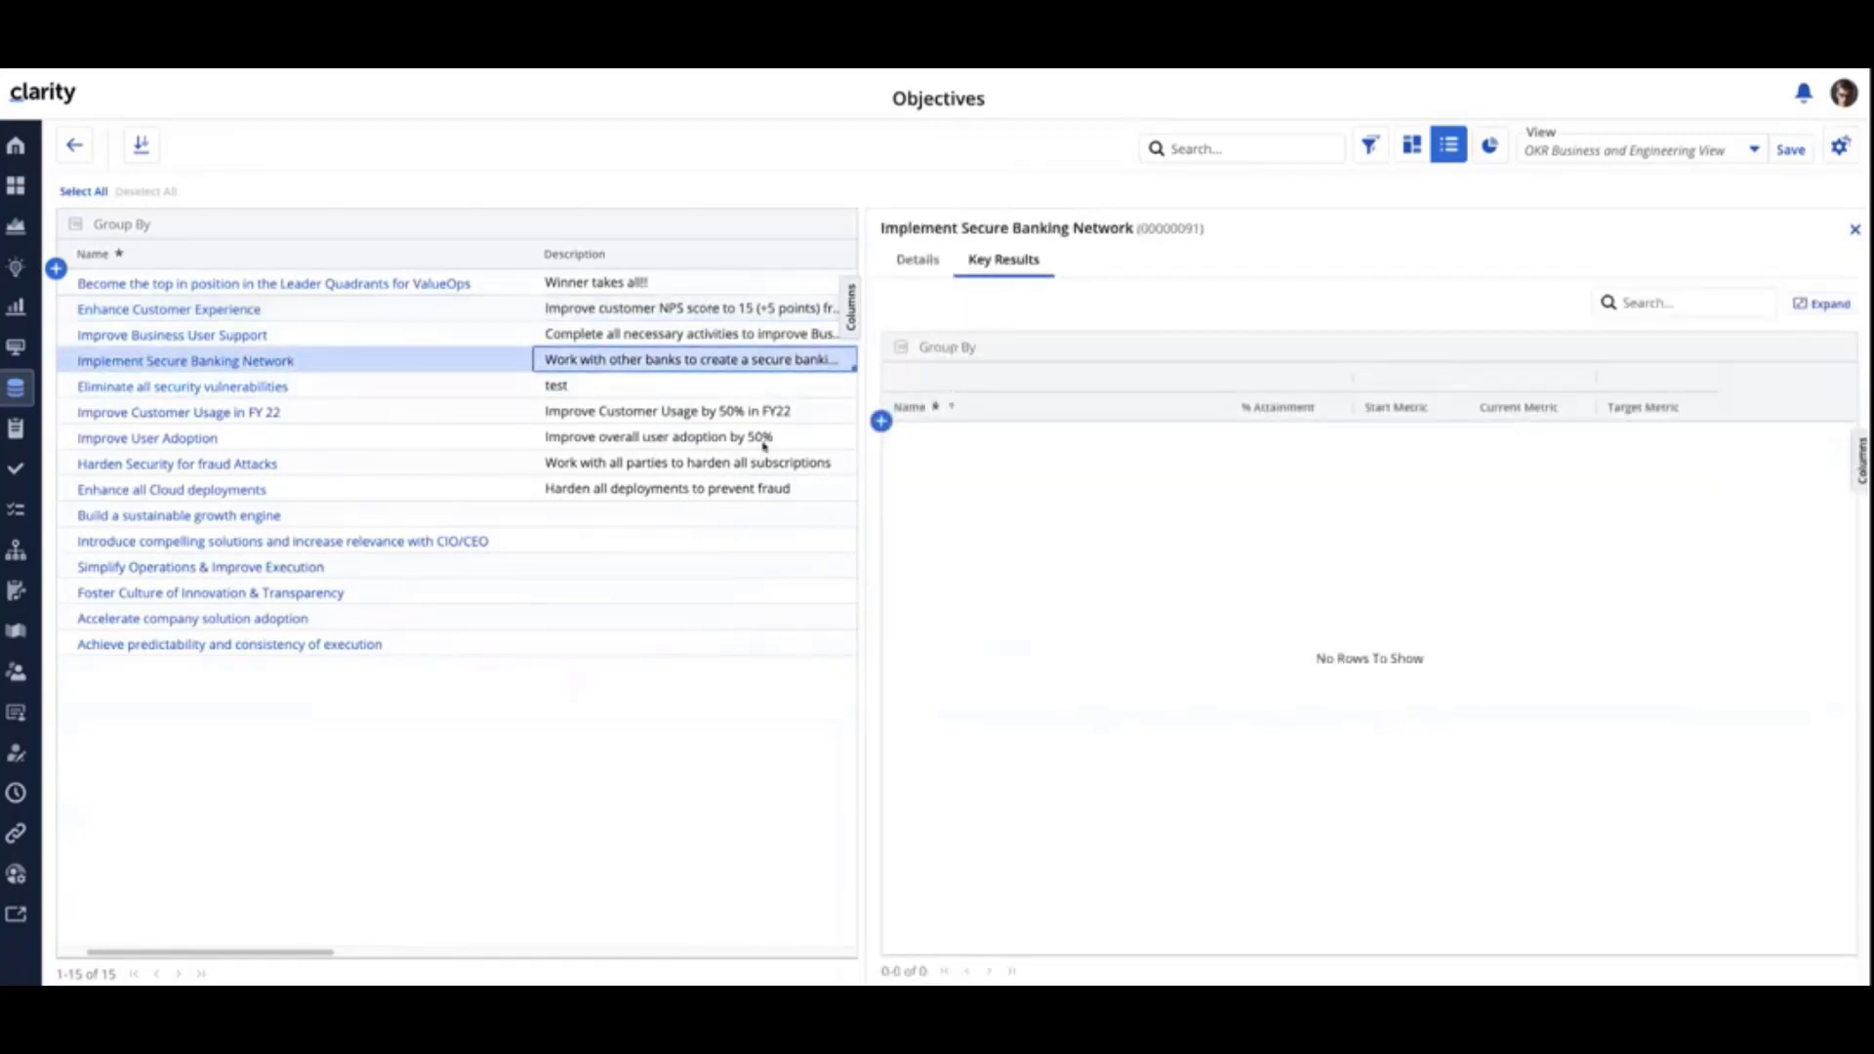
pyautogui.moveTo(865, 631); pyautogui.dragTo(1197, 644)
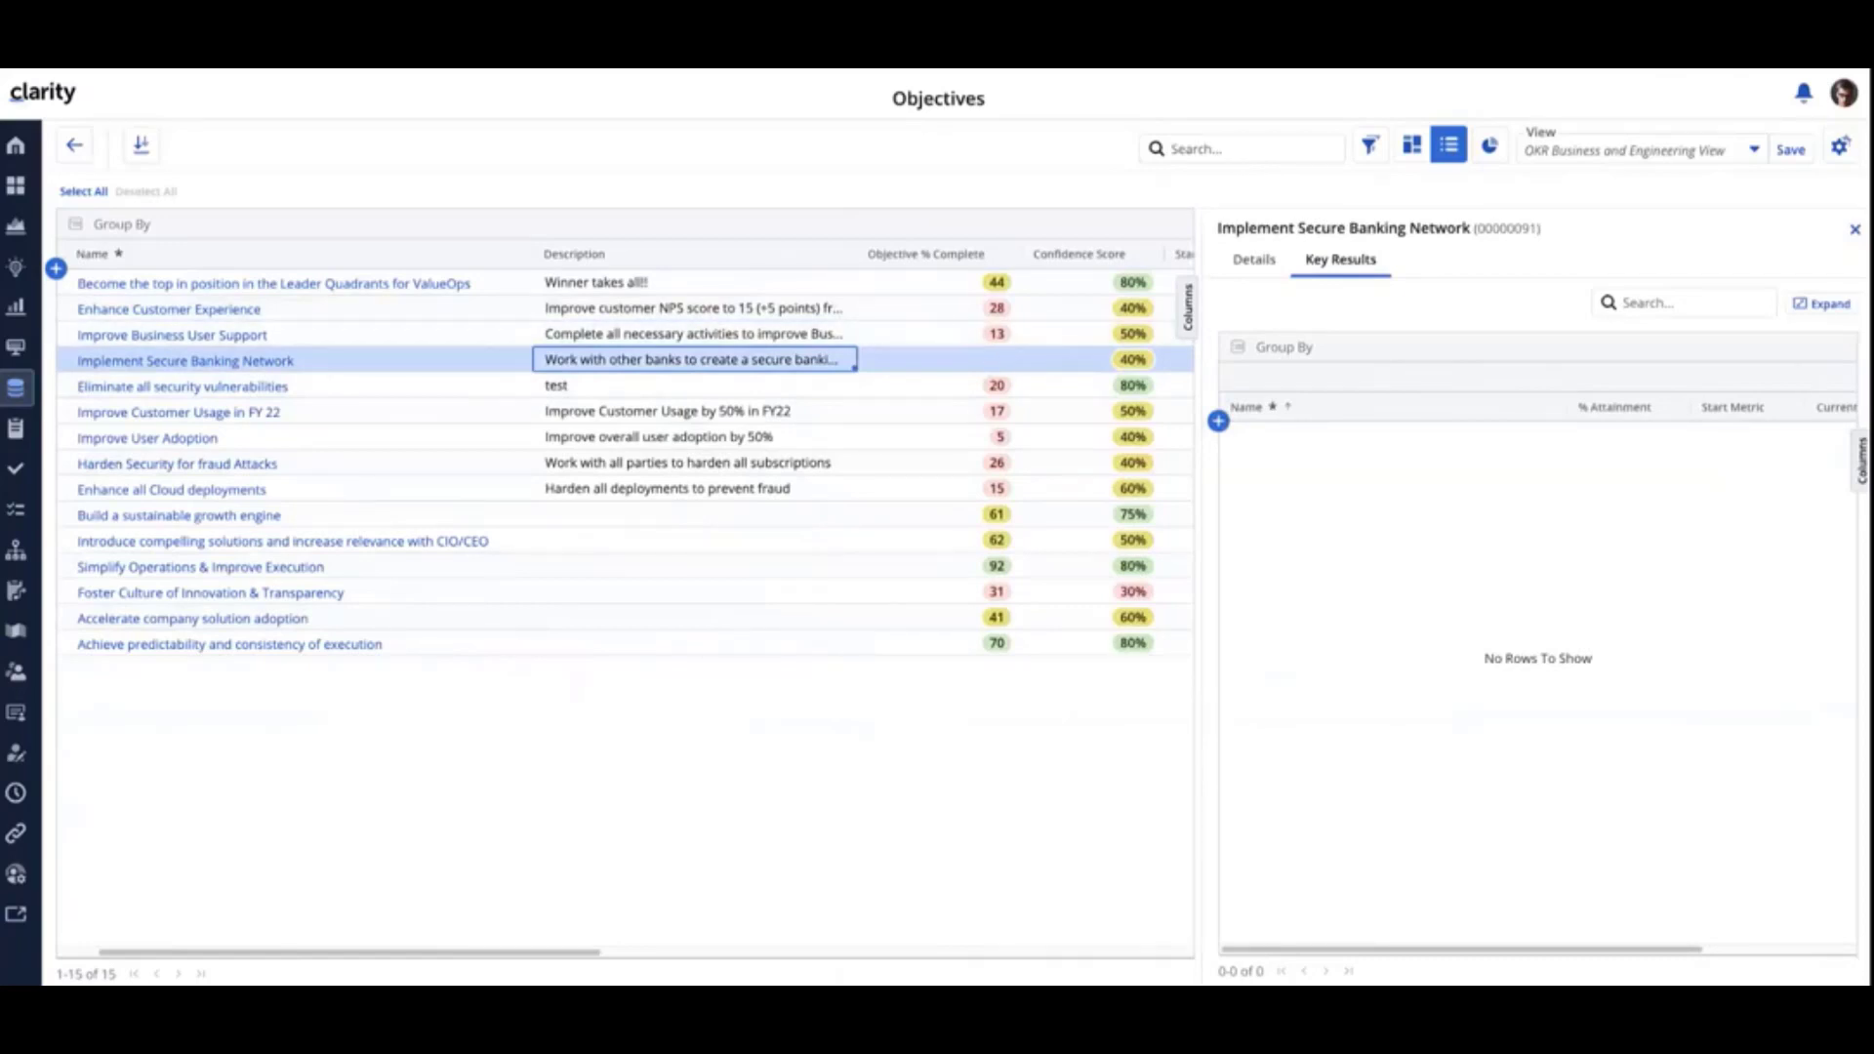
pyautogui.click(1858, 230)
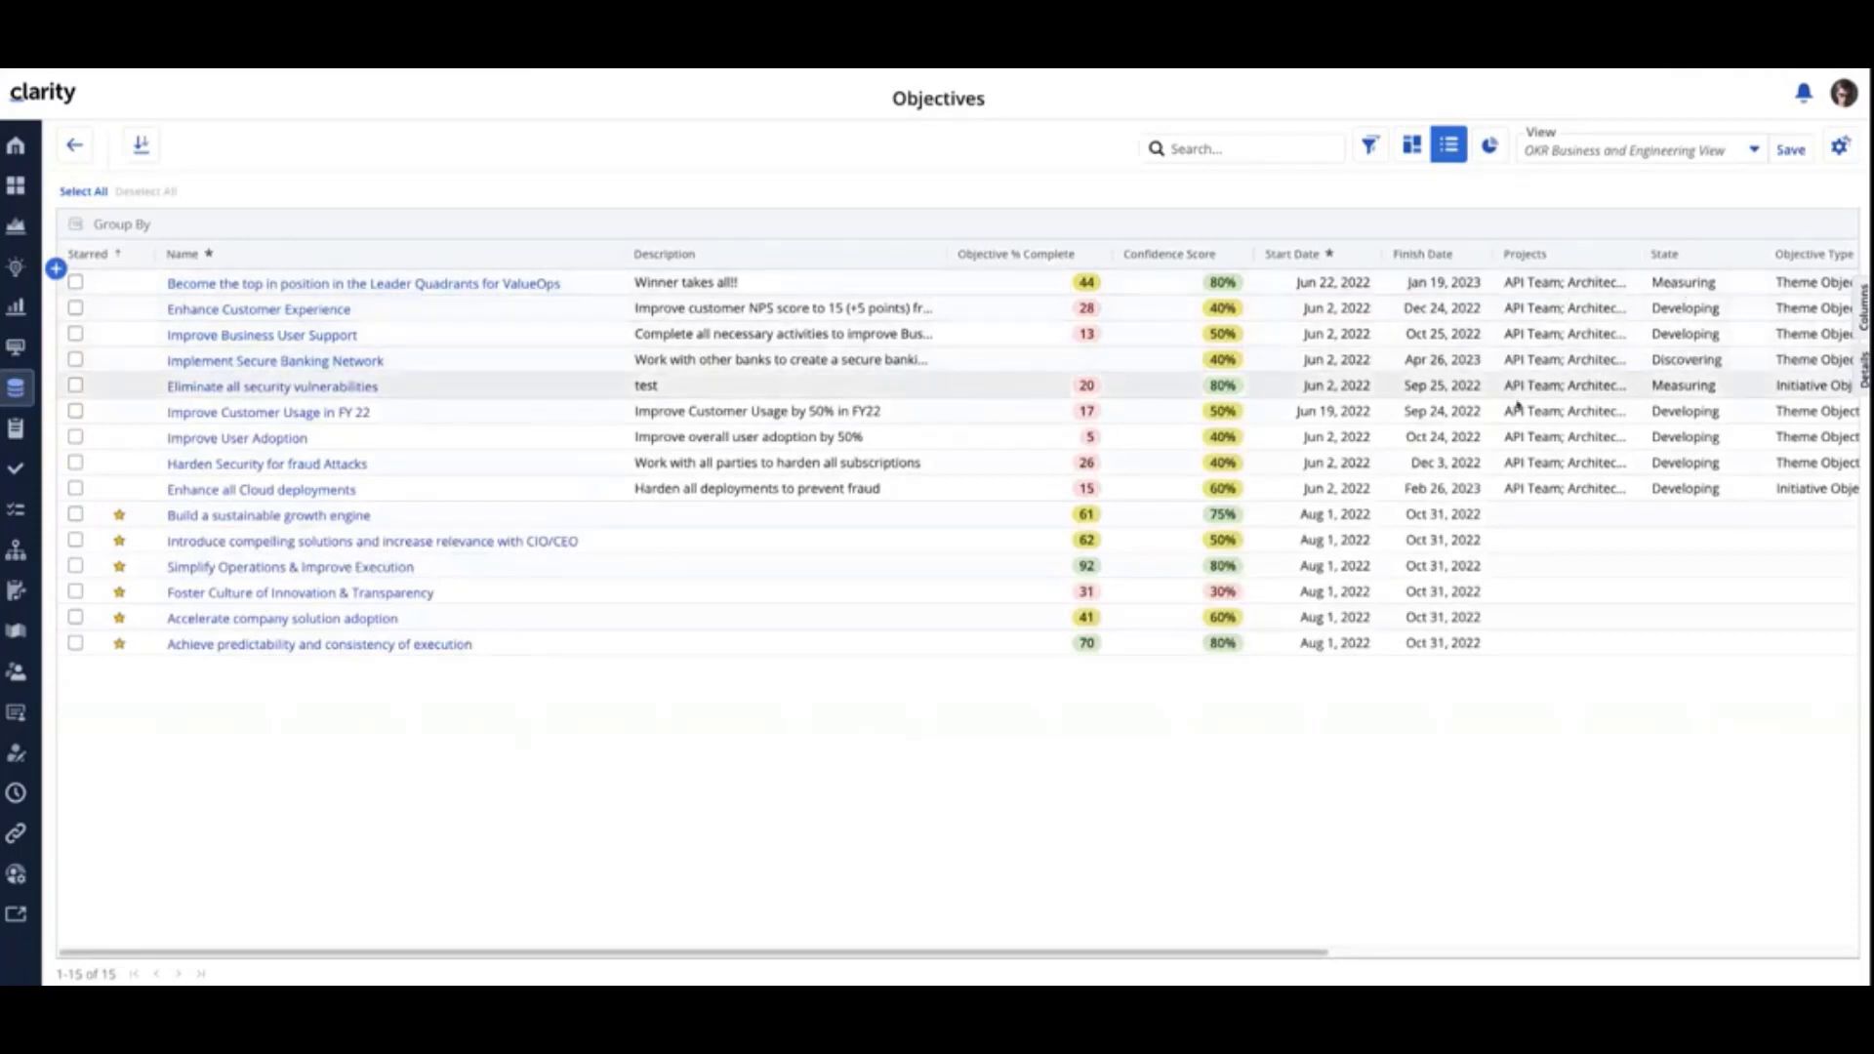
# - Set the State of the Eliminate all security vulnerabilities objective to Discovering
pyautogui.click(1672, 388)
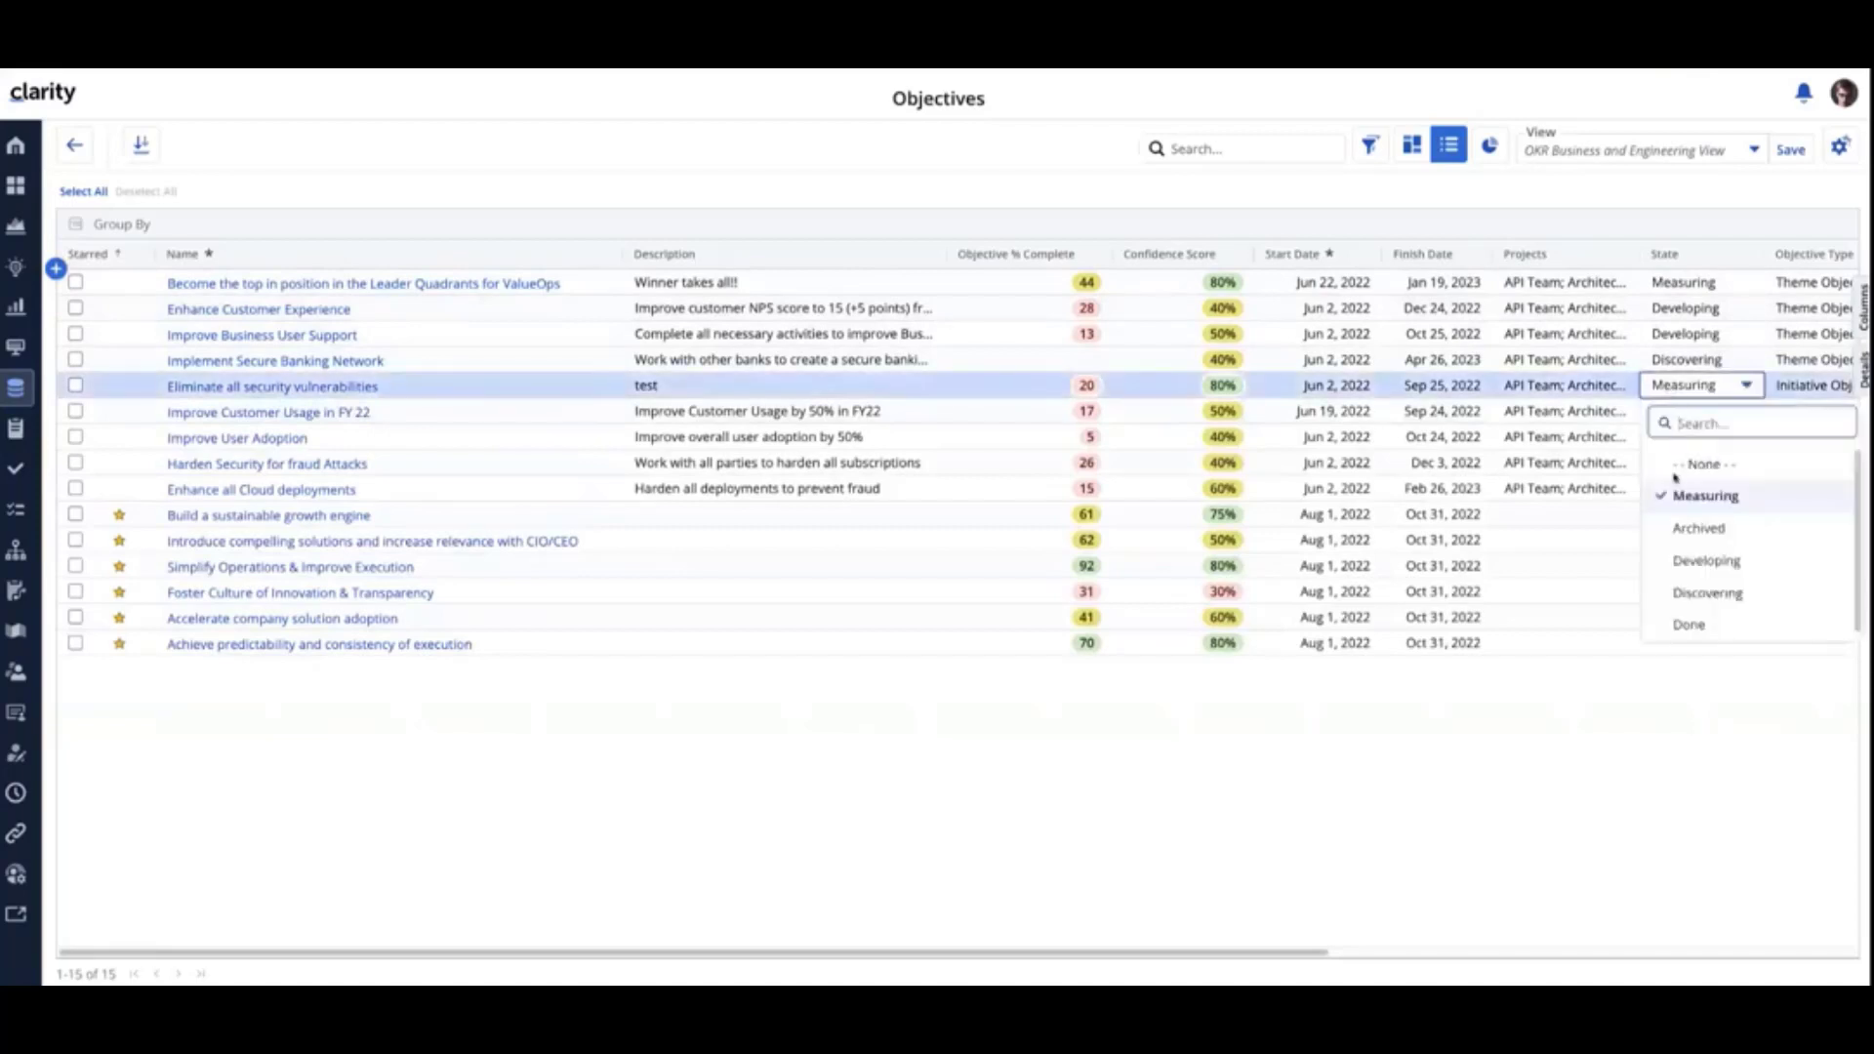
pyautogui.click(1694, 593)
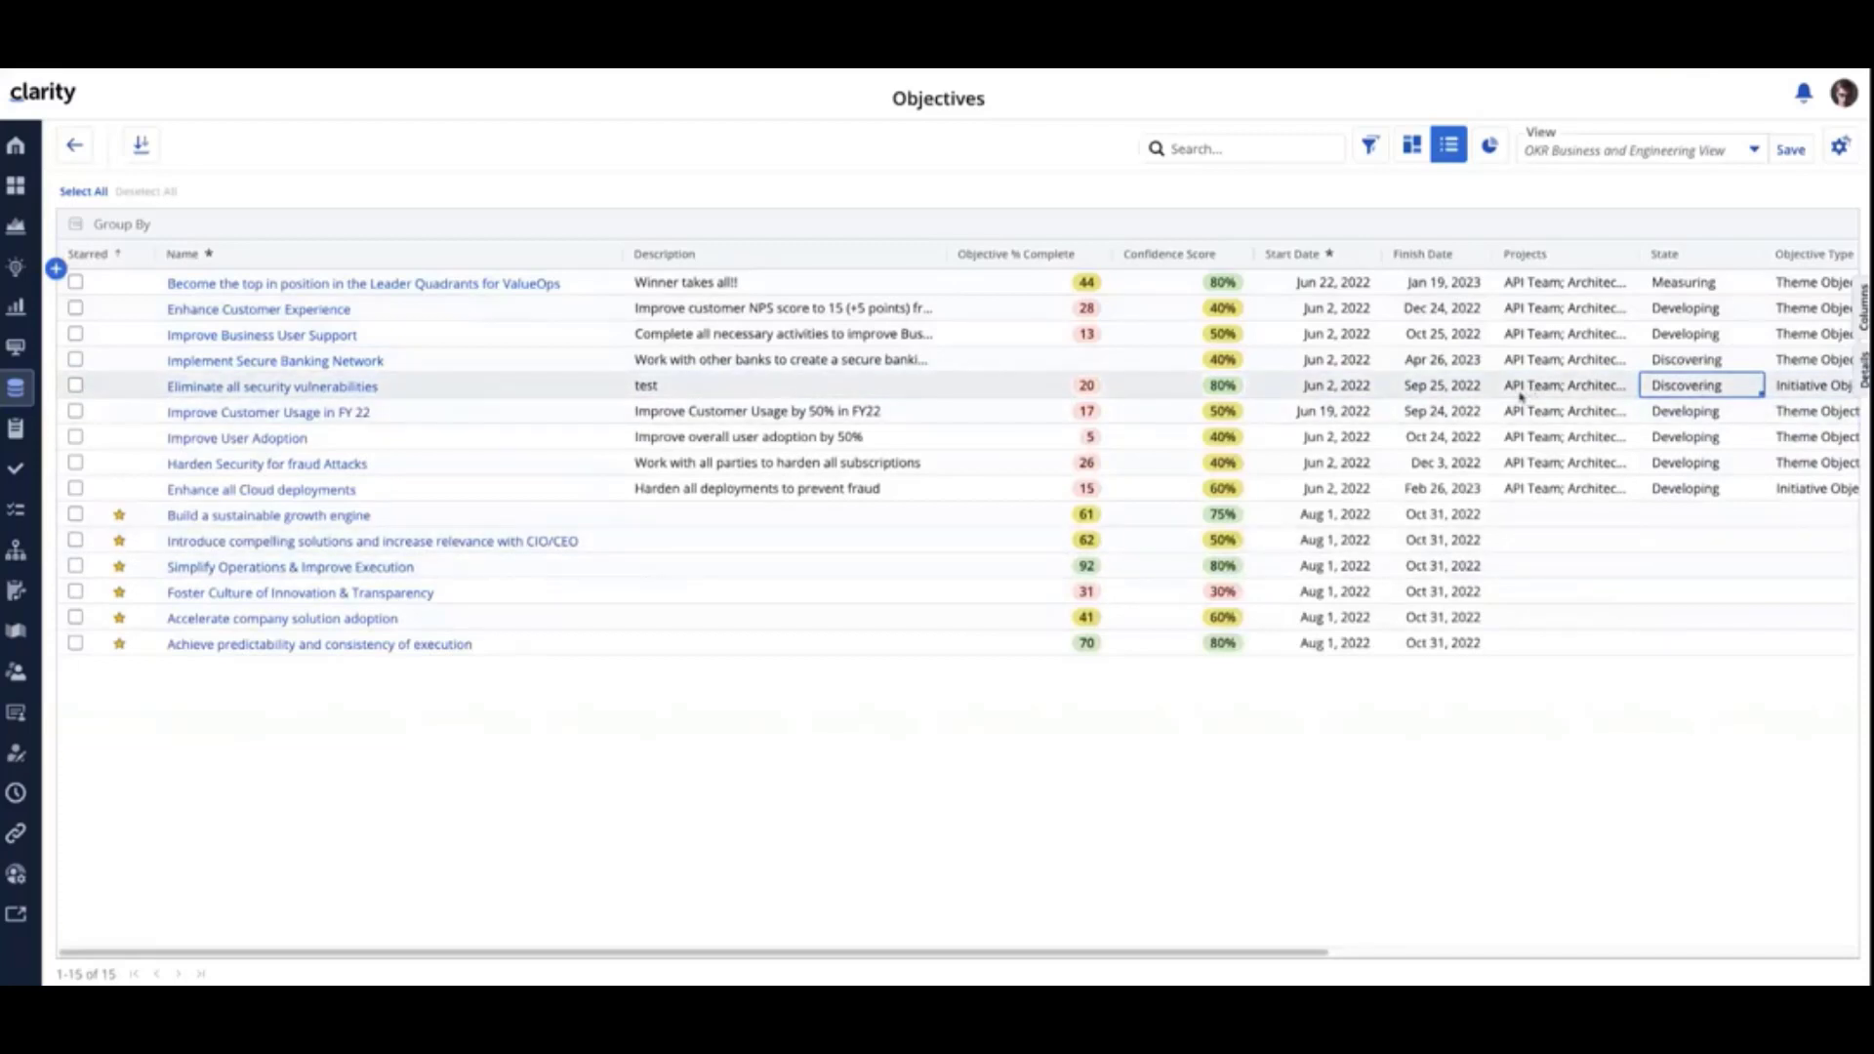
# - Inspect the project choices for Enhance all Cloud deployments and the objective type choices for the Leader Quadrants for ValueOps objective
pyautogui.click(1568, 491)
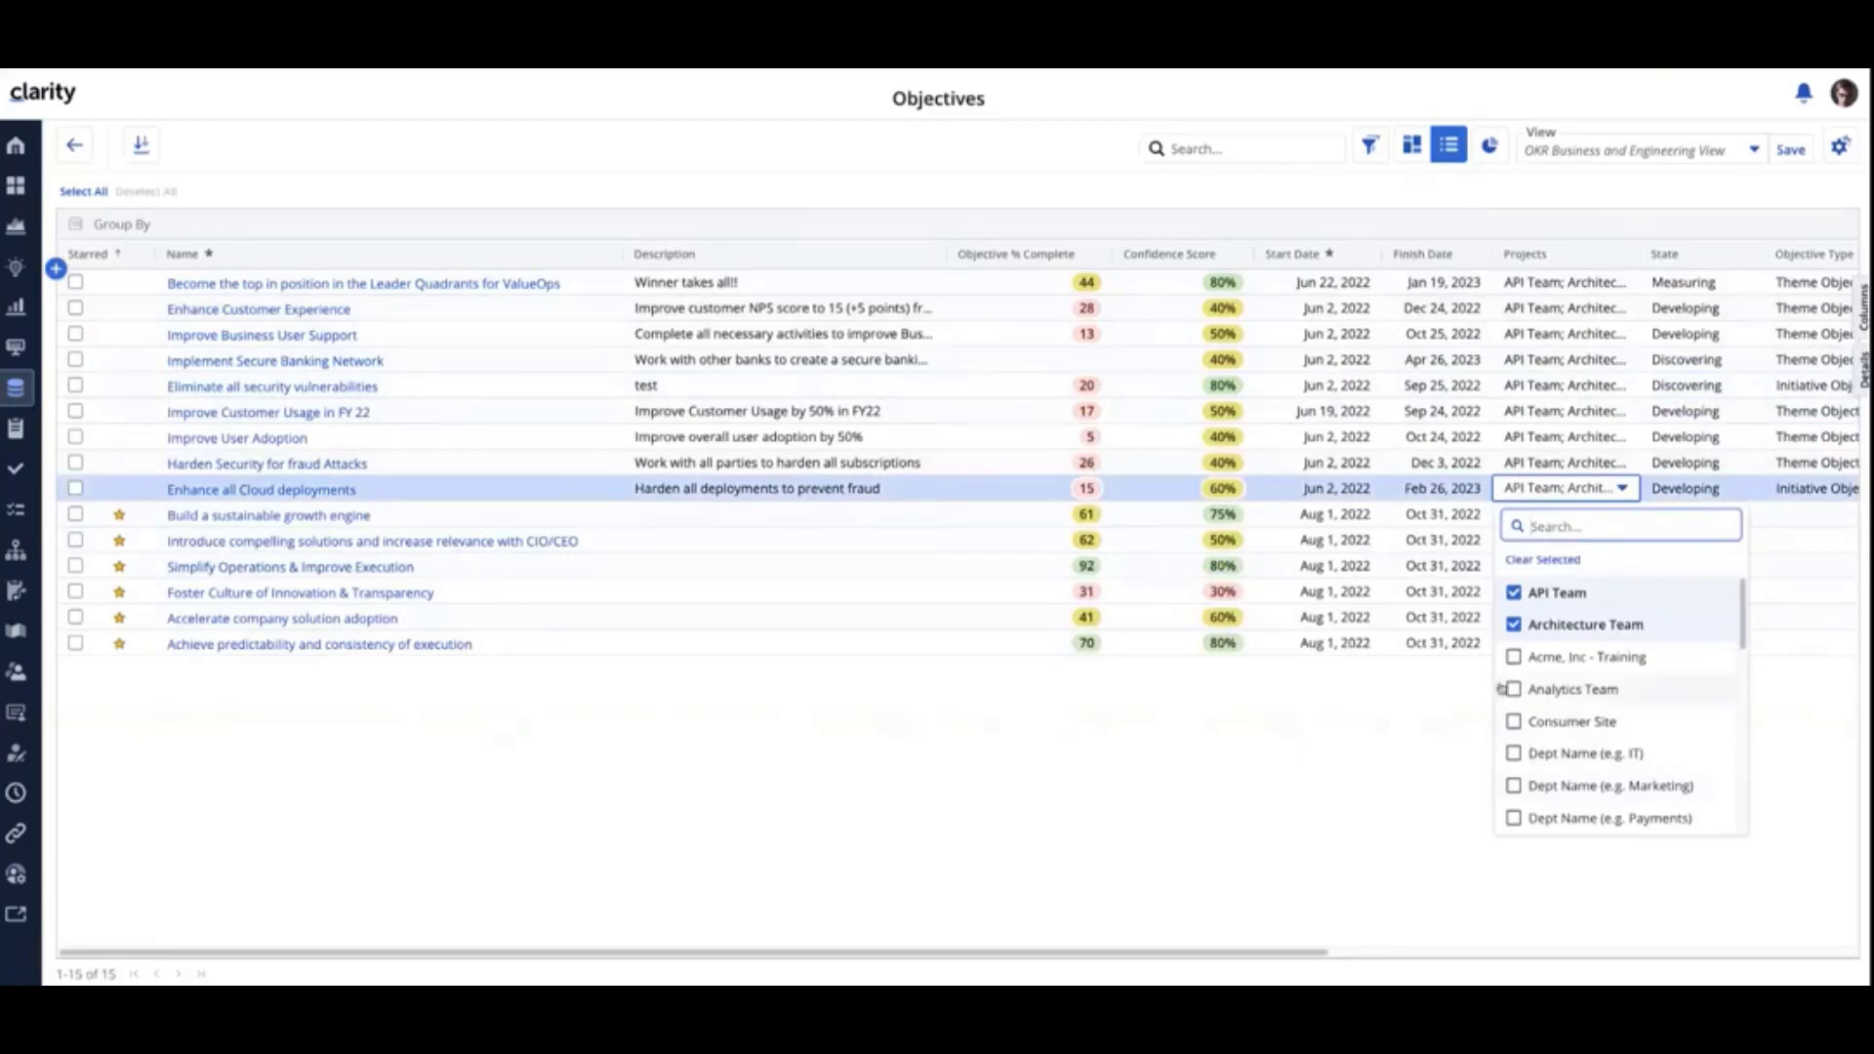
pyautogui.click(1456, 712)
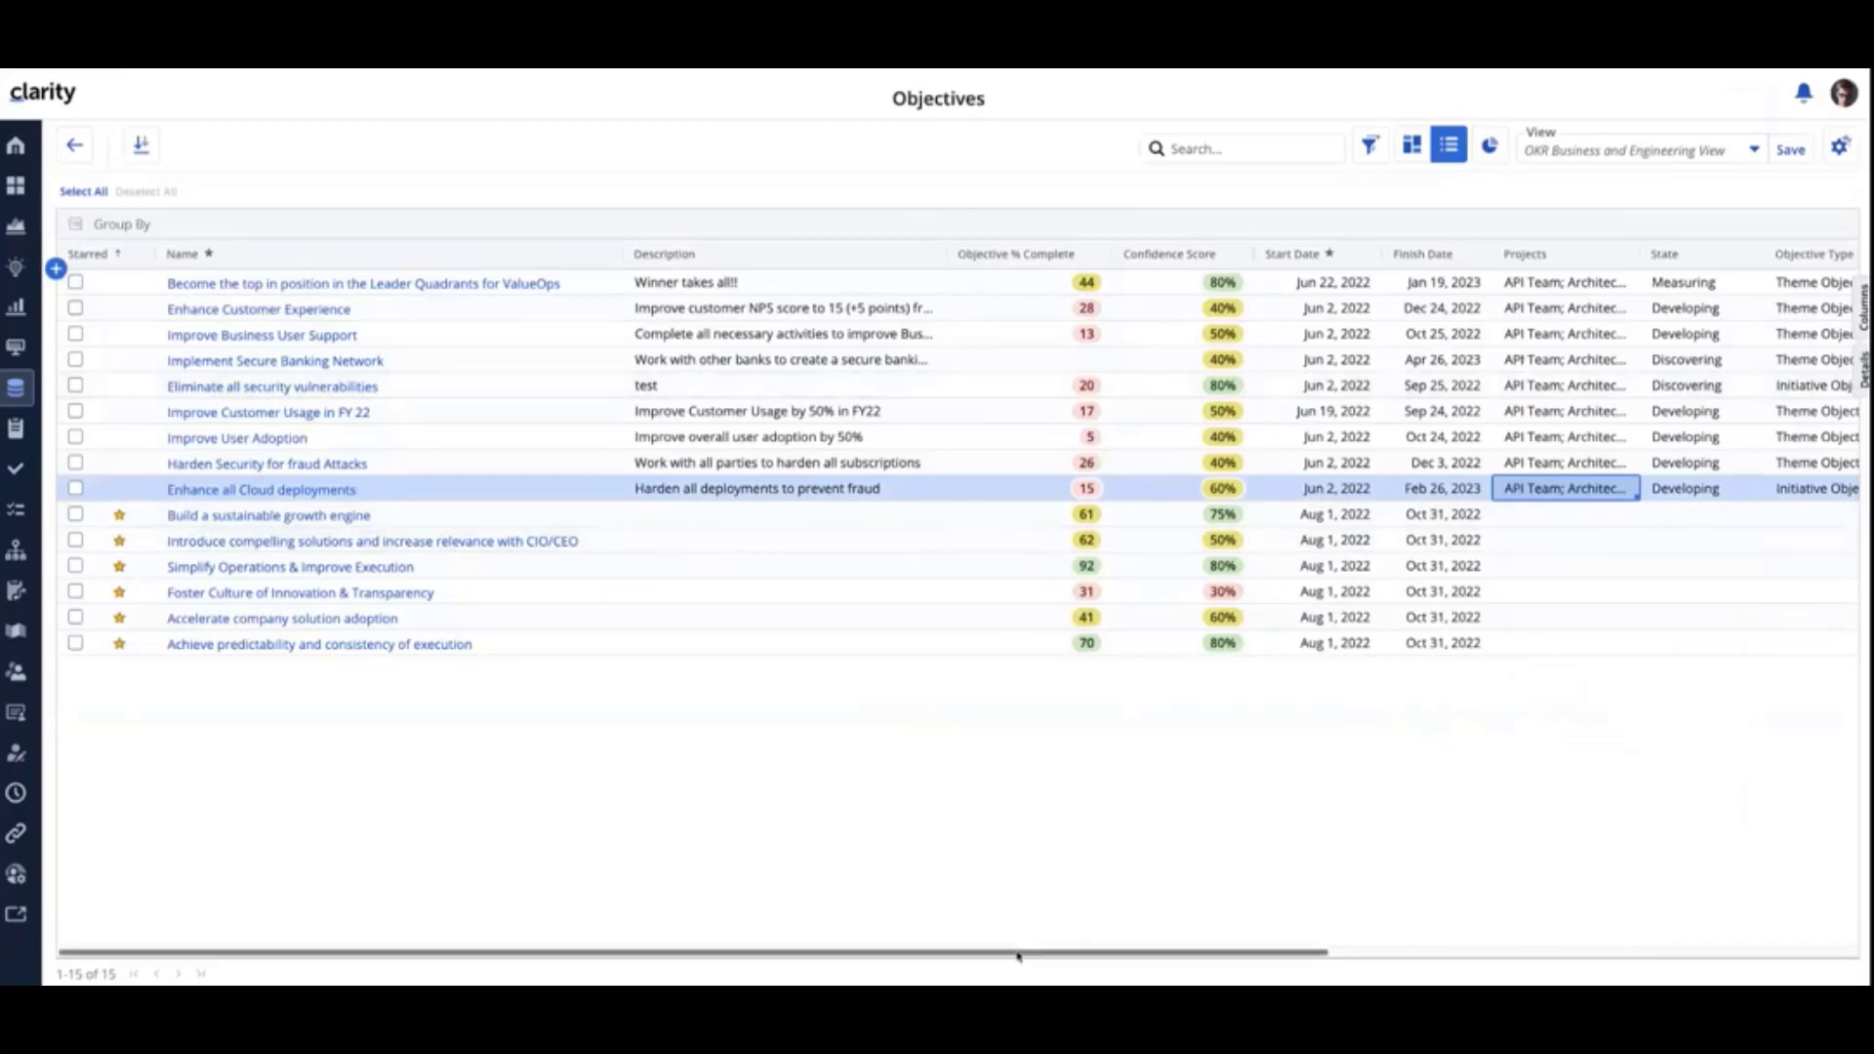
pyautogui.moveTo(1016, 955); pyautogui.dragTo(1577, 954)
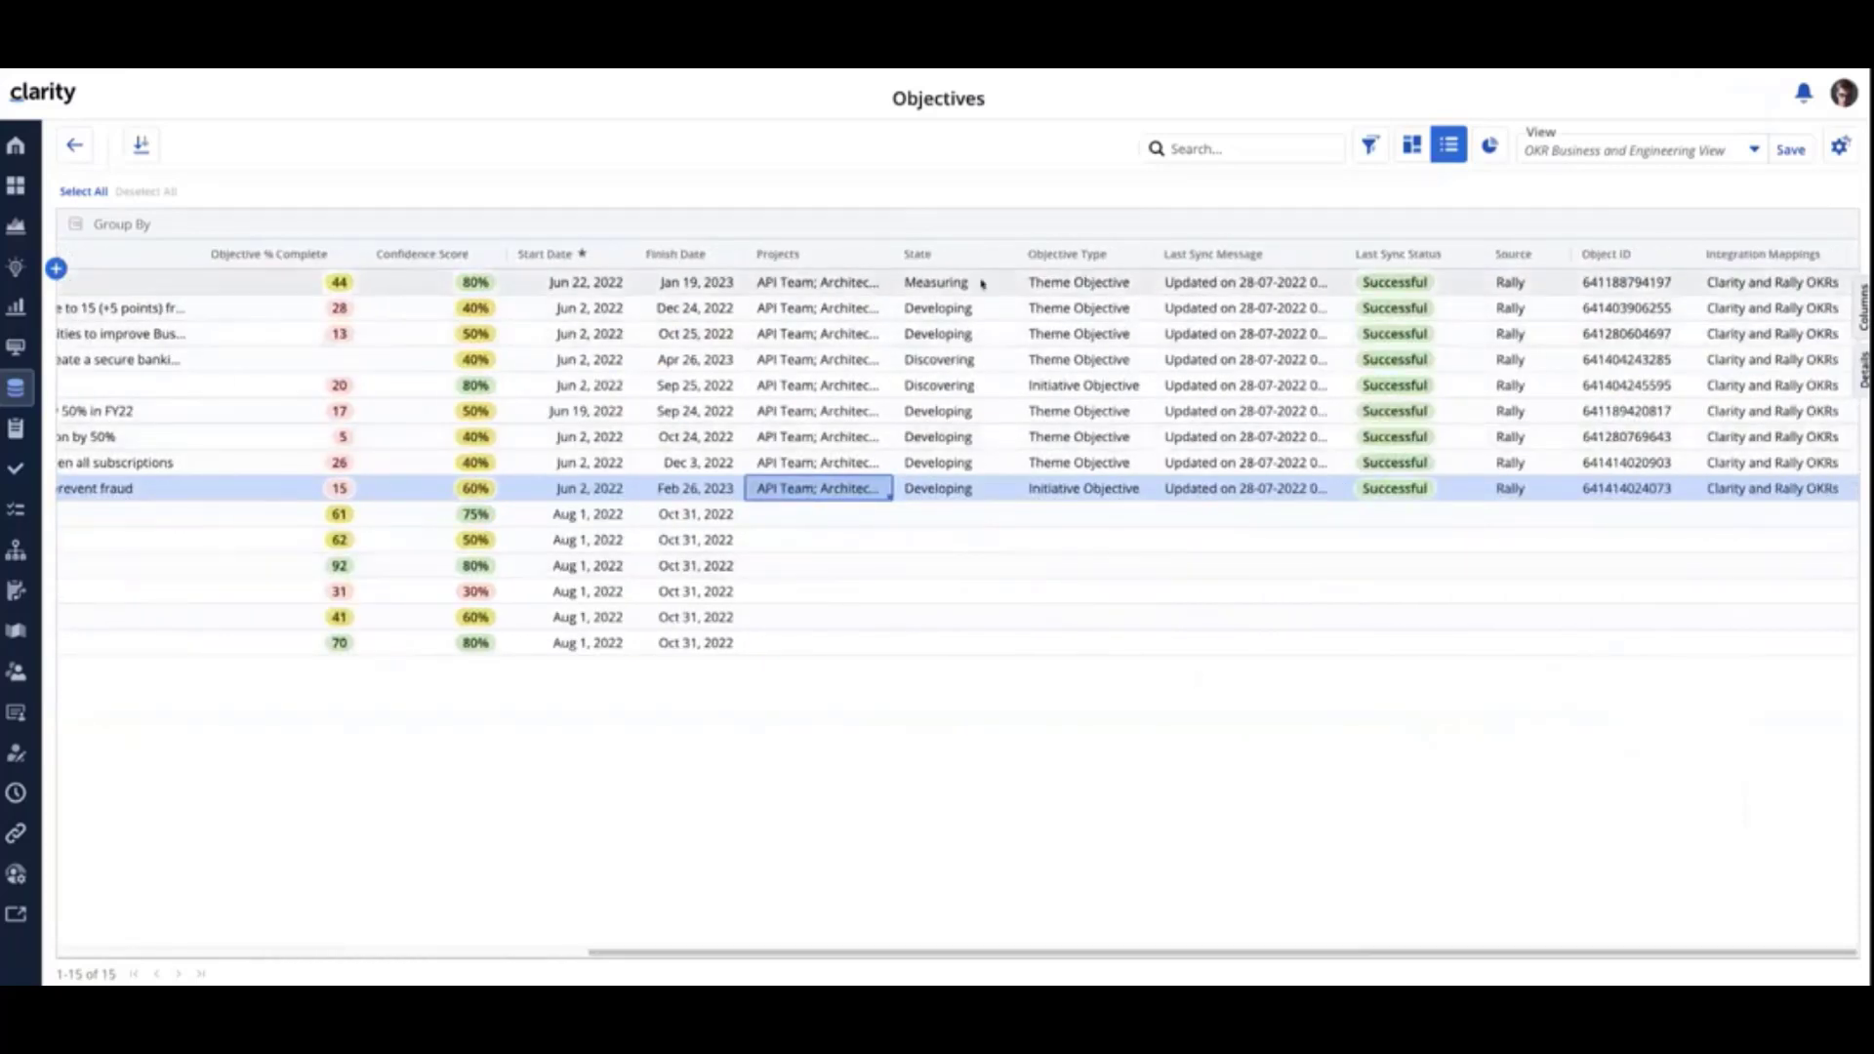
pyautogui.click(1052, 283)
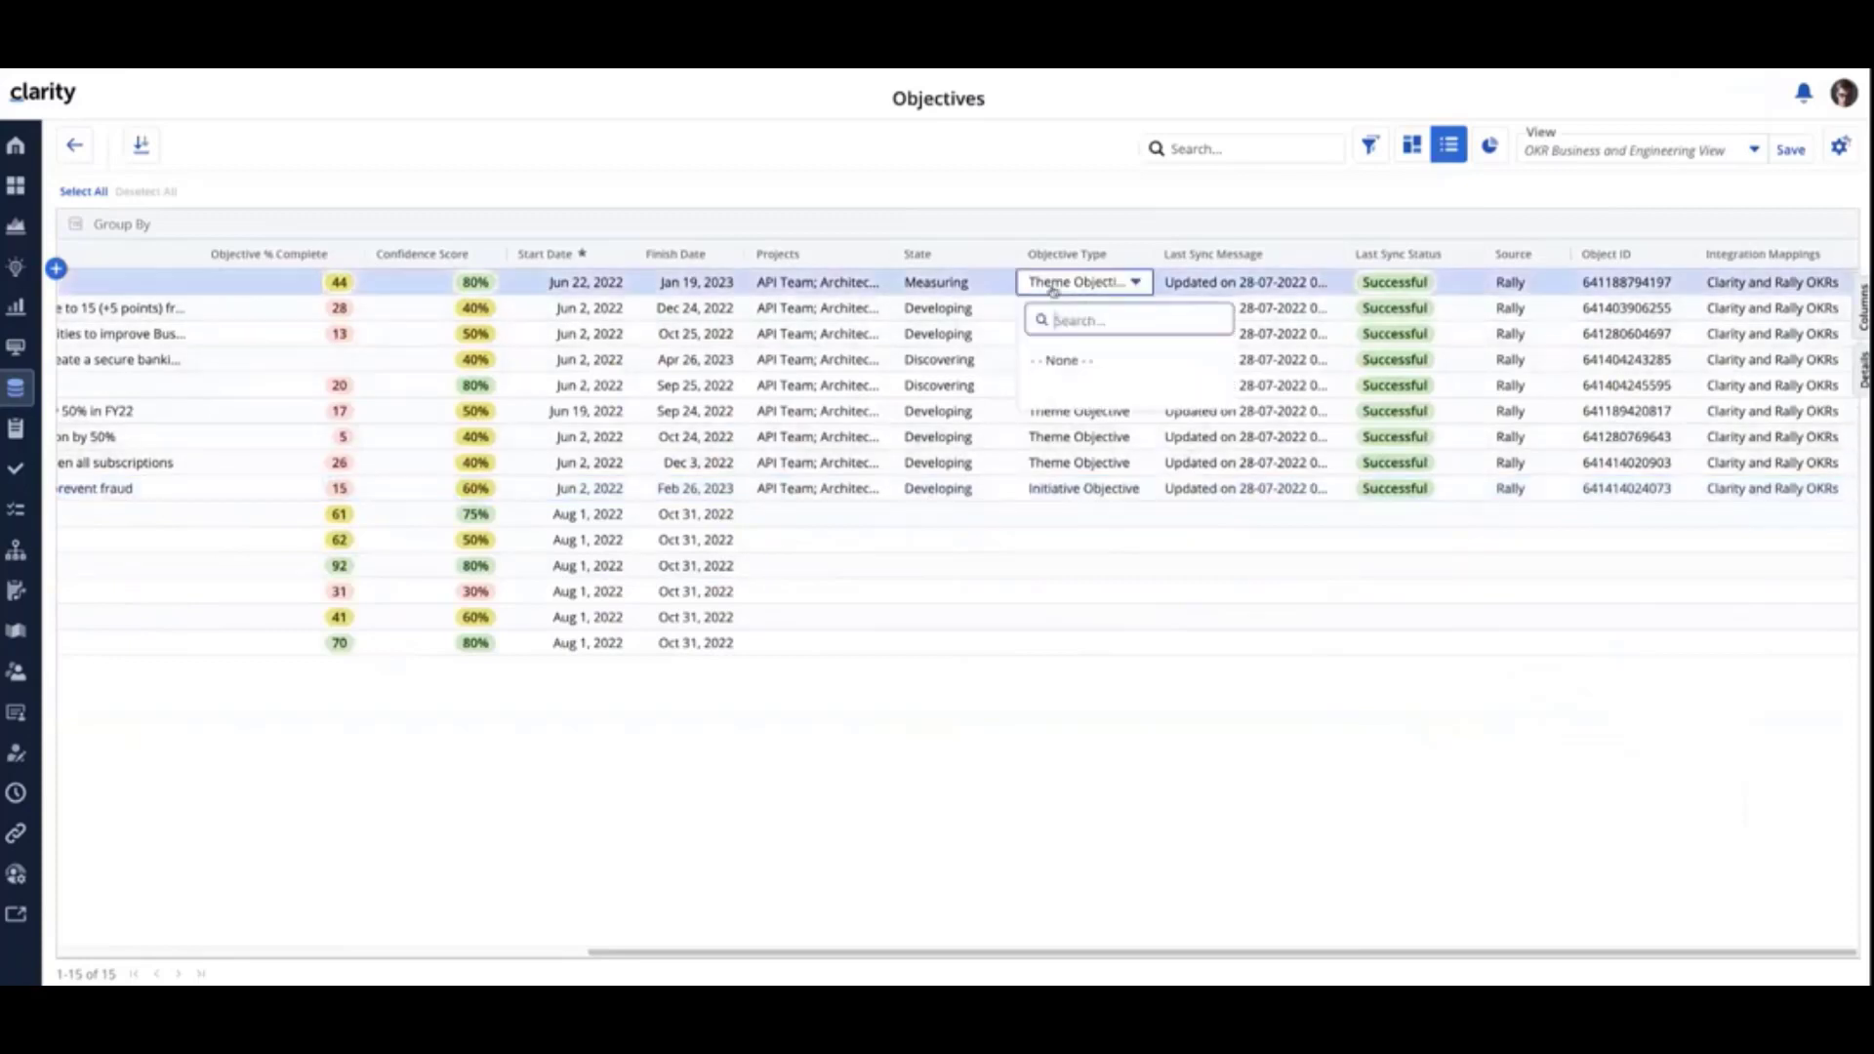
pyautogui.click(1214, 712)
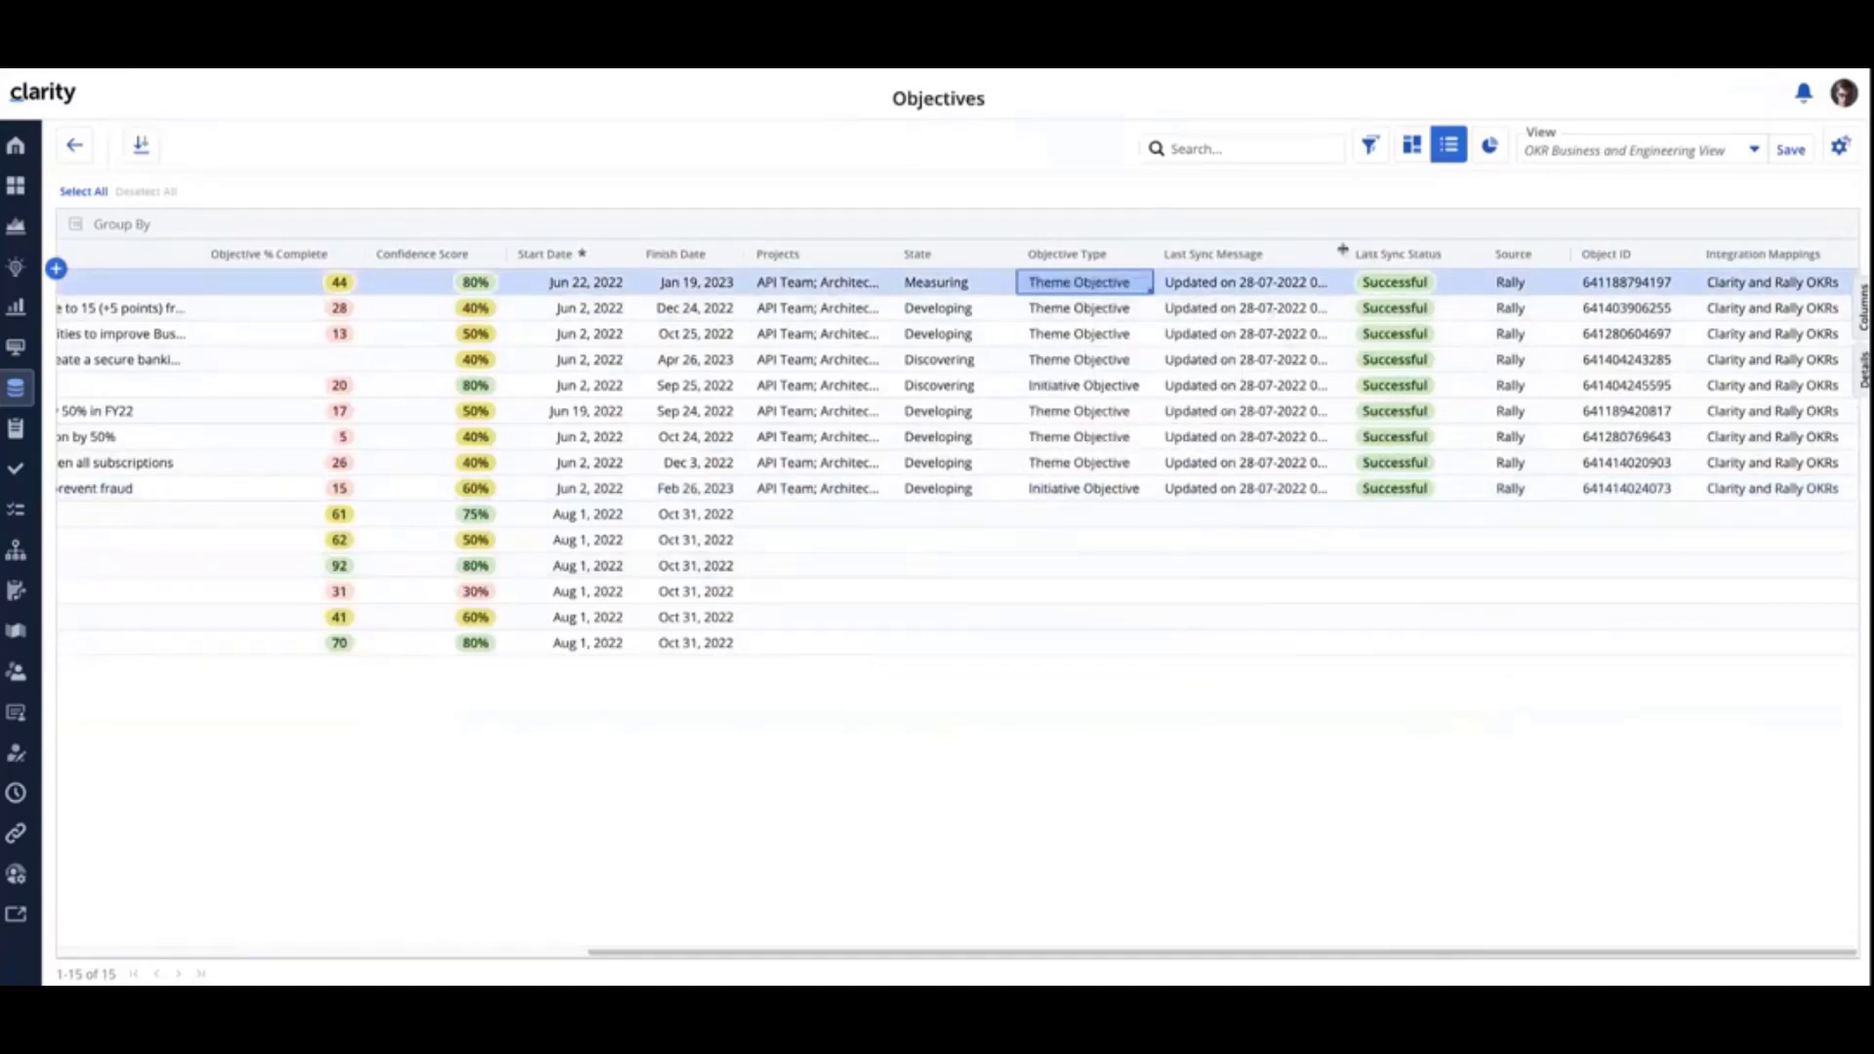
# - Widen the Last Sync Message column slightly and hide the Source, Integration mappings and Object ID columns from the list
pyautogui.moveTo(1342, 250)
pyautogui.mouseDown()
pyautogui.moveTo(1498, 259)
pyautogui.moveTo(1350, 280)
pyautogui.mouseUp()
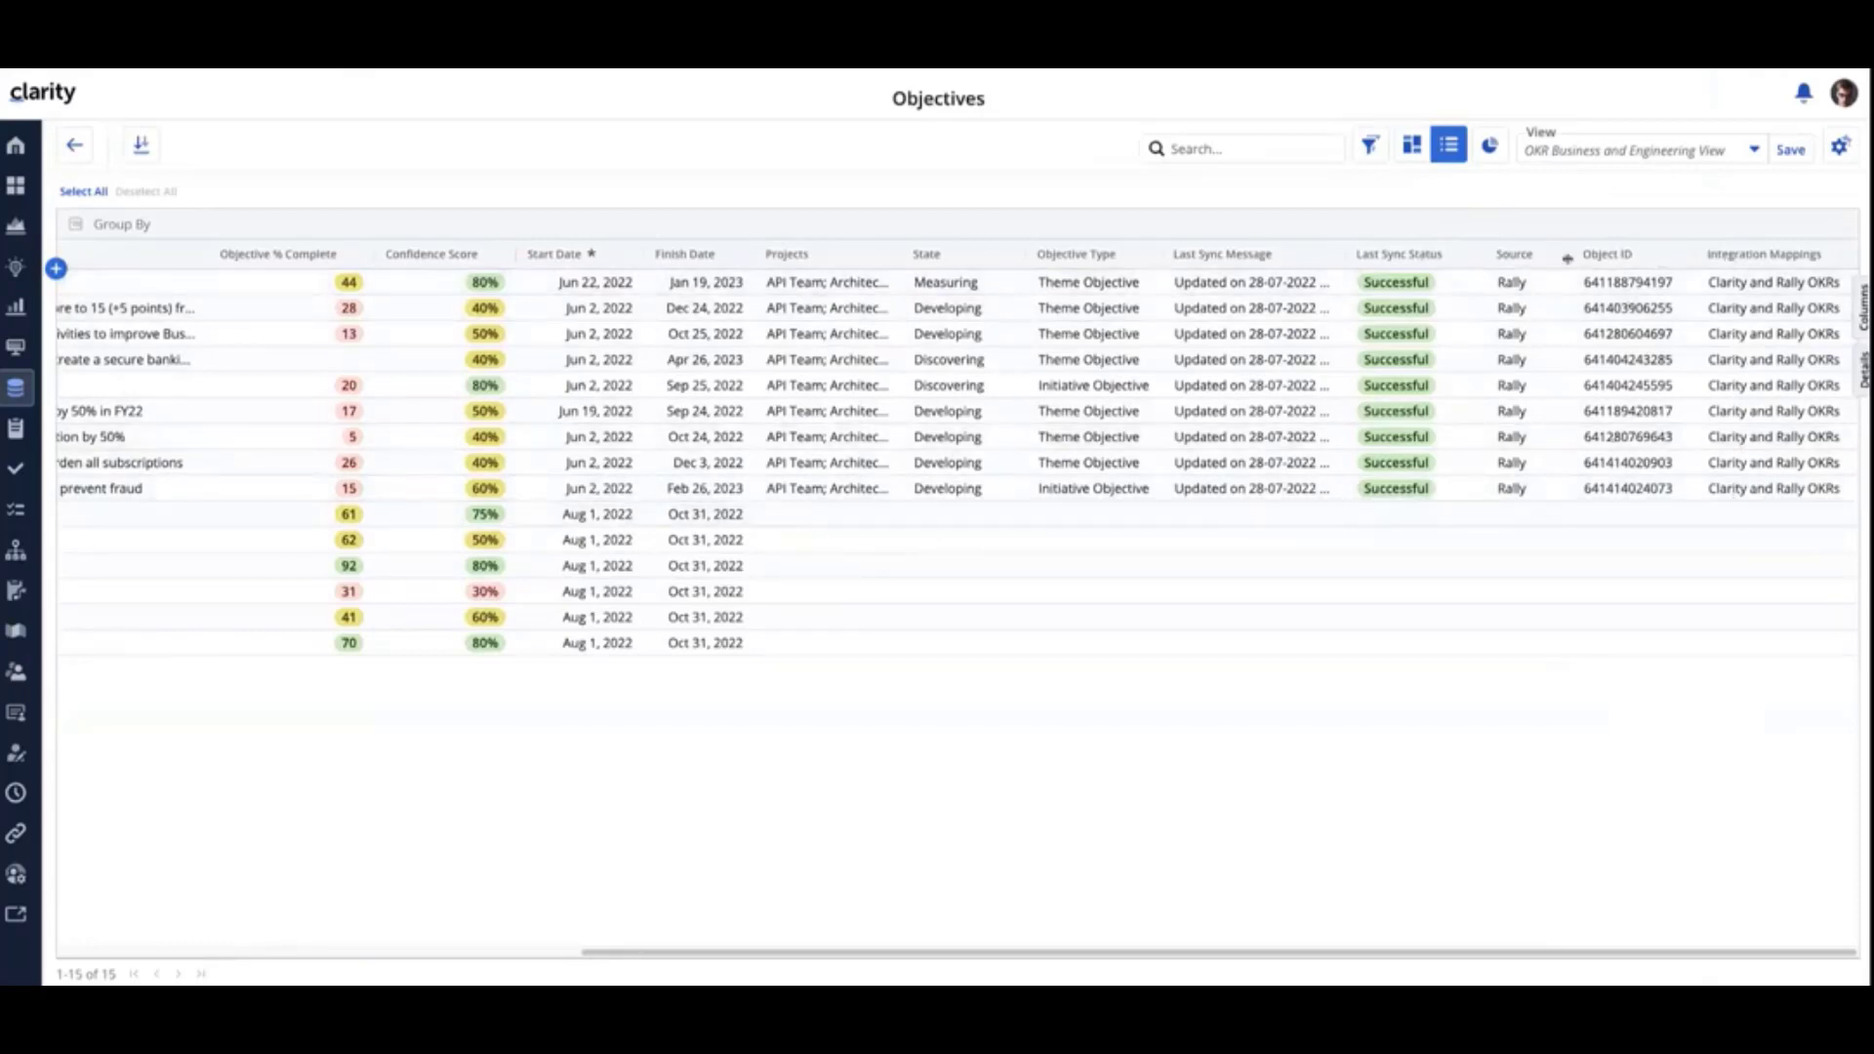
pyautogui.click(1862, 307)
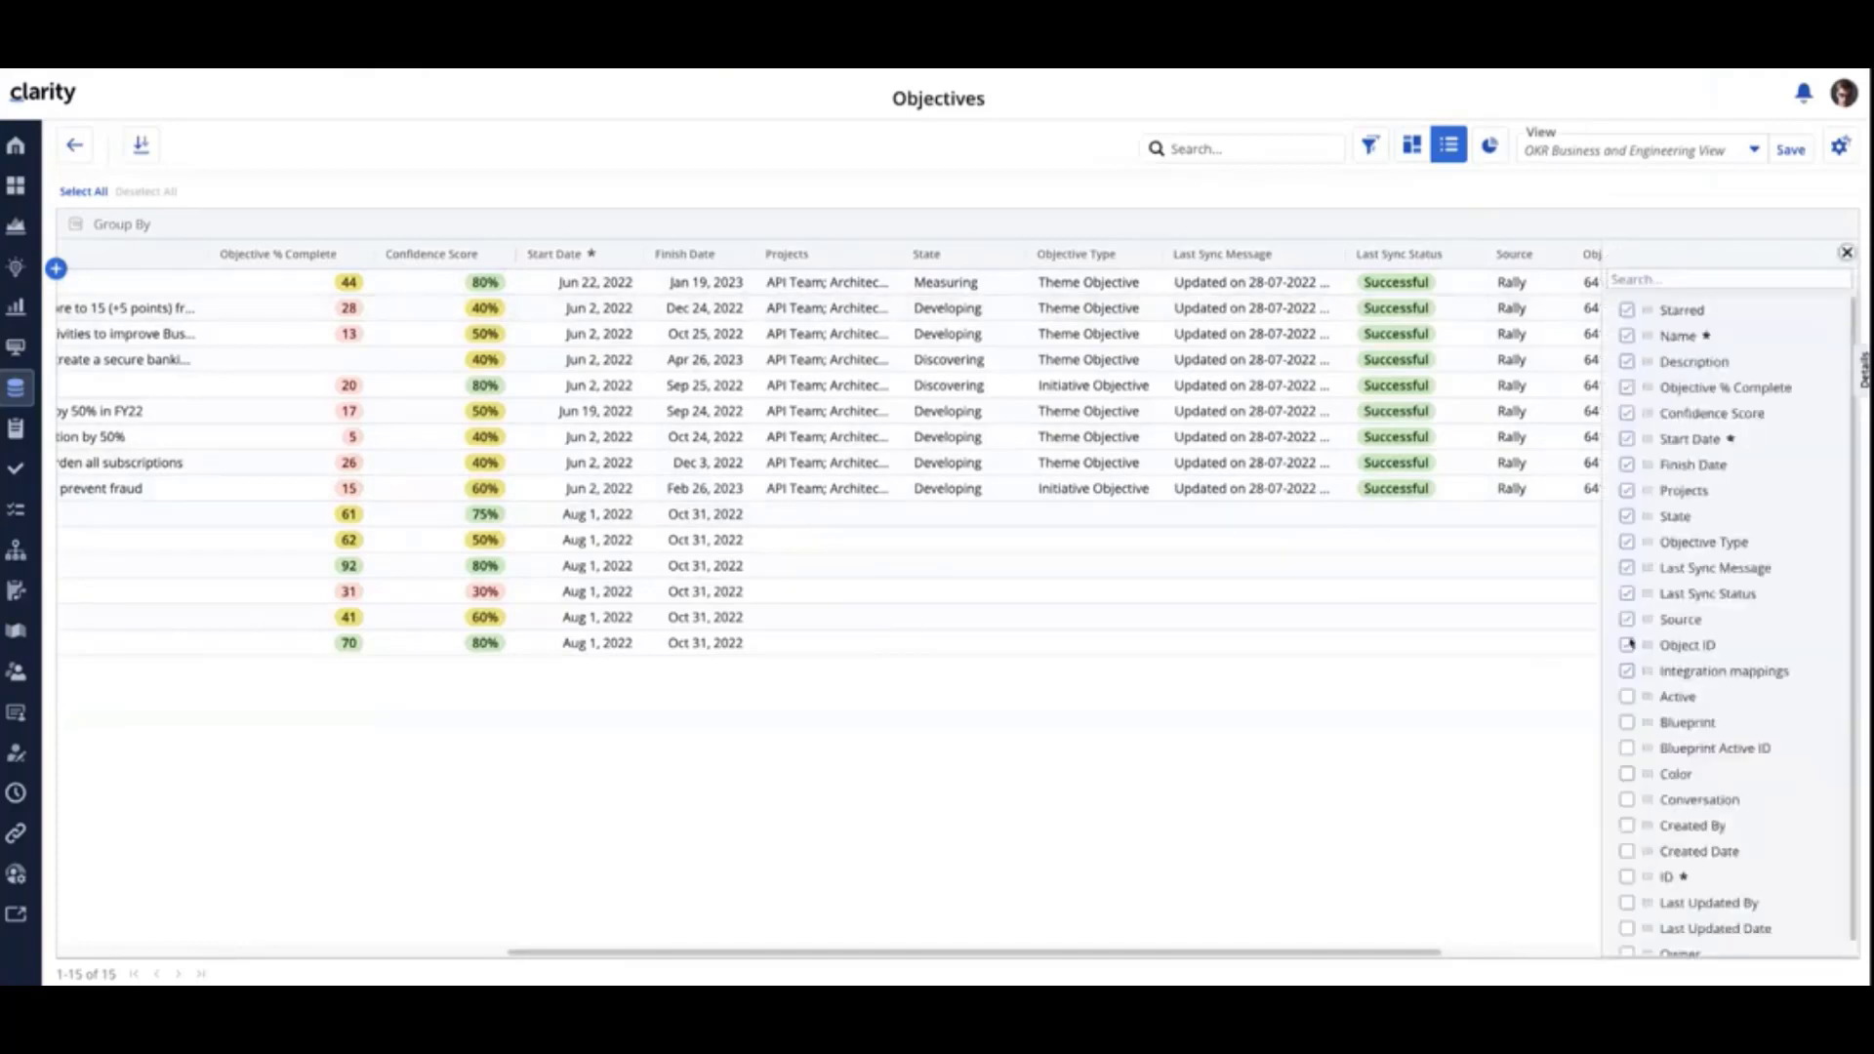
pyautogui.click(1627, 621)
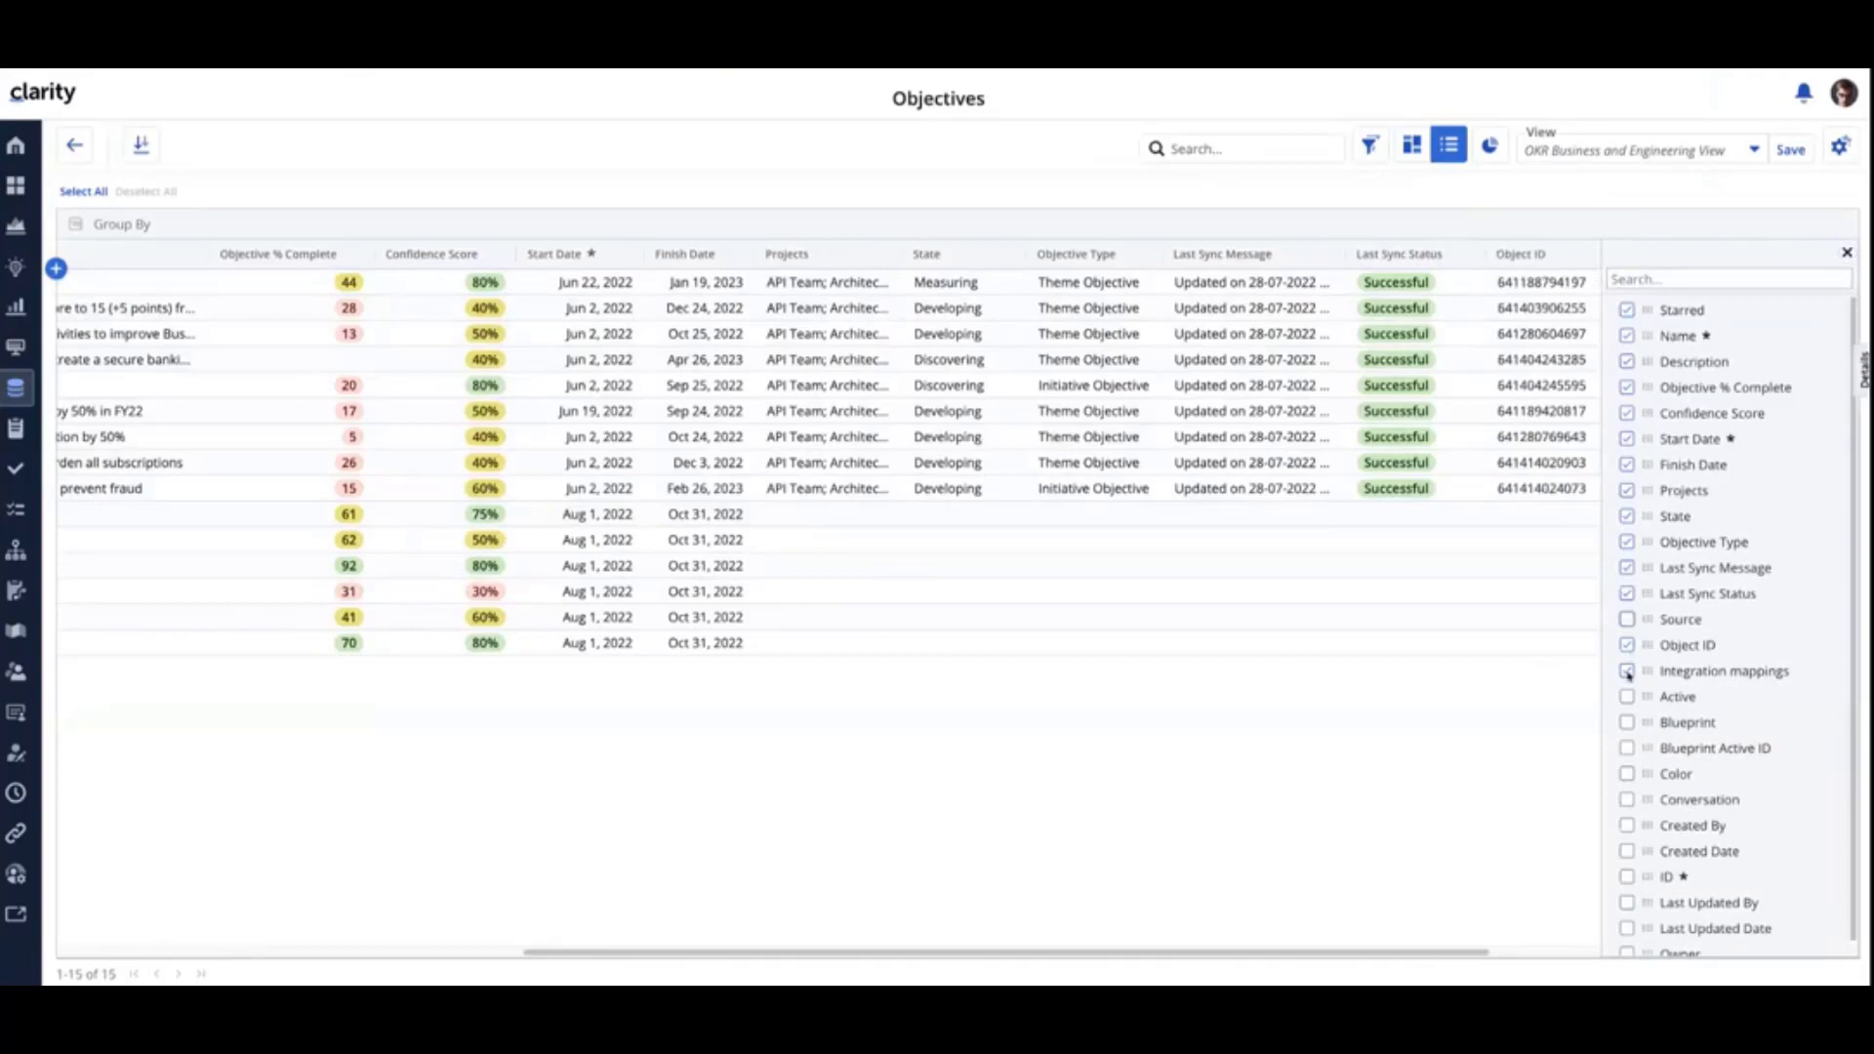
pyautogui.click(1627, 671)
pyautogui.click(1628, 645)
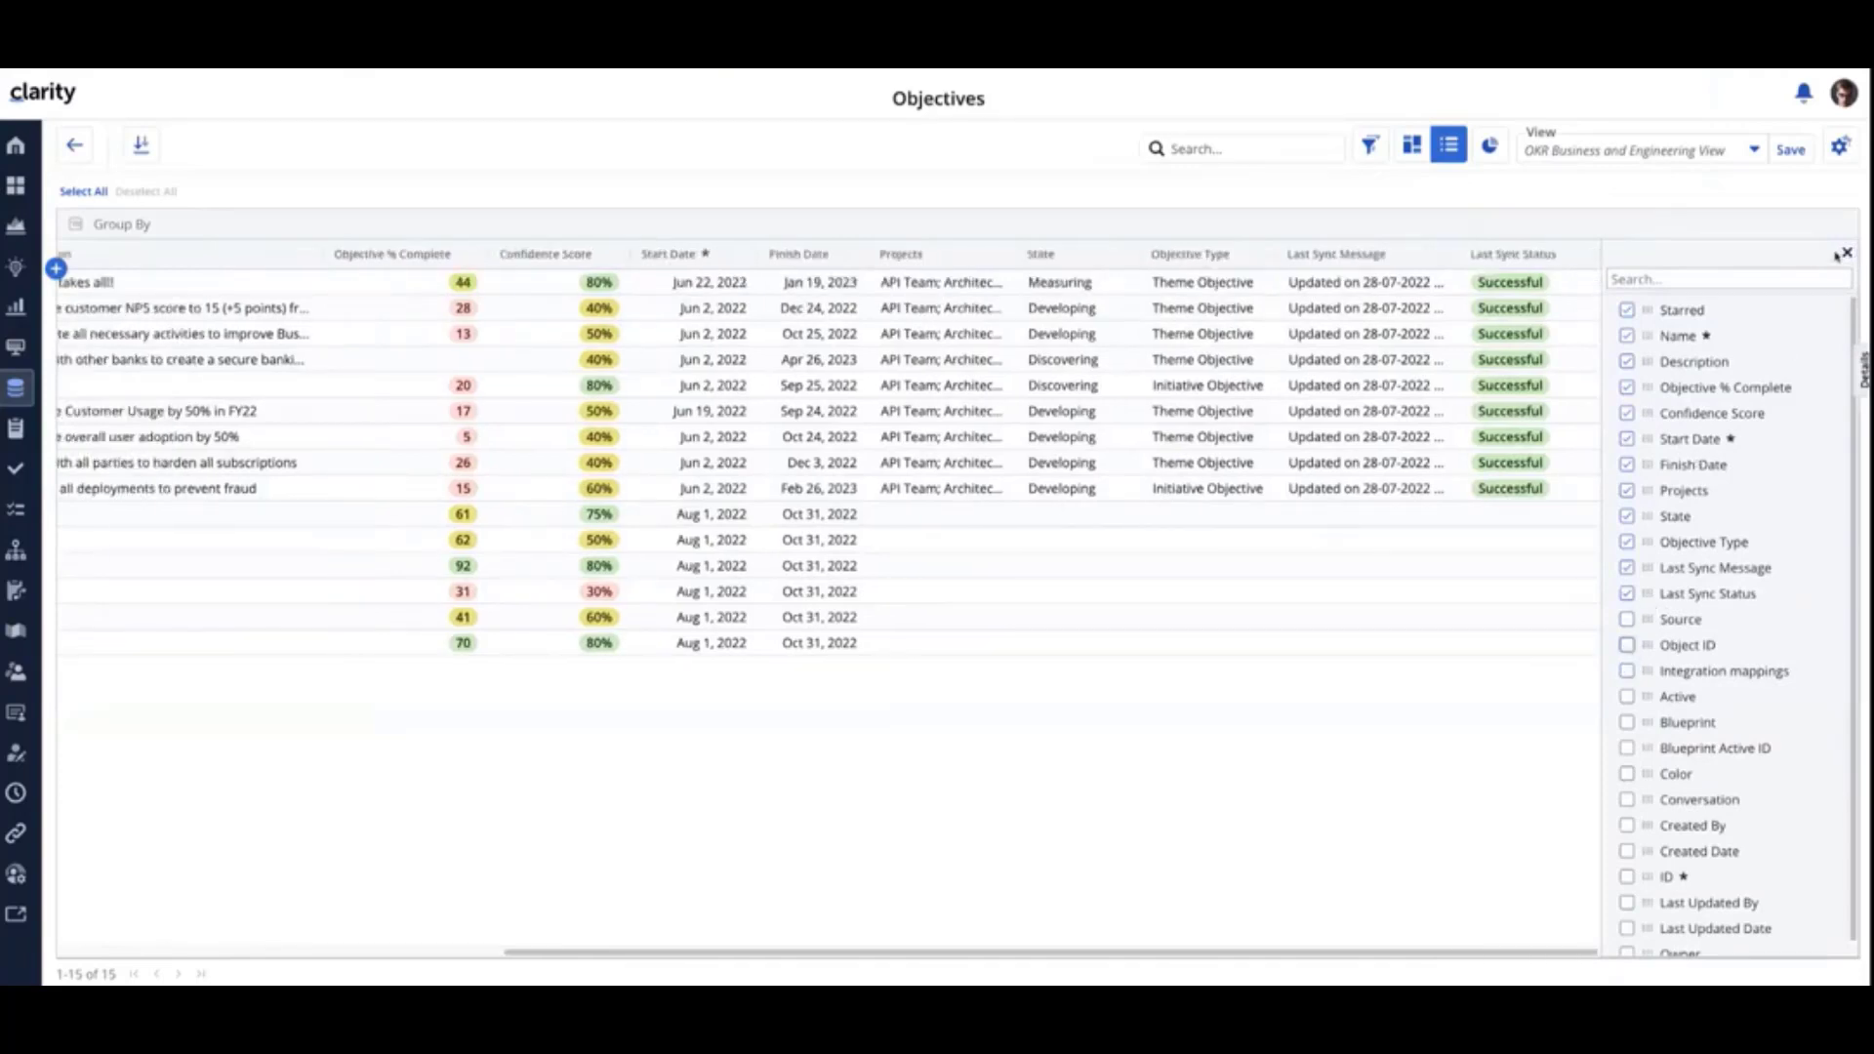
pyautogui.click(1846, 253)
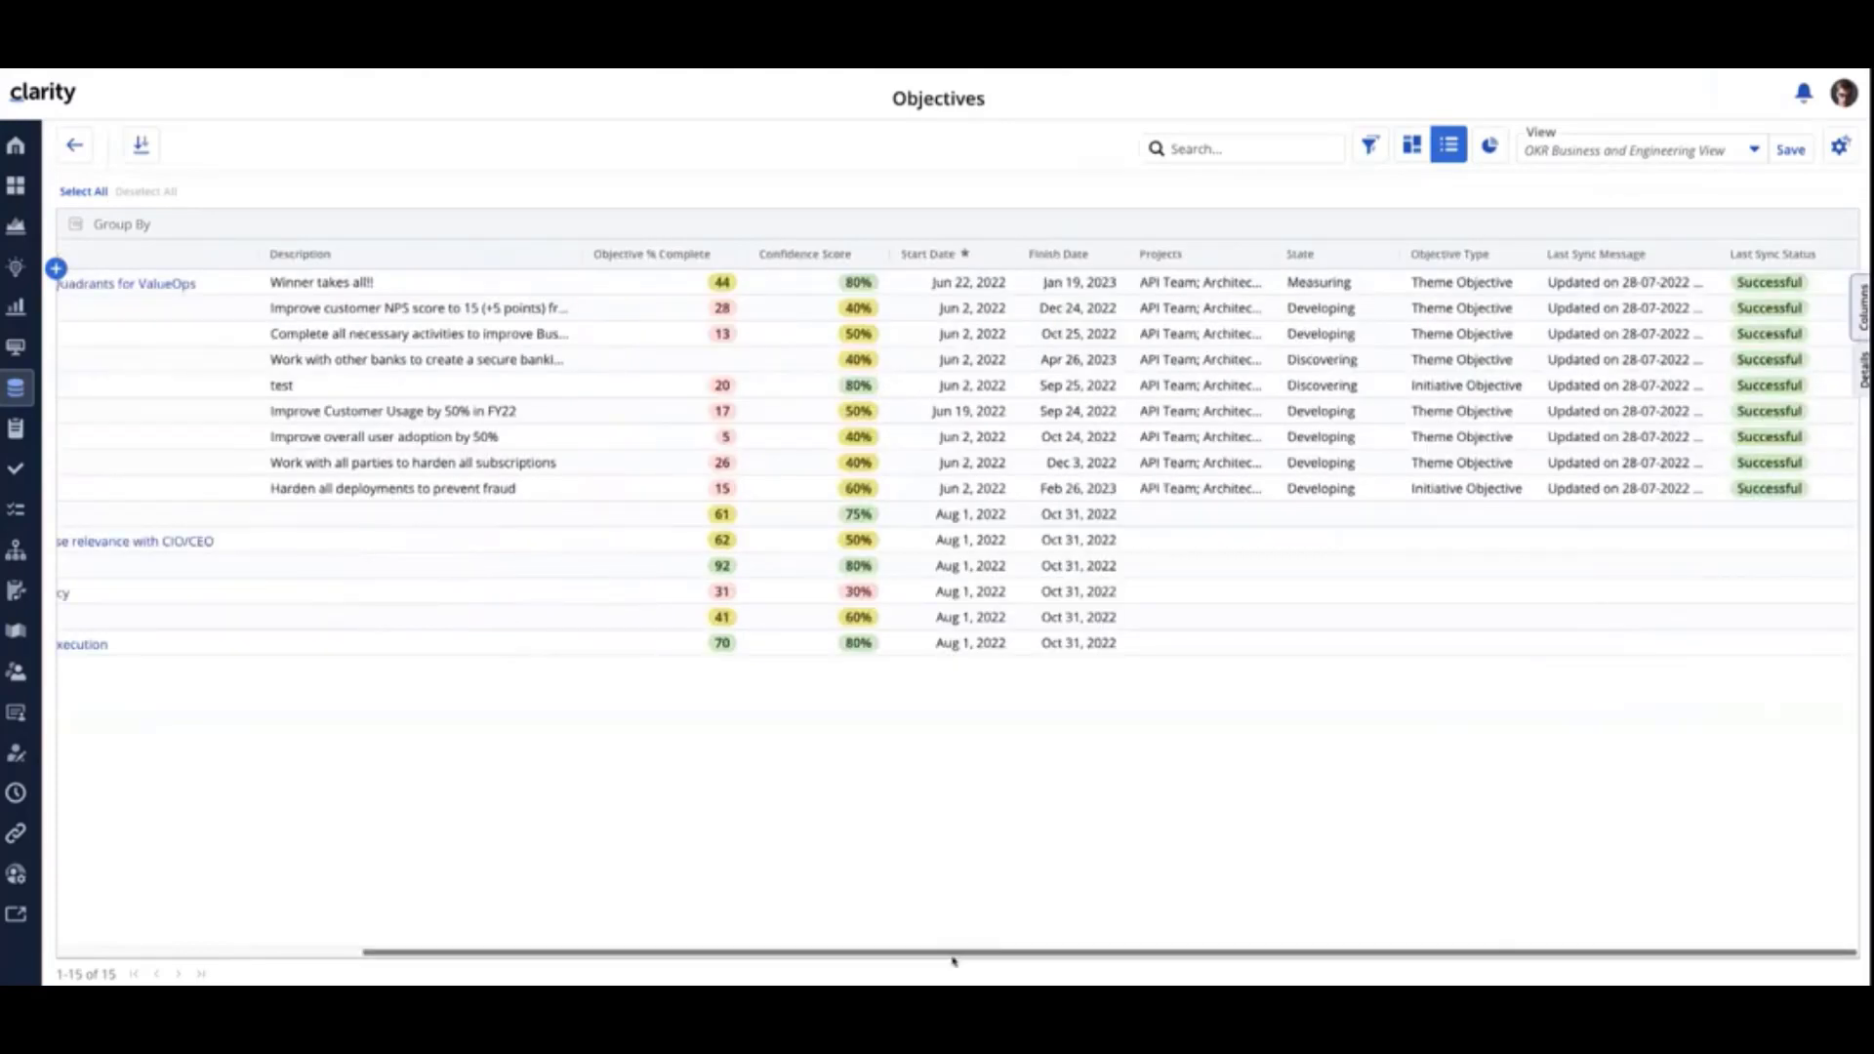
# - Set the Confidence Score of the Implement Secure Banking Network objective to 30%
pyautogui.moveTo(954, 952); pyautogui.dragTo(566, 955)
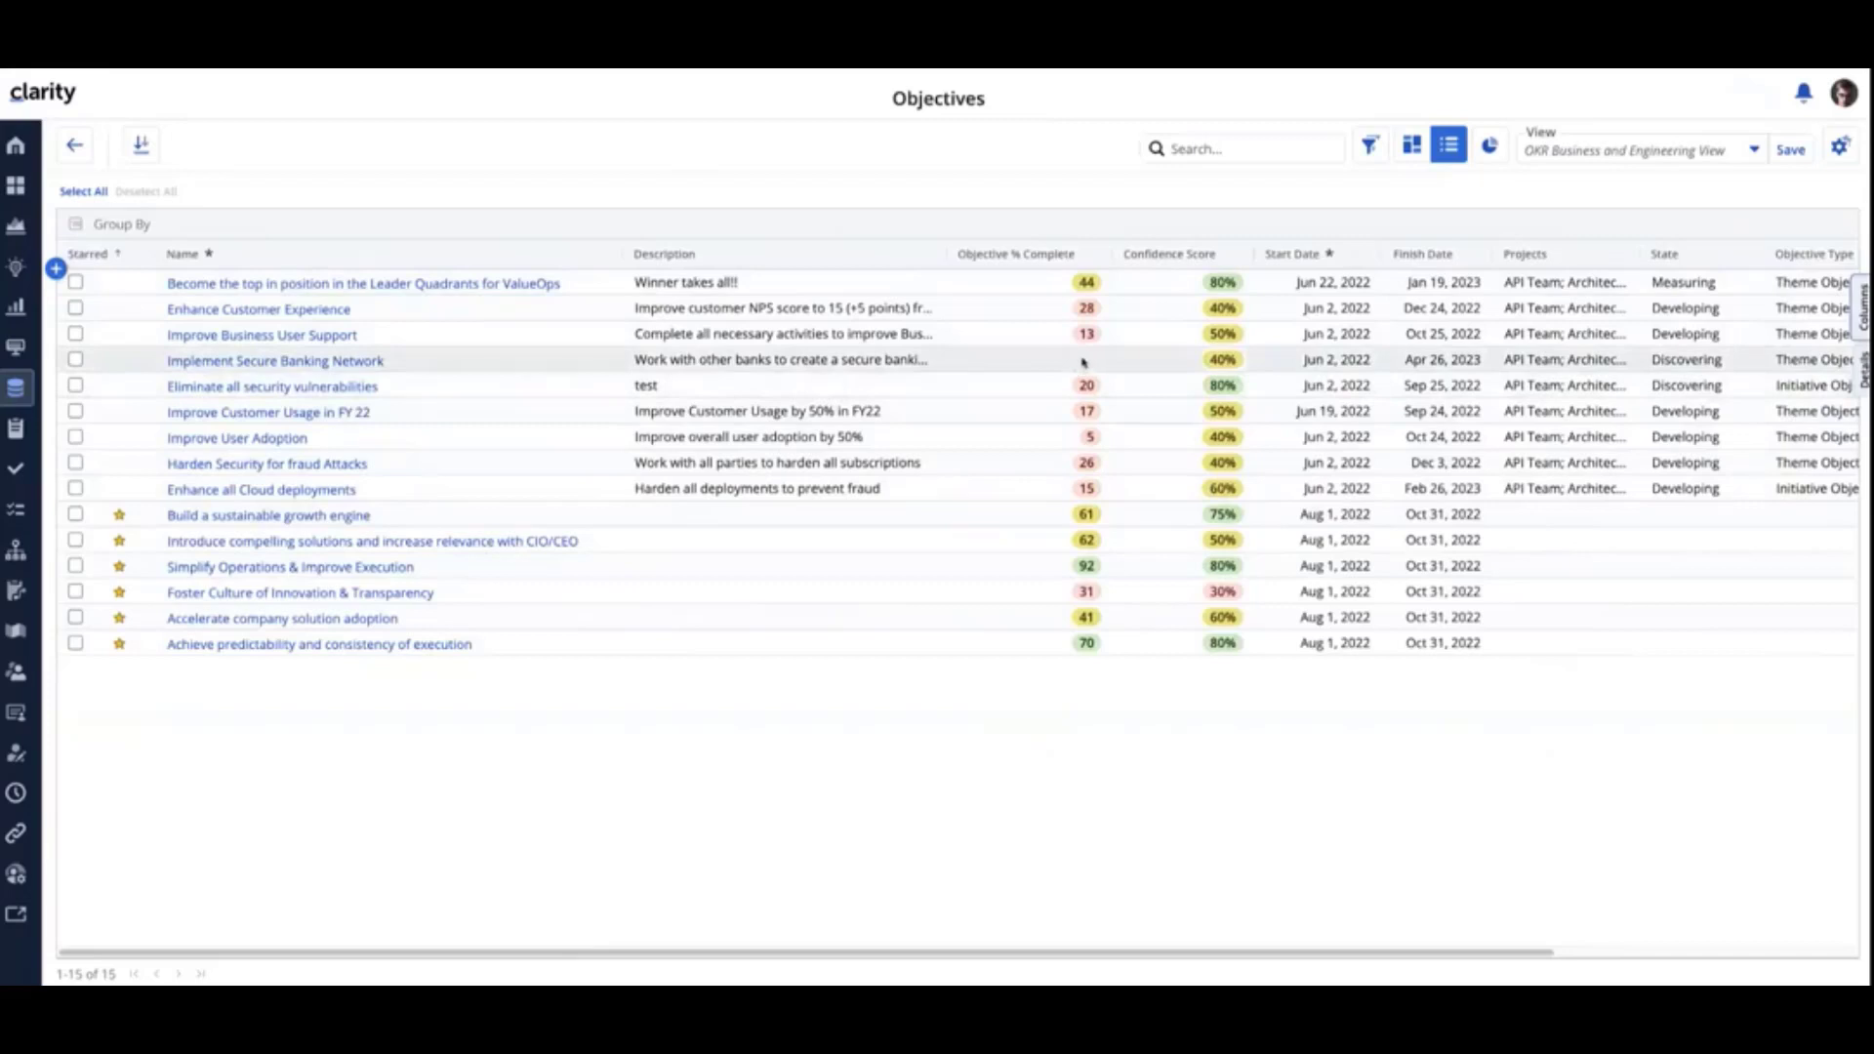
pyautogui.click(1220, 360)
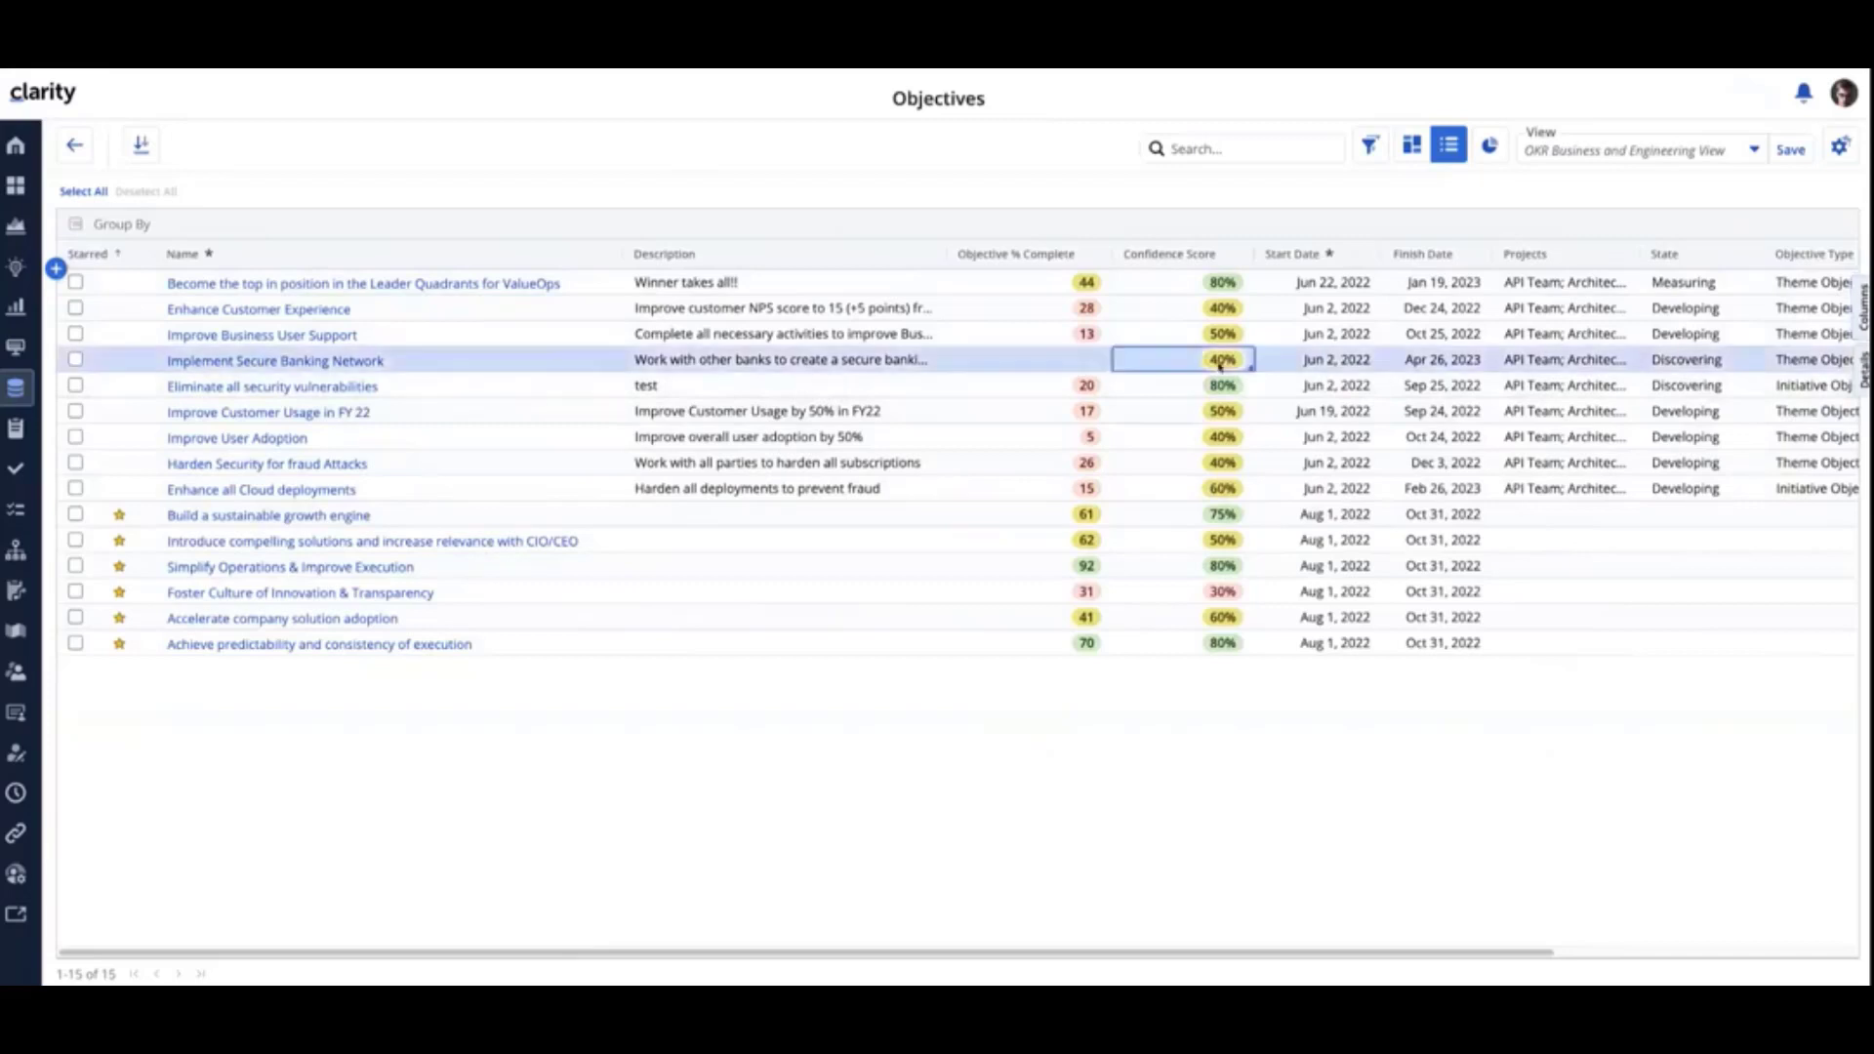
pyautogui.write('30')
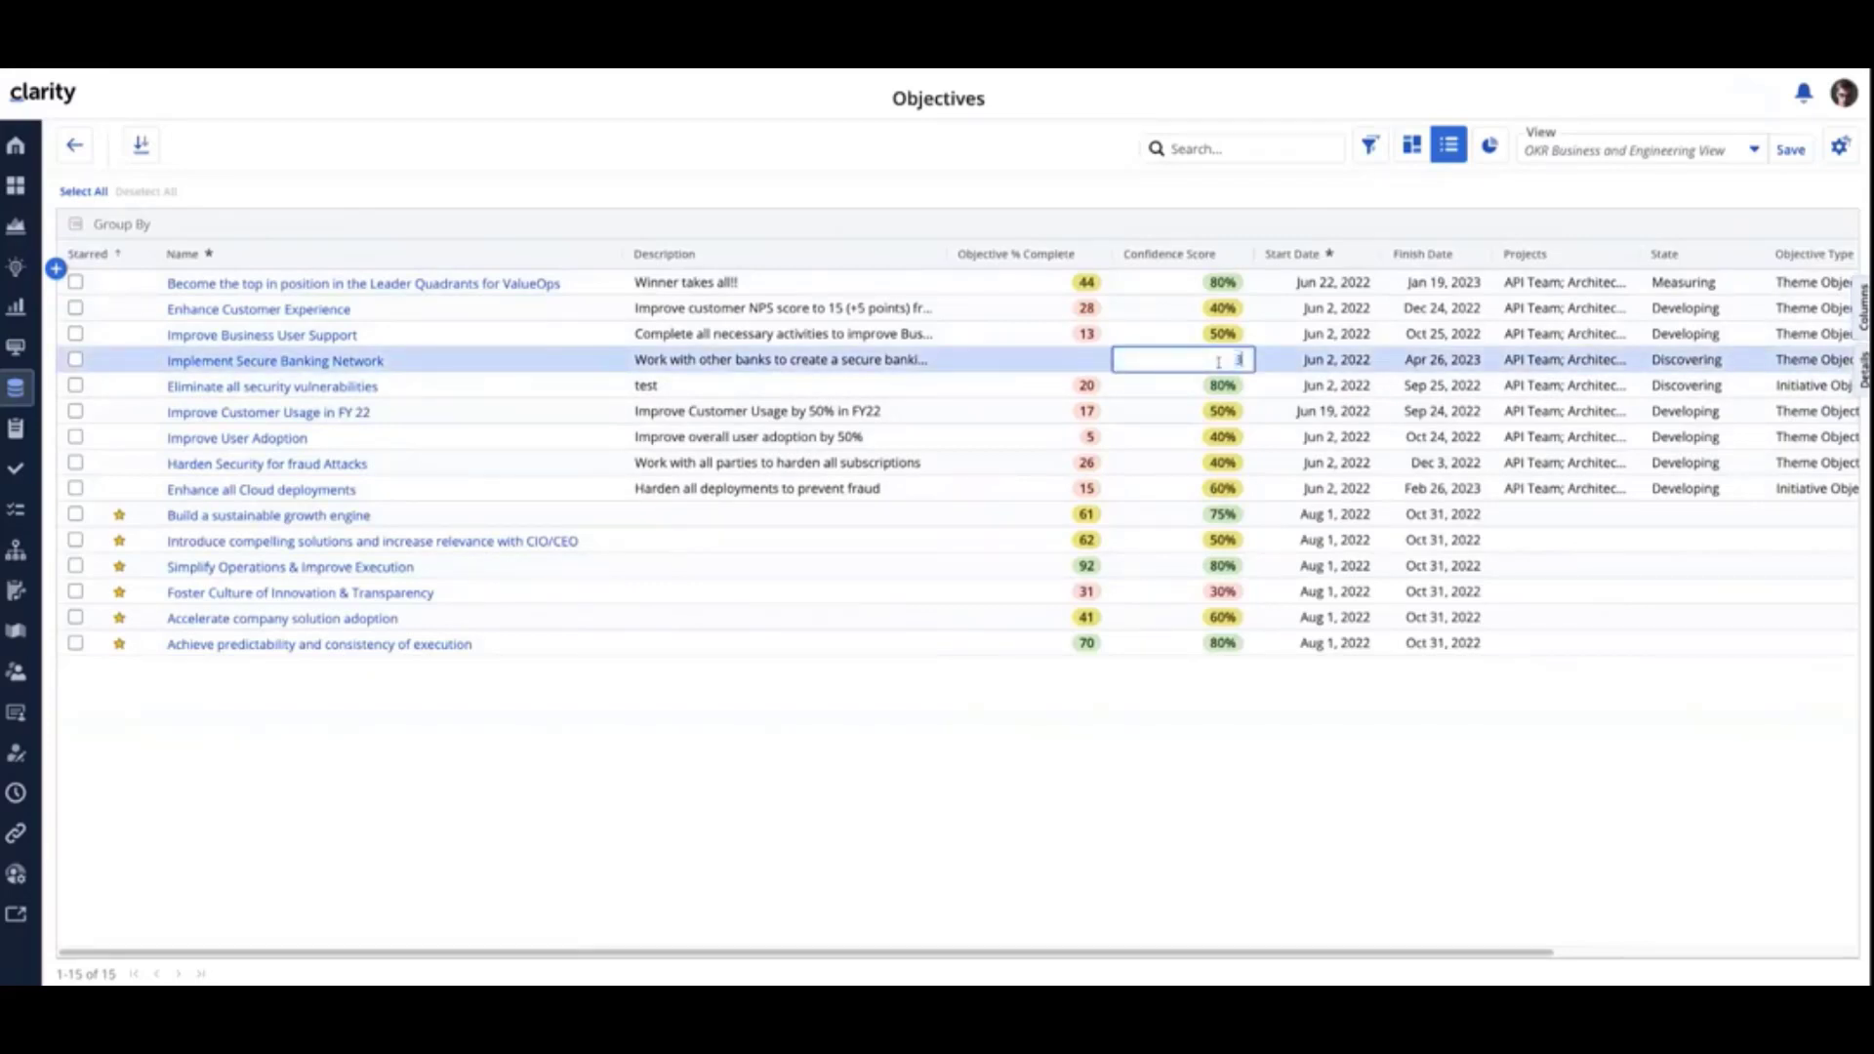
pyautogui.click(1166, 709)
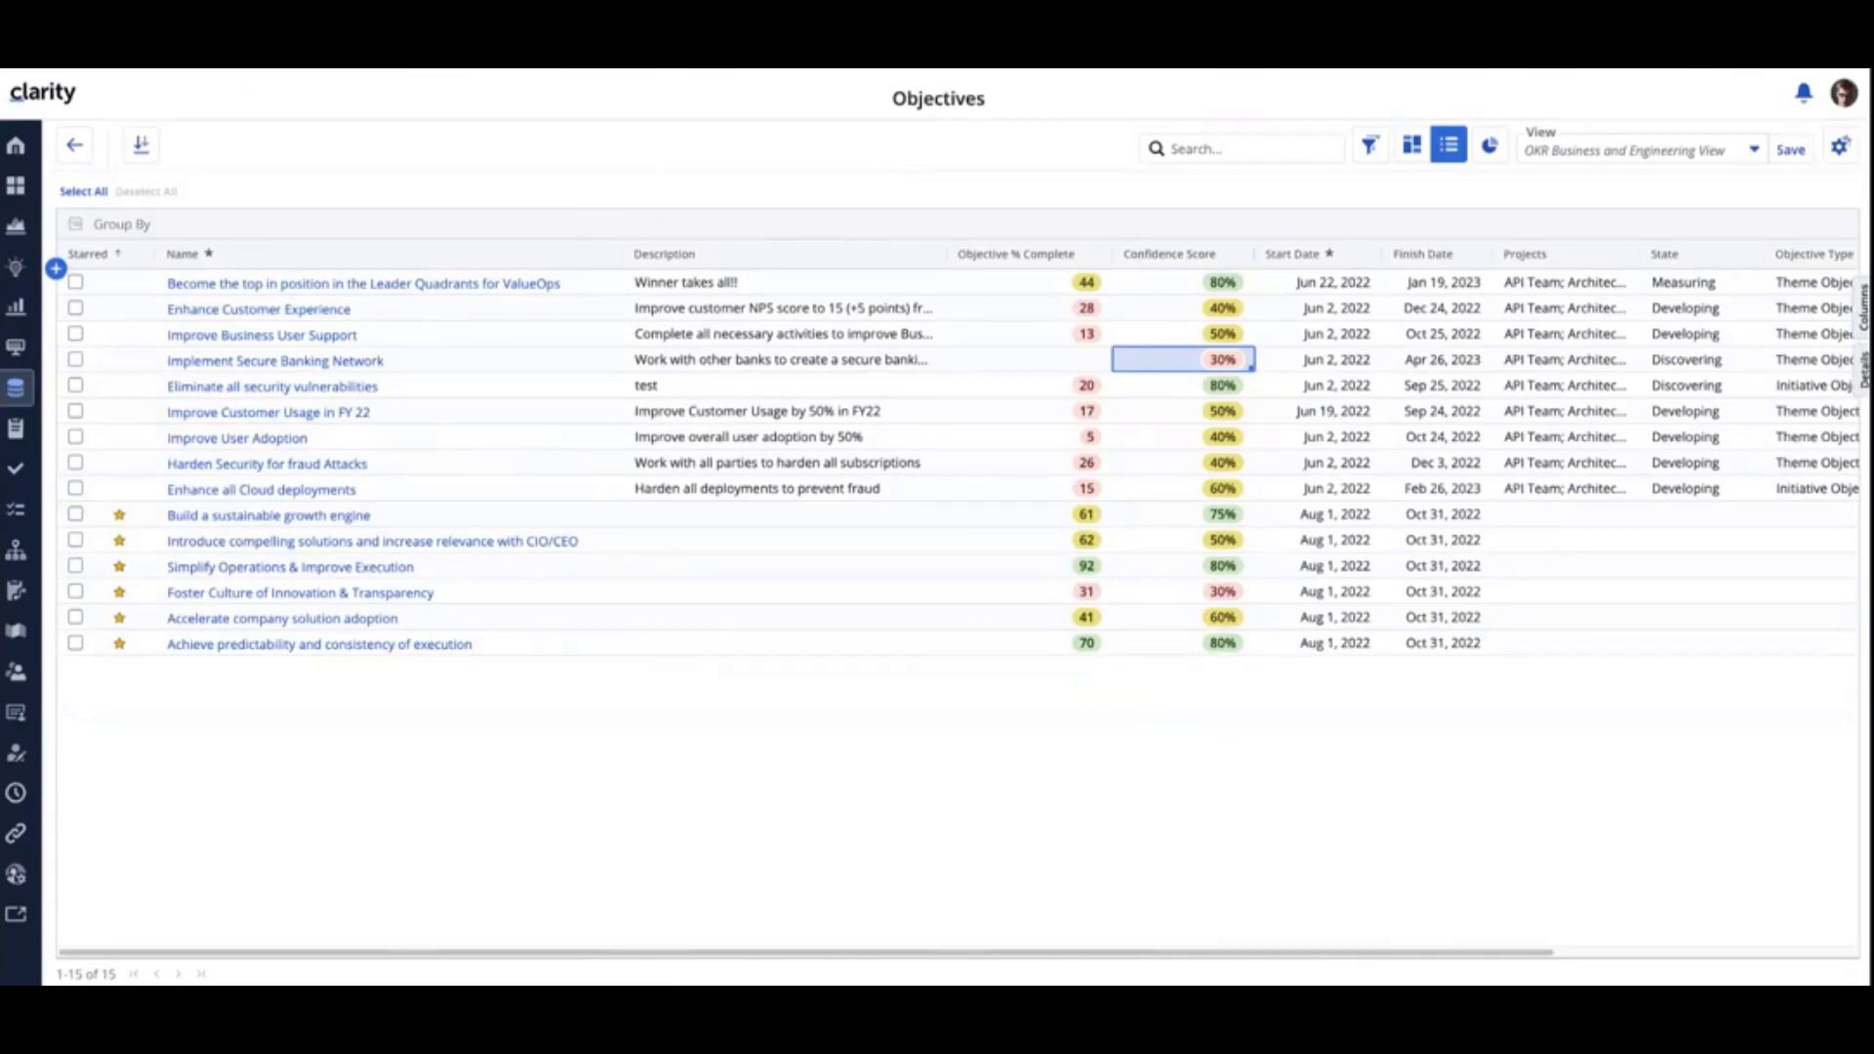
# - Open the Integrations area in Administration
pyautogui.click(16, 874)
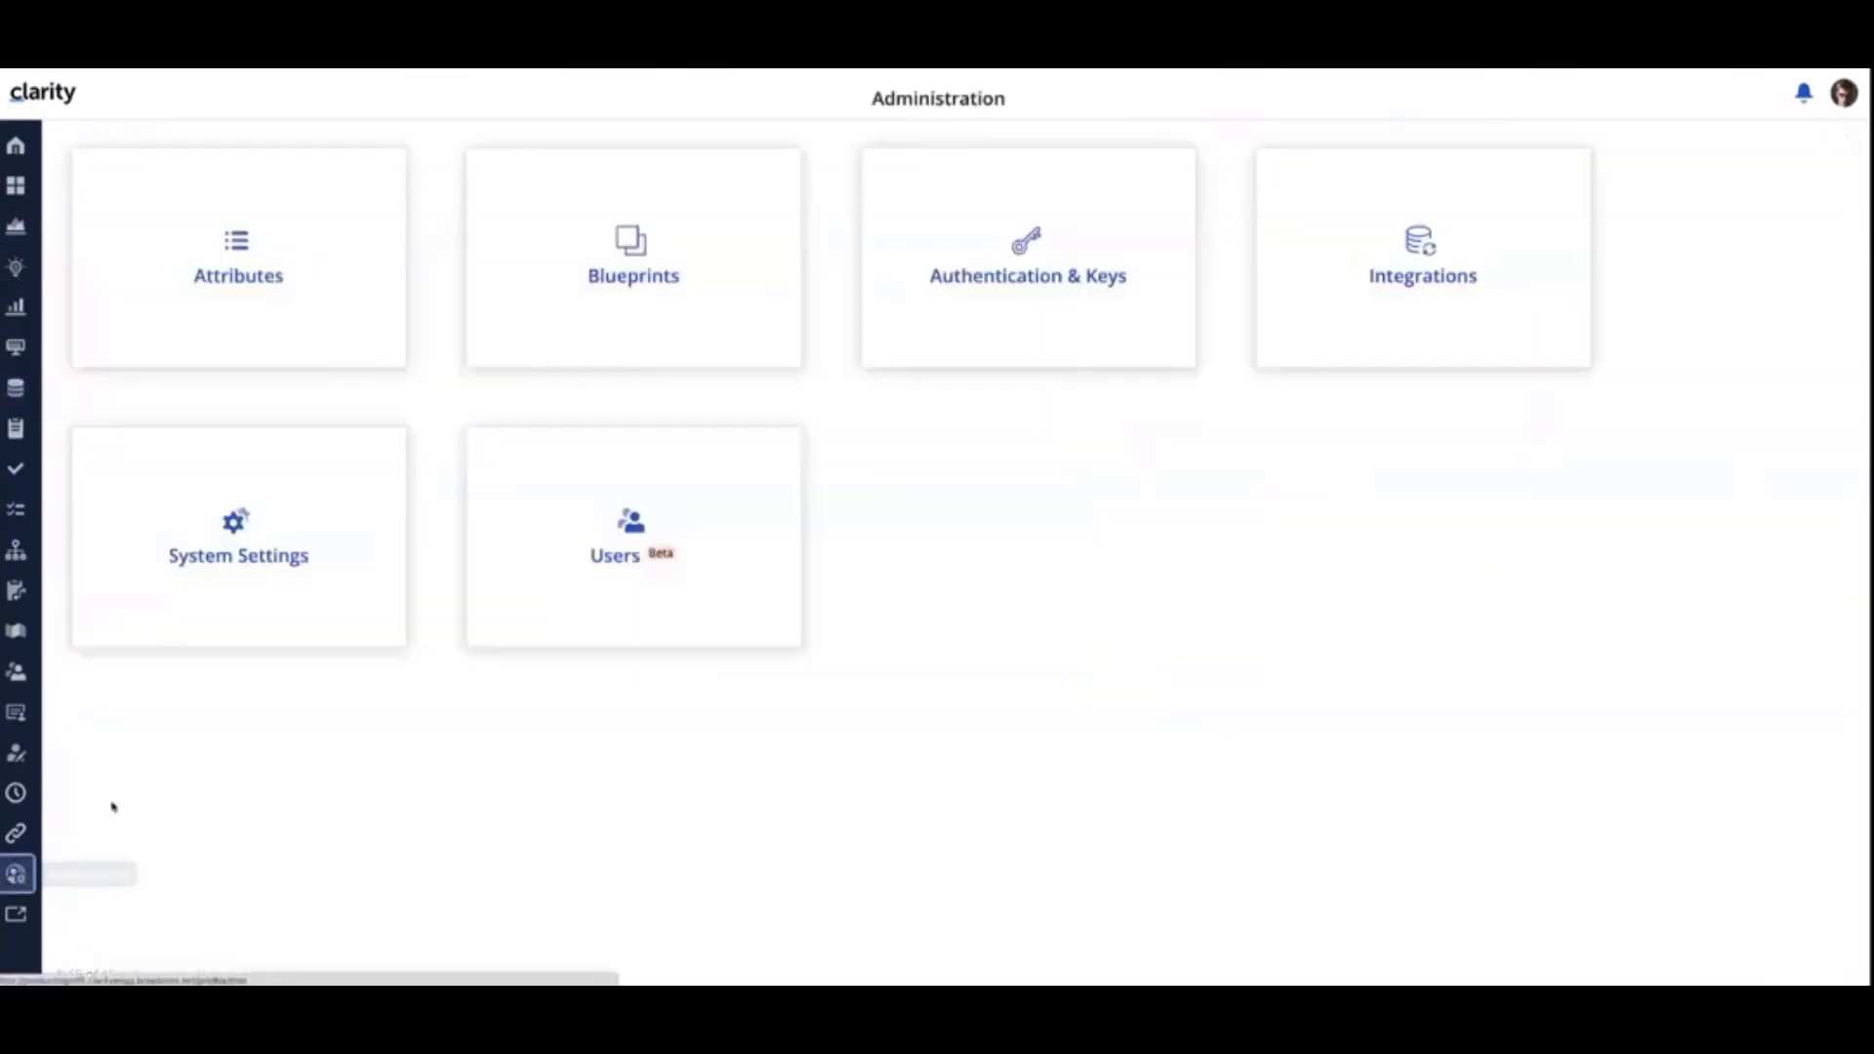
pyautogui.click(1397, 289)
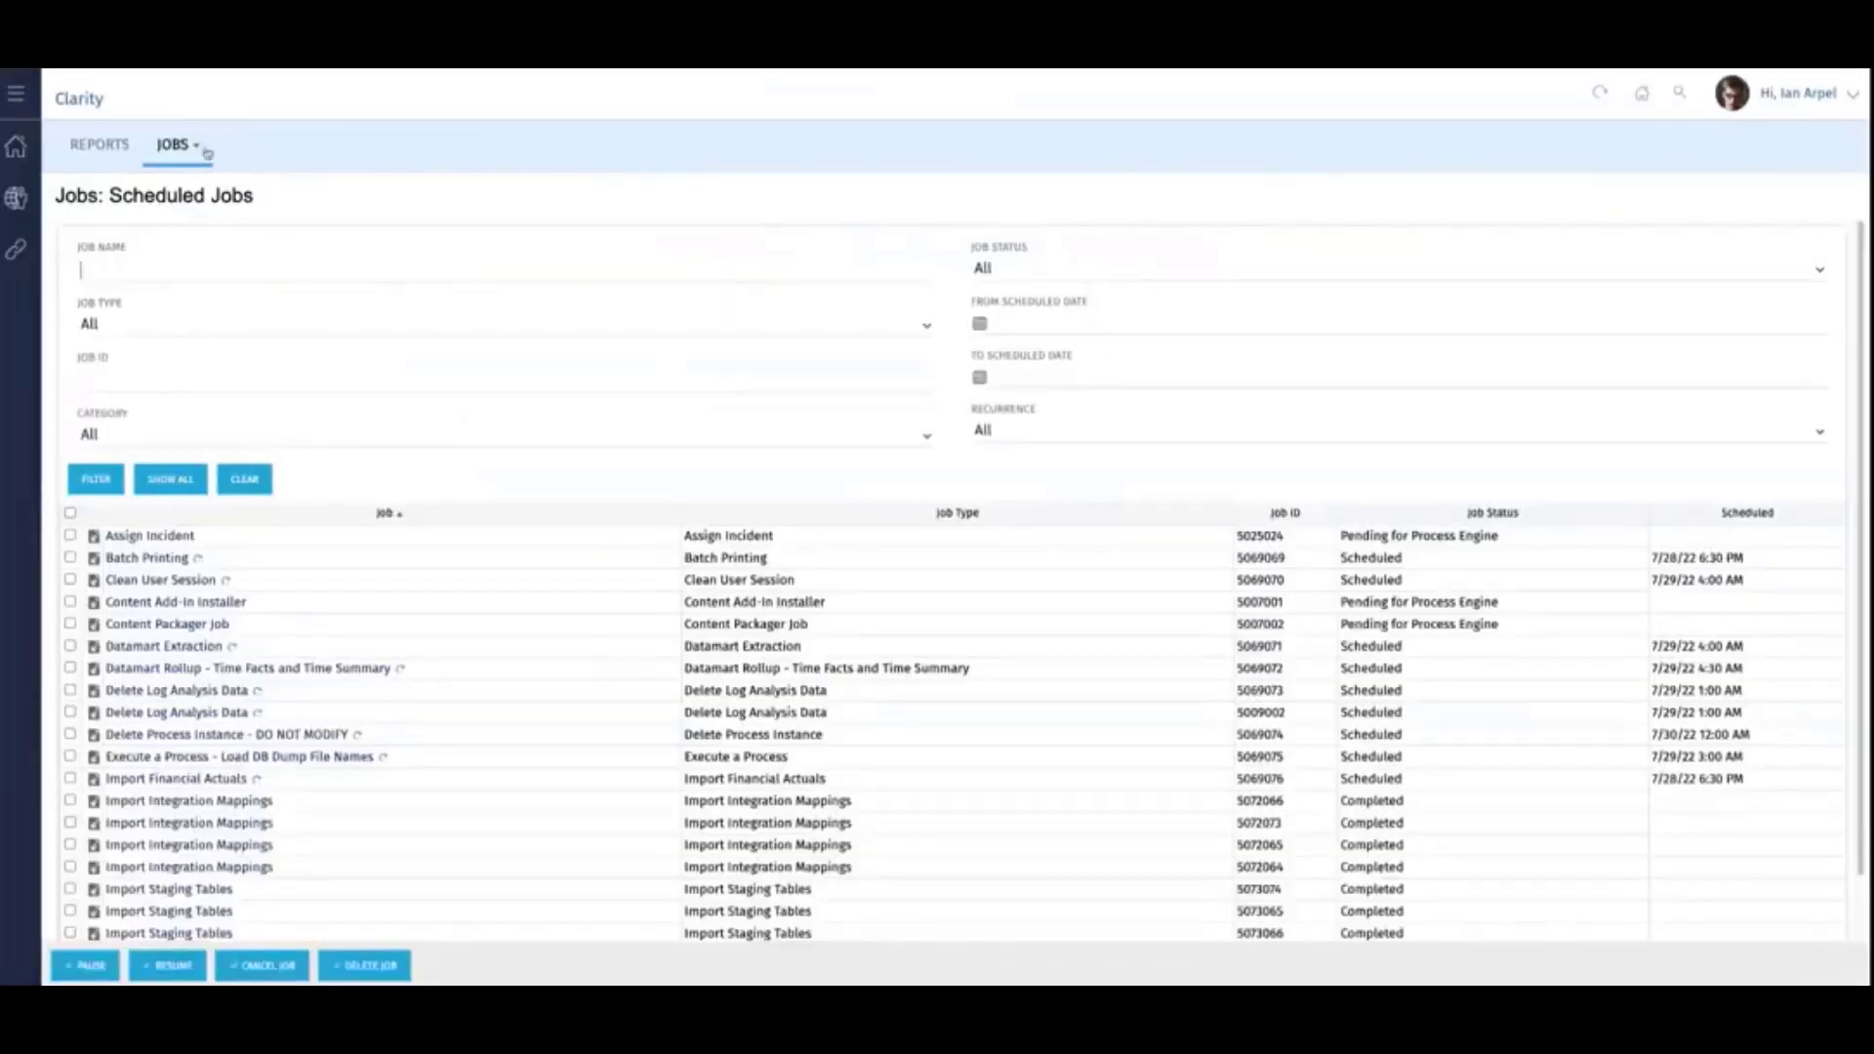
# - Open the most recent Synchronize Mapped Information run from the jobs log and examine its parameters and log entries
pyautogui.click(193, 148)
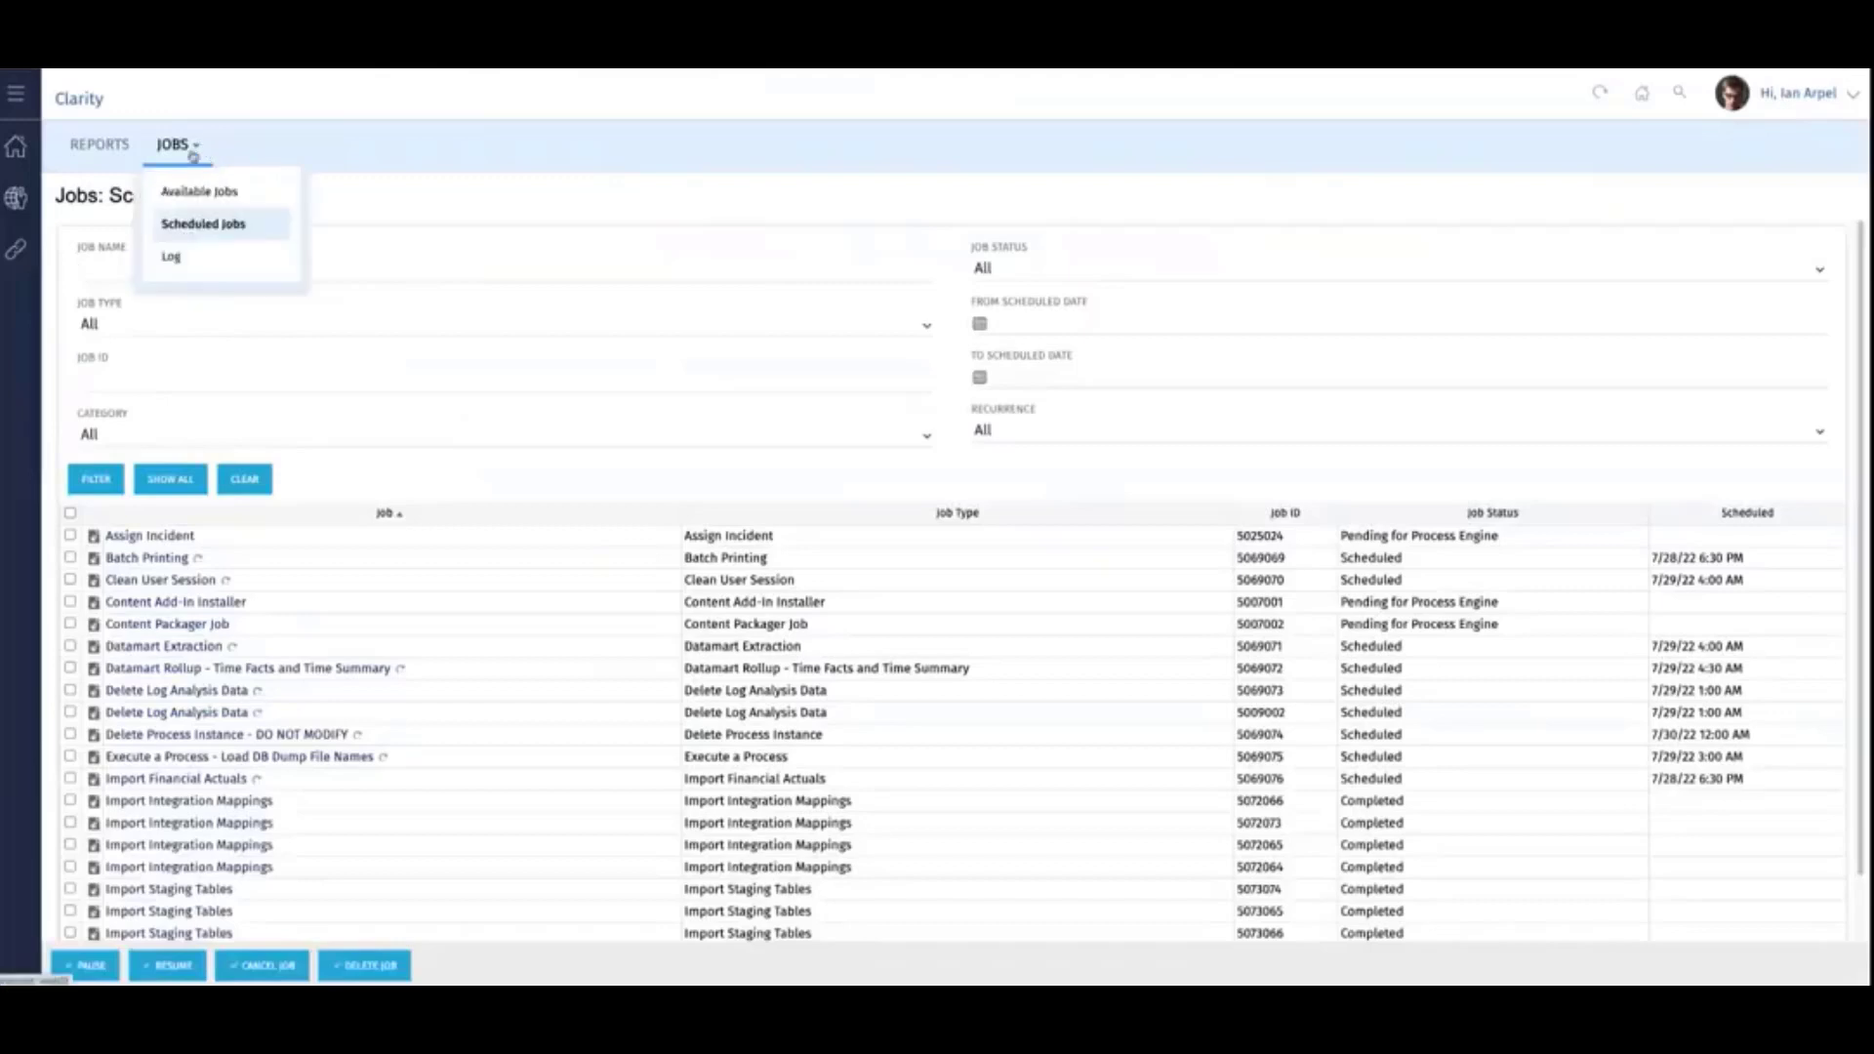
pyautogui.click(174, 258)
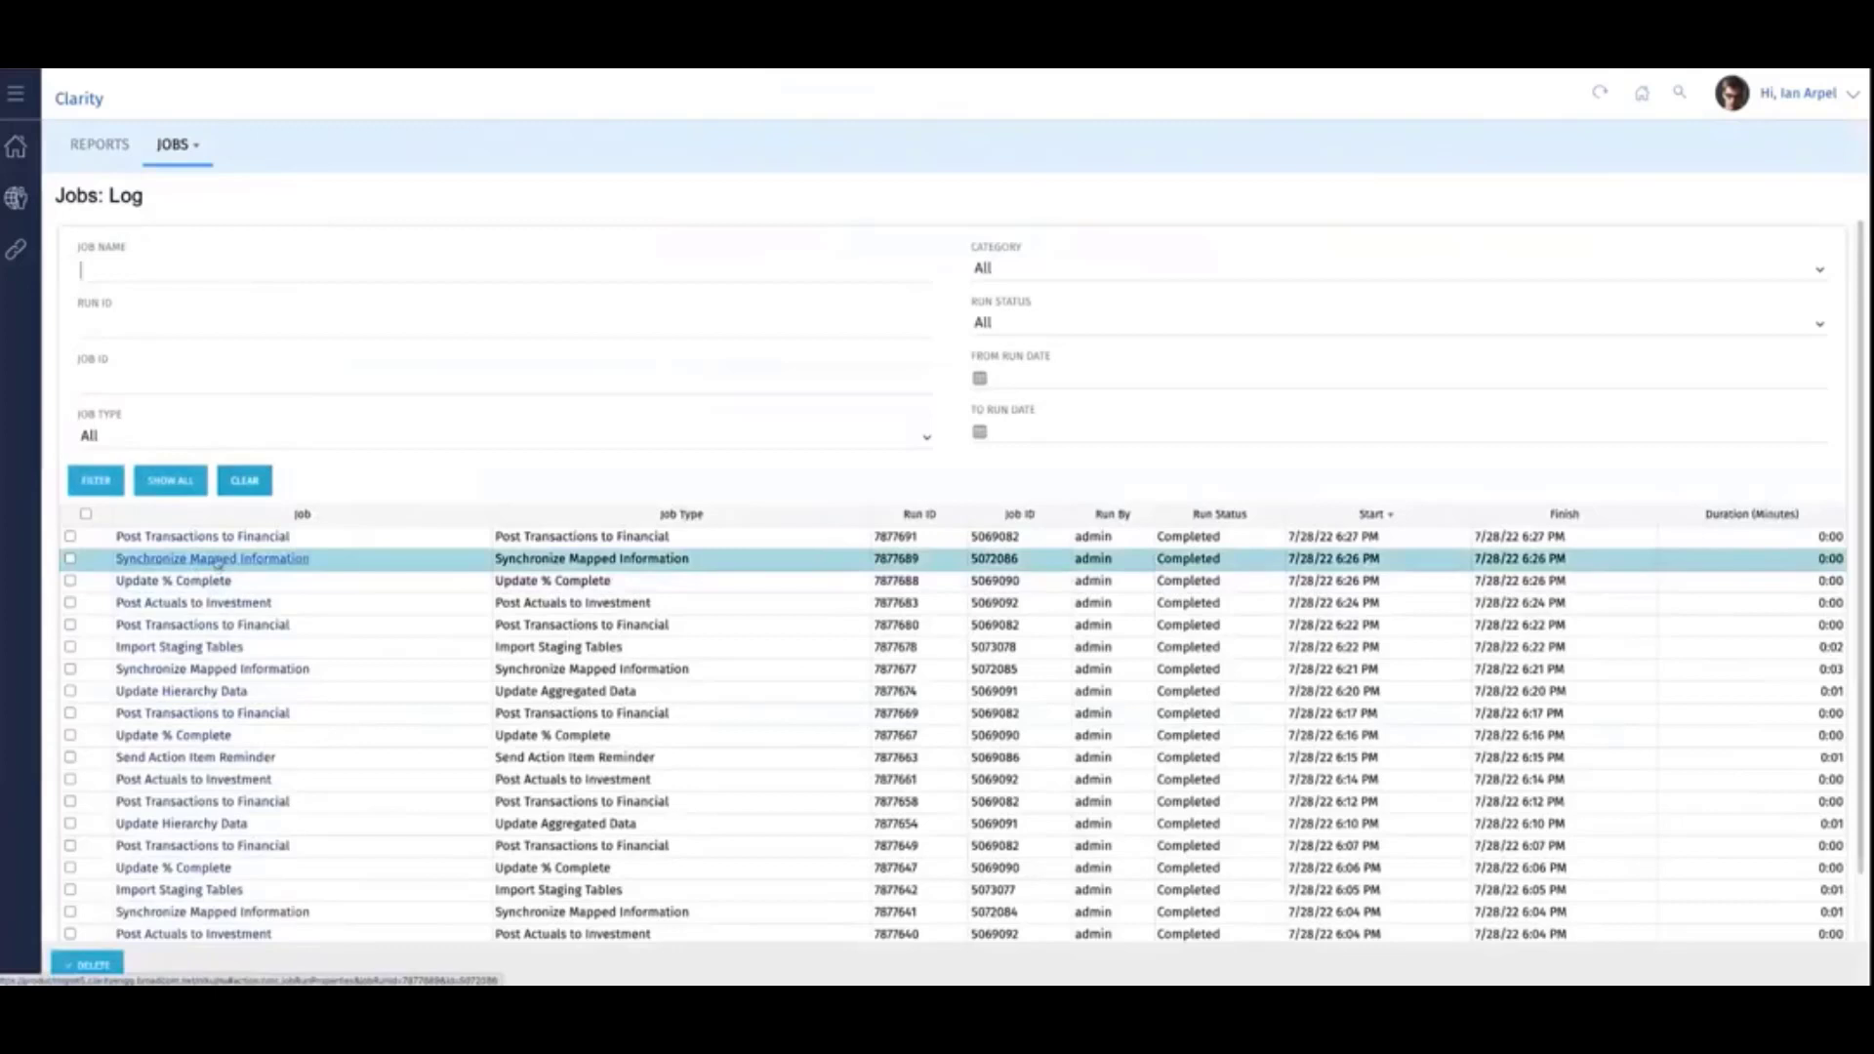
pyautogui.click(216, 559)
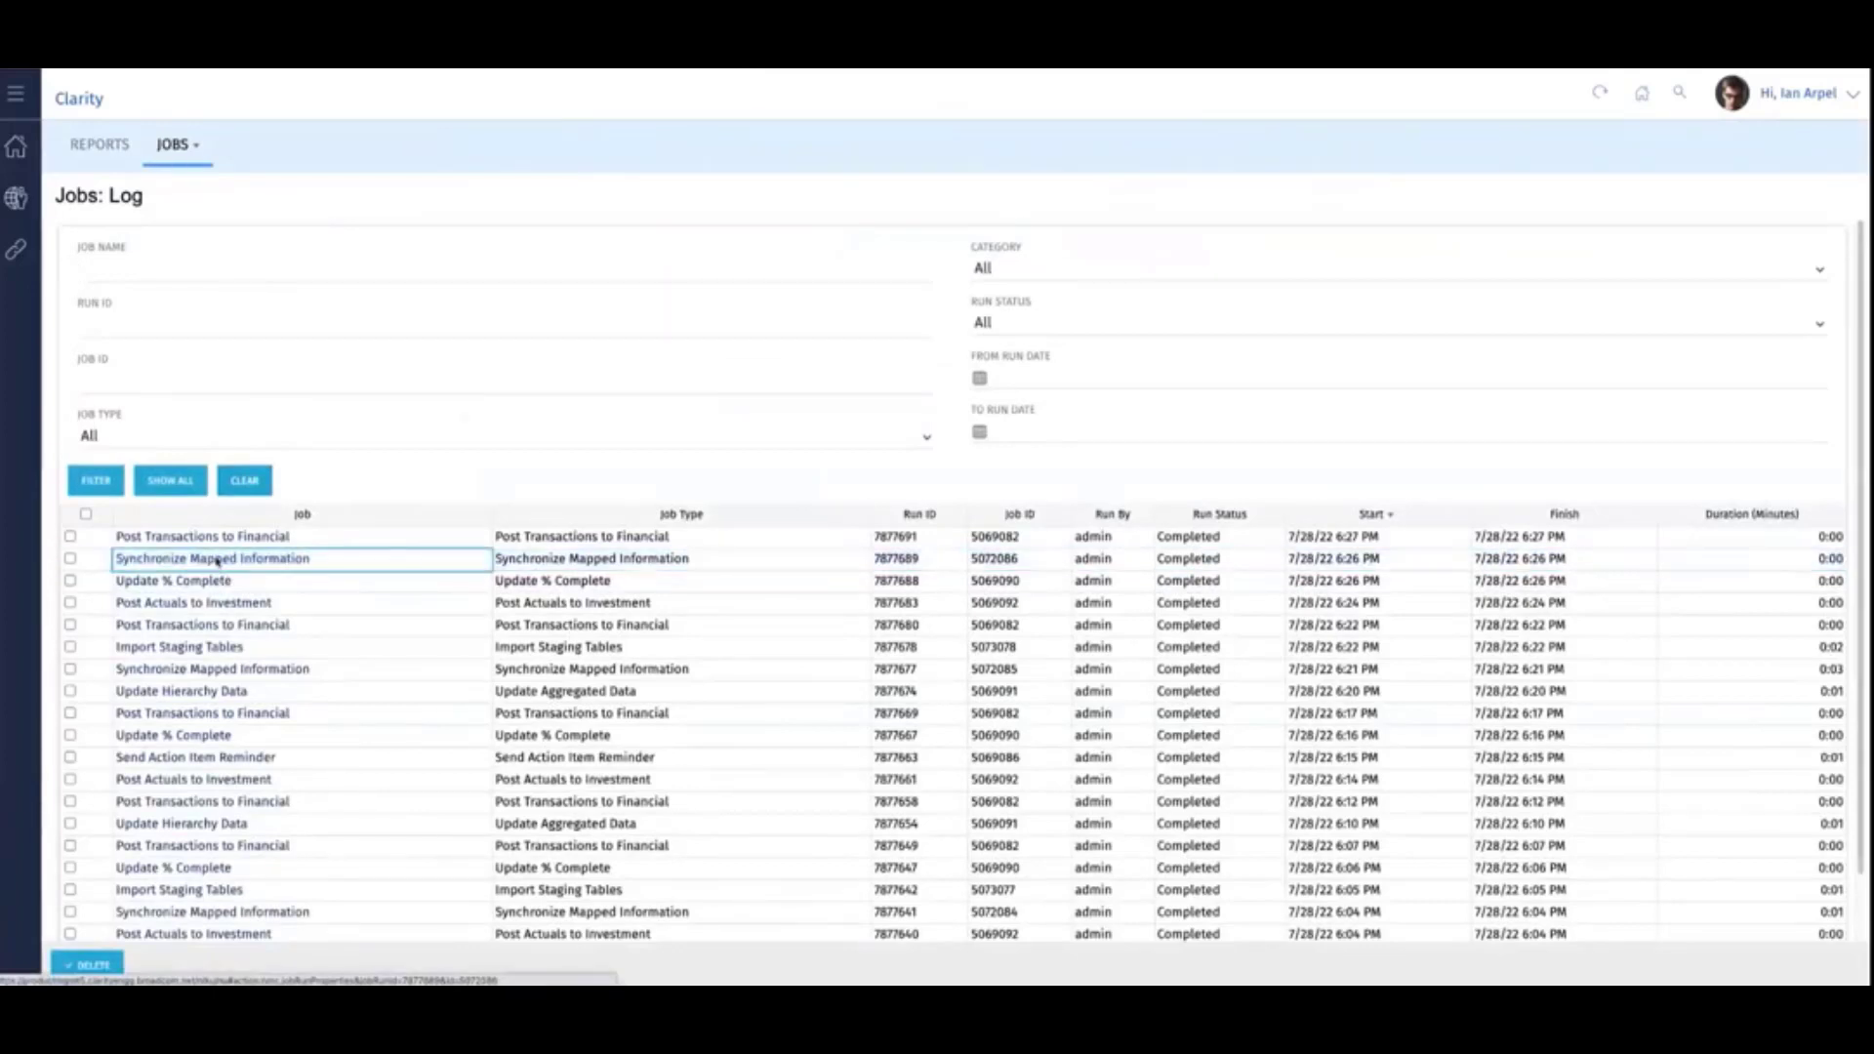
pyautogui.scroll(-2, 283, 558)
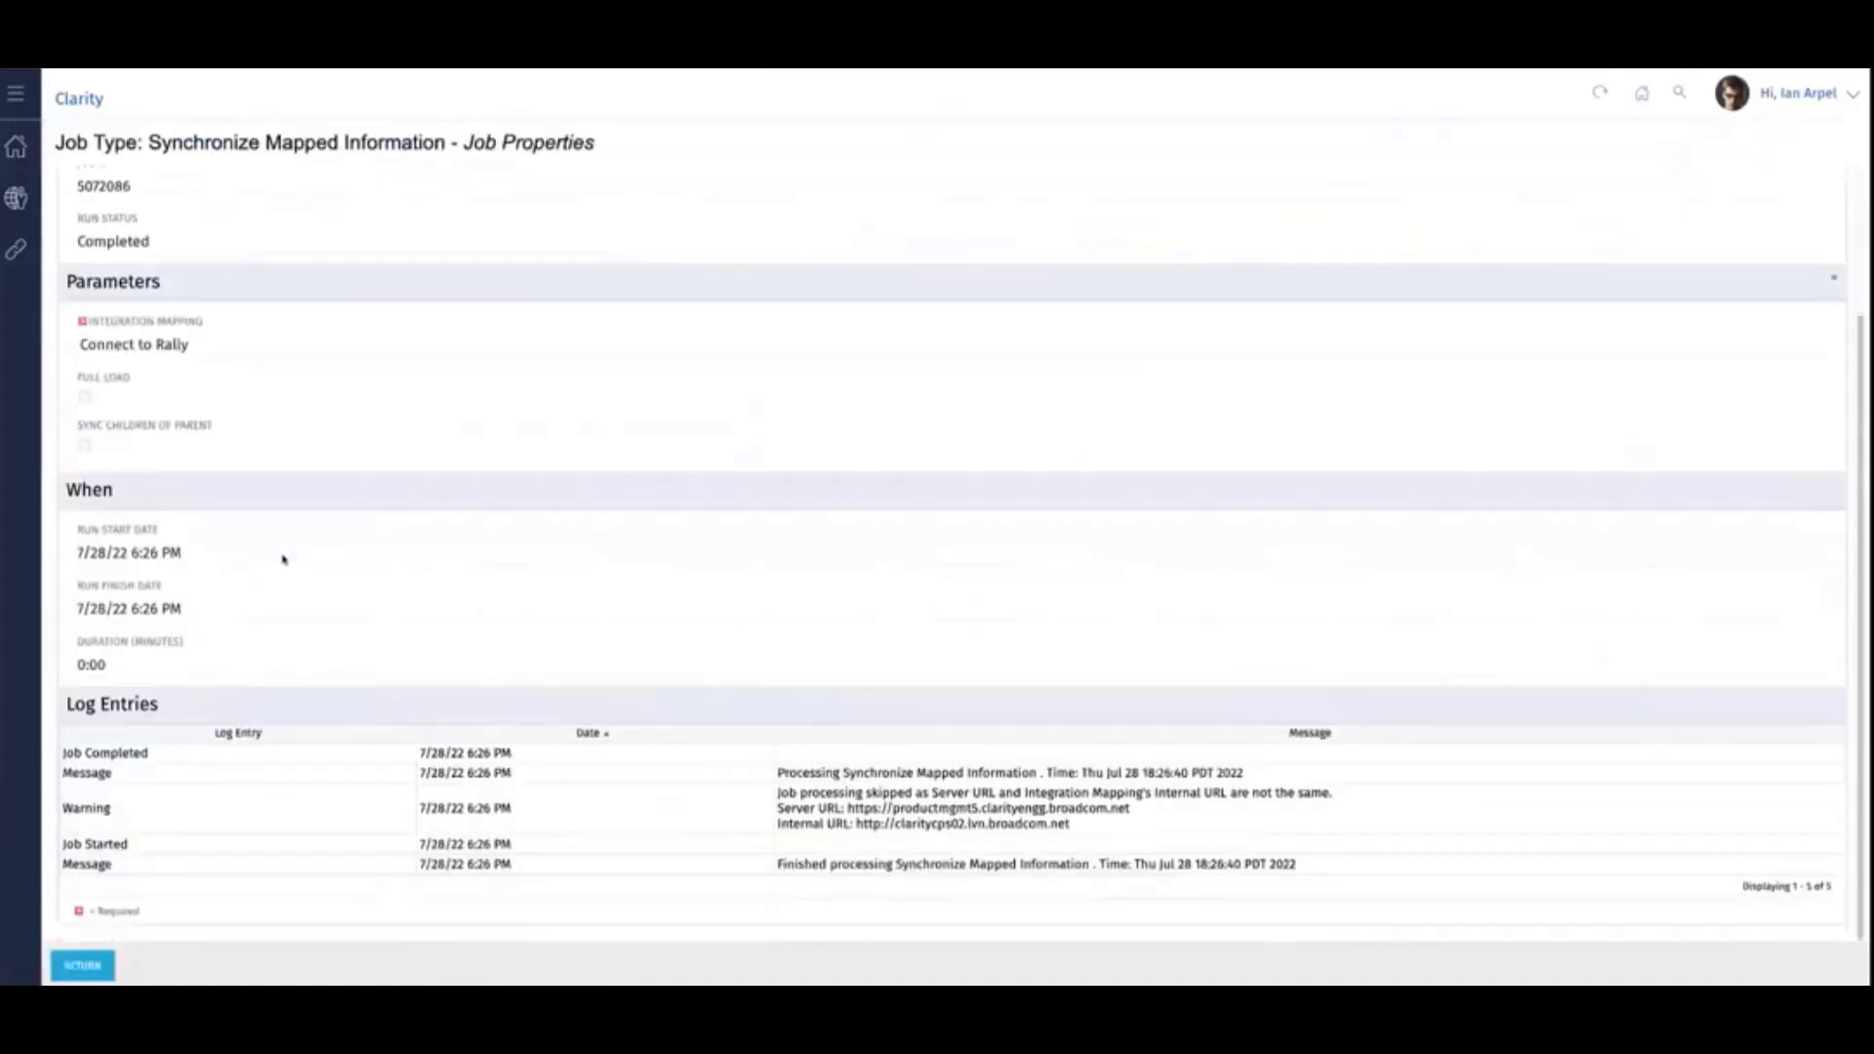